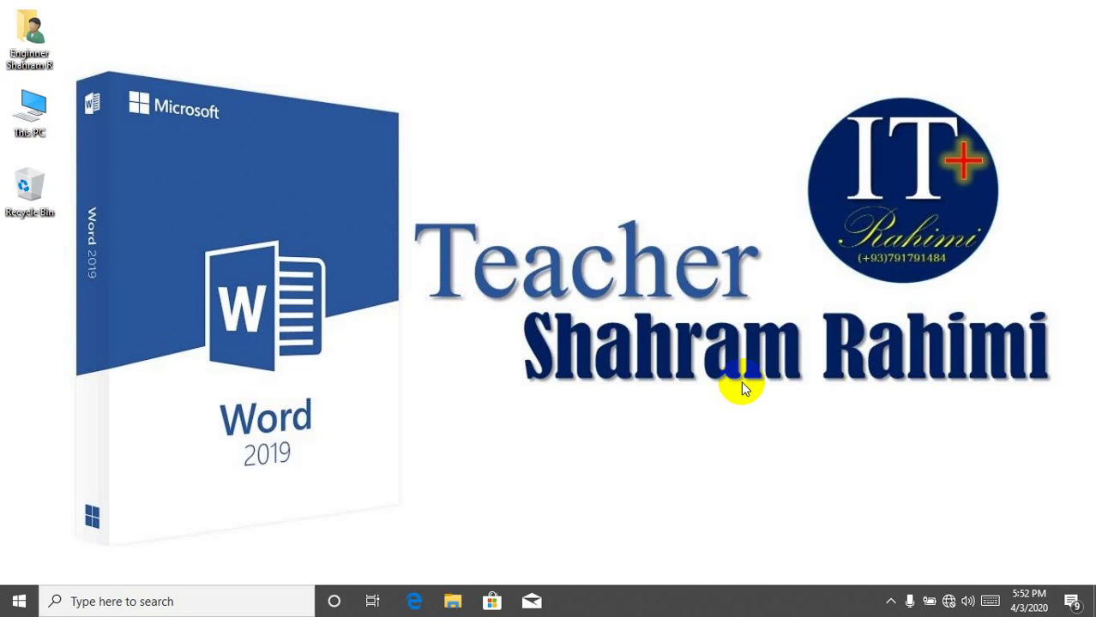
Start Word by running winword from the Run dialog, retrying after the misspelled 'wwword' fails
key(super+r)
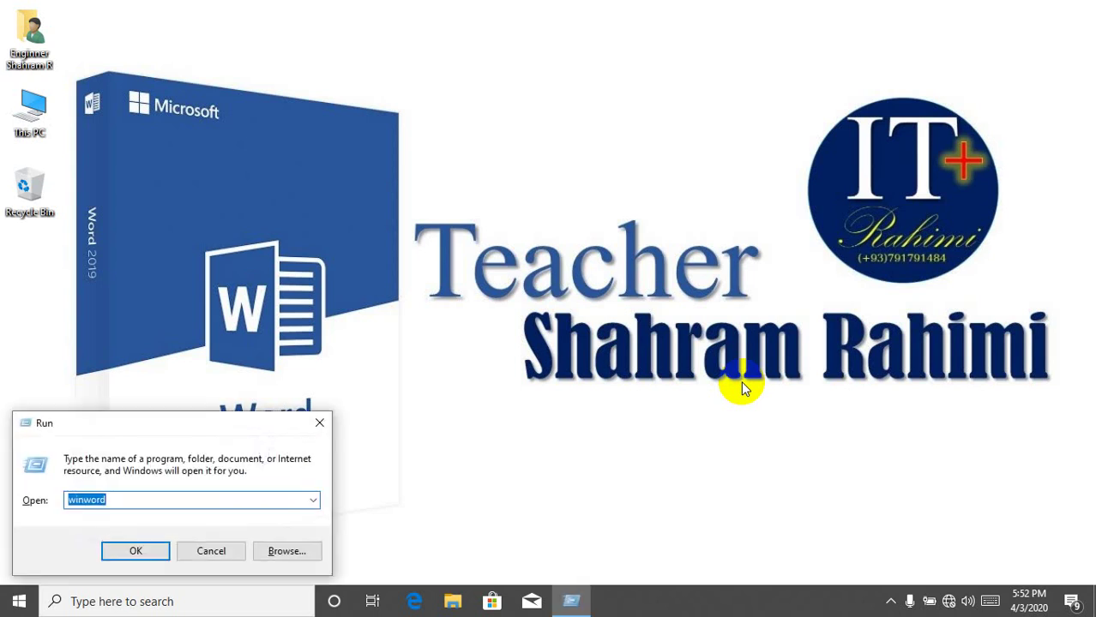
text(wwword)
key(Return)
key(Return)
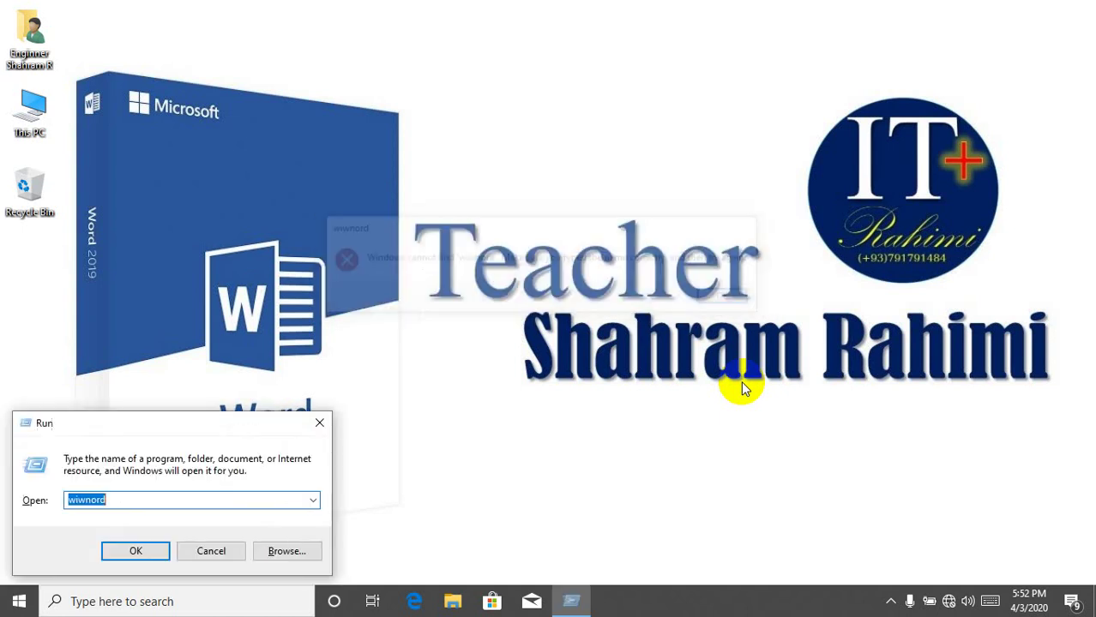
text(winword)
key(Return)
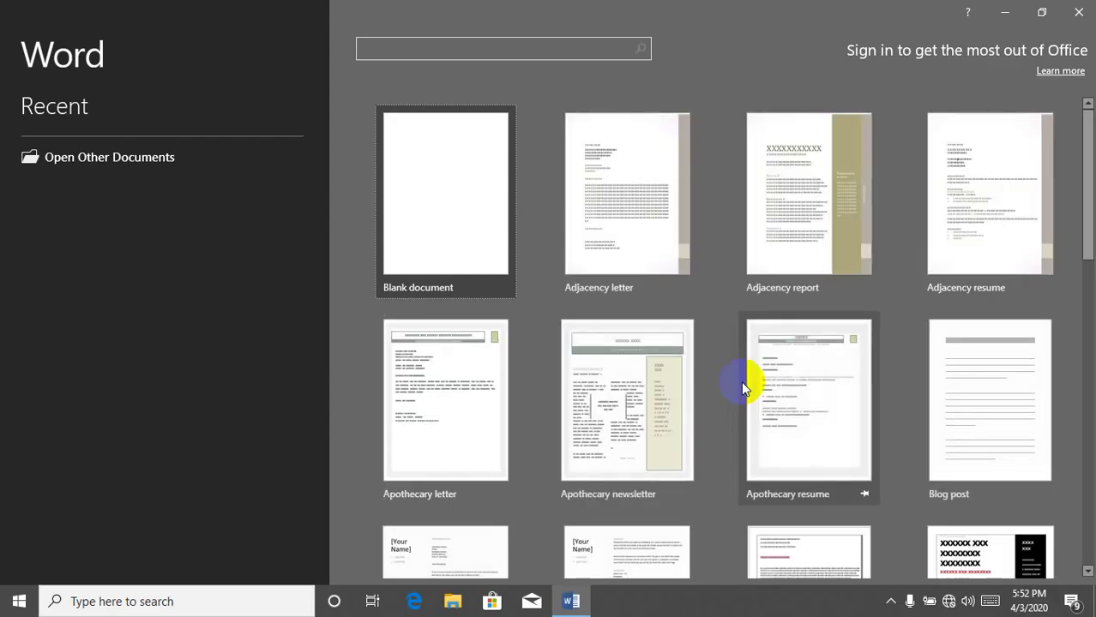
Create a blank document and insert a table five columns wide and three rows tall
key(Return)
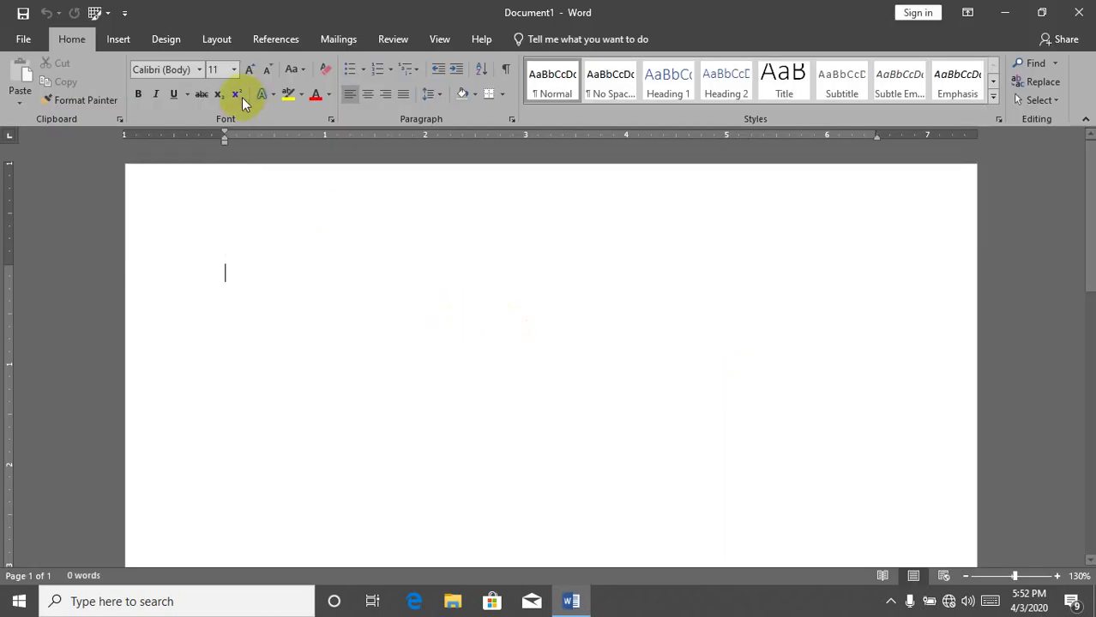
click(133, 45)
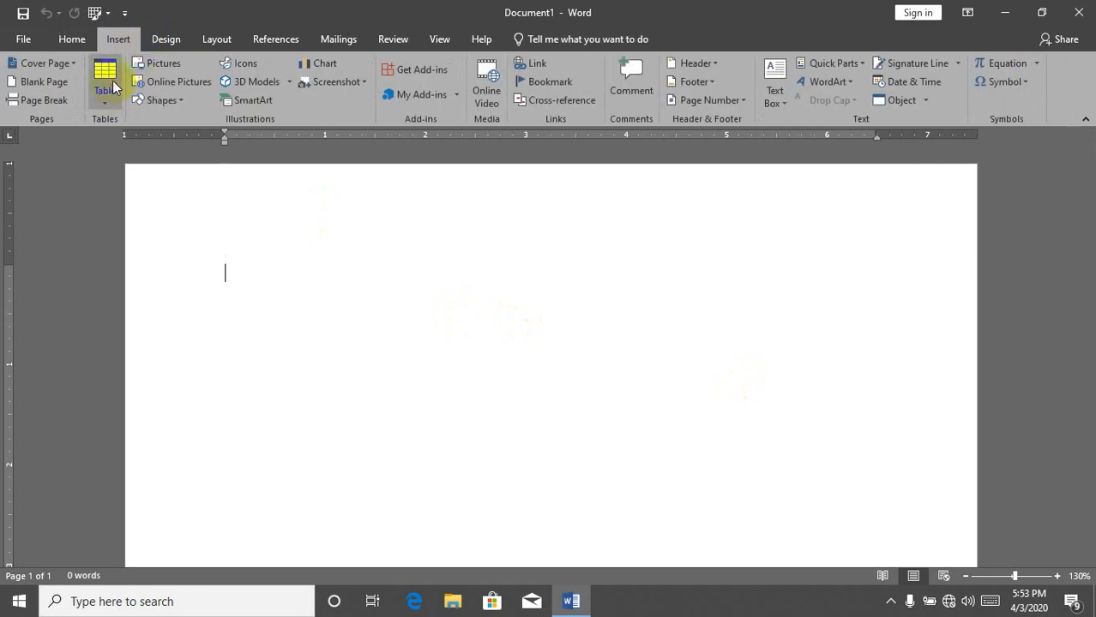
click(106, 82)
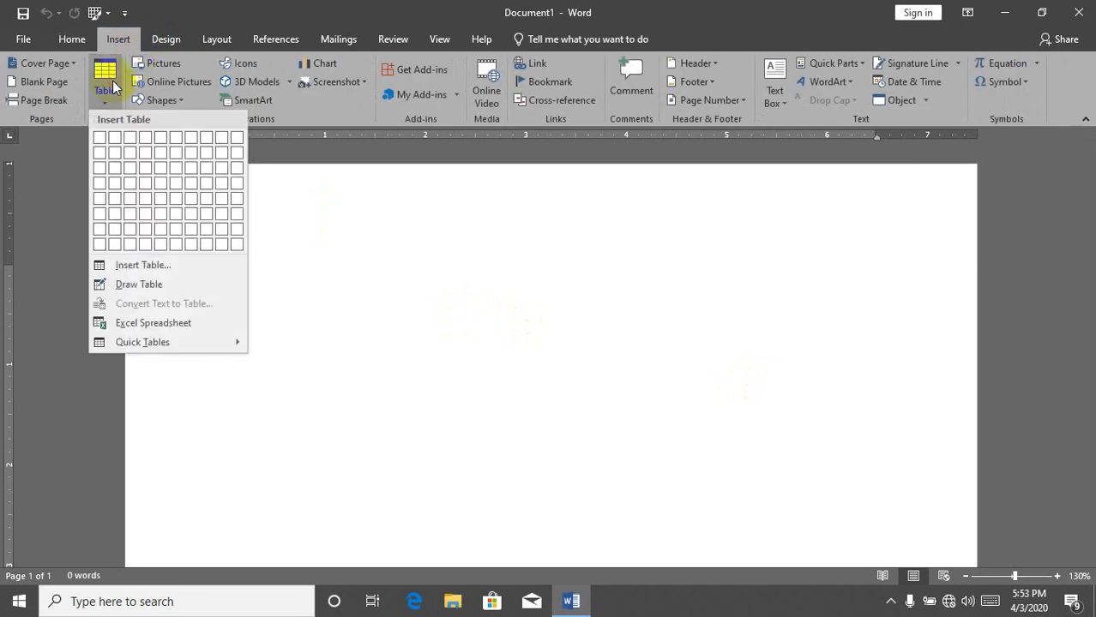
click(160, 167)
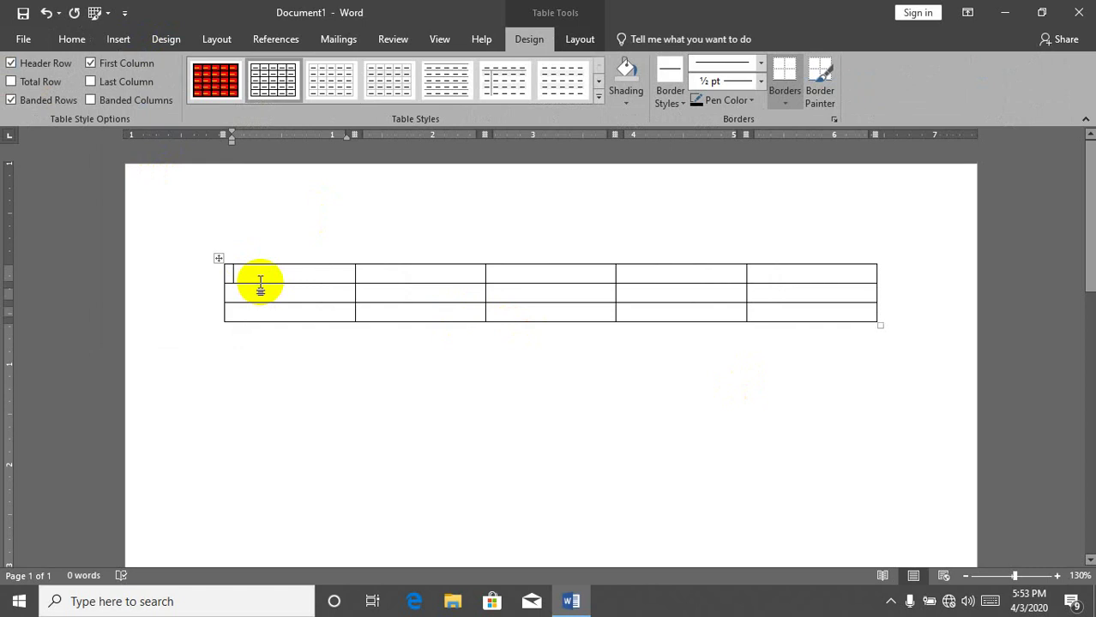
Type the header row: ID, NAME, POST, SALARY, OVERTIME
text(ID)
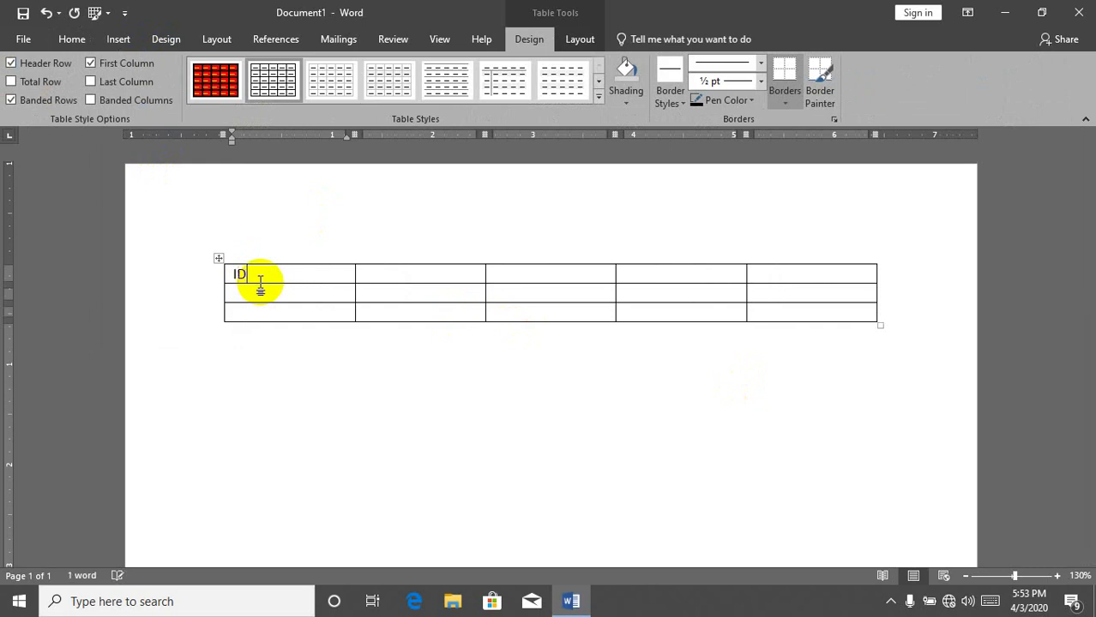
key(Tab)
text(NAME)
key(Tab)
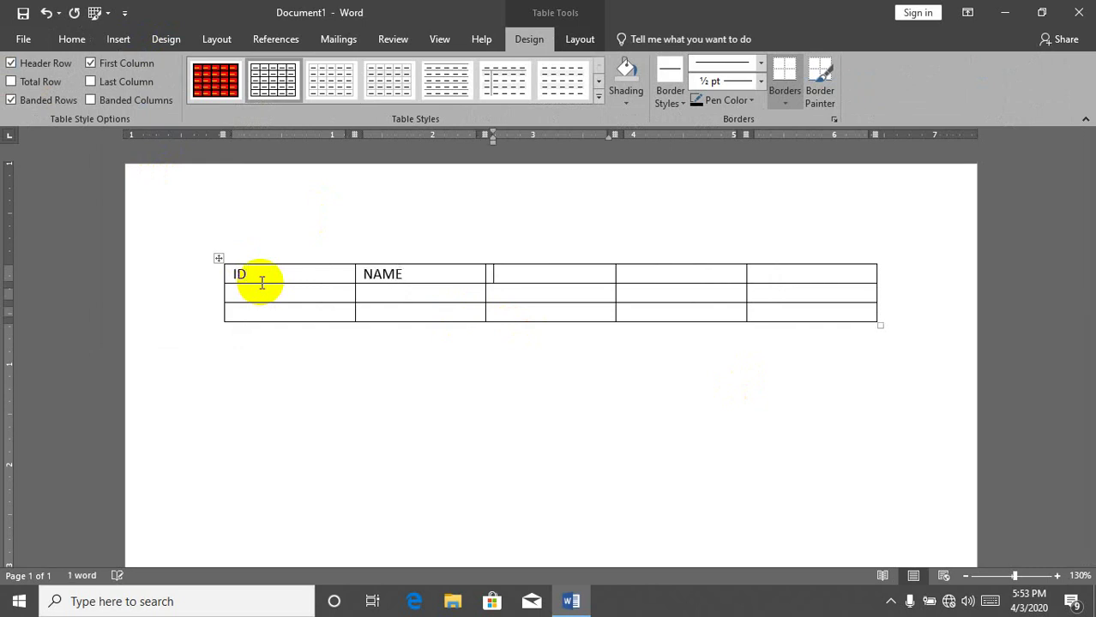
text(POST)
key(Tab)
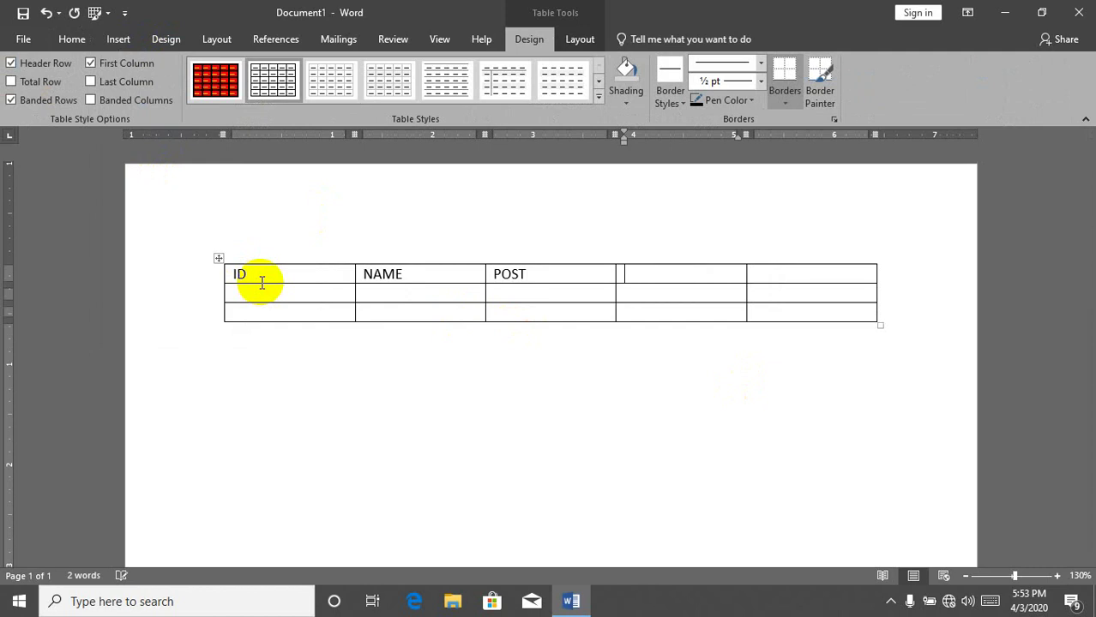
text(SALARY)
key(Tab)
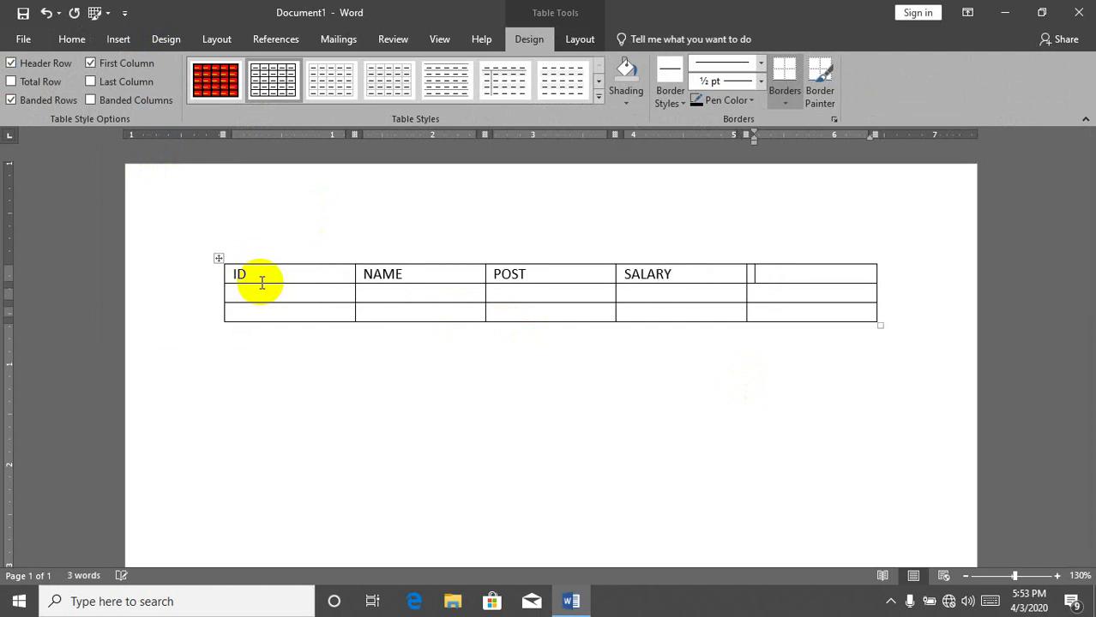
text(O)
text(V)
text(ERT)
text(I)
key(BackSpace)
text(IME)
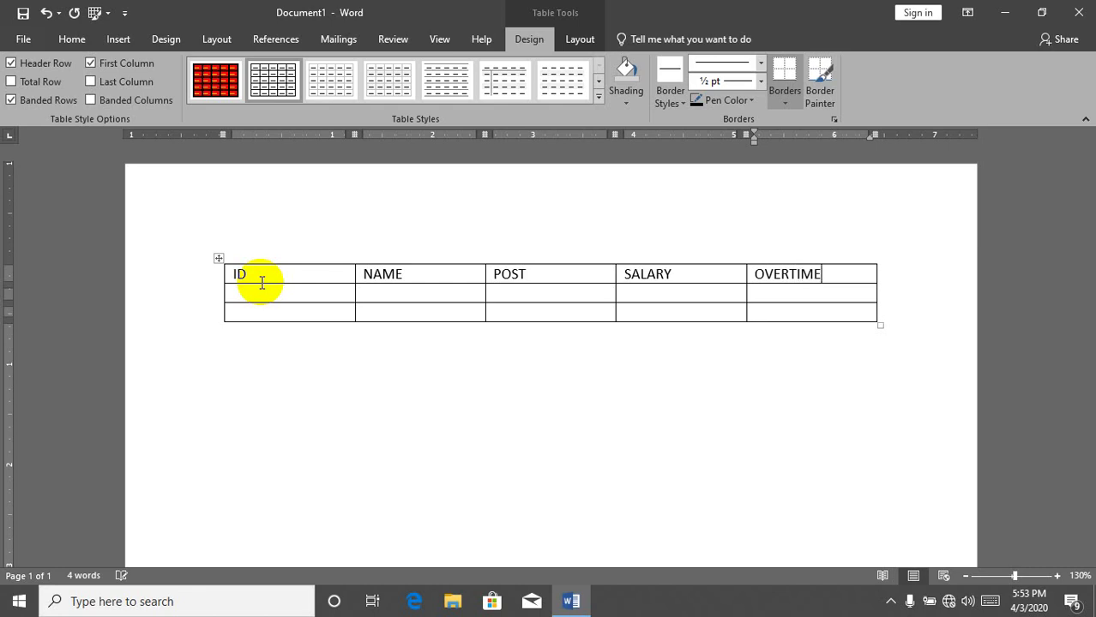
Add rows to the table and fill the ID column with 1 to 5
key(Left)
key(Left)
key(Left)
key(Down)
key(Left)
key(Left)
key(Left)
key(Down)
key(Return)
key(Return)
key(Return)
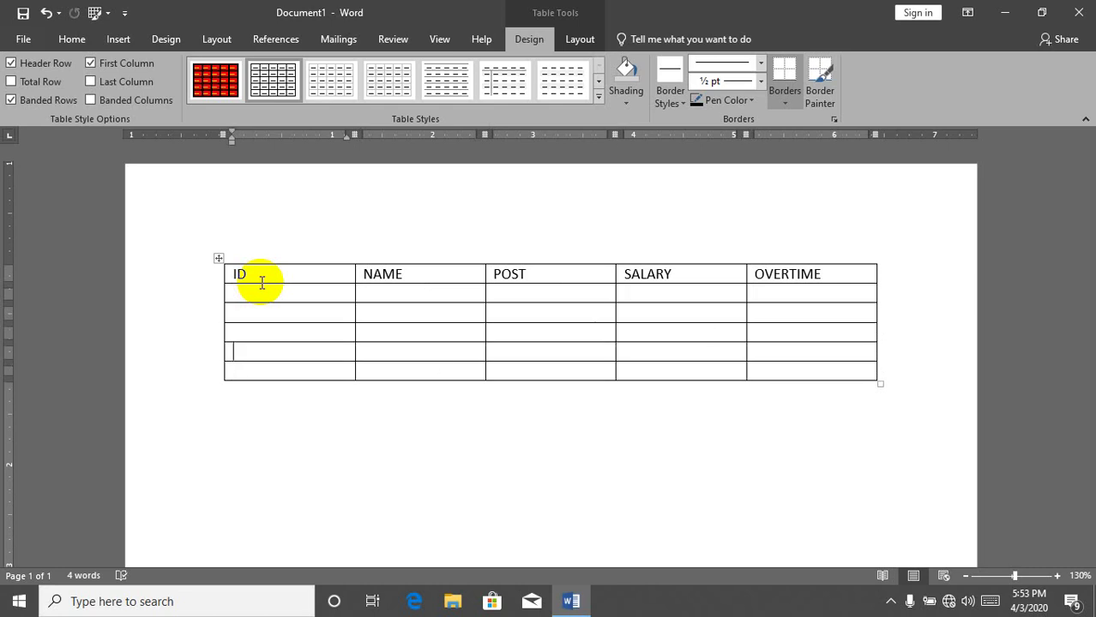
key(Up)
key(Up)
Enter the five employees' names in the NAME column
key(Up)
text(1)
key(Down)
text(2)
key(Down)
text(345)
key(Tab)
key(Up)
key(Up)
key(Up)
key(Up)
text(K)
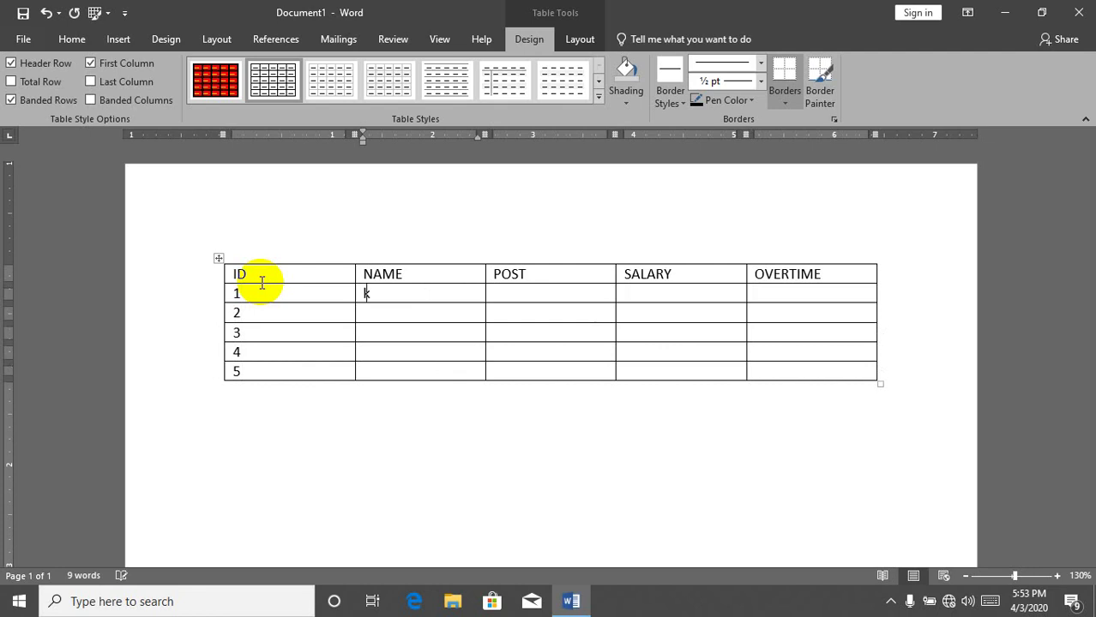
text(amal)
key(Down)
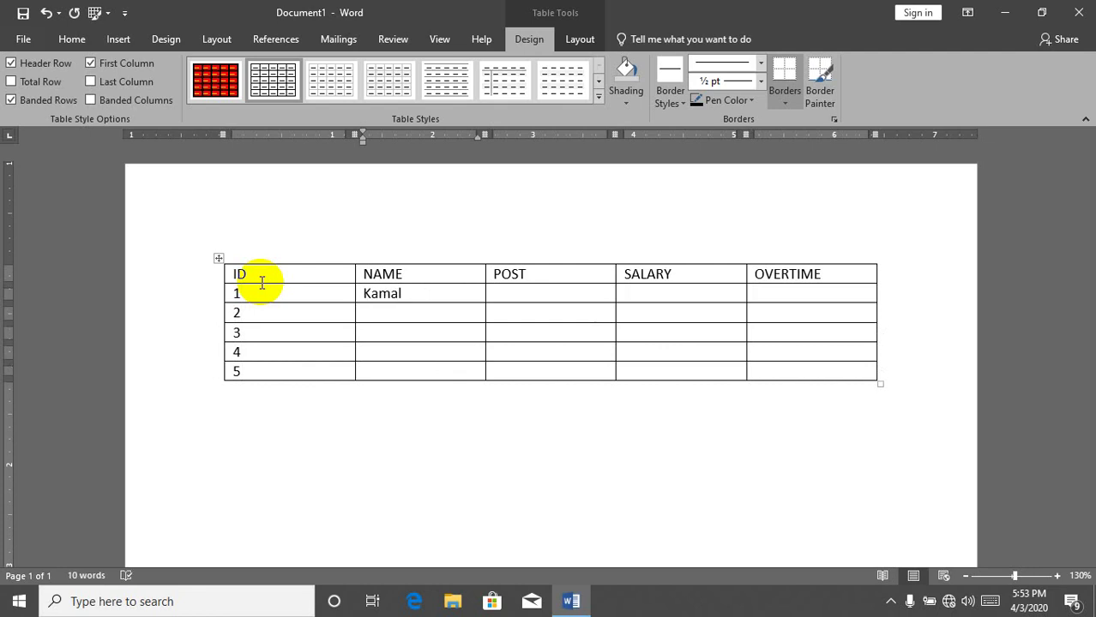
text(jamal)
key(Down)
text(l)
key(BackSpace)
text(al)
text(i)
key(Down)
text(ahma)
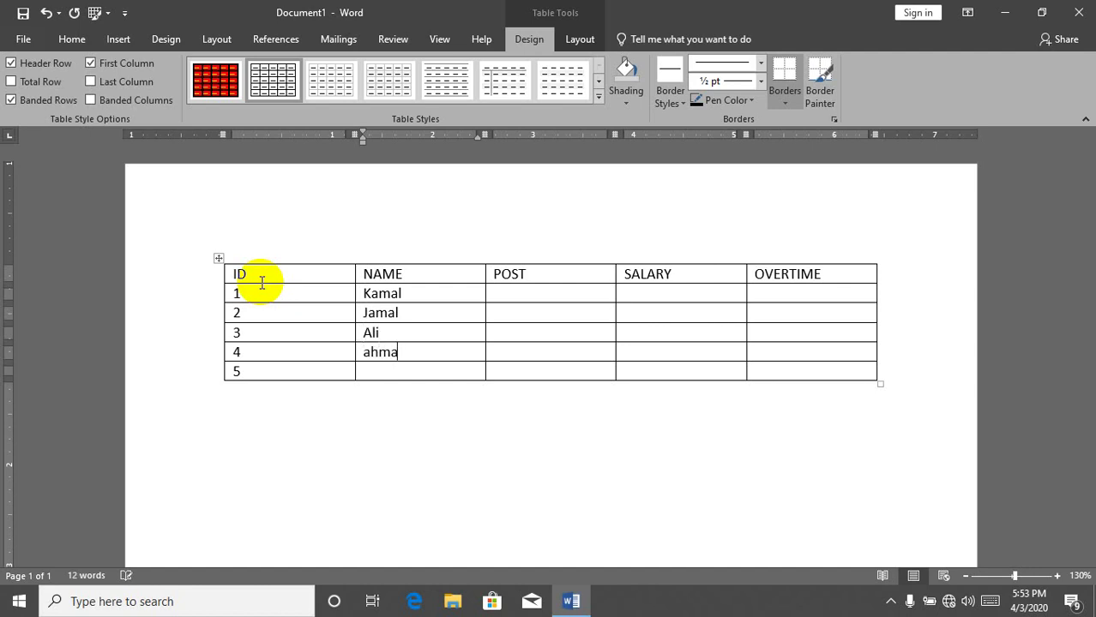
text(d)
key(Down)
text(sa)
text(ber)
Fill the POST column with It, manager, cookdriver and it
key(Tab)
key(Up)
key(Up)
key(Up)
key(Up)
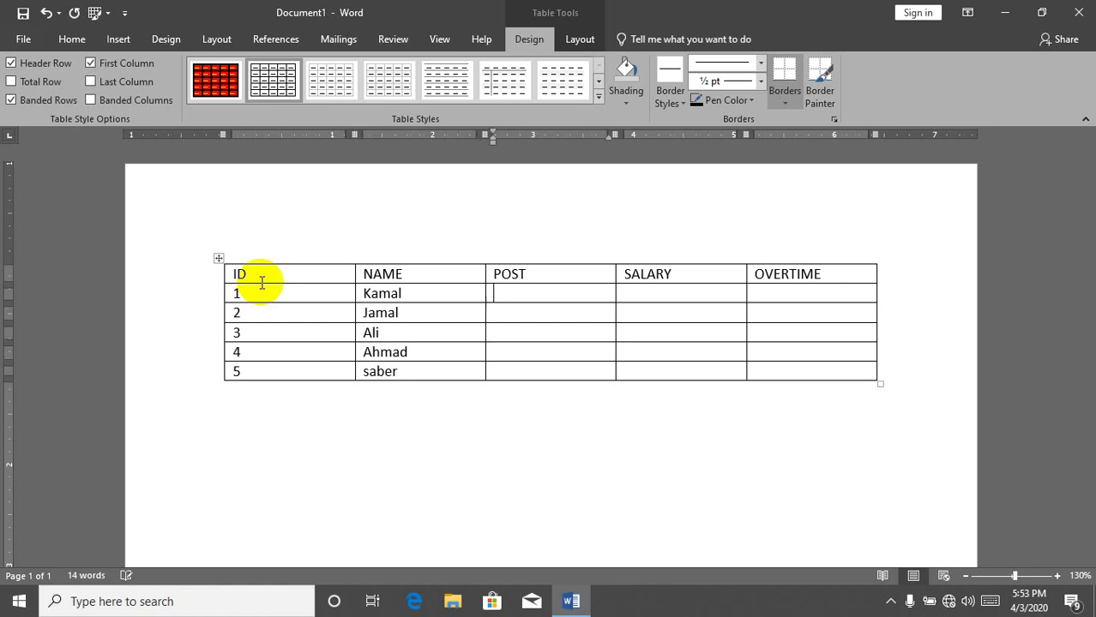
text(It)
key(Down)
text(ma)
text(nager)
key(Down)
text(cook)
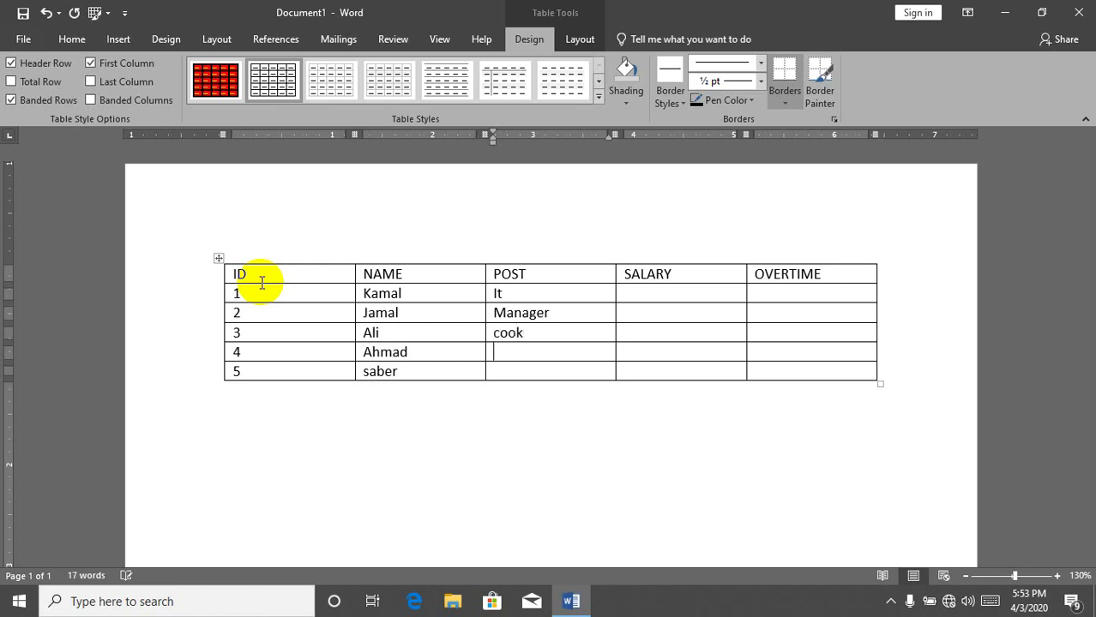
text(drive)
text(r)
key(Down)
text(it)
Enter salaries 20000, 60000, 90000, 90000 and 90000 in the SALARY column
key(Tab)
key(Up)
key(Up)
key(Up)
key(Up)
text(200000)
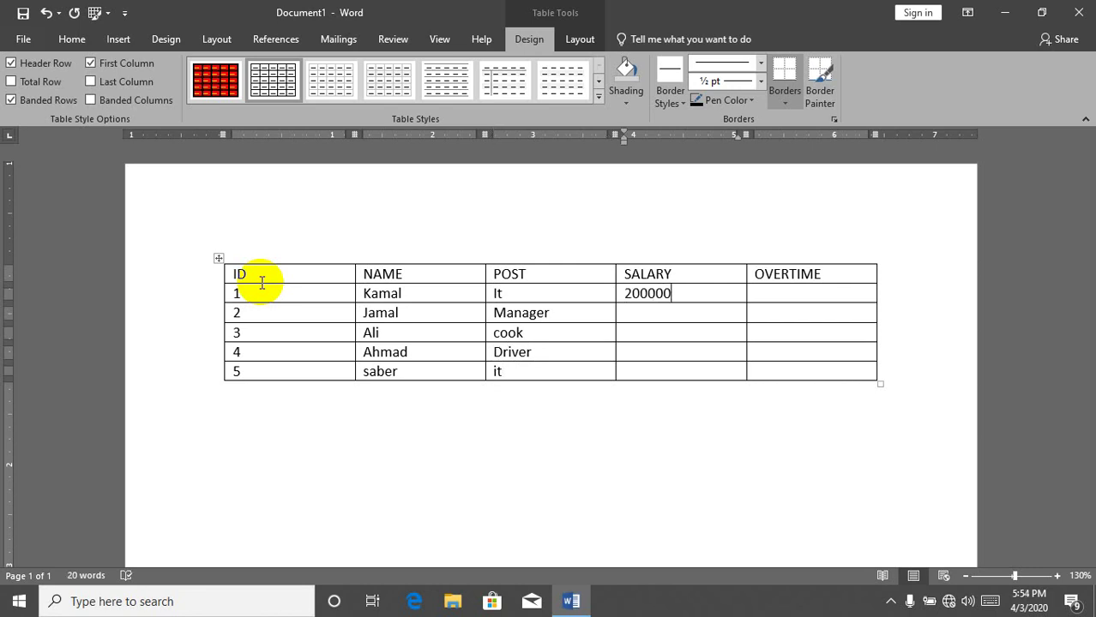
key(BackSpace)
text(60)
text(000)
key(Down)
text(9000)
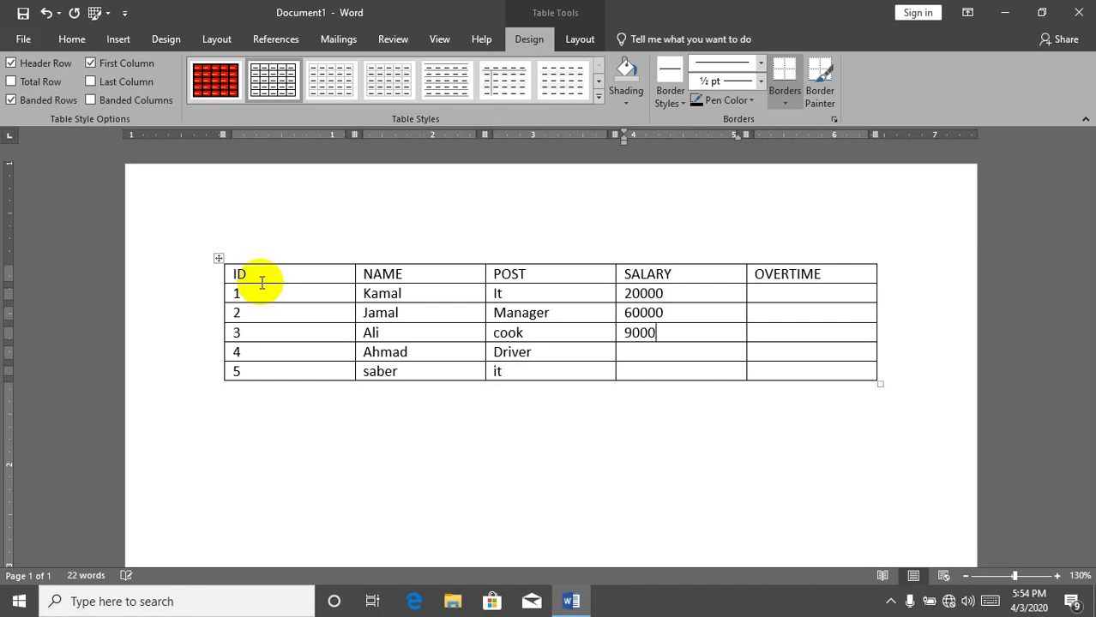
key(Down)
text(0)
key(Down)
text(90000)
key(Down)
text(900)
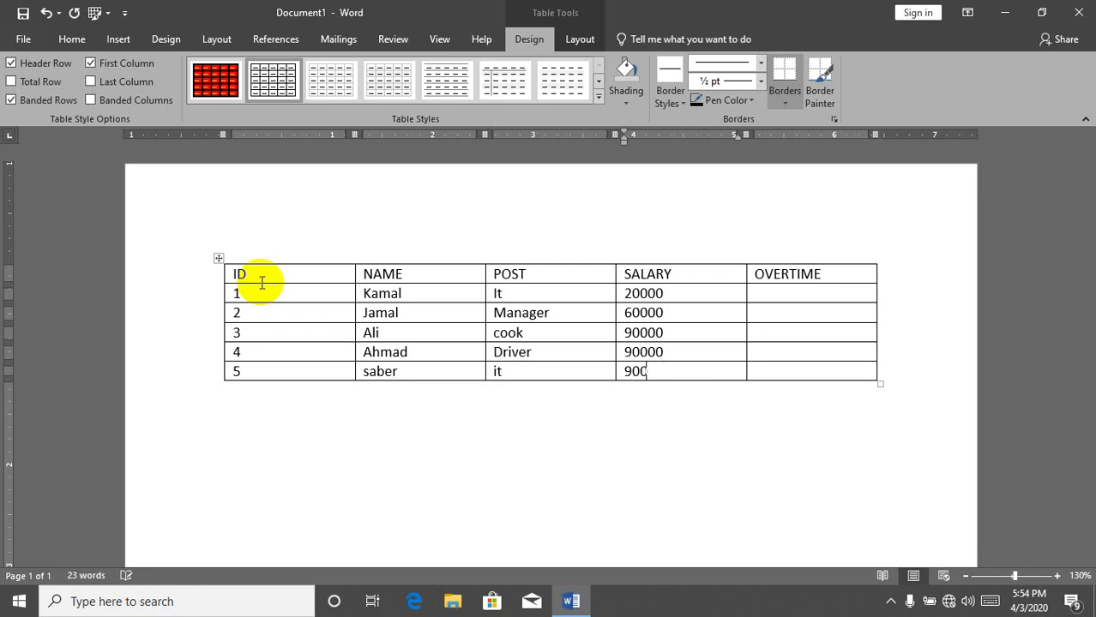
text(00)
Enter overtime values 60, 20, 50, 90 and 70 in the OVERTIME column
key(Down)
key(Up)
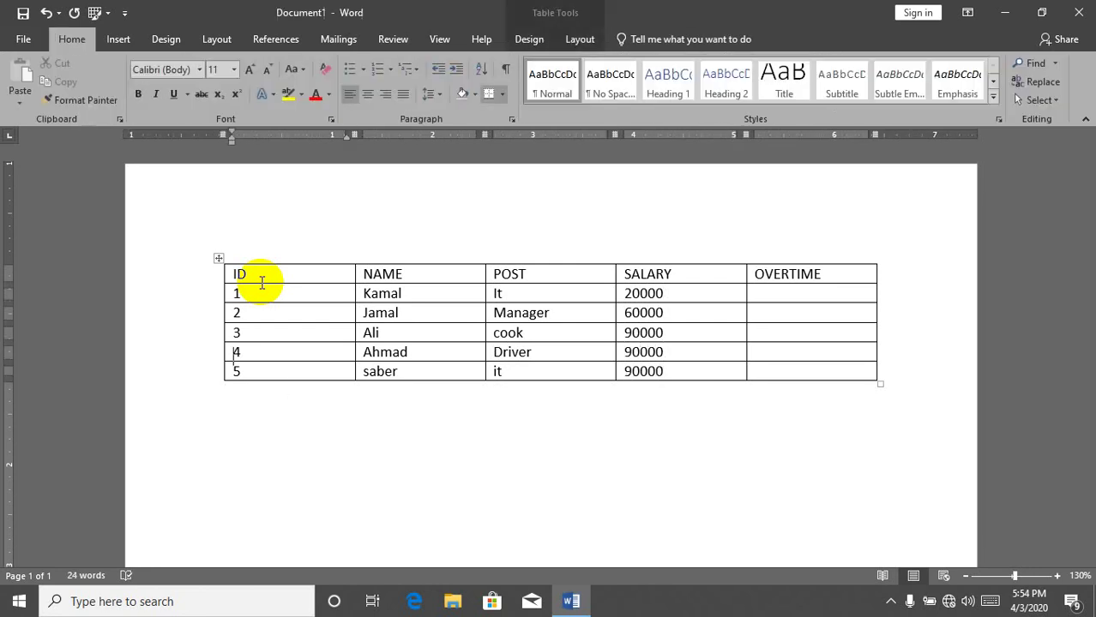
key(Right)
key(Right)
key(Right)
key(Right)
key(Right)
key(Right)
key(Right)
key(Down)
key(Left)
key(Left)
key(Left)
key(Up)
key(Up)
key(Up)
key(Up)
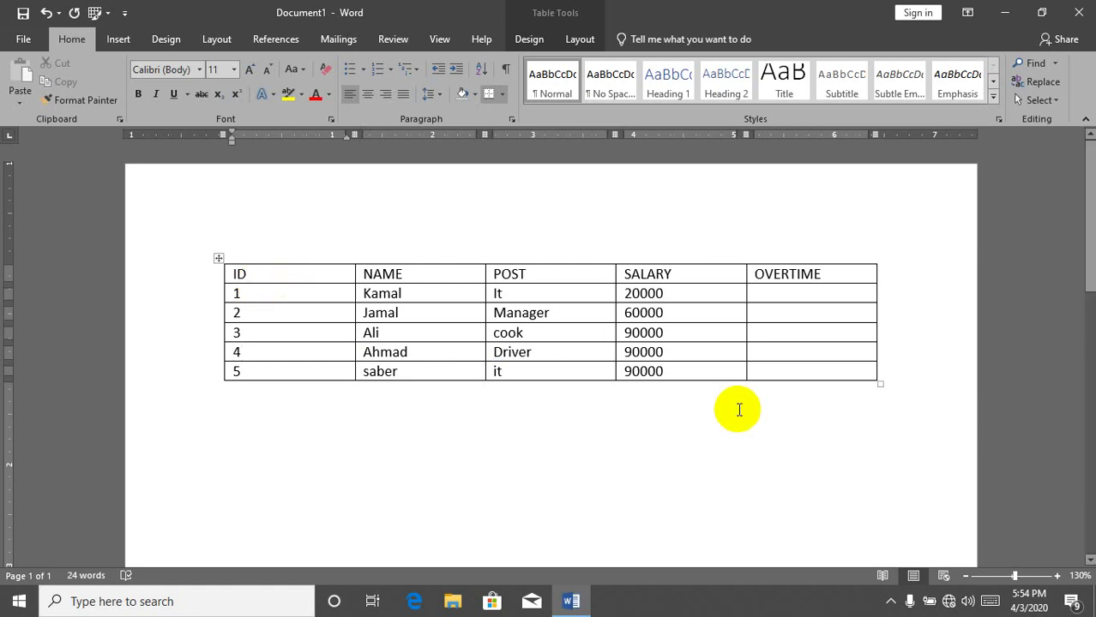
click(761, 288)
text(60)
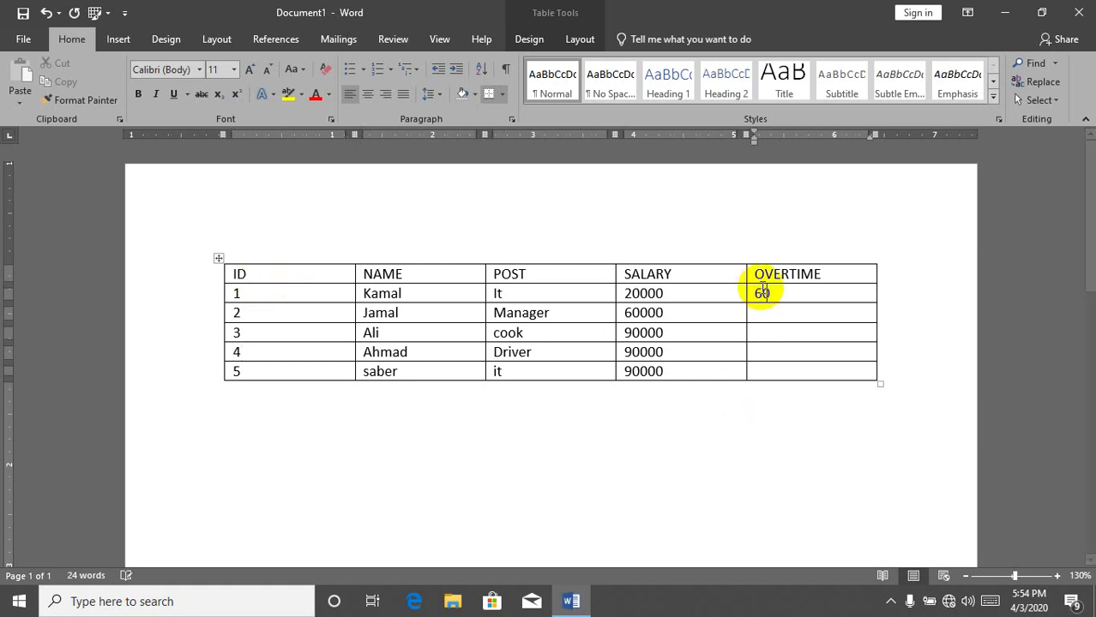
key(Down)
text(208)
key(BackSpace)
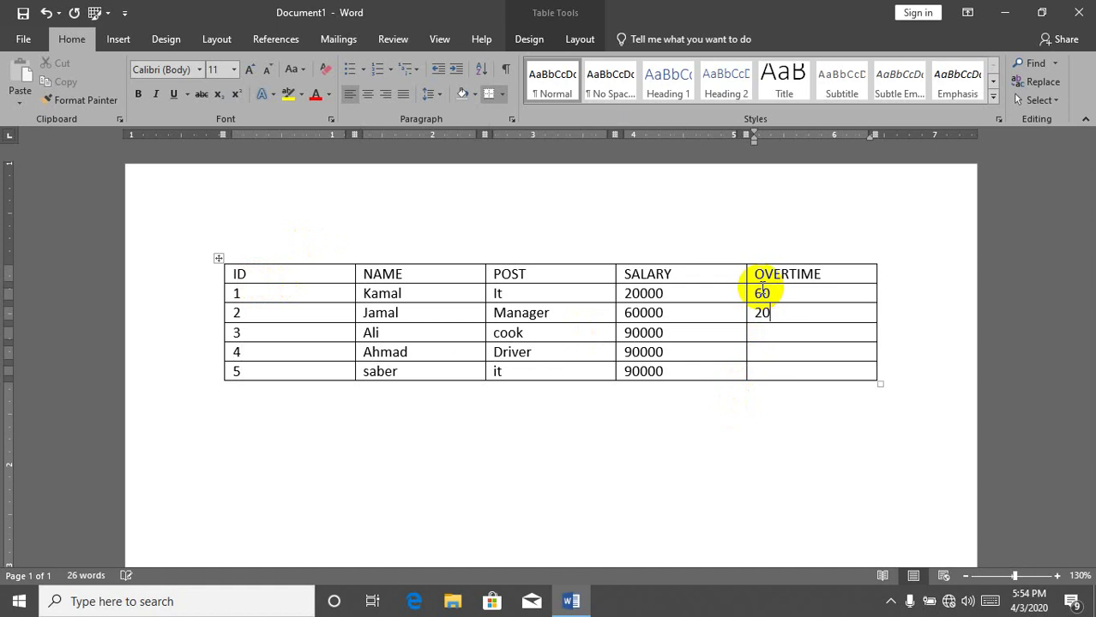
key(Down)
text(50)
key(Down)
text(90)
key(Down)
text(70)
key(Down)
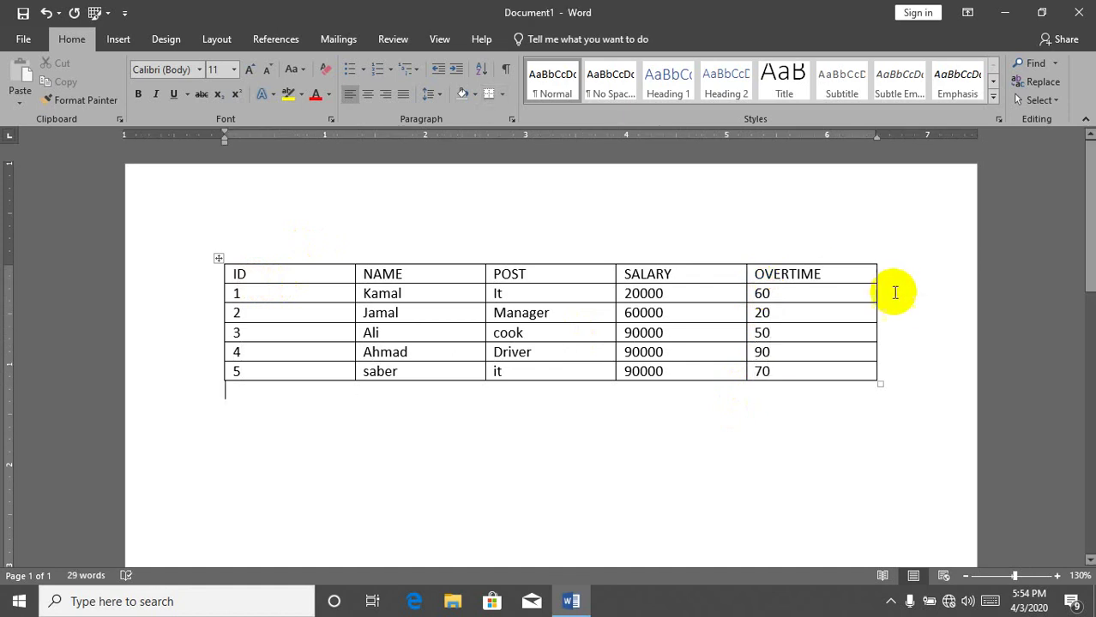
Place the cursor in the table's OVERTIME column and show the Table Tools Layout options
click(848, 291)
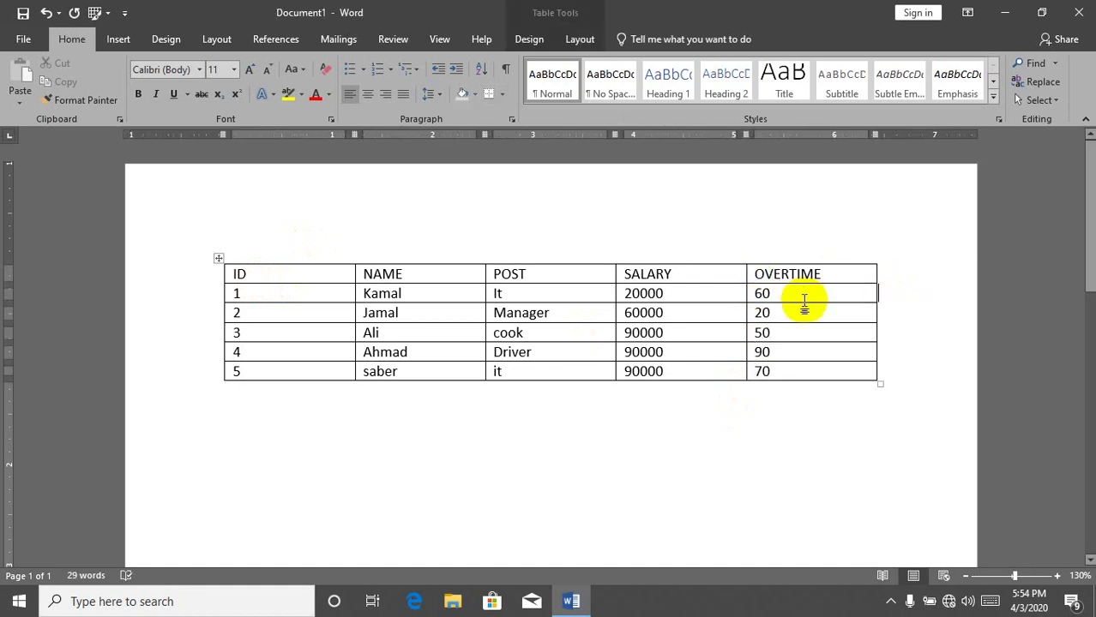
click(532, 39)
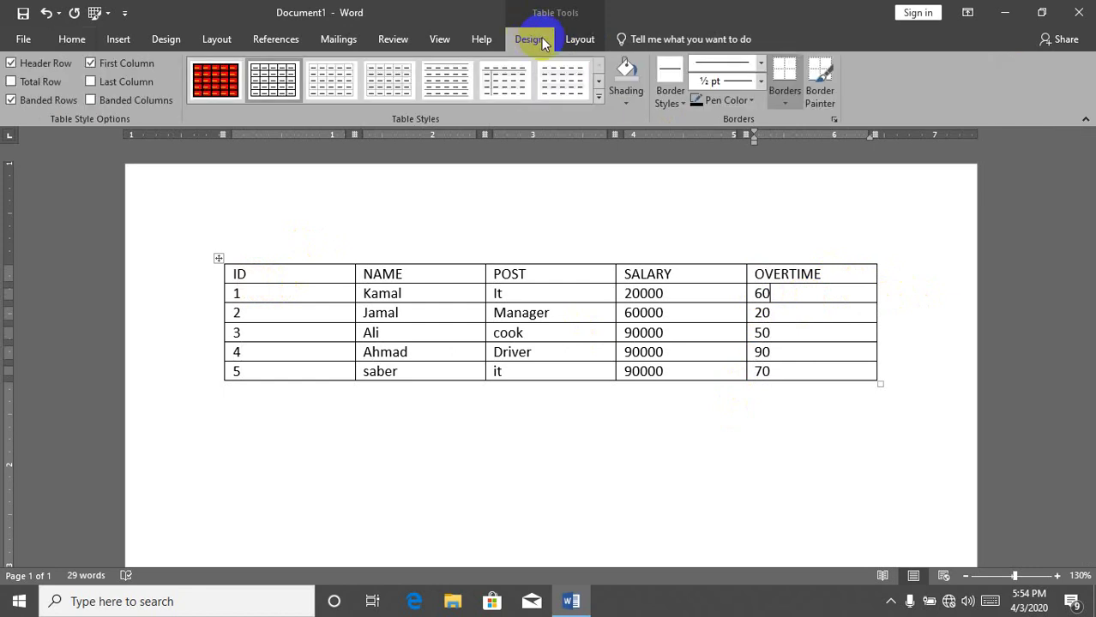
click(573, 40)
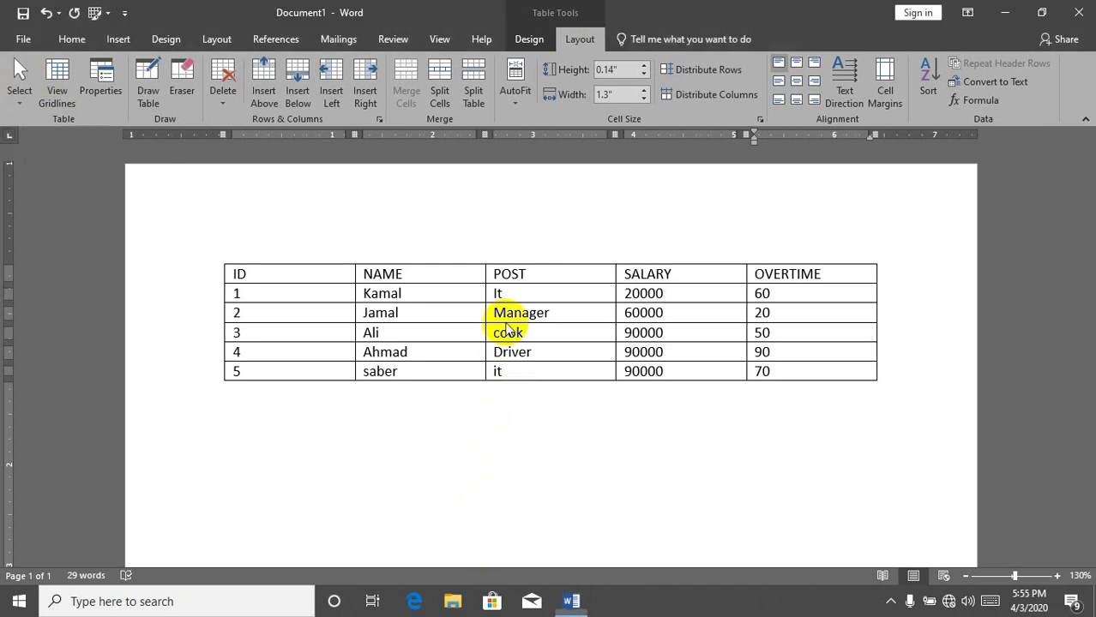
click(512, 331)
click(537, 335)
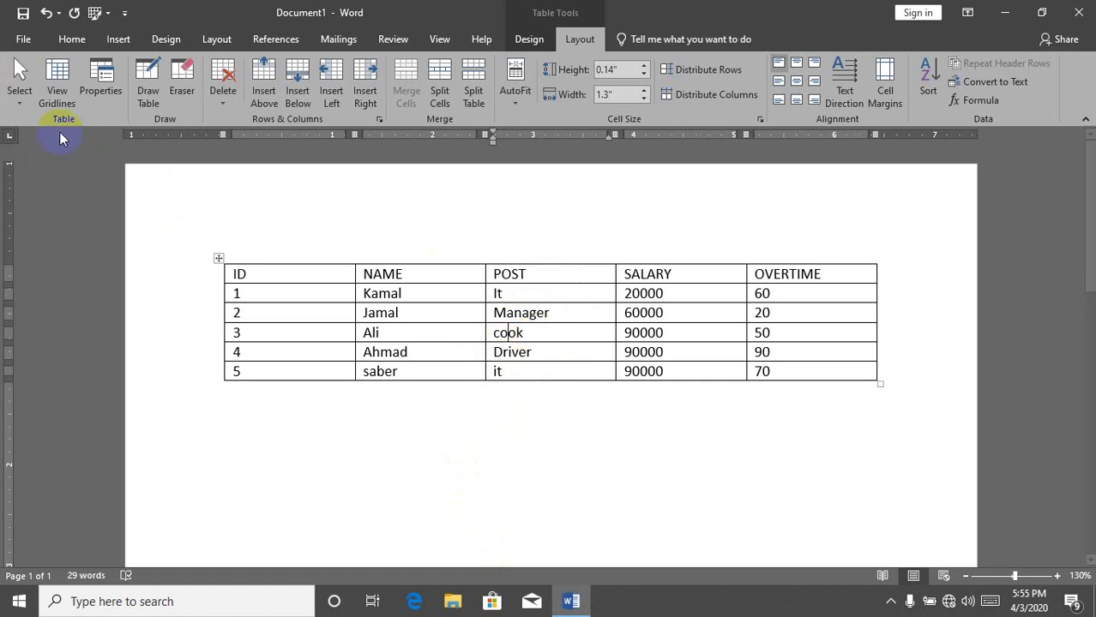
click(21, 99)
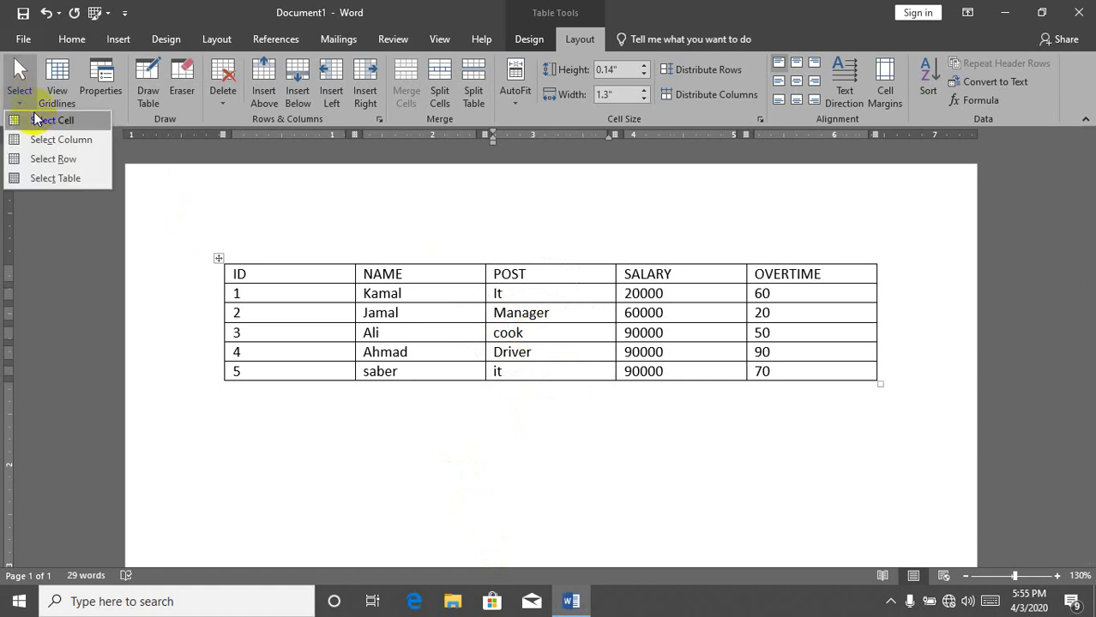
click(35, 120)
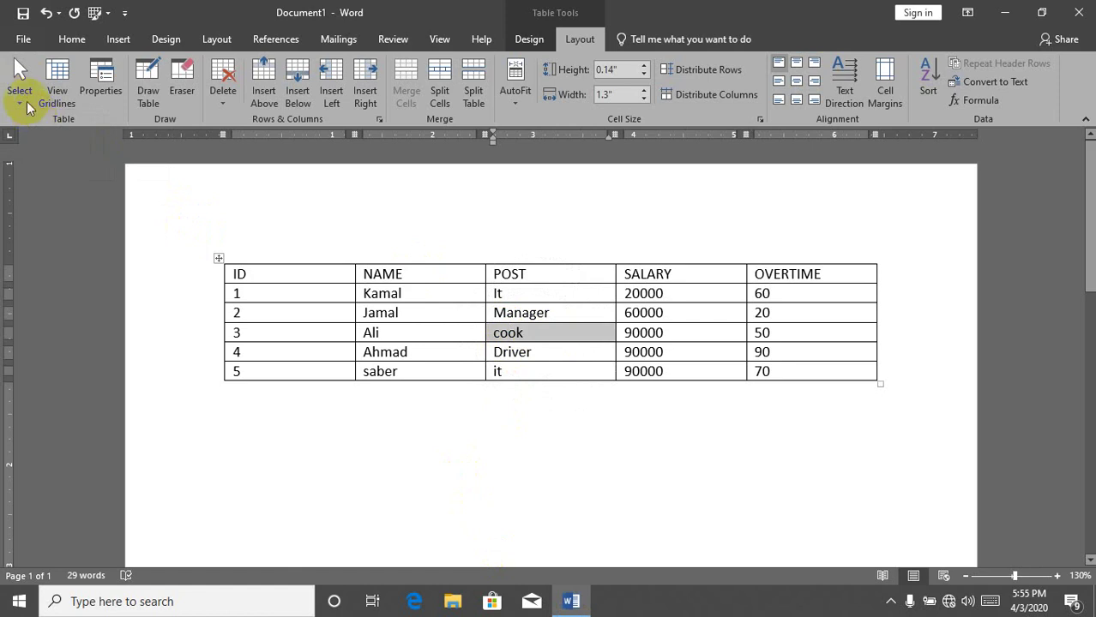
click(19, 92)
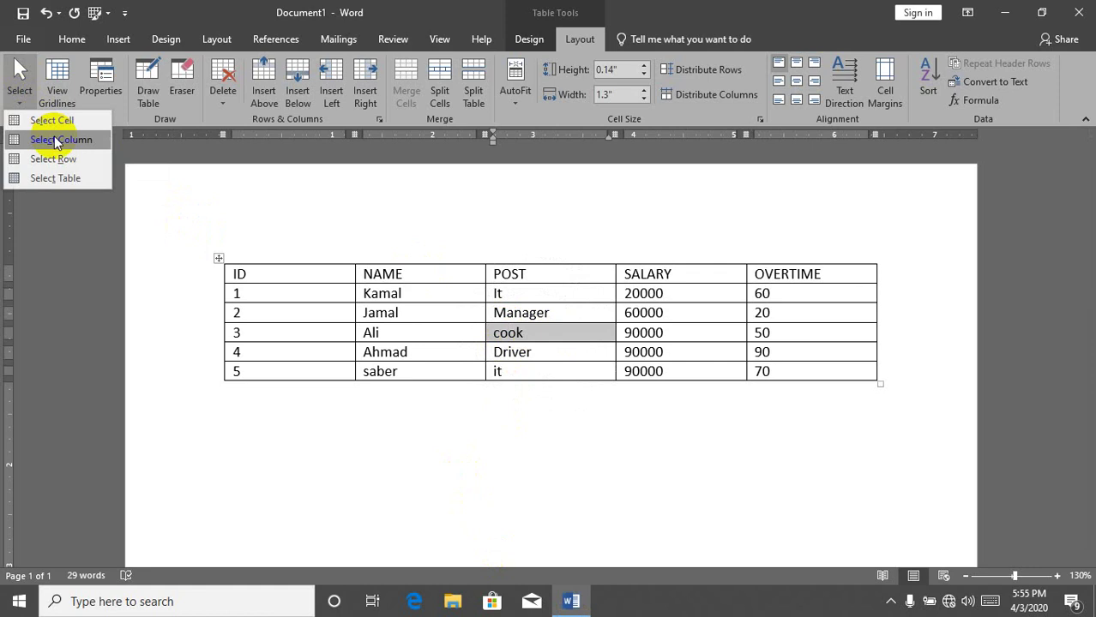
click(57, 140)
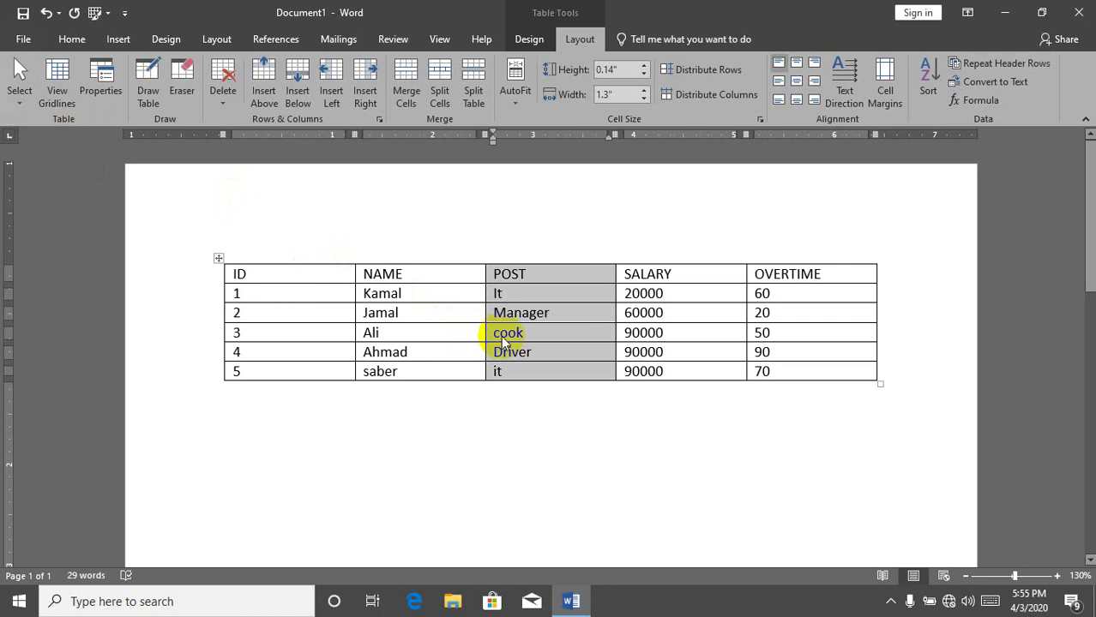
click(500, 313)
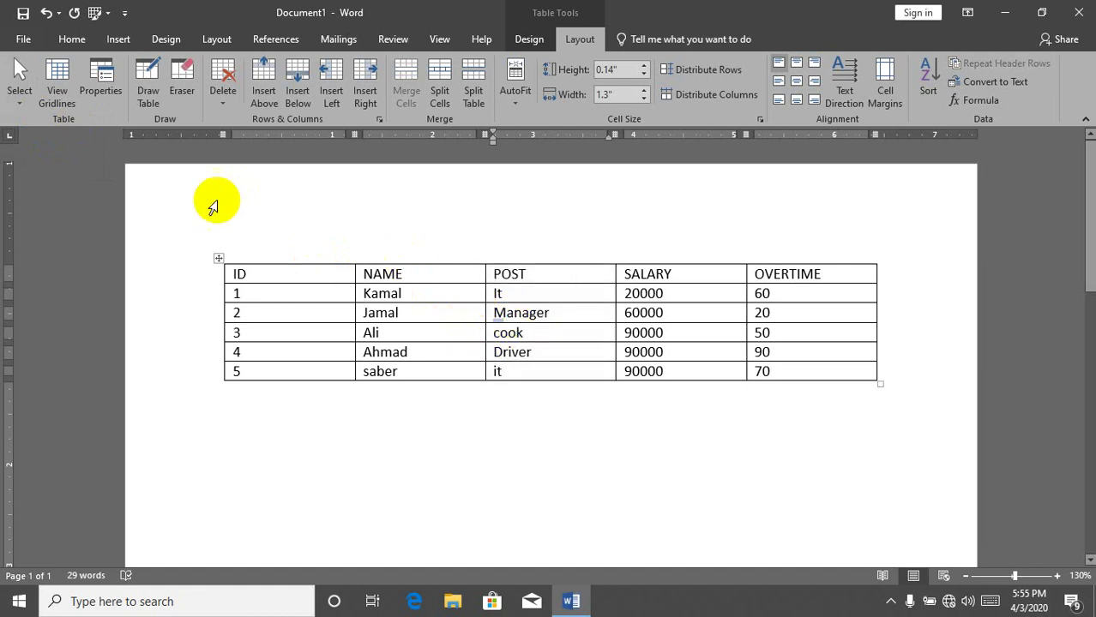
Use the Layout Select menu to select one employee row, then the entire table
click(16, 102)
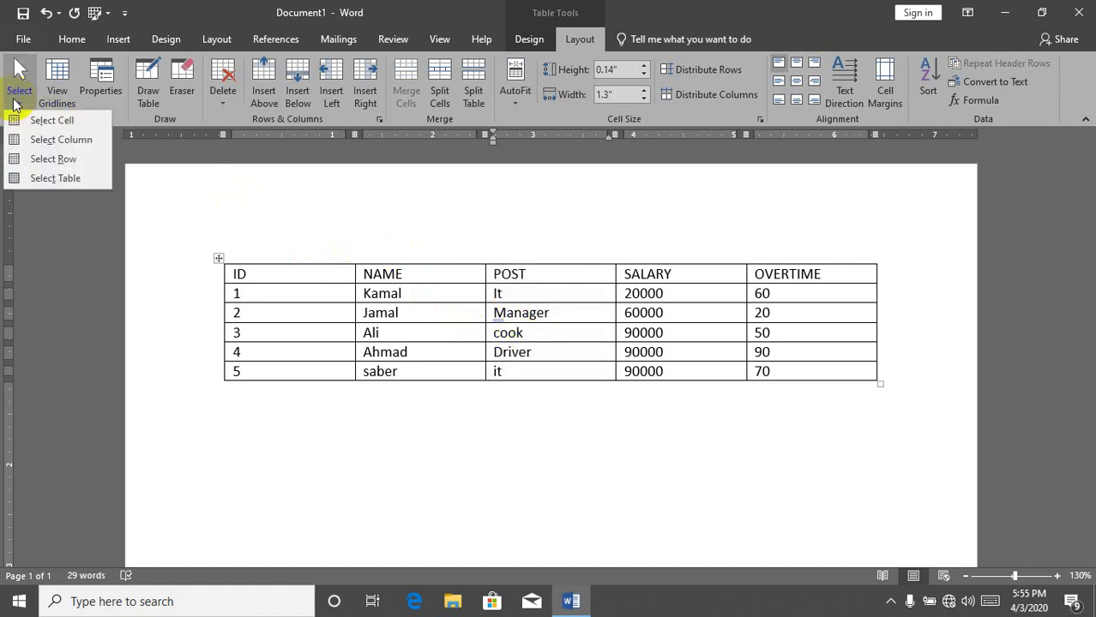
click(66, 170)
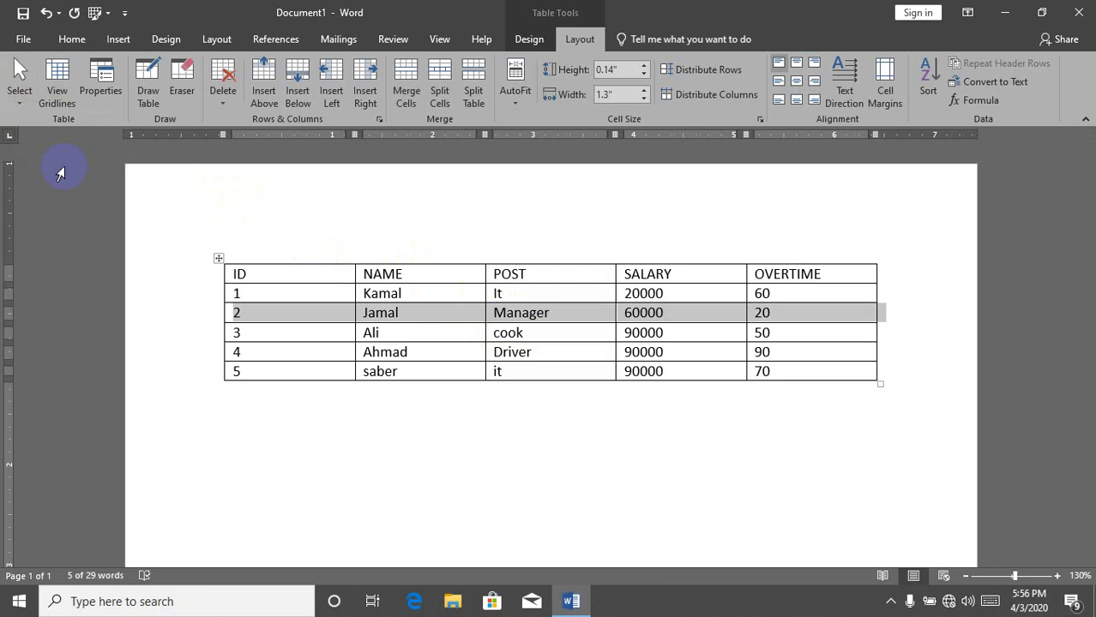
click(19, 82)
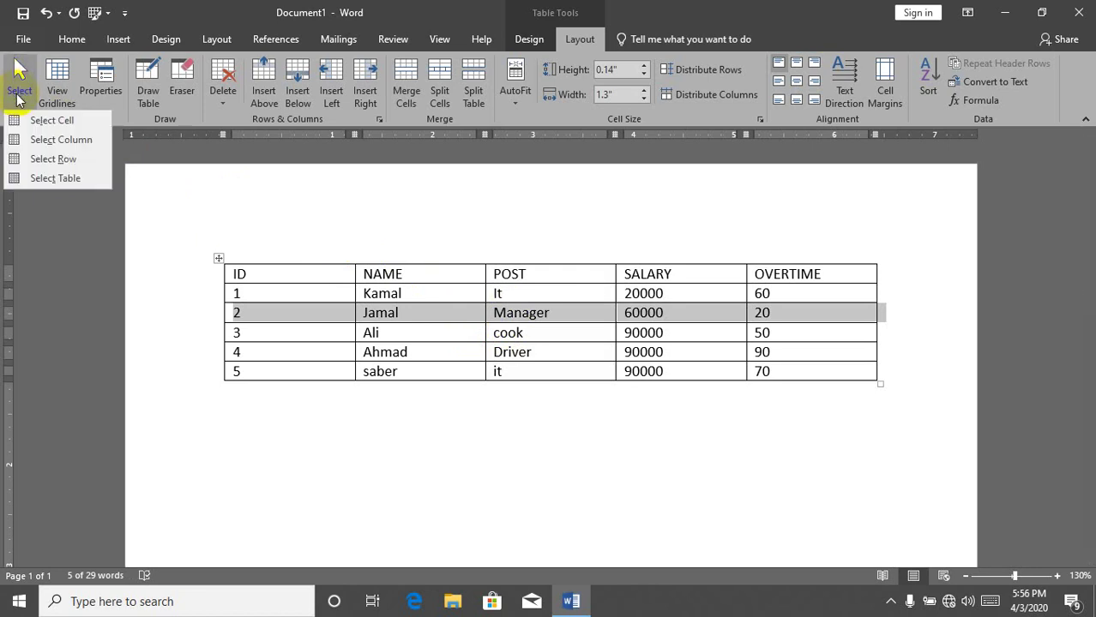
click(72, 187)
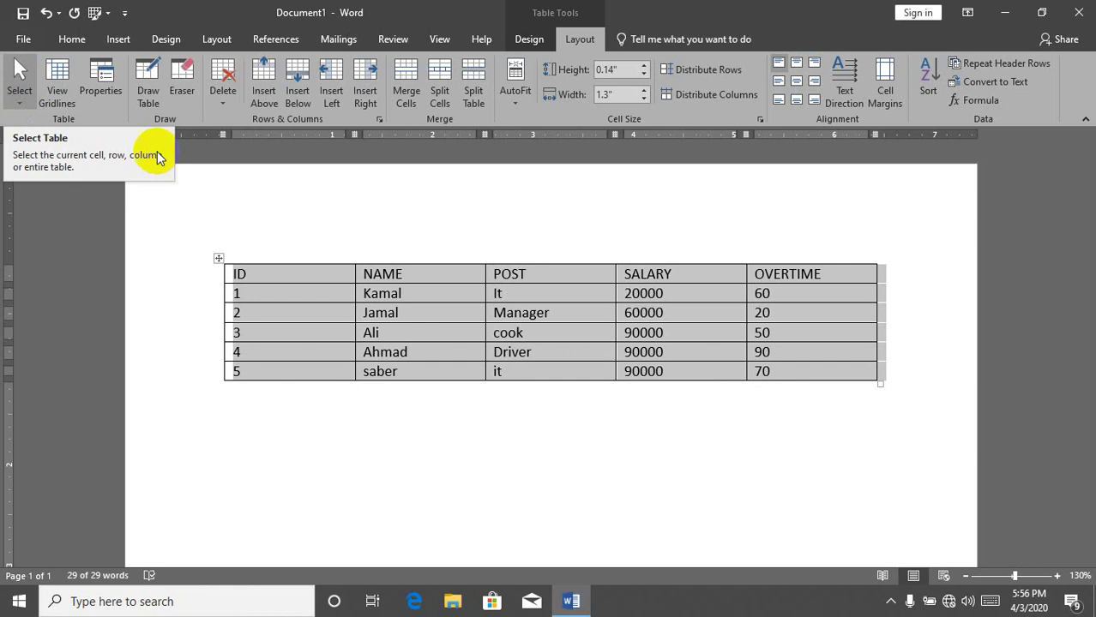
Select with the mouse an employee row, the header row, the POST column, then SALARY
click(411, 337)
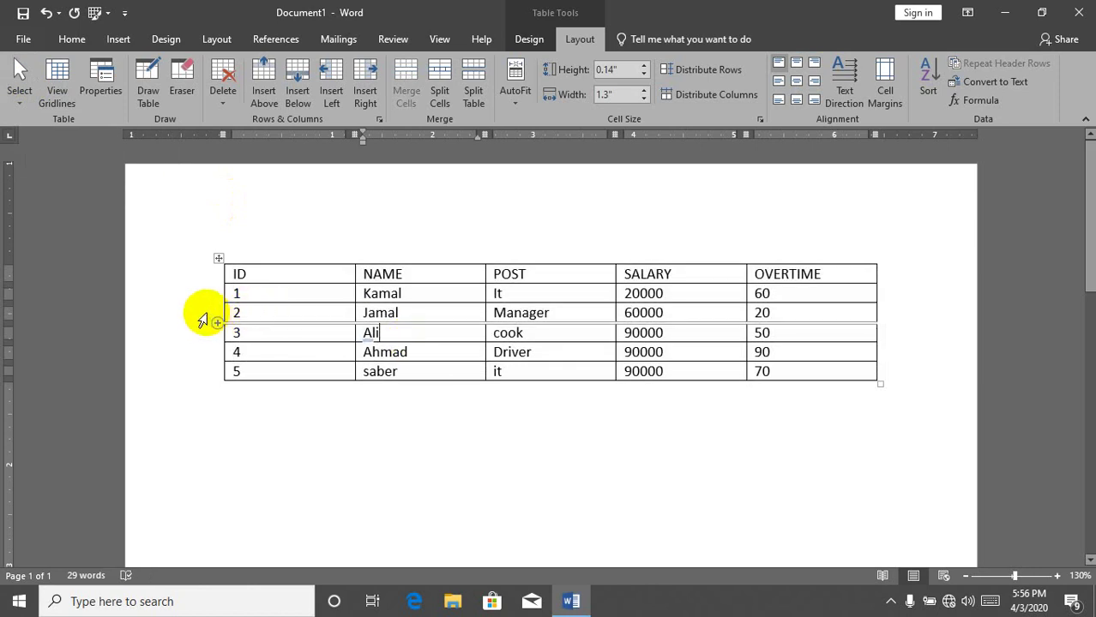
click(203, 315)
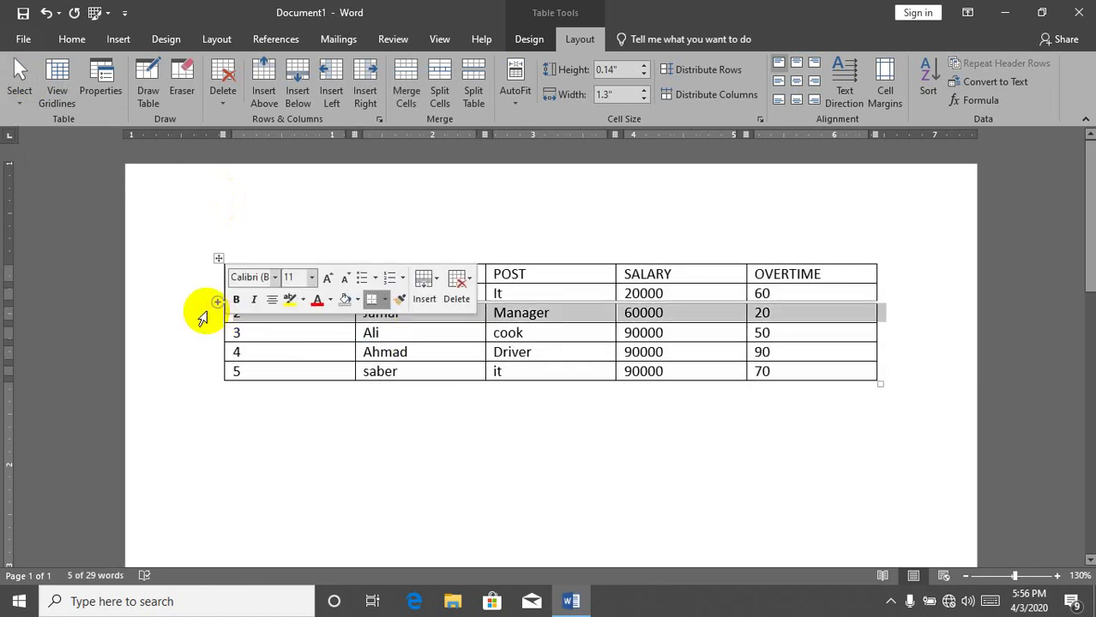
click(193, 281)
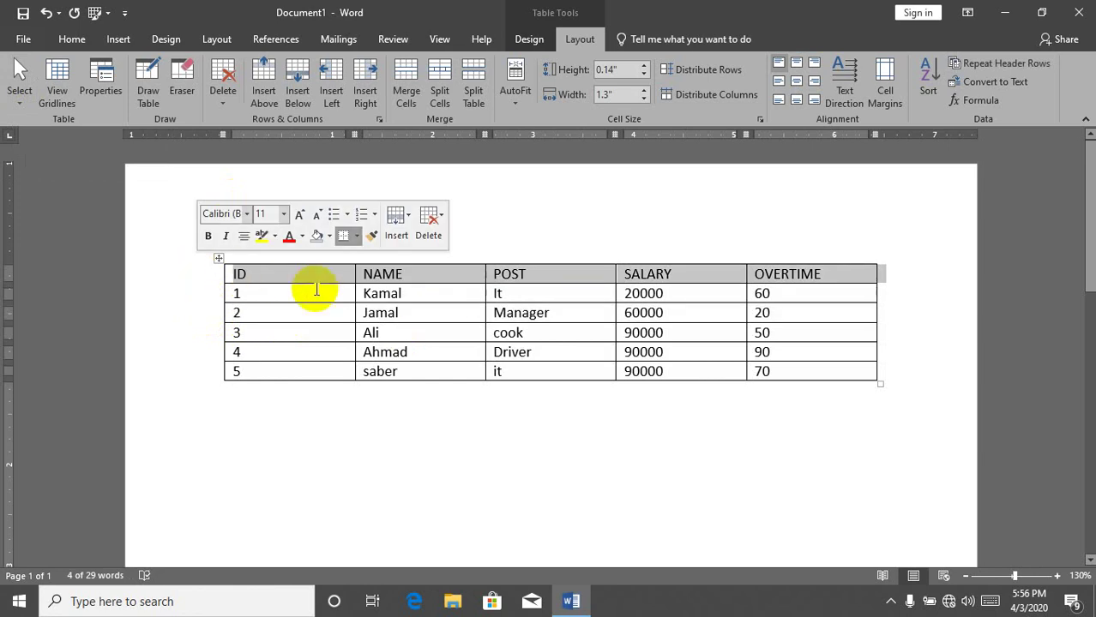
click(525, 216)
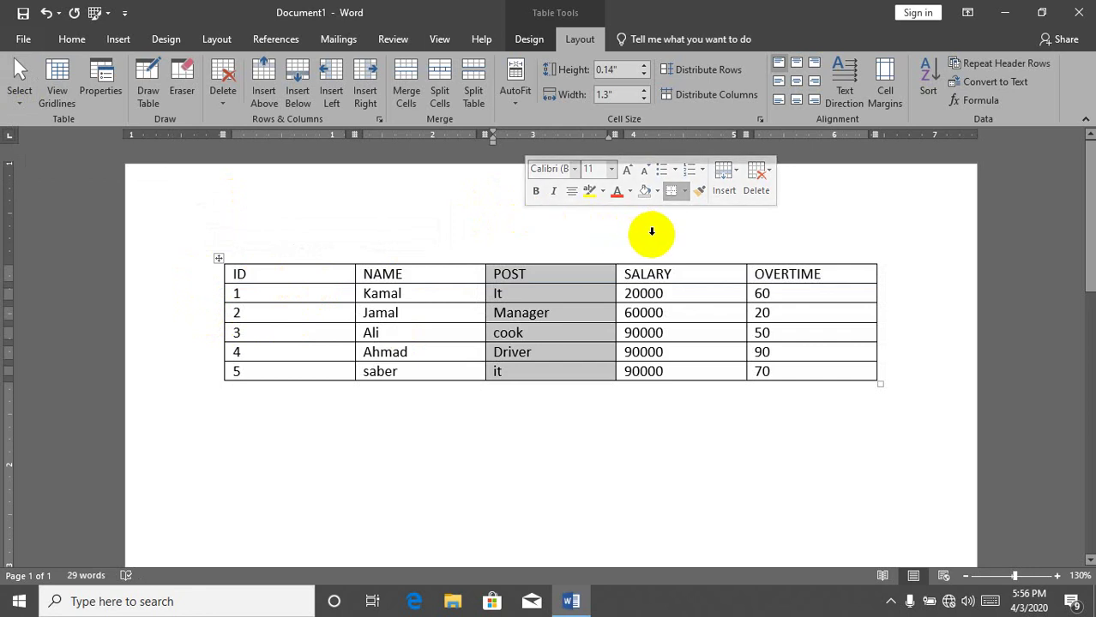
click(651, 231)
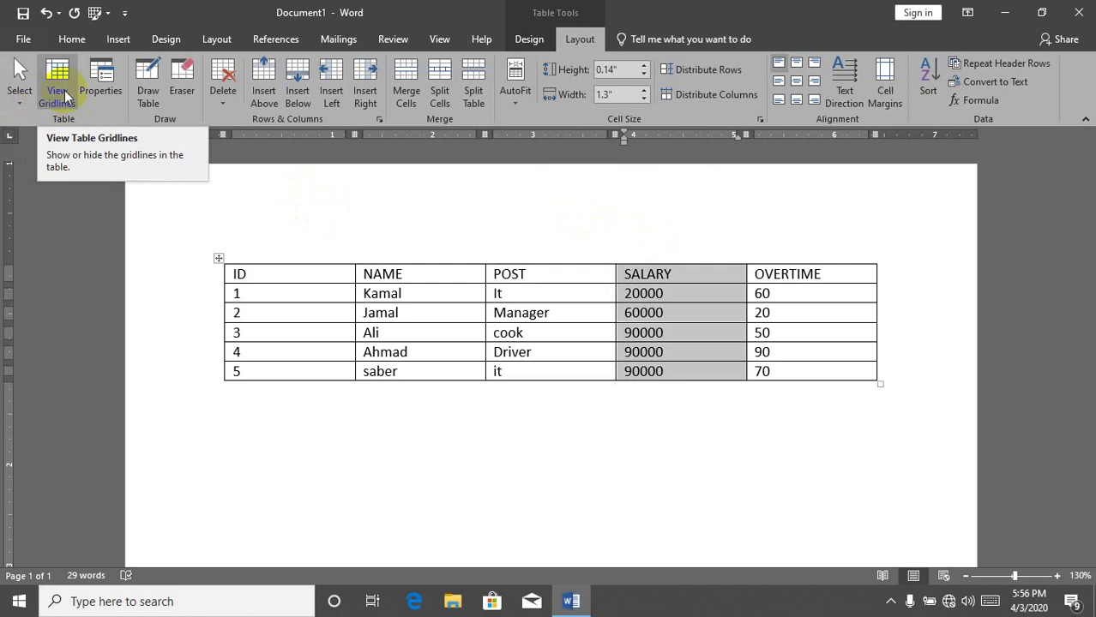
click(530, 39)
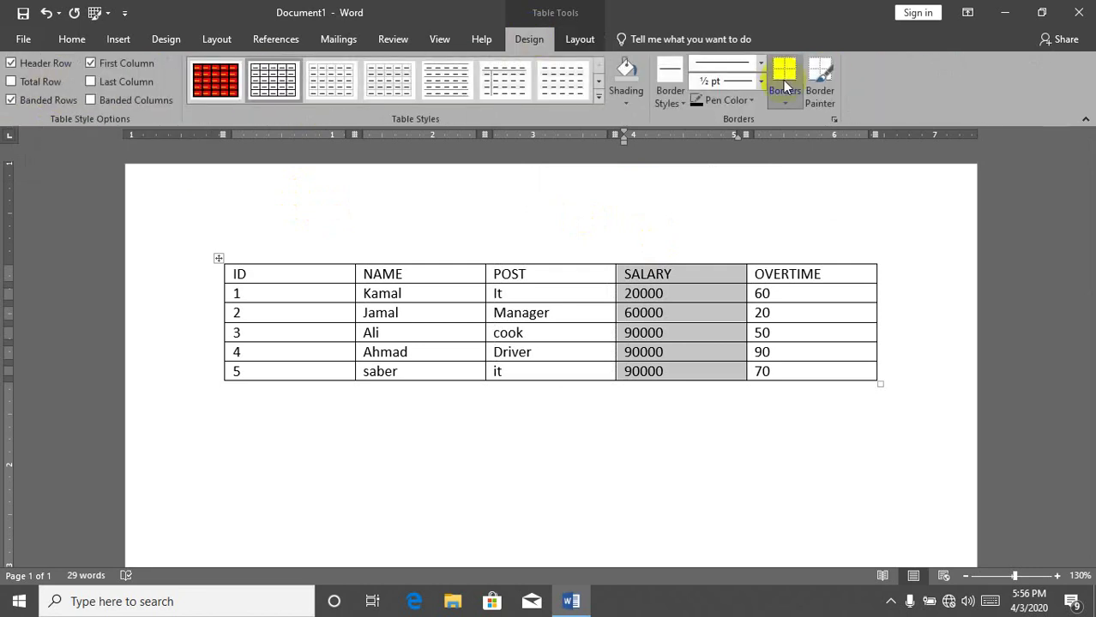
click(785, 96)
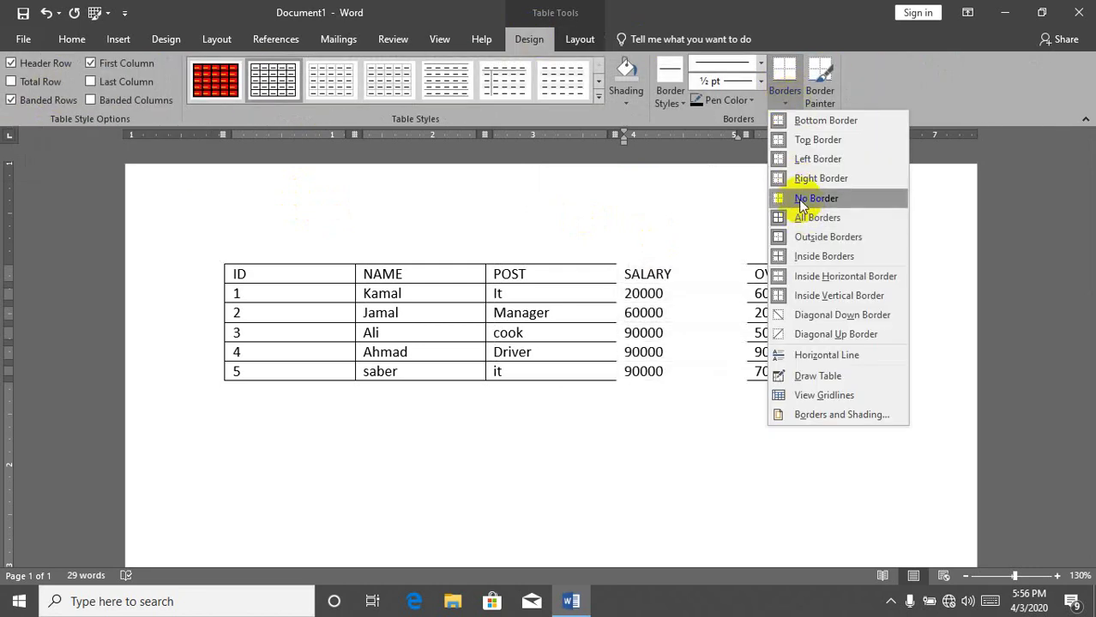
click(219, 262)
click(219, 259)
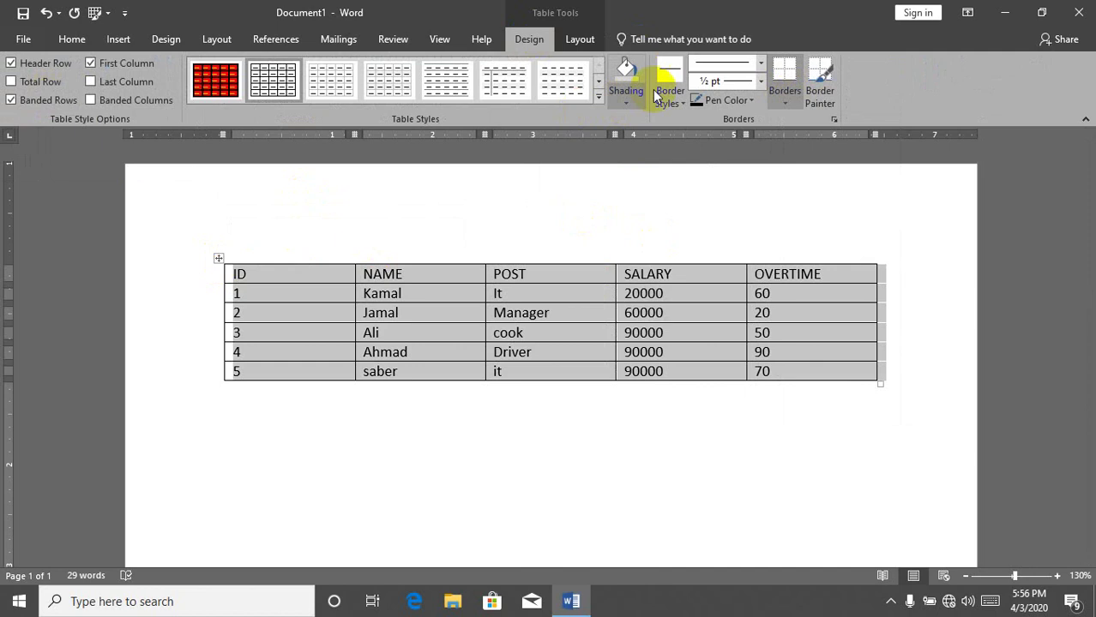
click(781, 101)
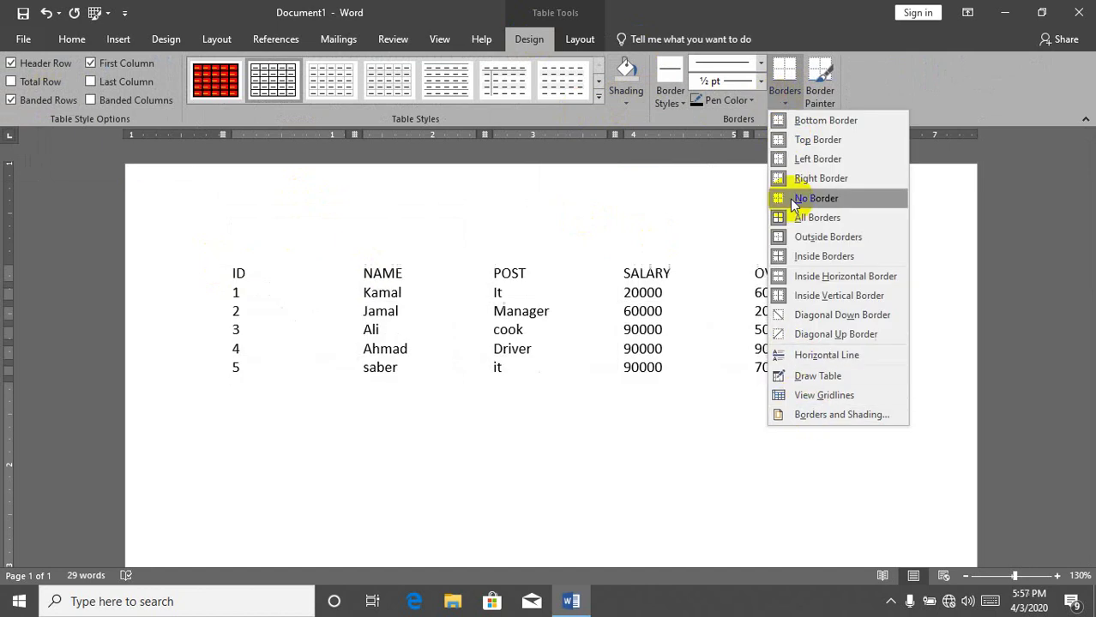
click(806, 198)
click(780, 94)
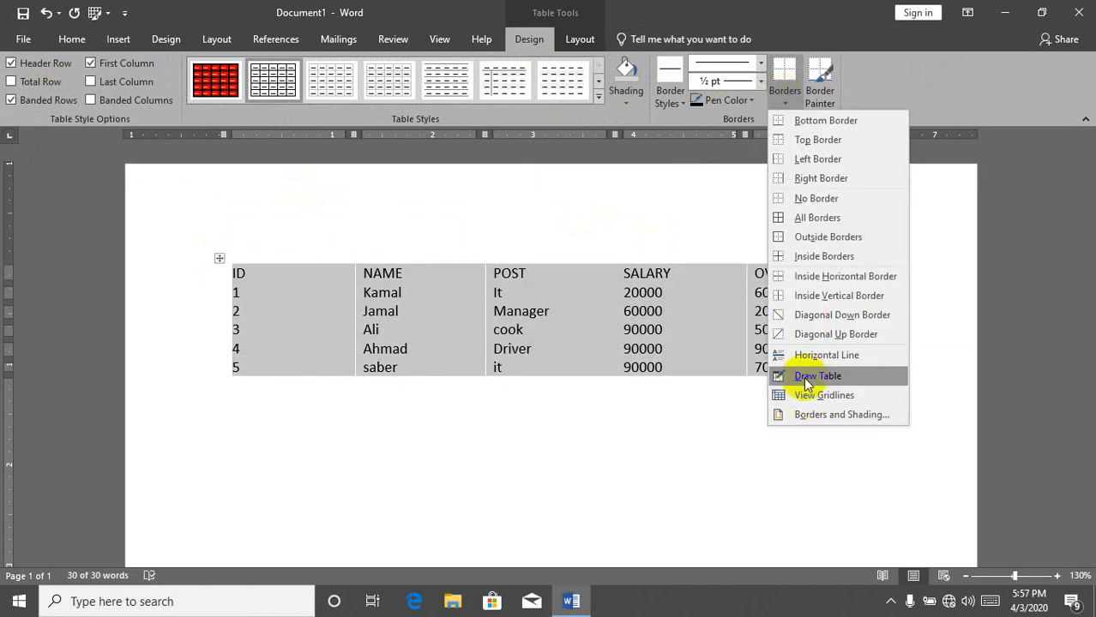
click(810, 394)
click(625, 391)
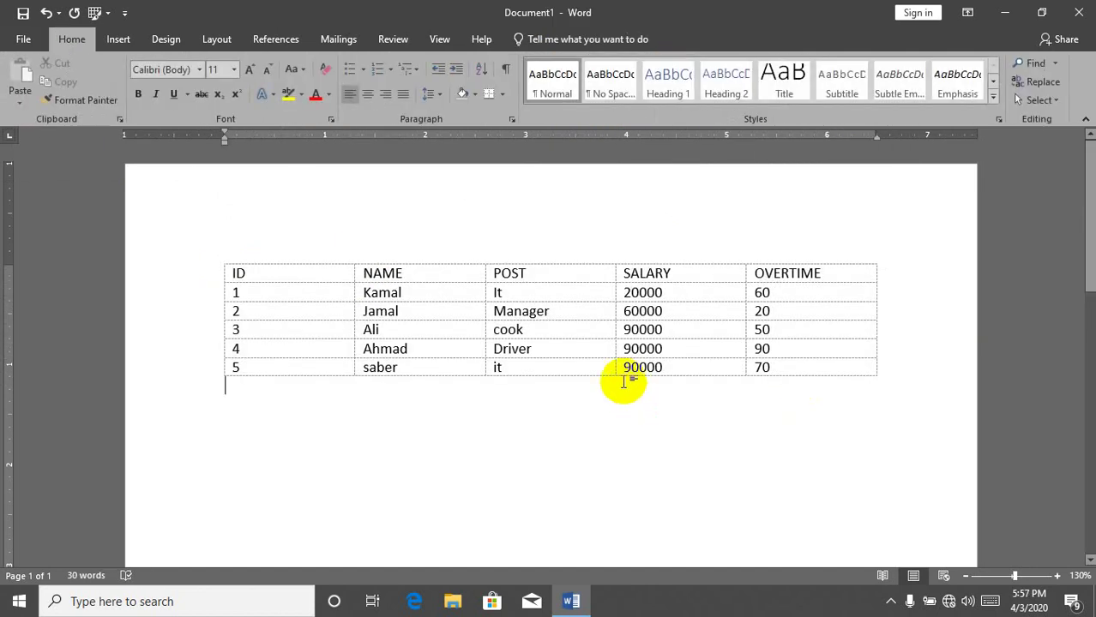
click(221, 260)
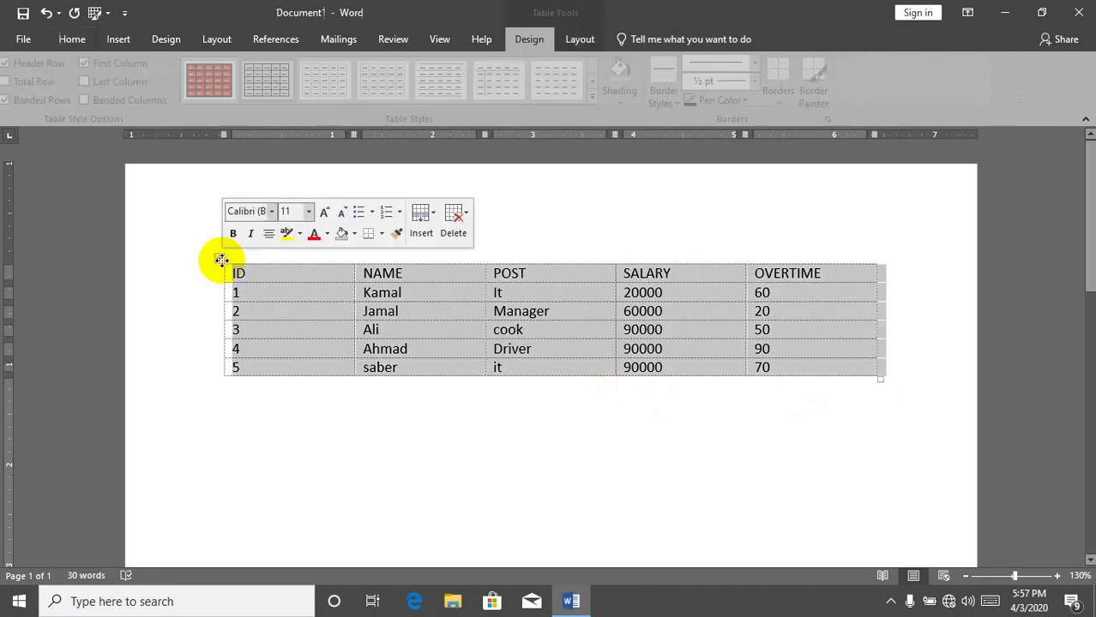
click(578, 41)
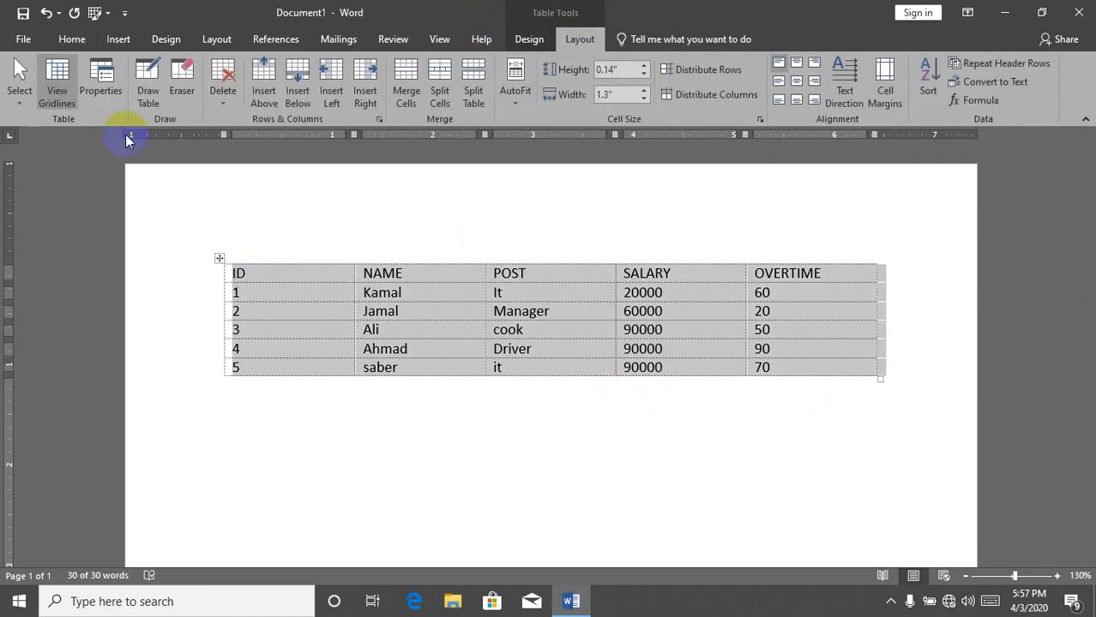
click(62, 81)
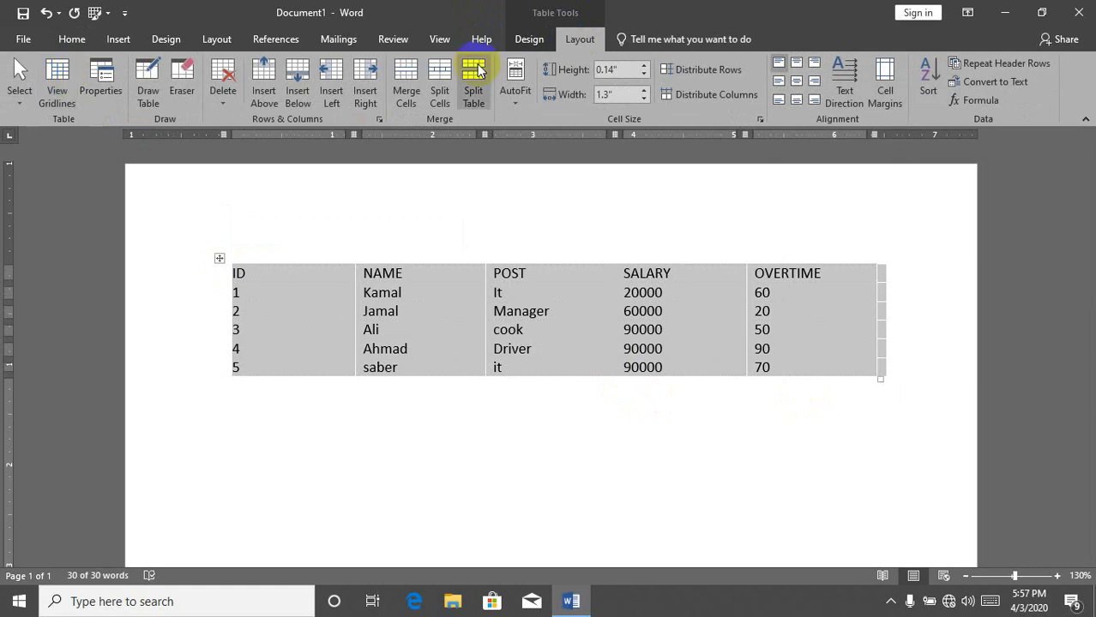
click(529, 40)
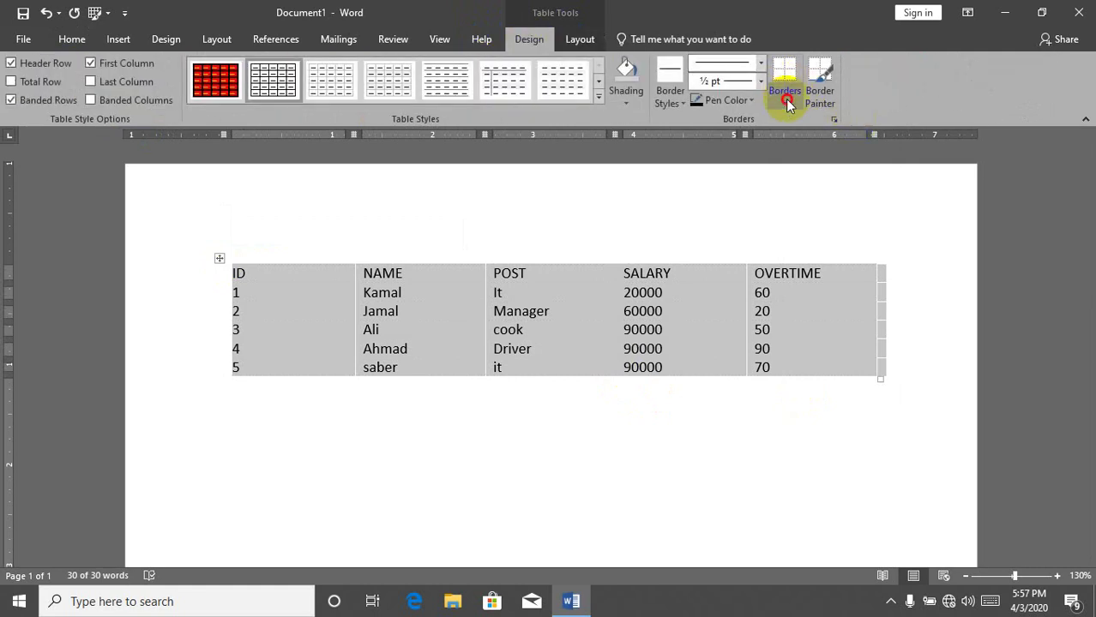
click(784, 102)
click(798, 218)
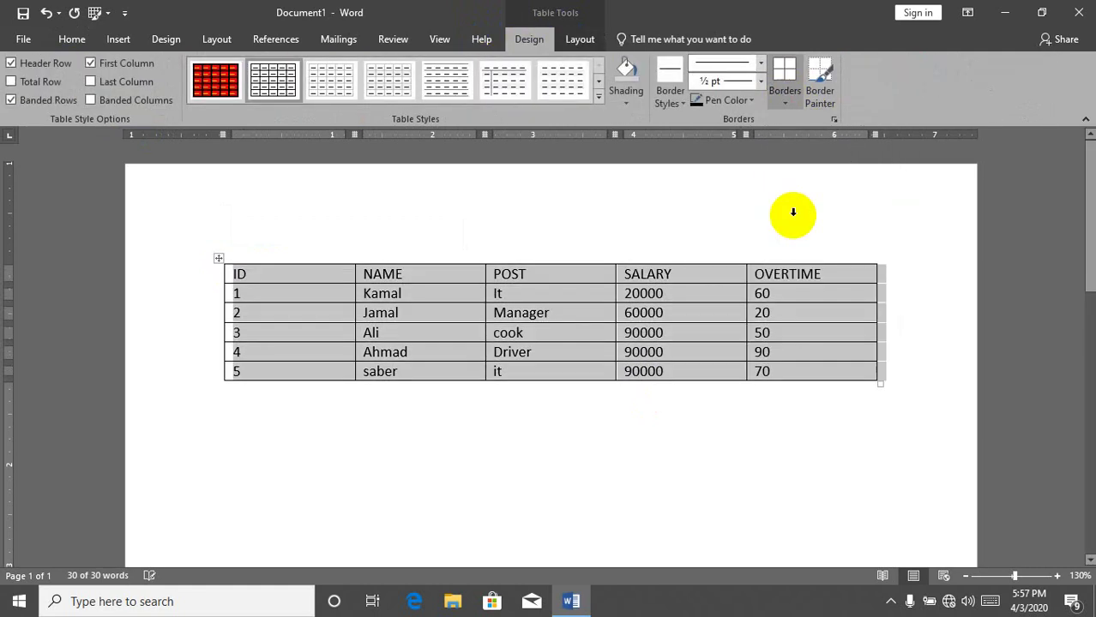
click(581, 40)
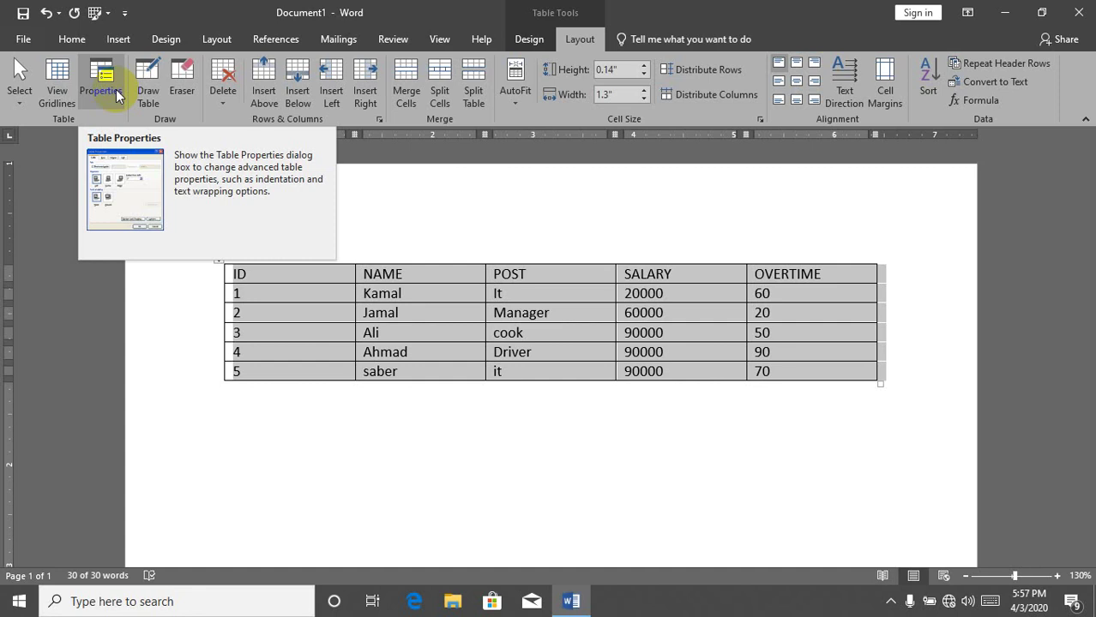
Give the table a preferred width measured in percent, first at 50%
click(116, 89)
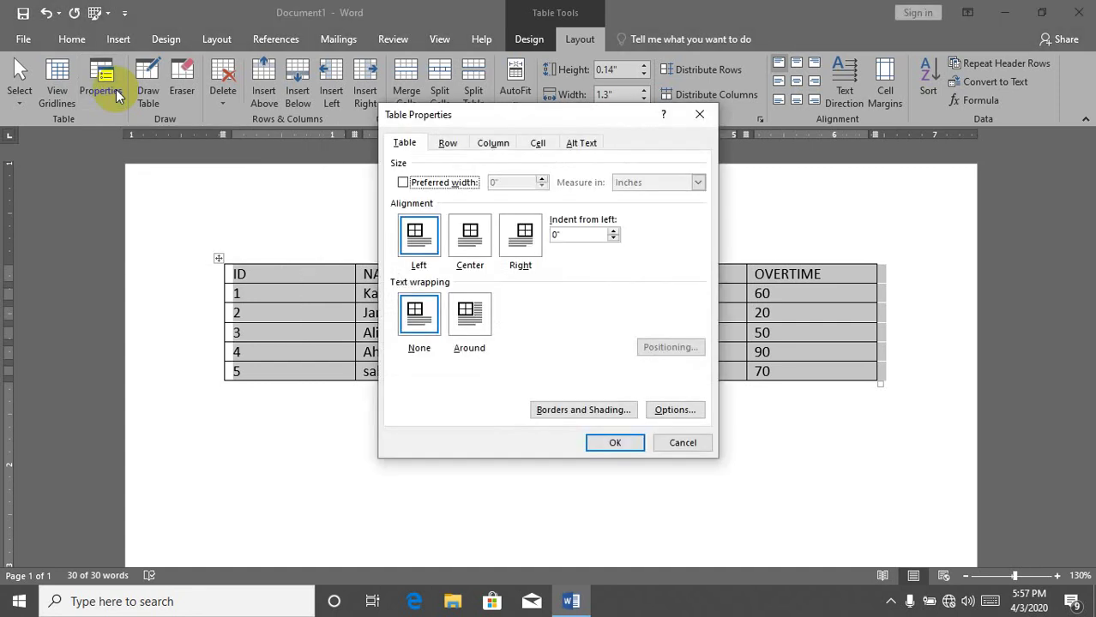
click(402, 183)
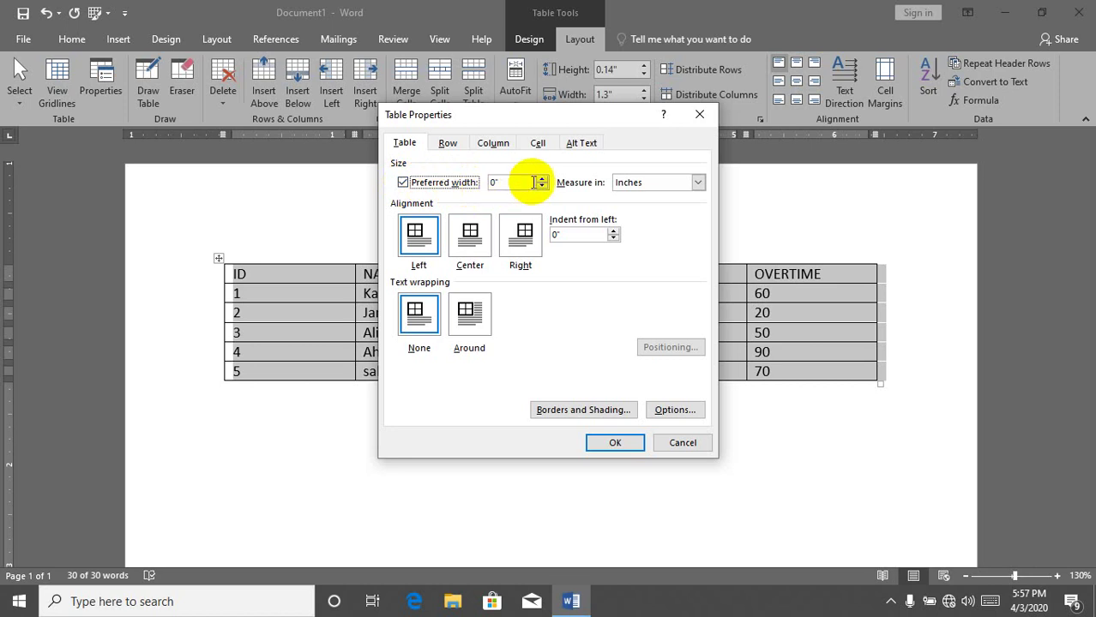
click(700, 181)
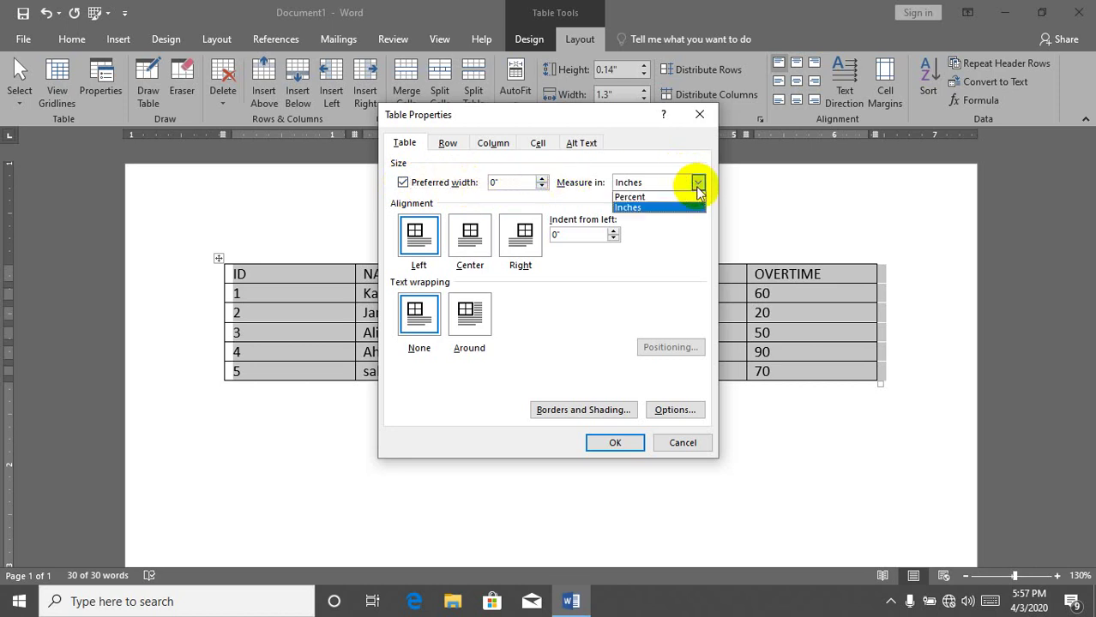
click(679, 193)
drag(514, 183, 450, 193)
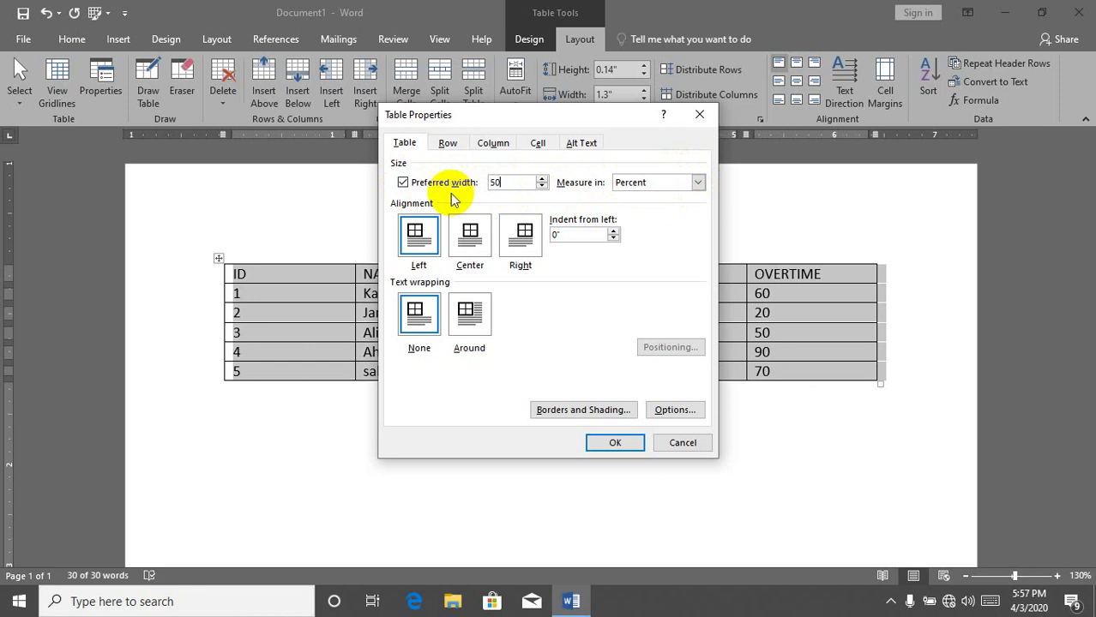
click(630, 442)
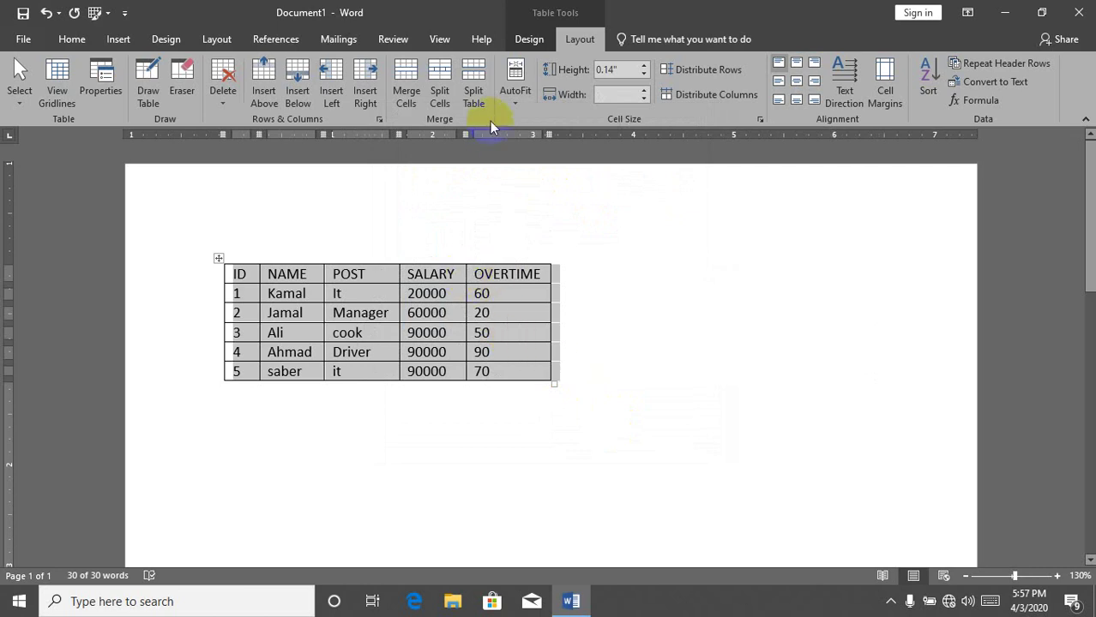
Widen the table's preferred width to 70 percent, then to 100 percent
click(113, 97)
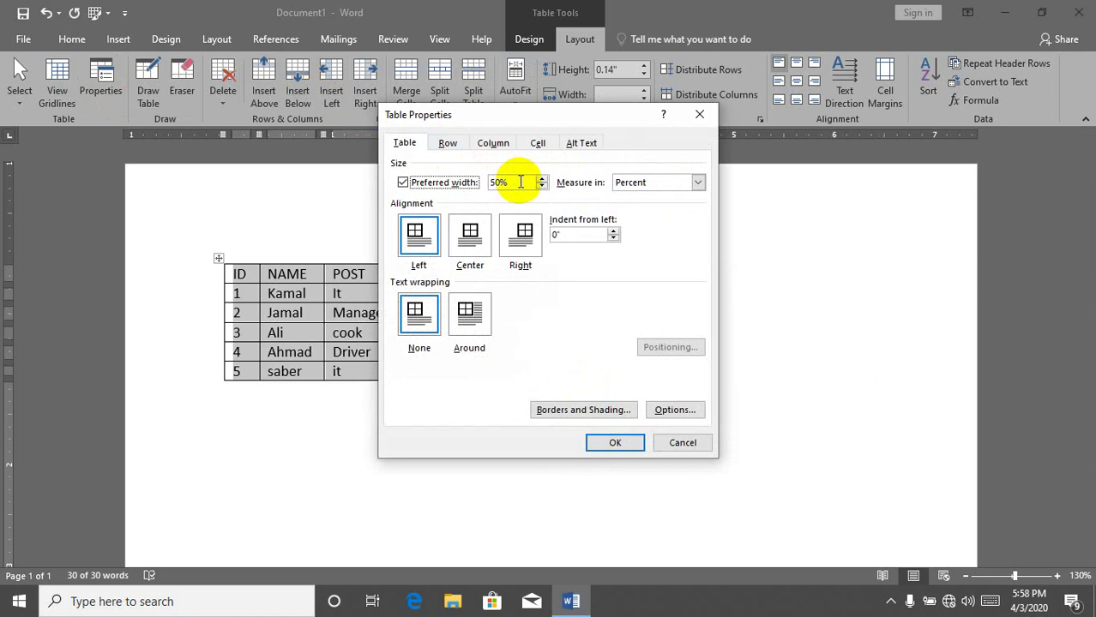
click(403, 182)
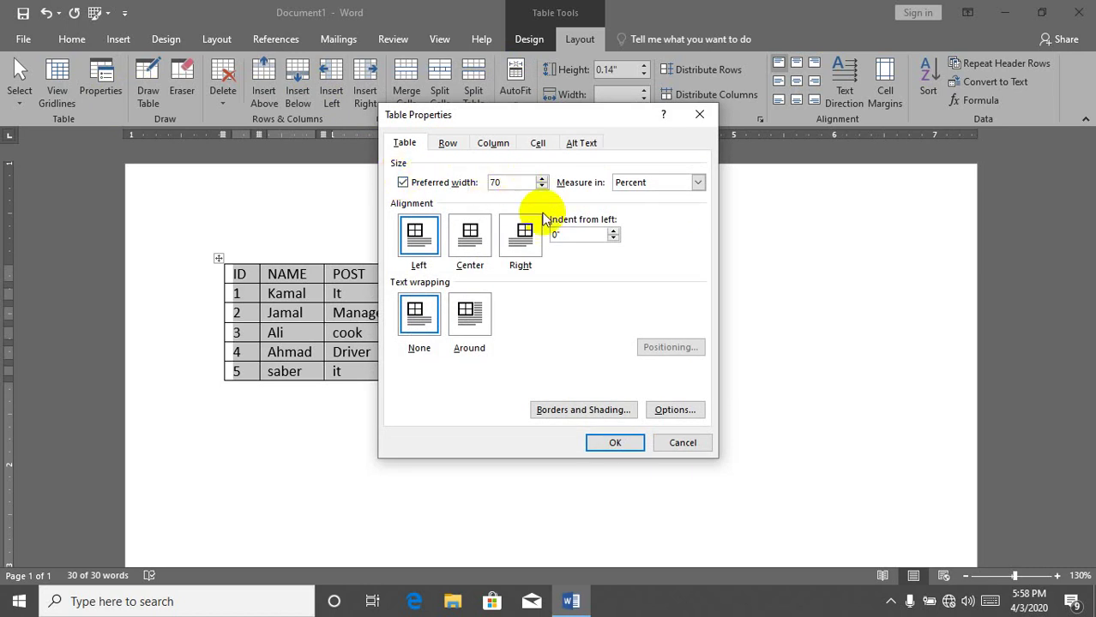
click(613, 443)
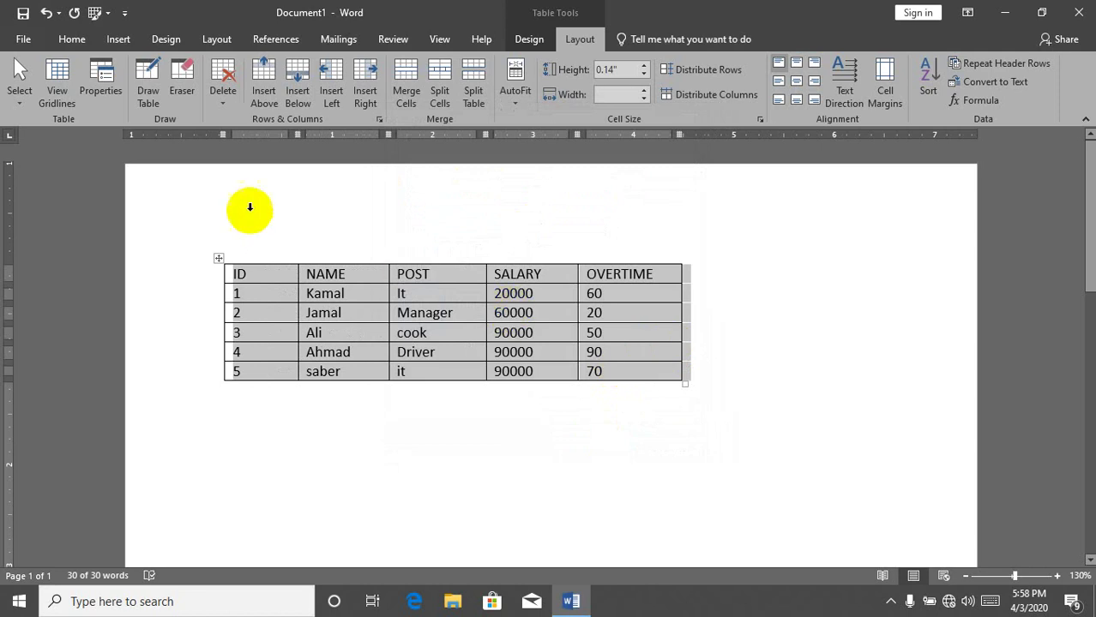
click(105, 90)
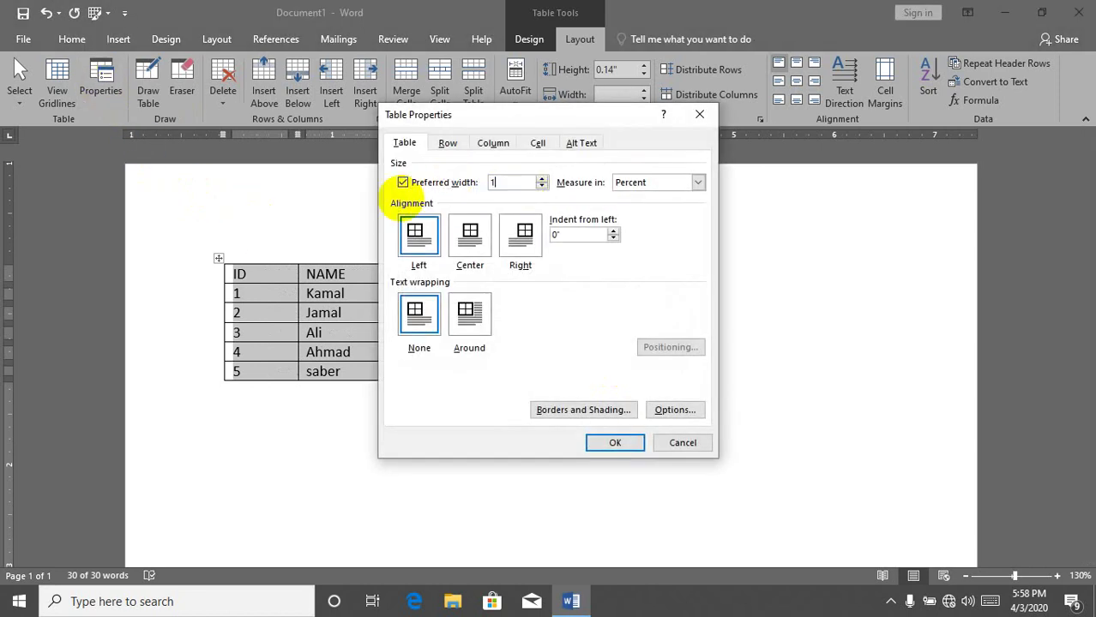
click(614, 443)
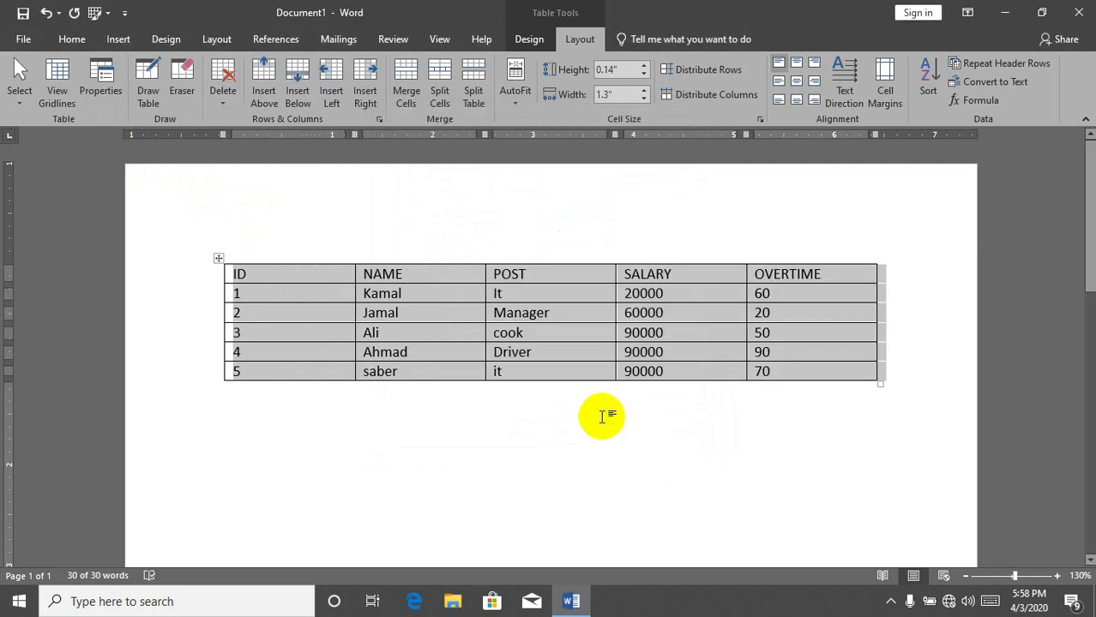
Switch the table's preferred width to inches and set it to 10.4 inches
click(107, 89)
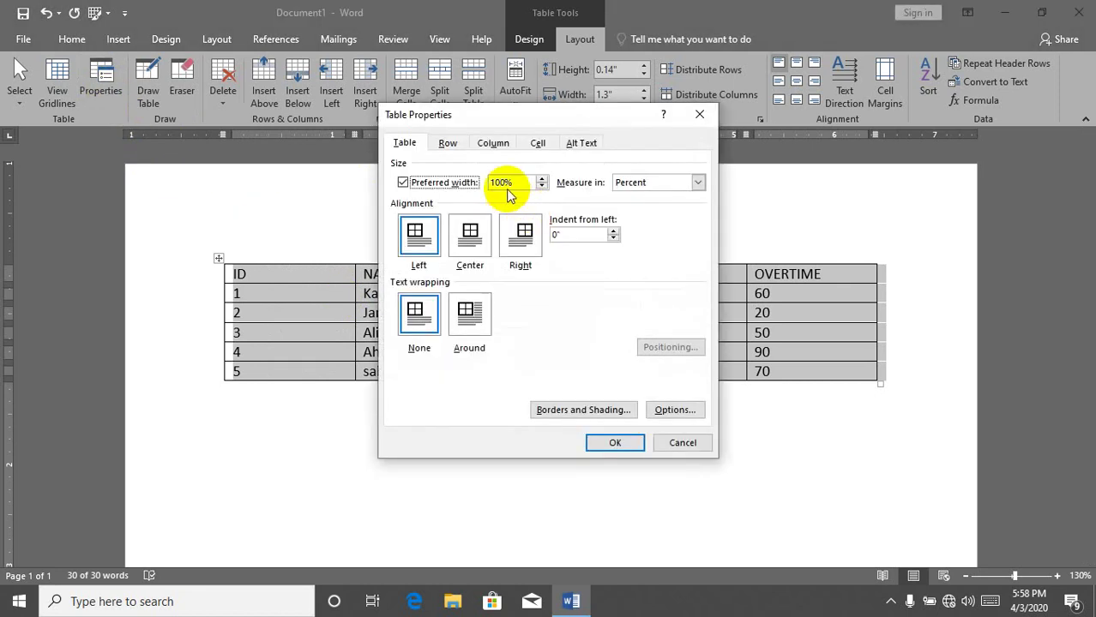
click(697, 184)
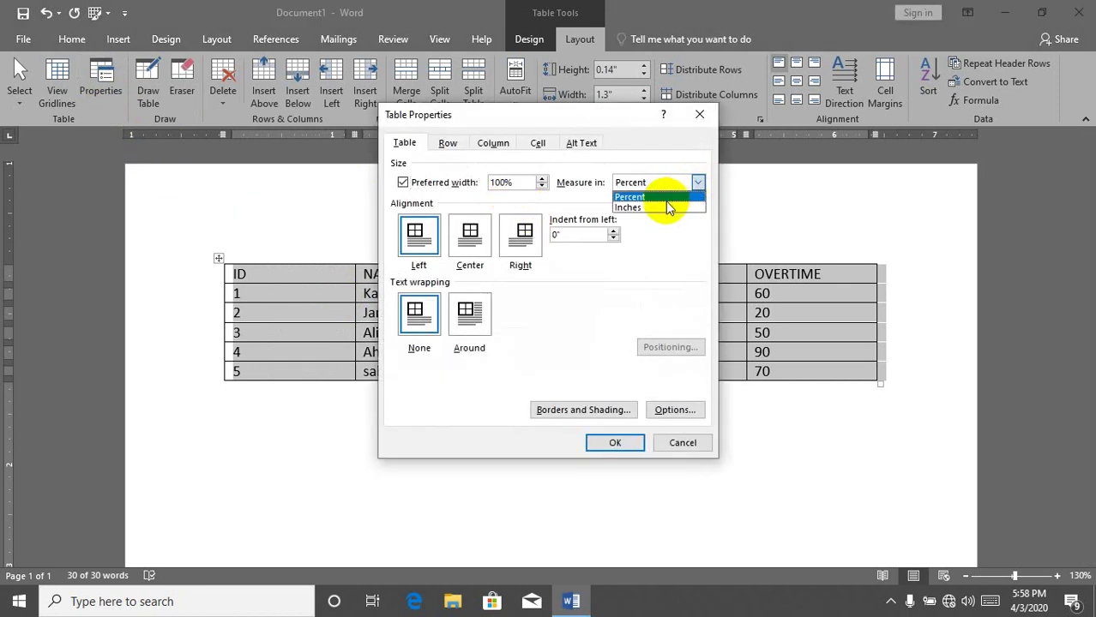
click(656, 207)
click(540, 177)
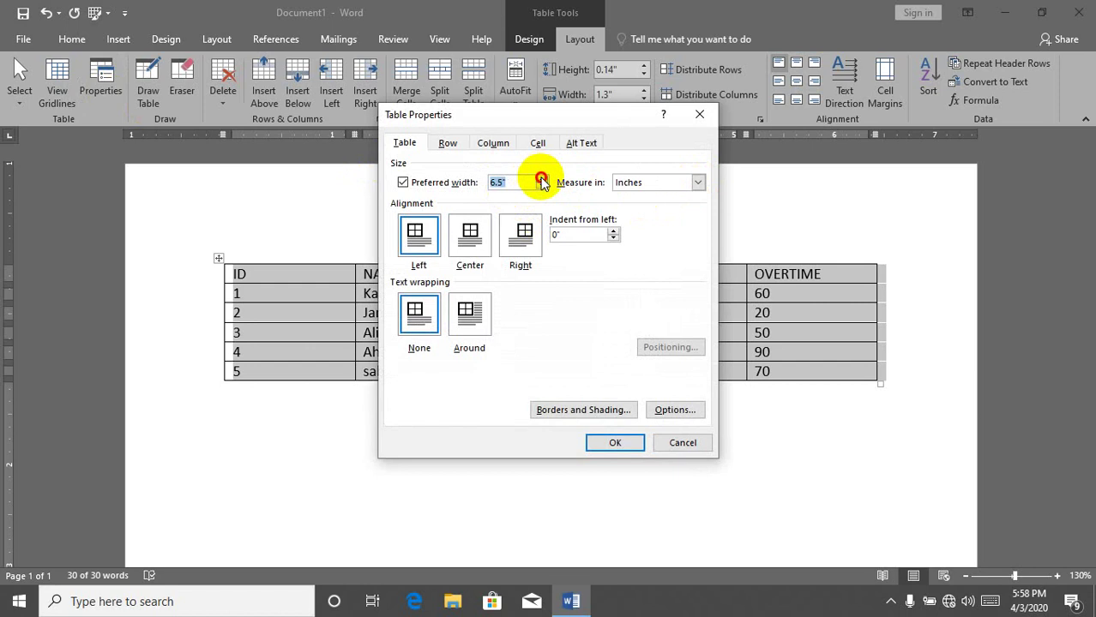
click(541, 182)
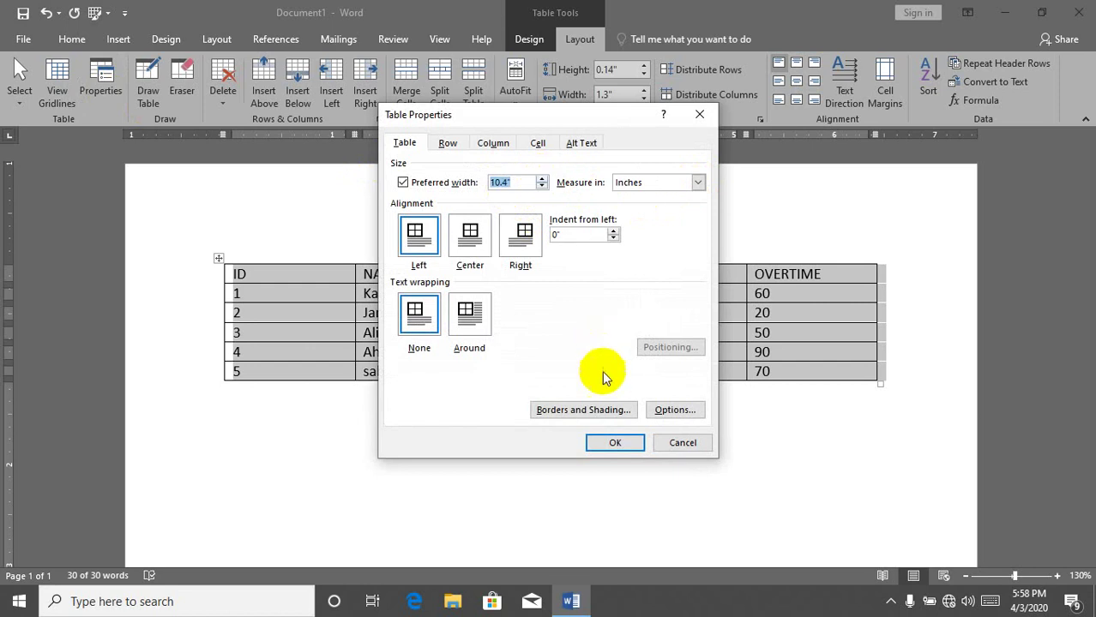
click(617, 443)
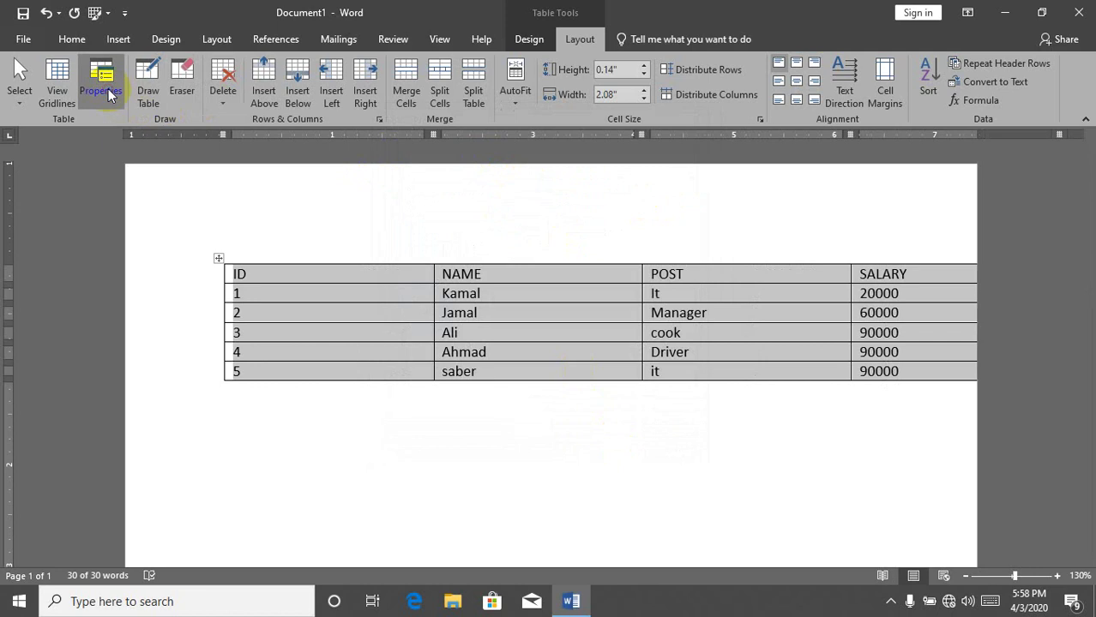
Shrink the table to 2.5 inches, then turn off the preferred width entirely
click(108, 93)
click(545, 186)
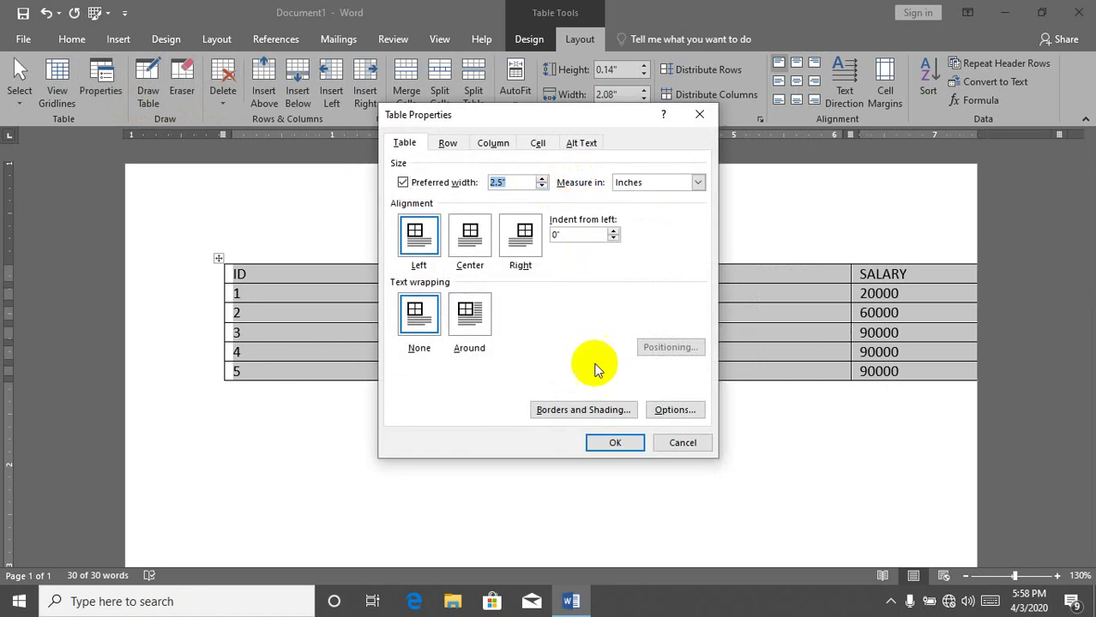
click(614, 442)
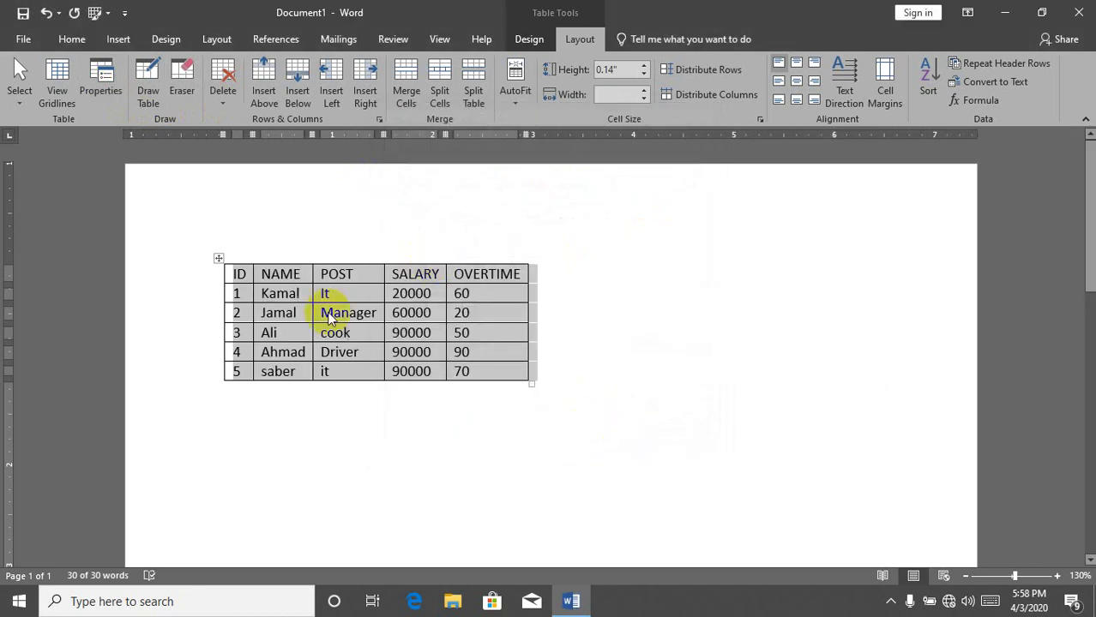
click(108, 92)
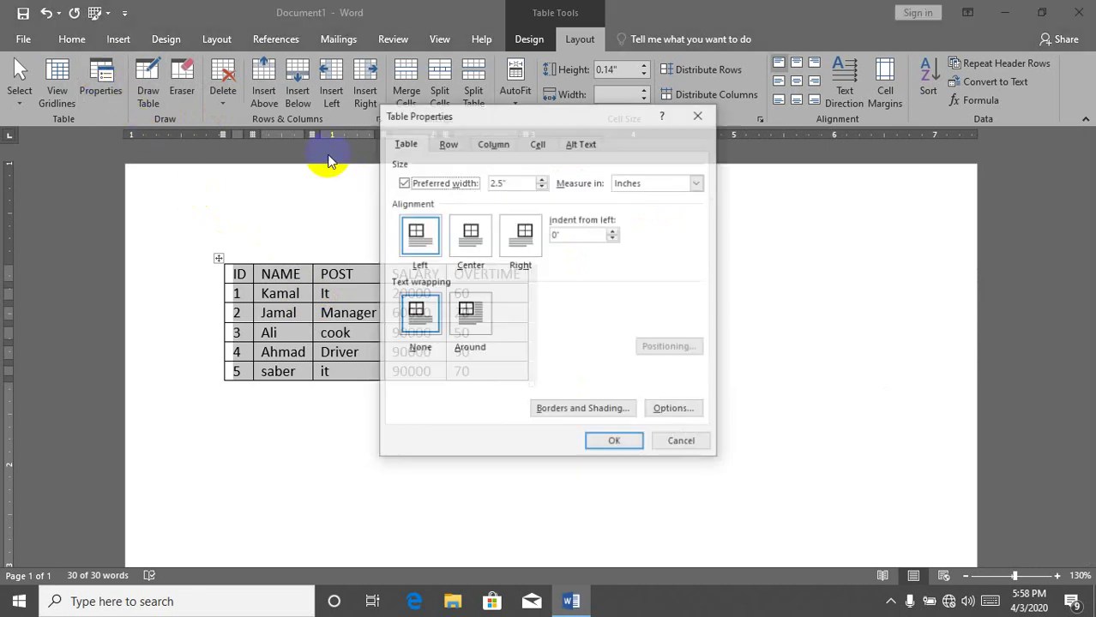
click(403, 182)
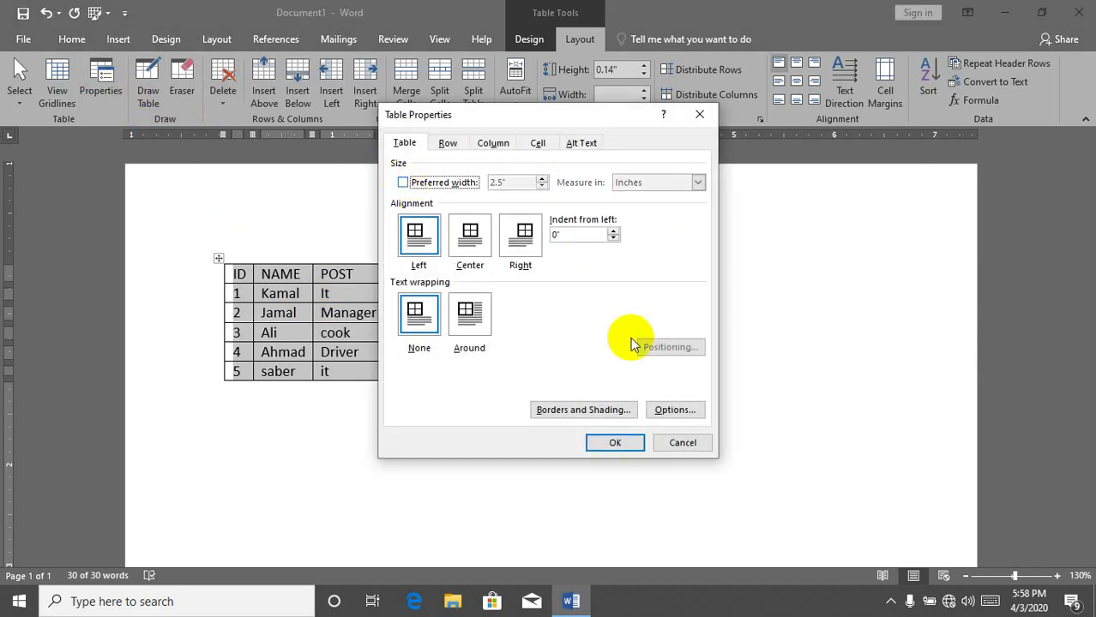
click(631, 444)
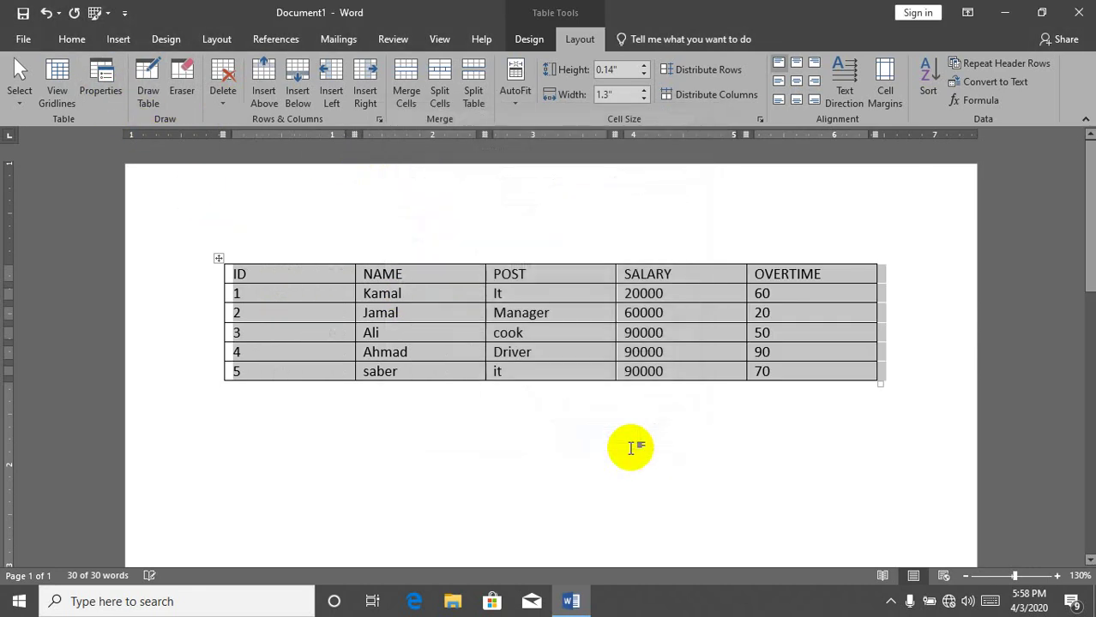
Try right and then center alignment for the employee table in Table Properties
click(117, 102)
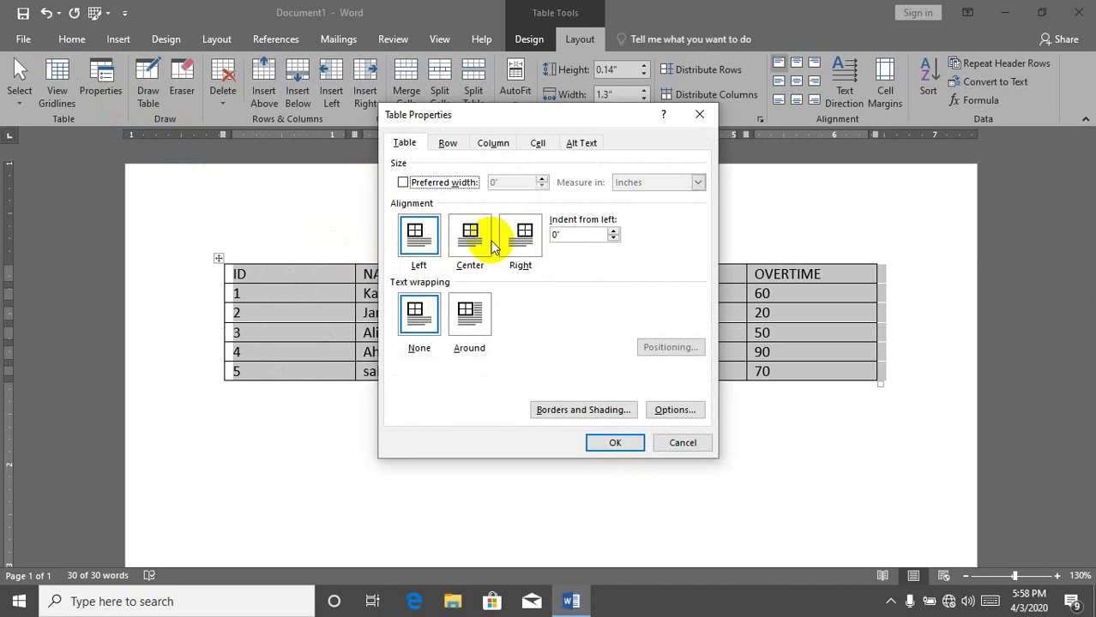
click(519, 239)
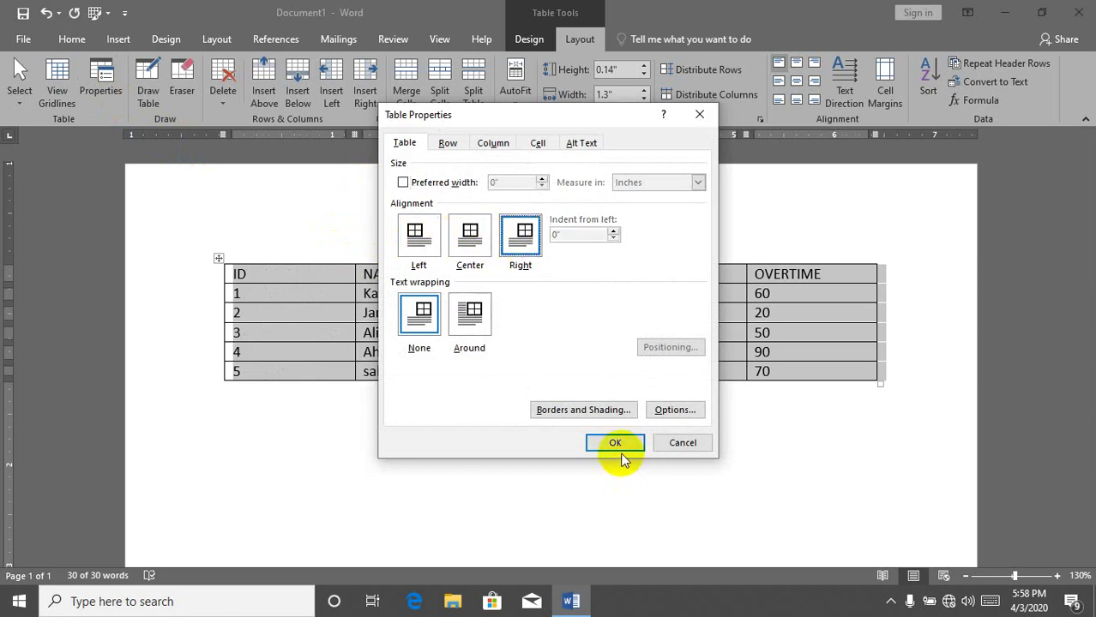
click(614, 443)
click(100, 90)
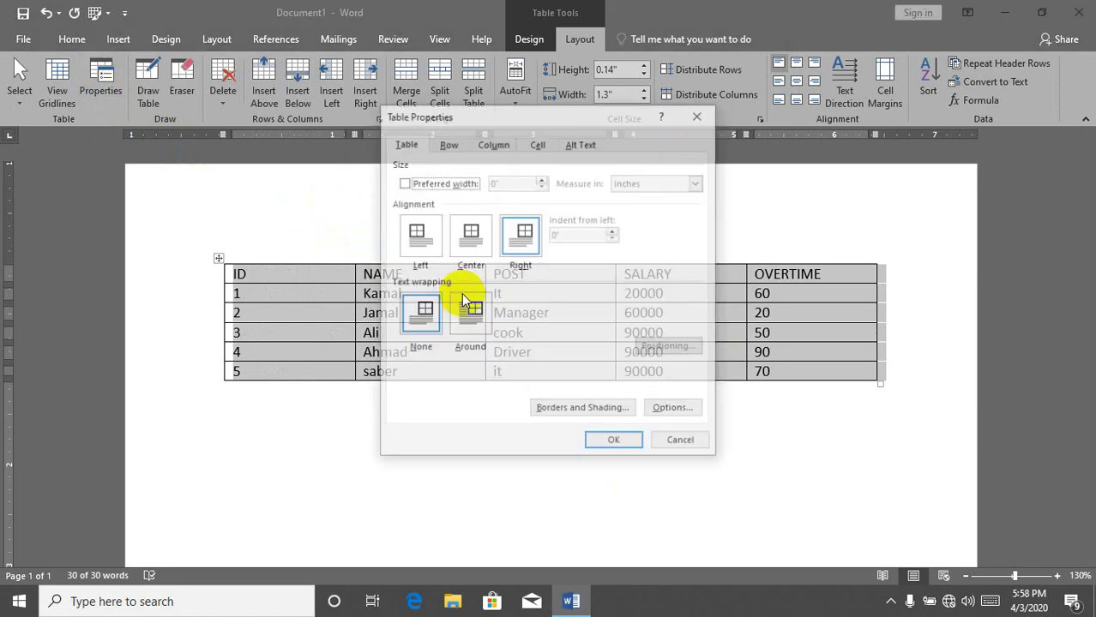
click(470, 238)
click(609, 442)
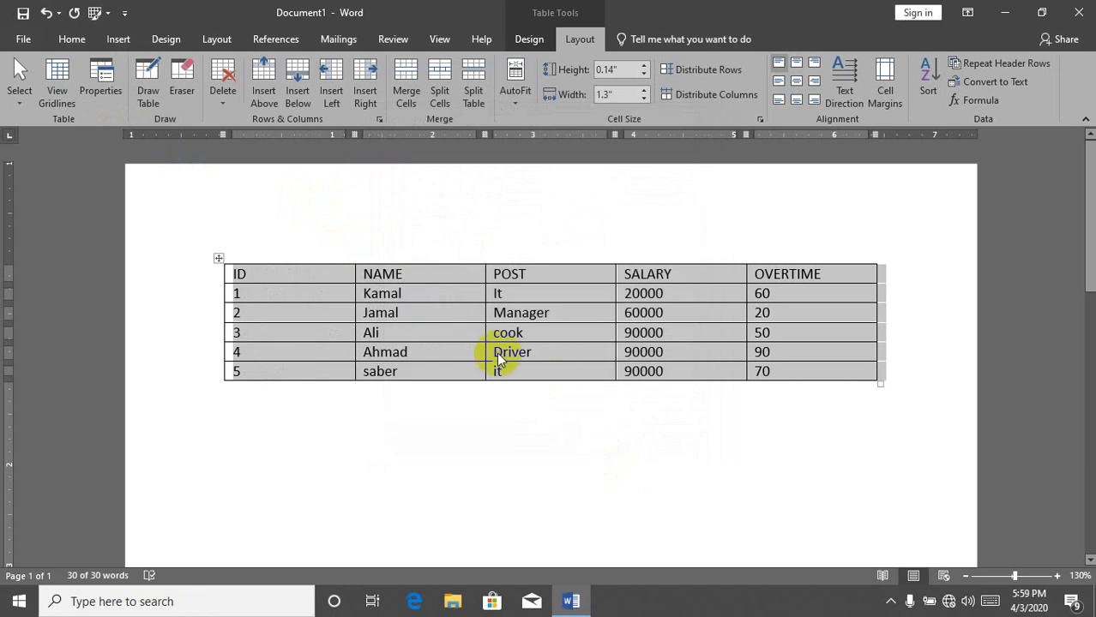
Give the table a preferred width of 50 percent
click(99, 91)
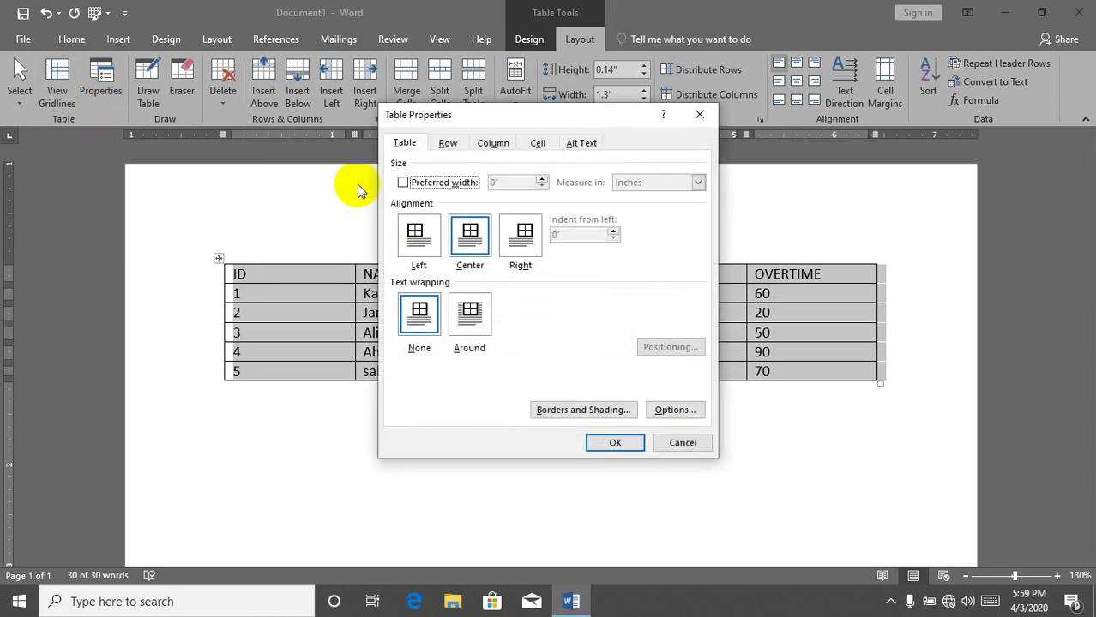
click(403, 183)
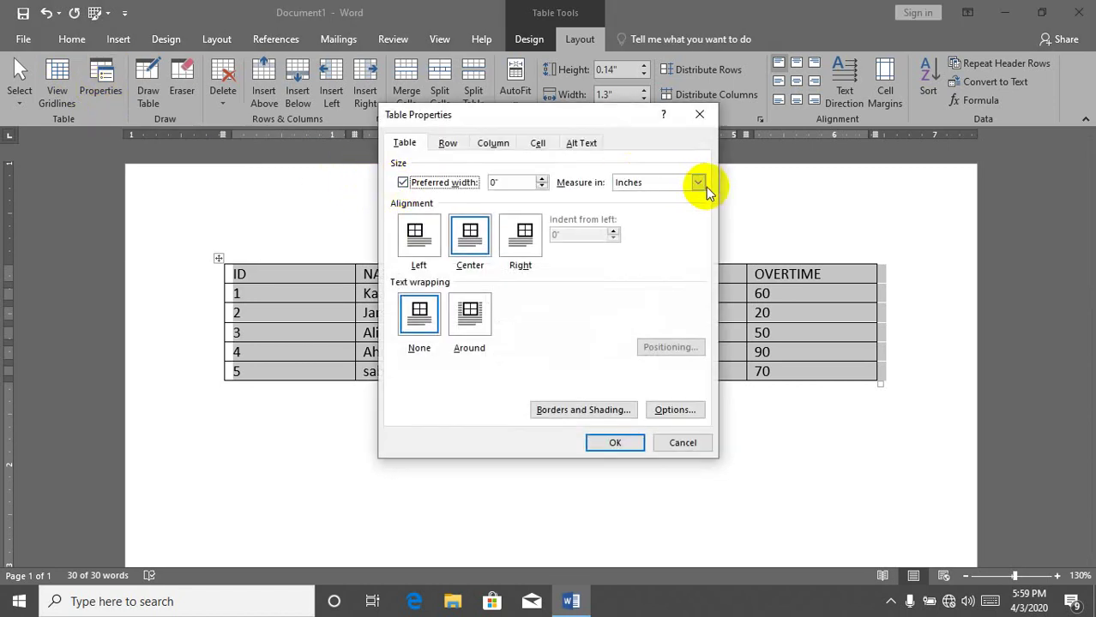
click(693, 183)
click(675, 195)
key(shift+Tab)
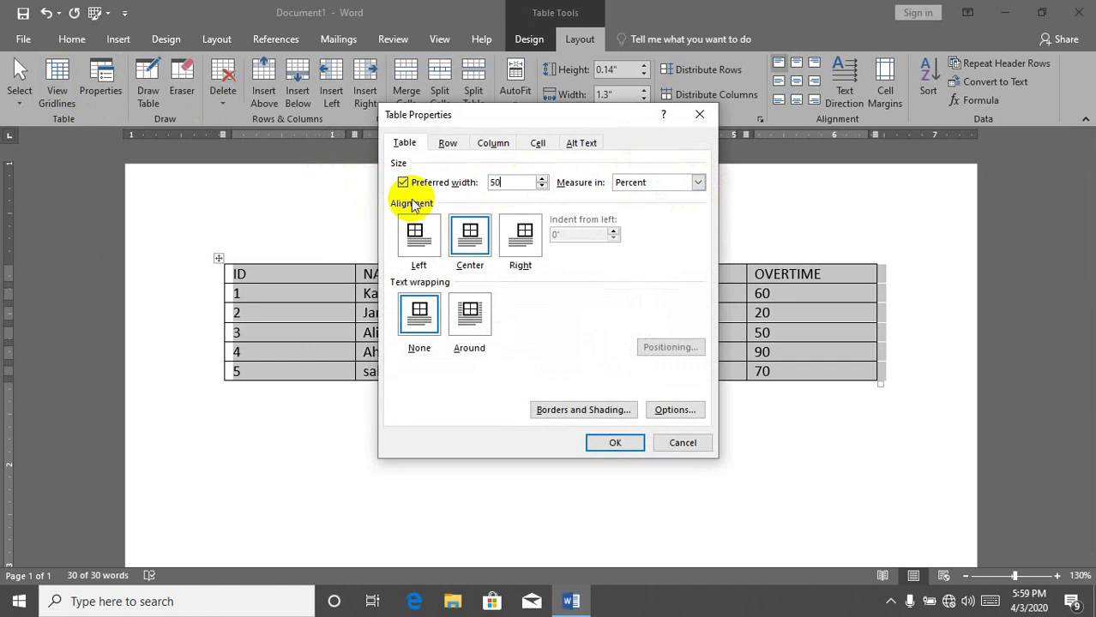
click(615, 442)
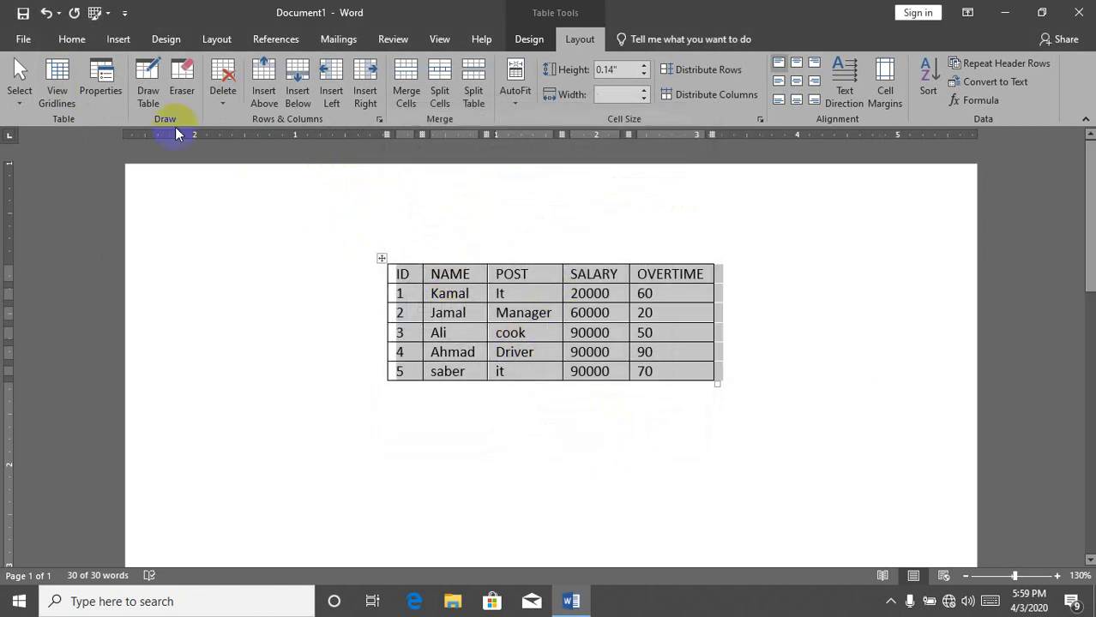
Try left alignment for the table, then switch it back to right alignment
click(101, 82)
click(416, 233)
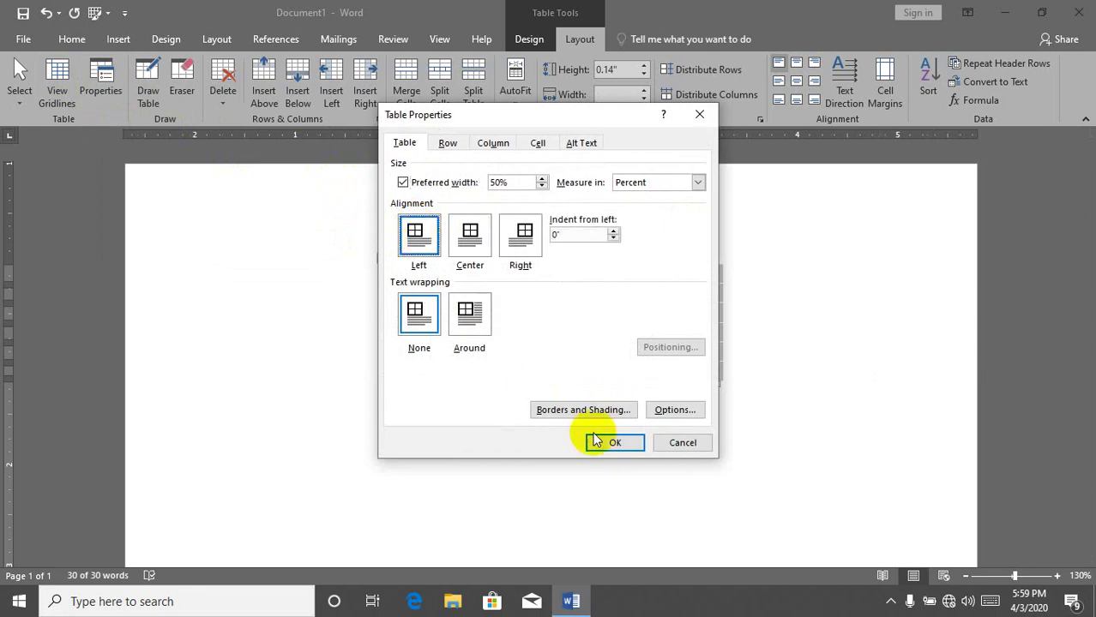
click(609, 442)
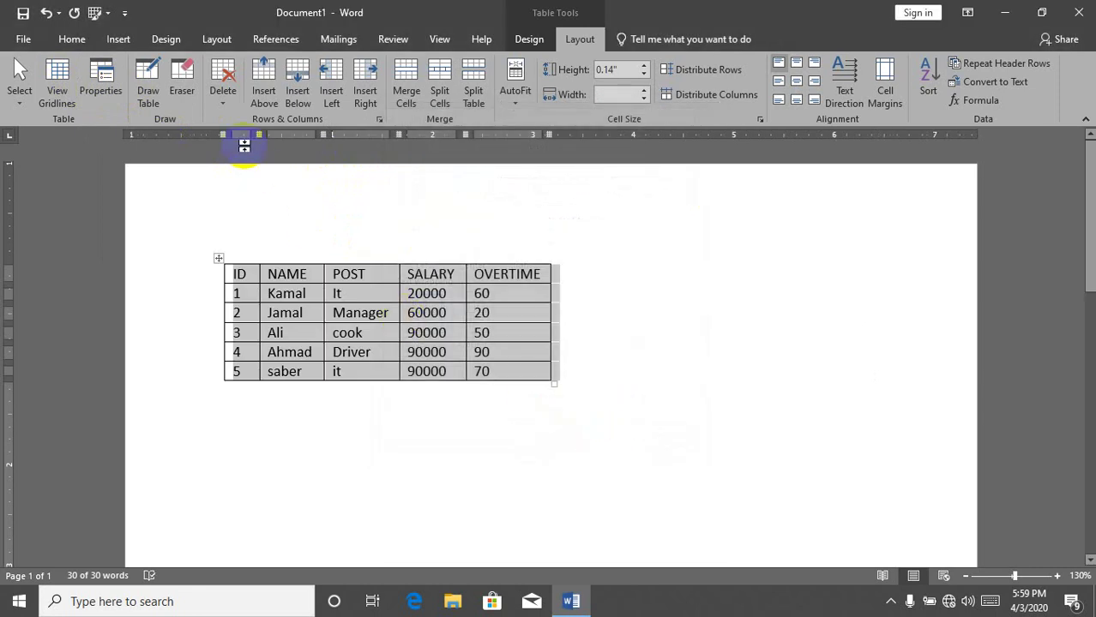
click(118, 92)
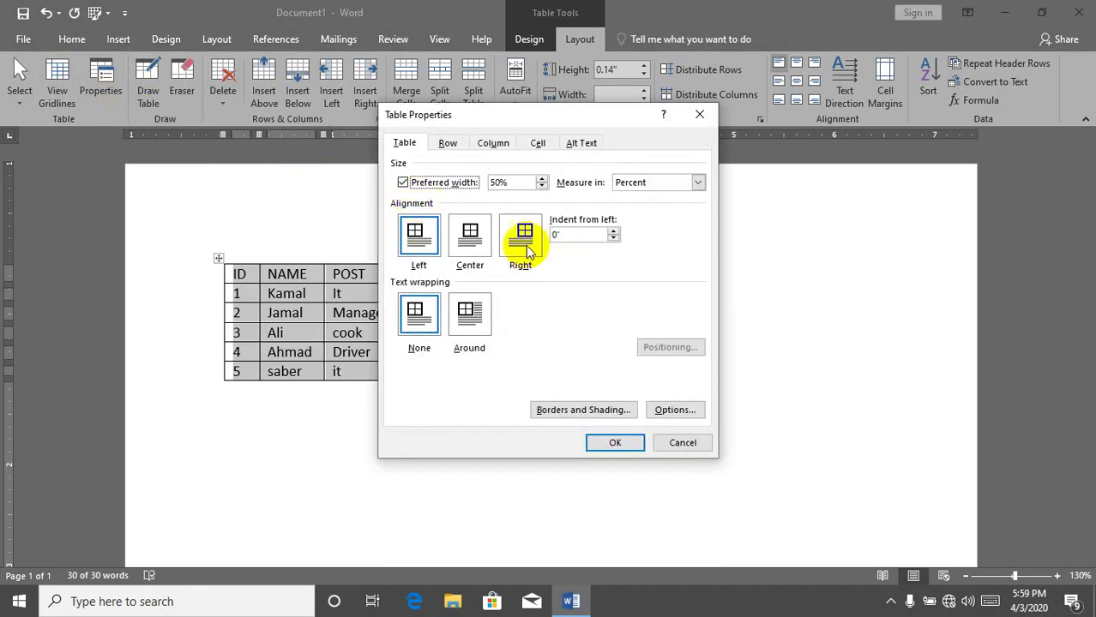
click(523, 239)
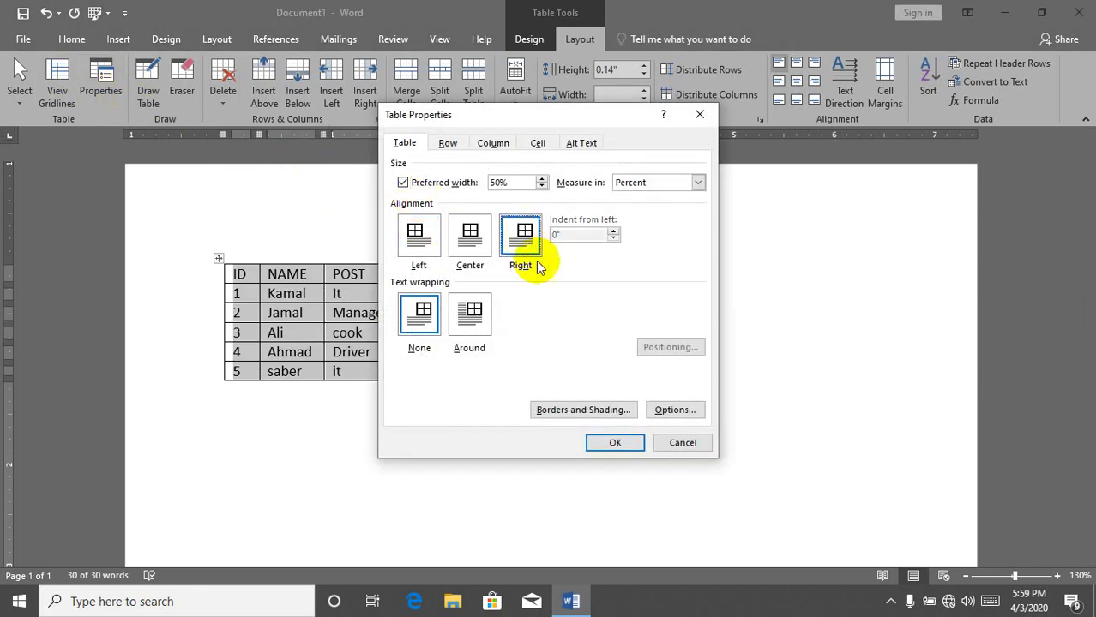
click(616, 443)
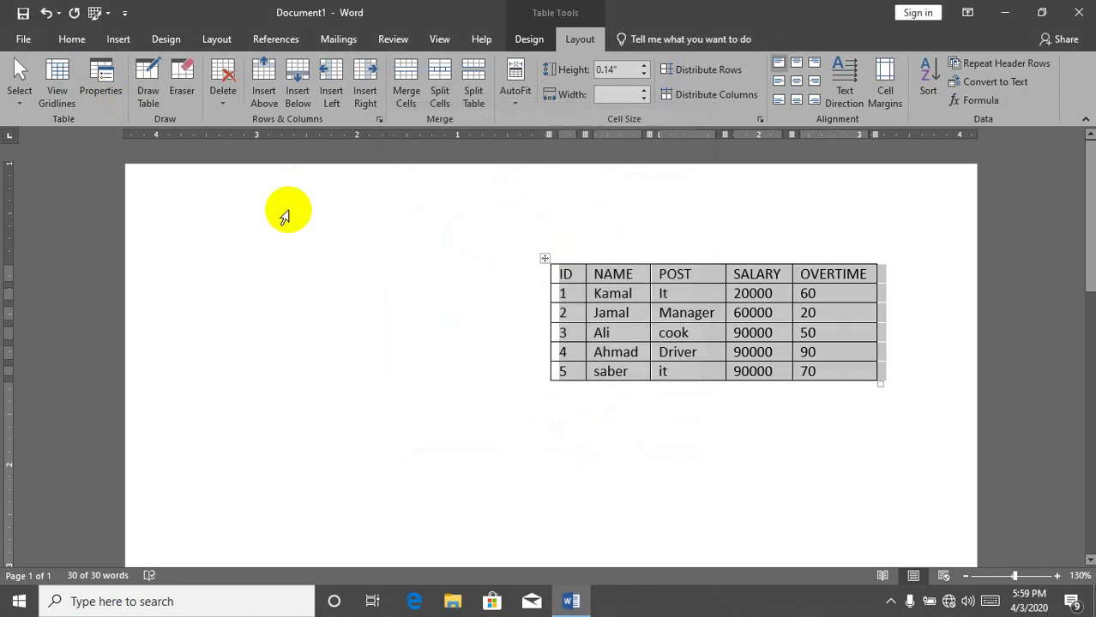
Clear the preferred width so the table spans the page width
click(101, 79)
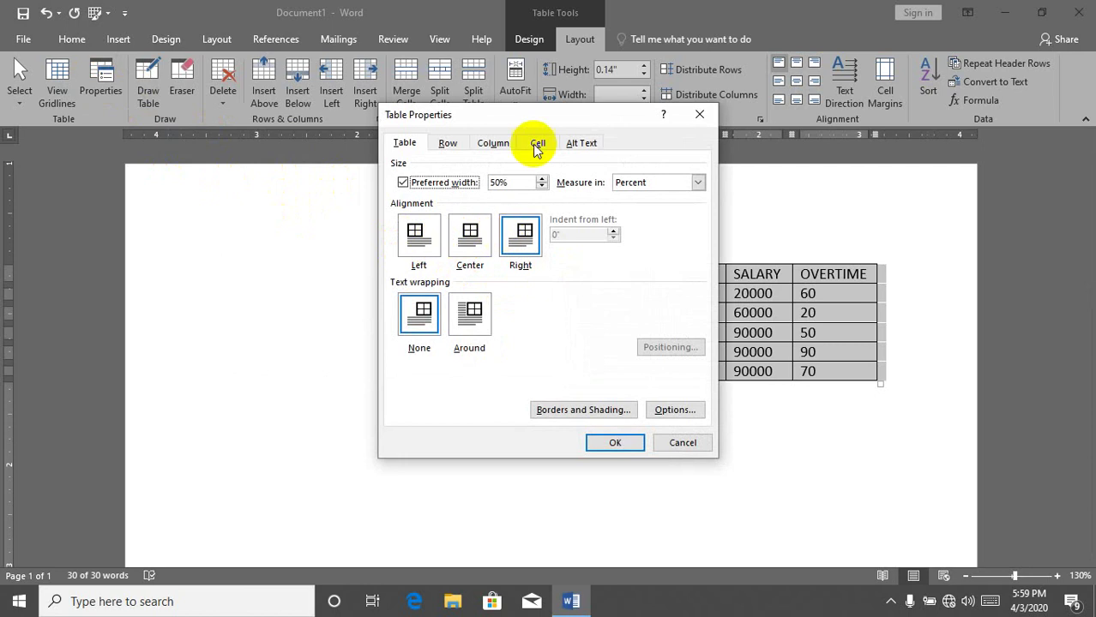
click(420, 183)
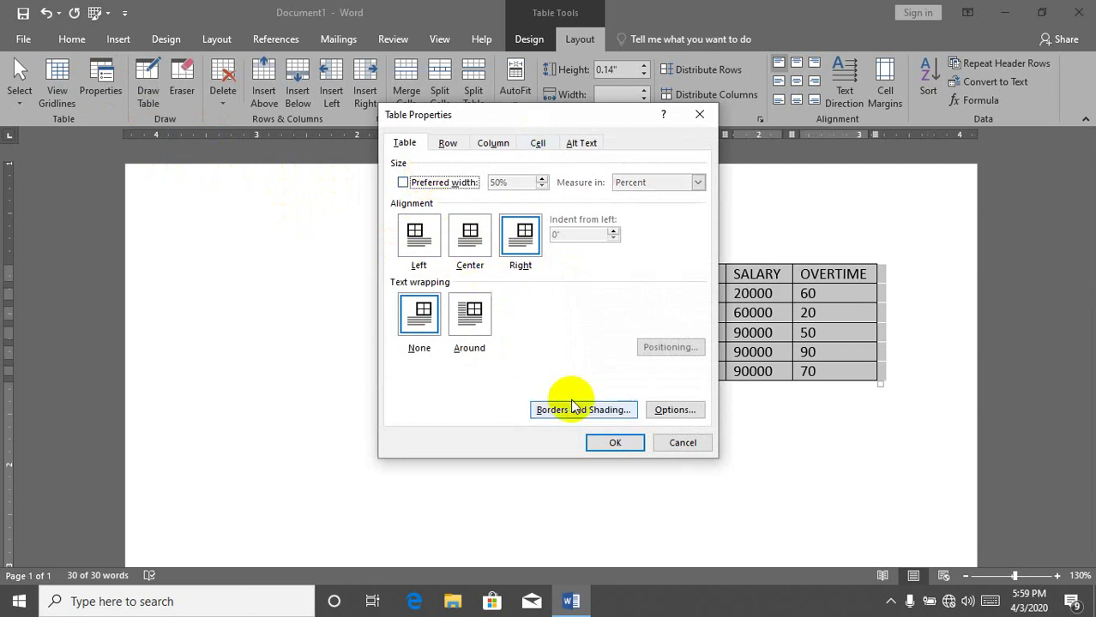
click(610, 442)
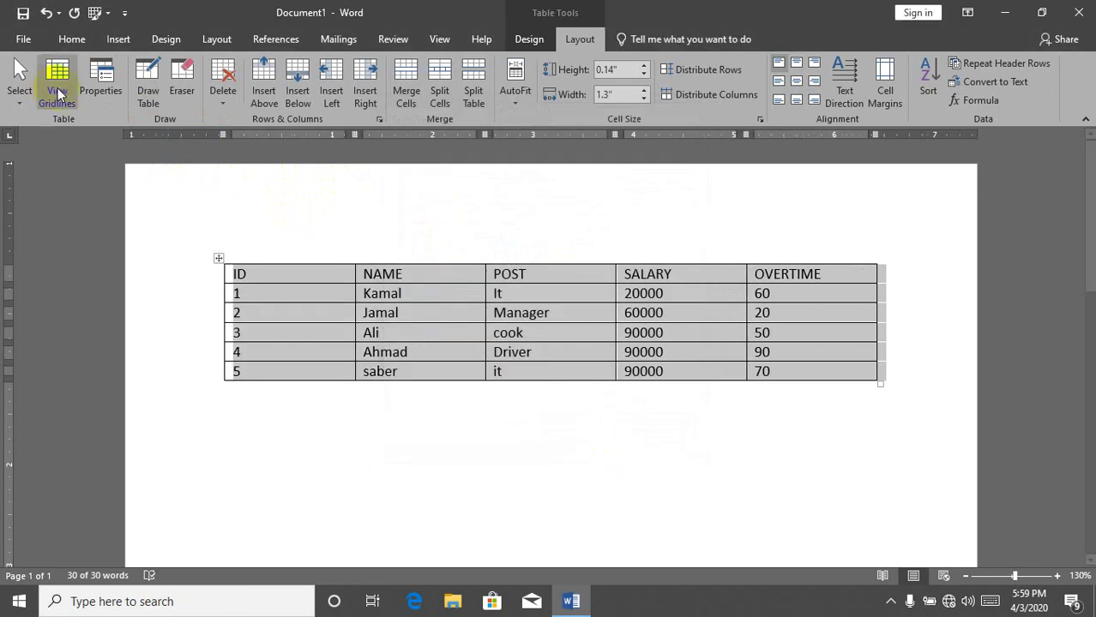
Set the table's text wrapping to Around and click into the line below
click(99, 84)
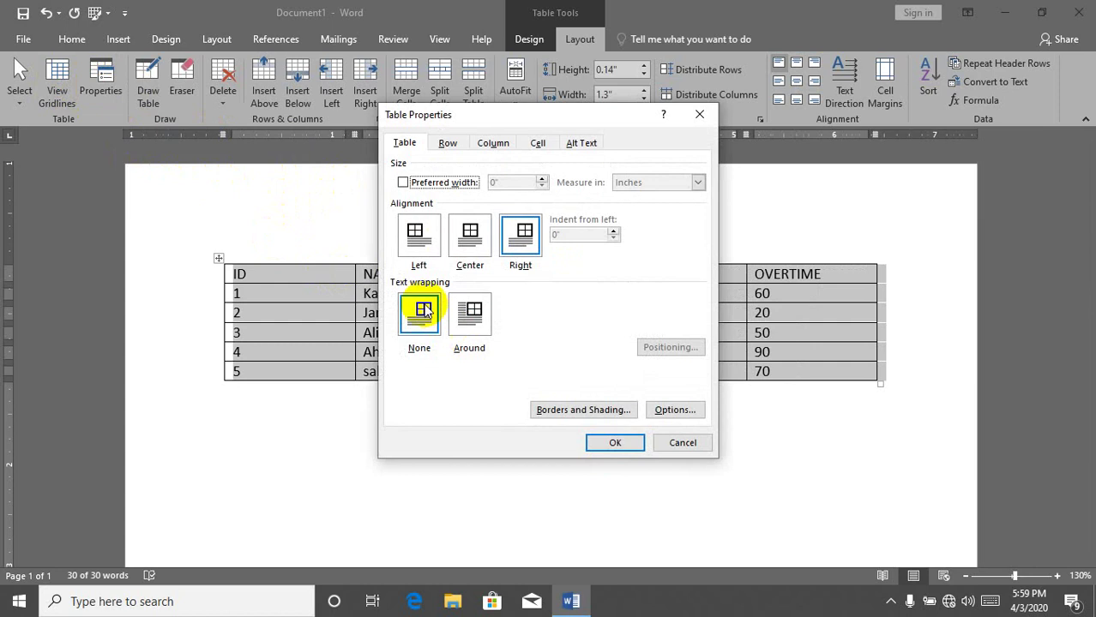
click(468, 317)
click(629, 443)
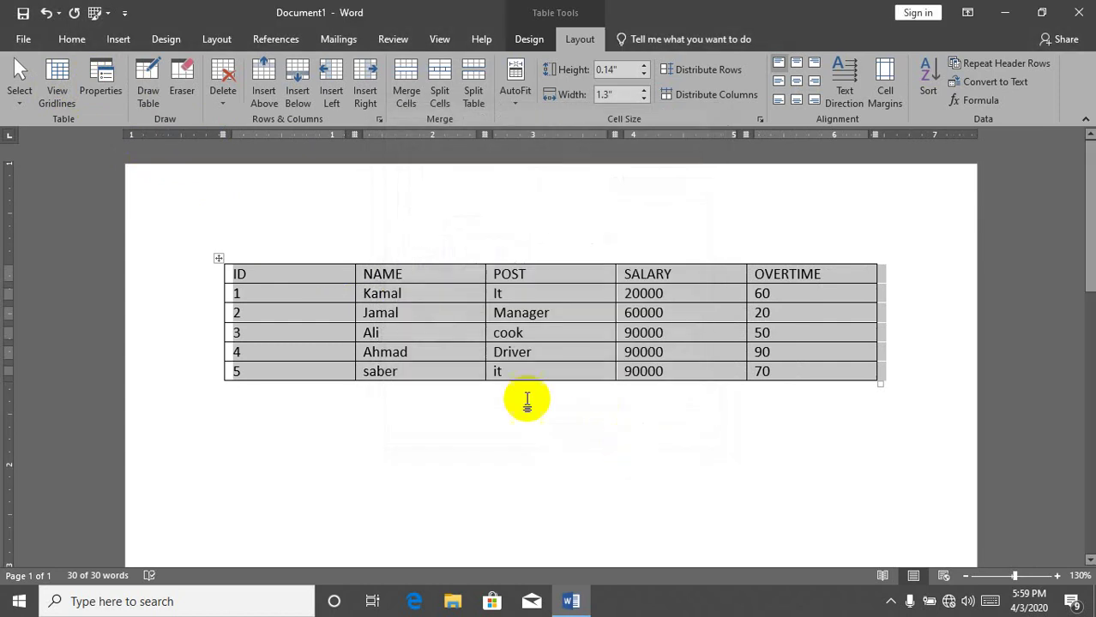
click(317, 410)
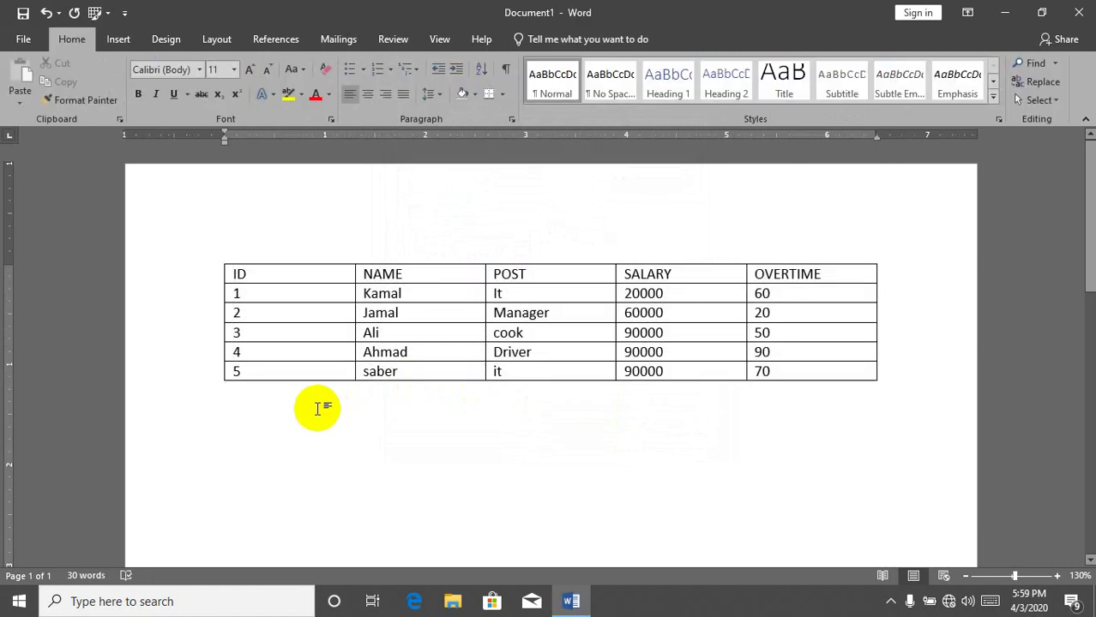
Expand =rand() into sample paragraphs and drag the table into the second paragraph
text(=rand()
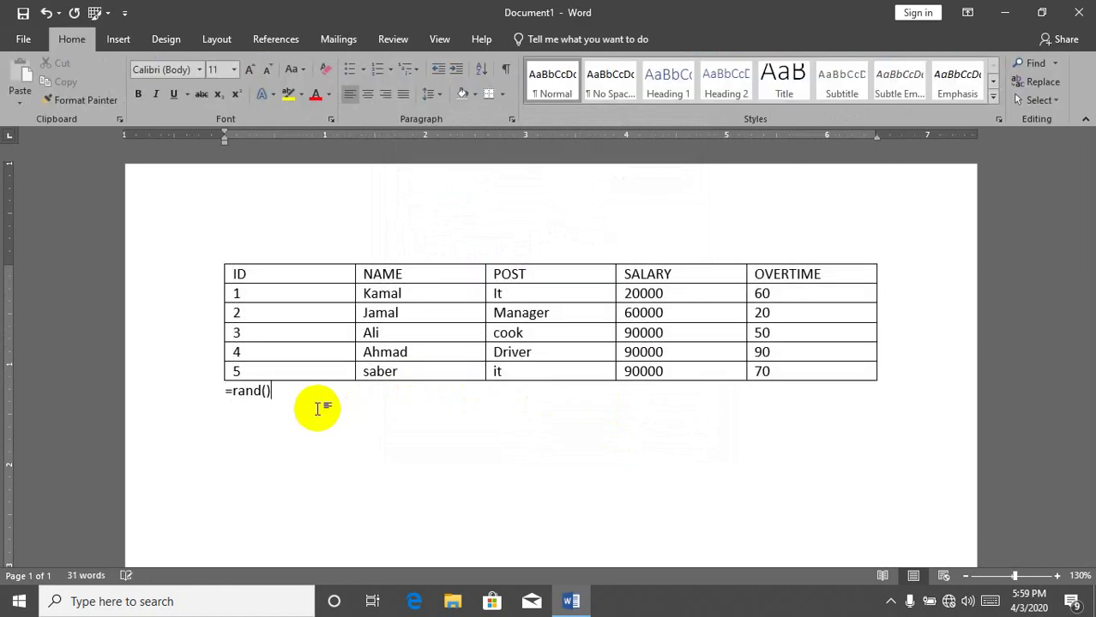
key(Return)
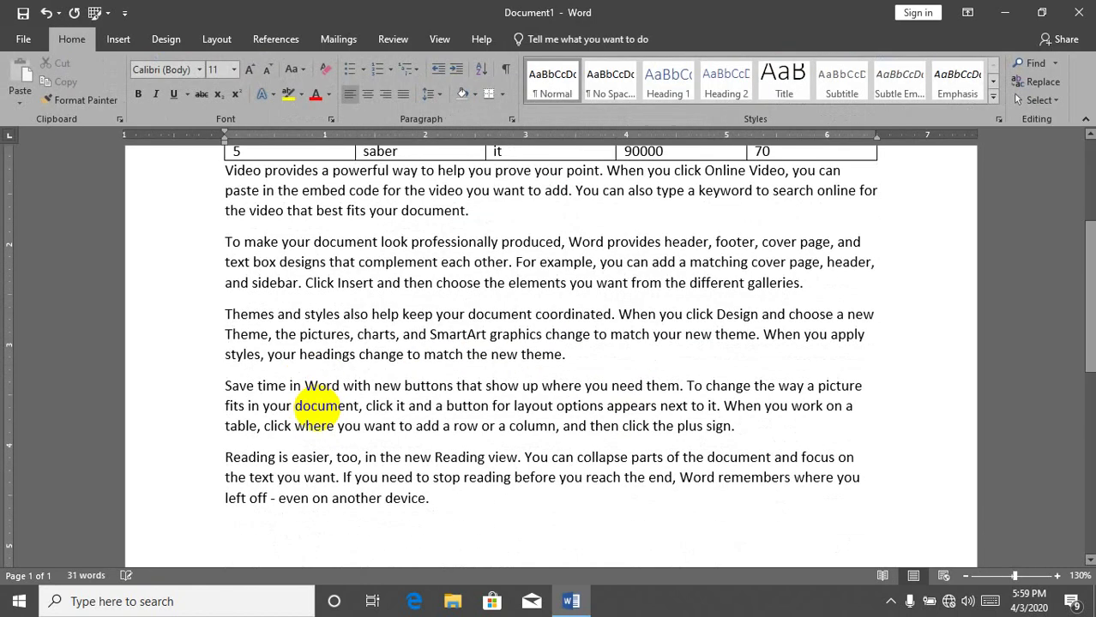
scroll(1087, 283, up, 3)
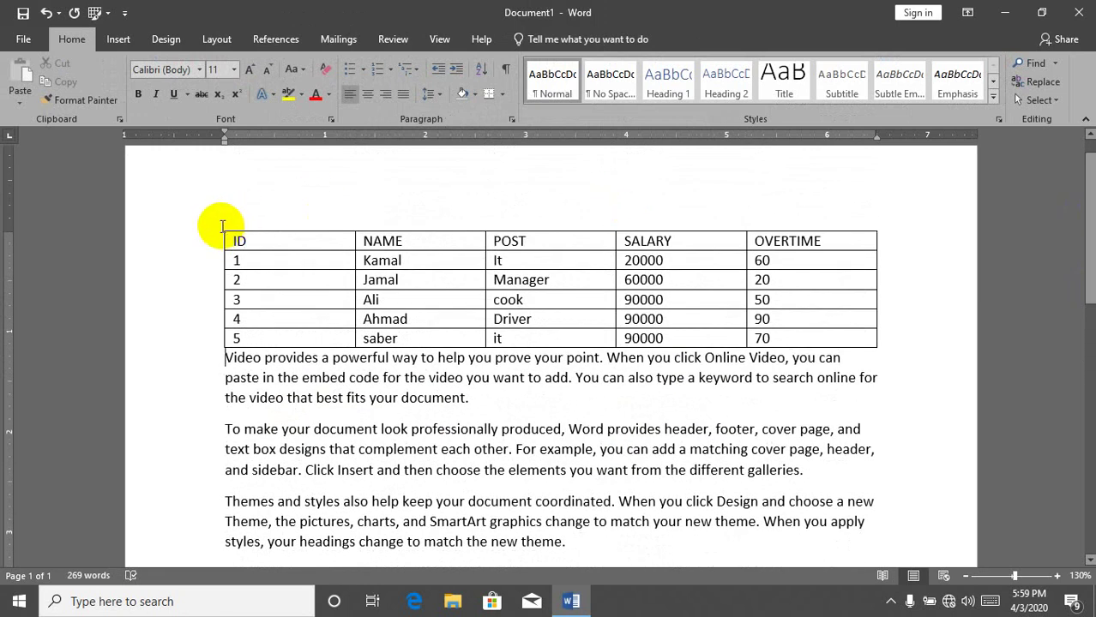
mouse_move(218, 225)
mouse_down()
mouse_move(259, 376)
mouse_move(274, 390)
mouse_up()
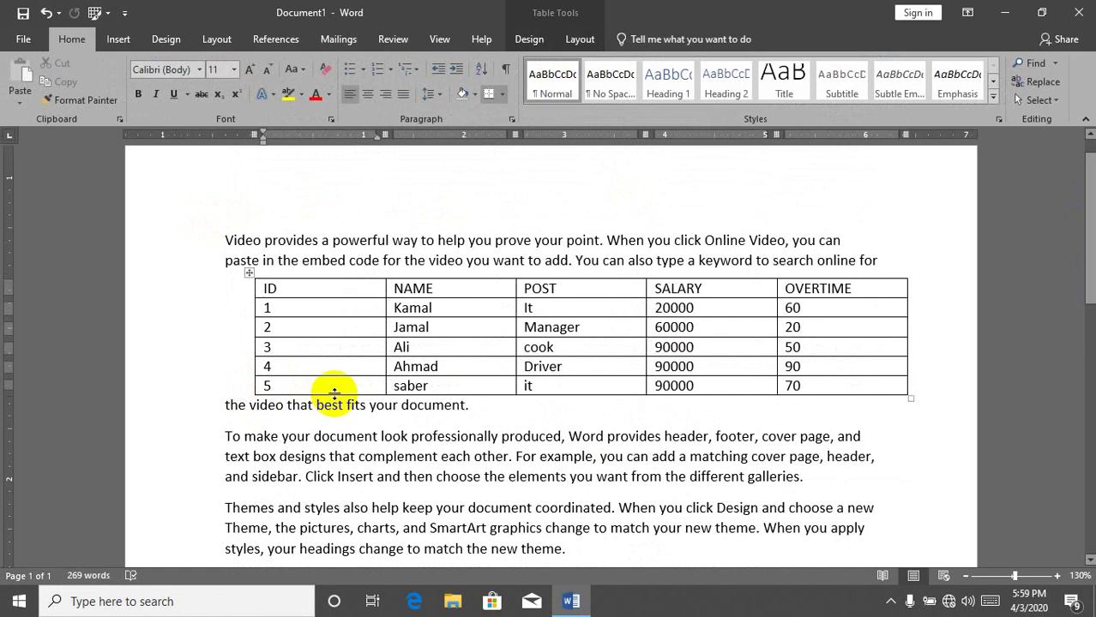
drag(259, 280, 286, 339)
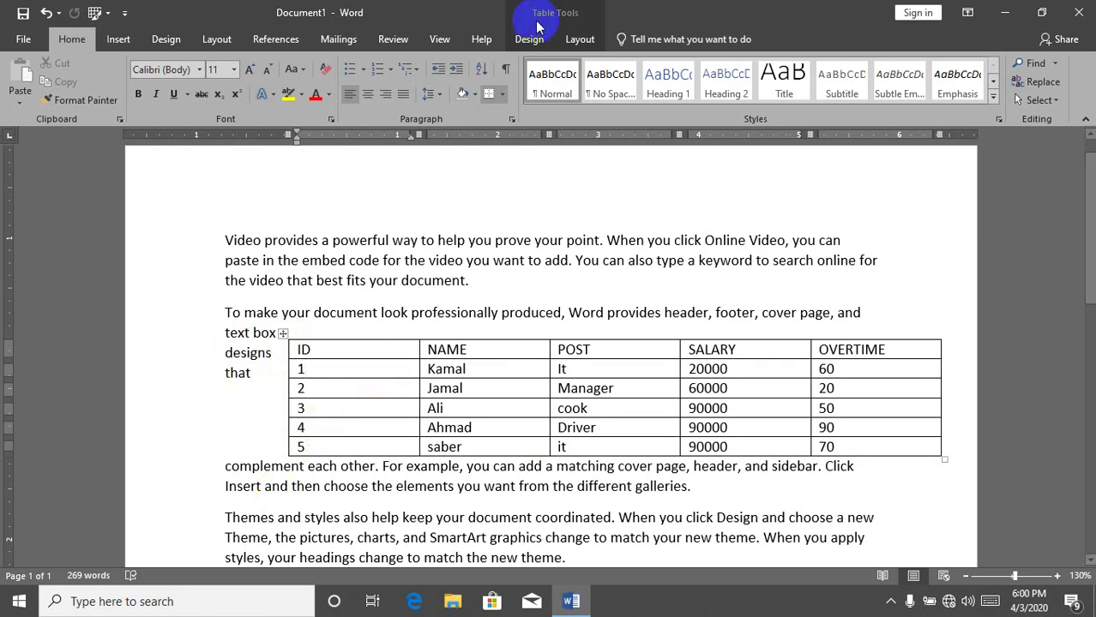
Set the table's text wrapping to None and drag it below the first paragraph
click(565, 43)
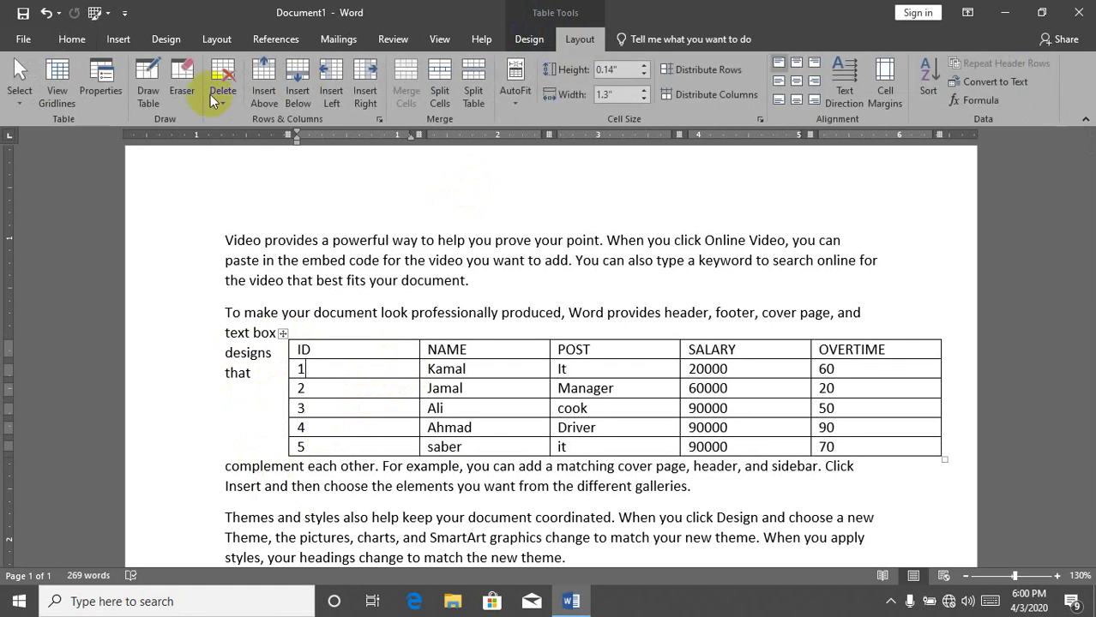
click(87, 96)
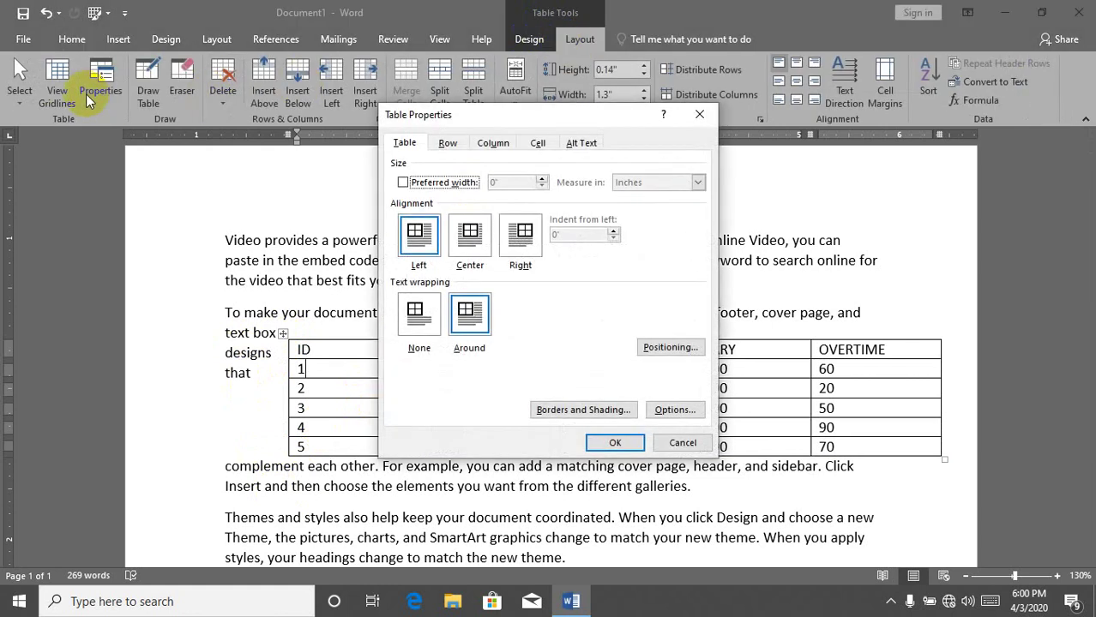
click(418, 315)
click(617, 450)
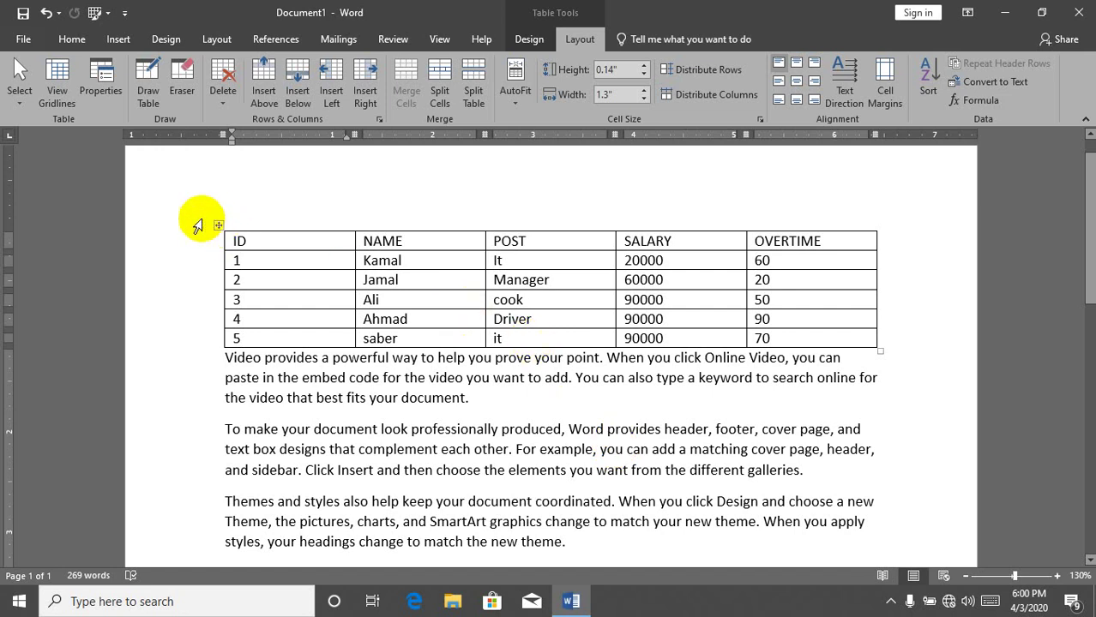
drag(218, 224, 219, 412)
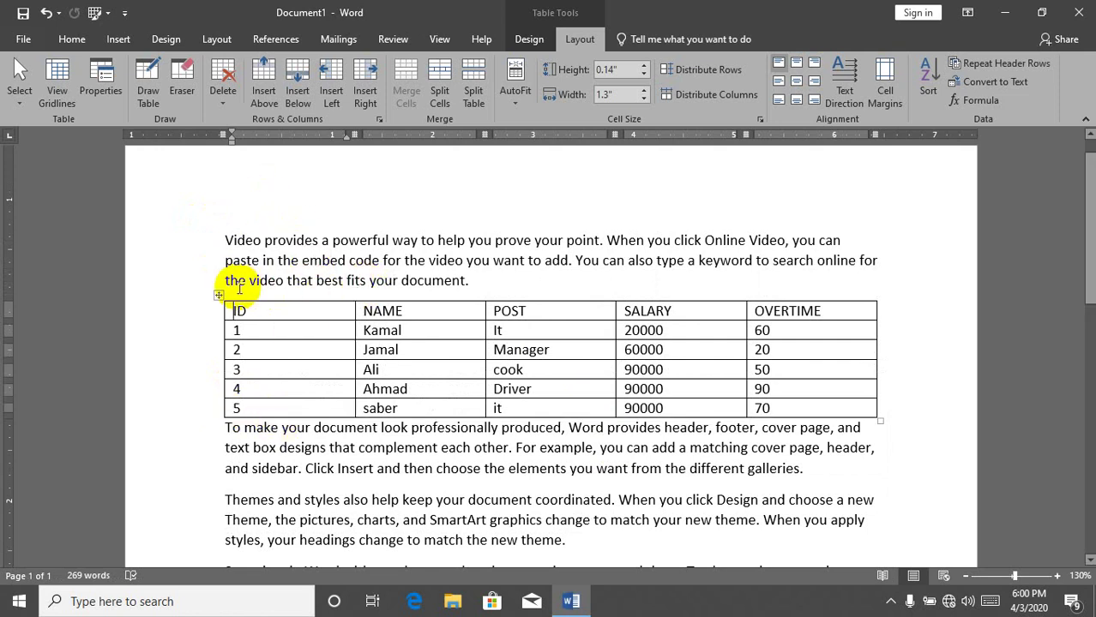
click(100, 81)
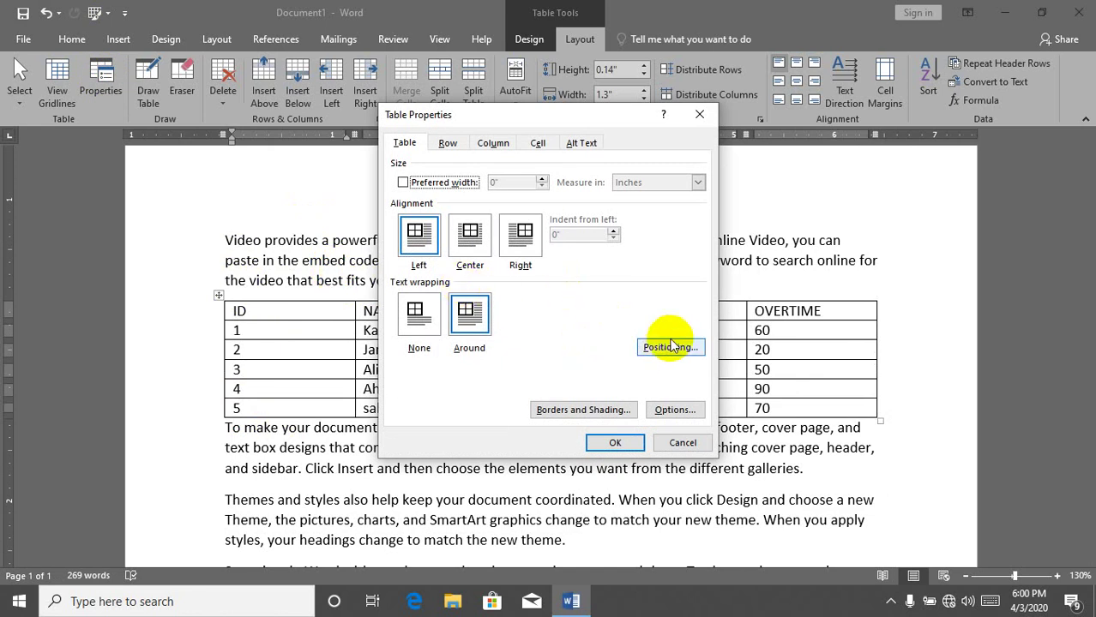
click(607, 411)
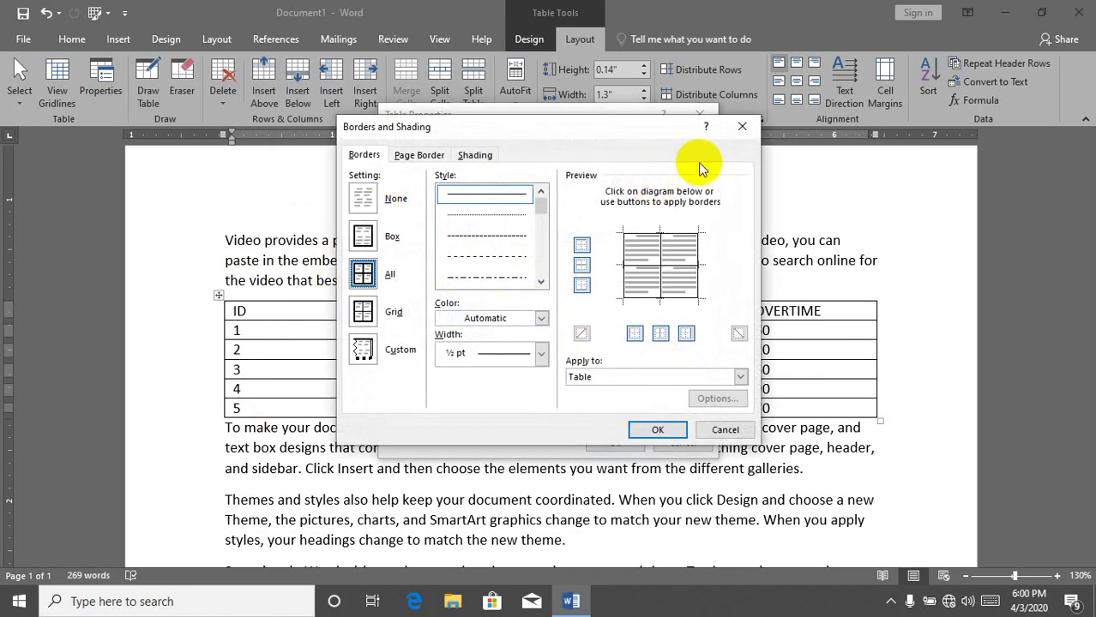
click(742, 126)
click(663, 420)
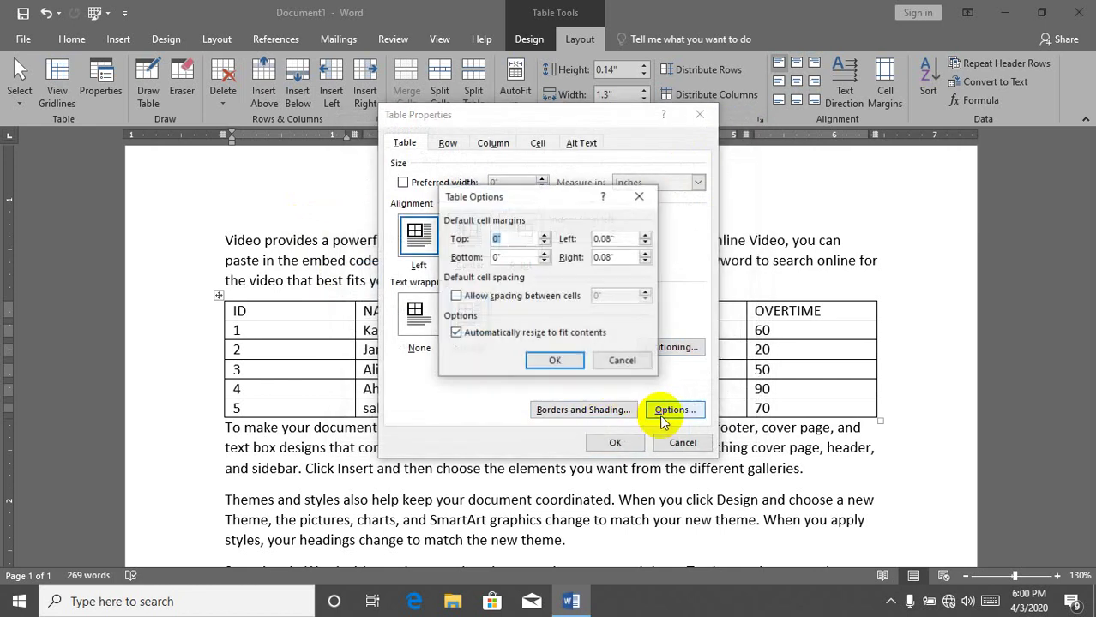
click(479, 238)
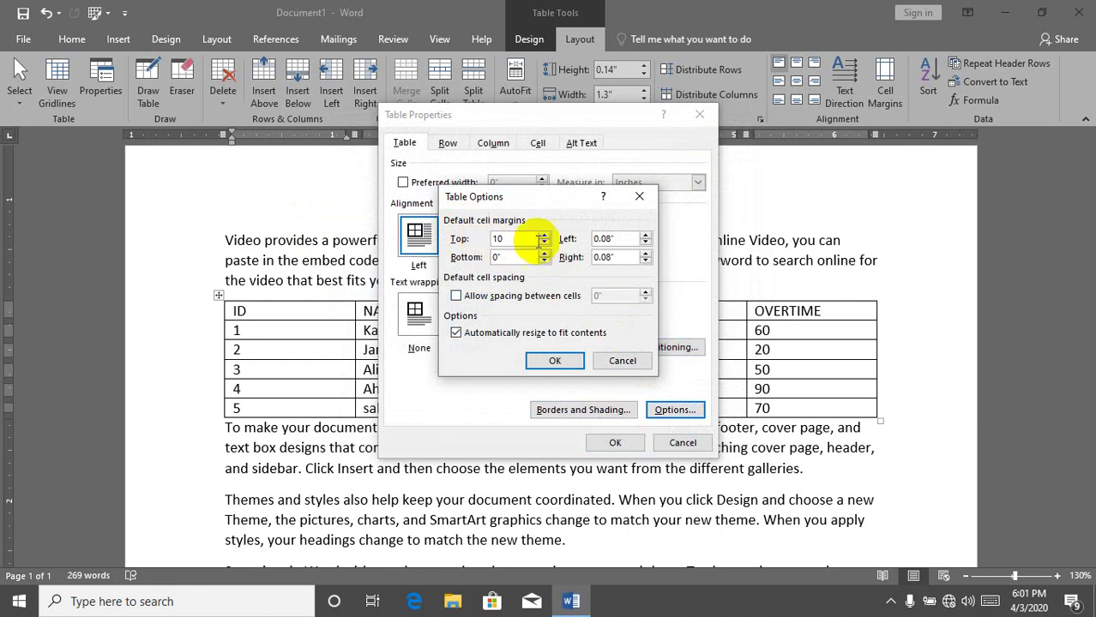
double_click(495, 258)
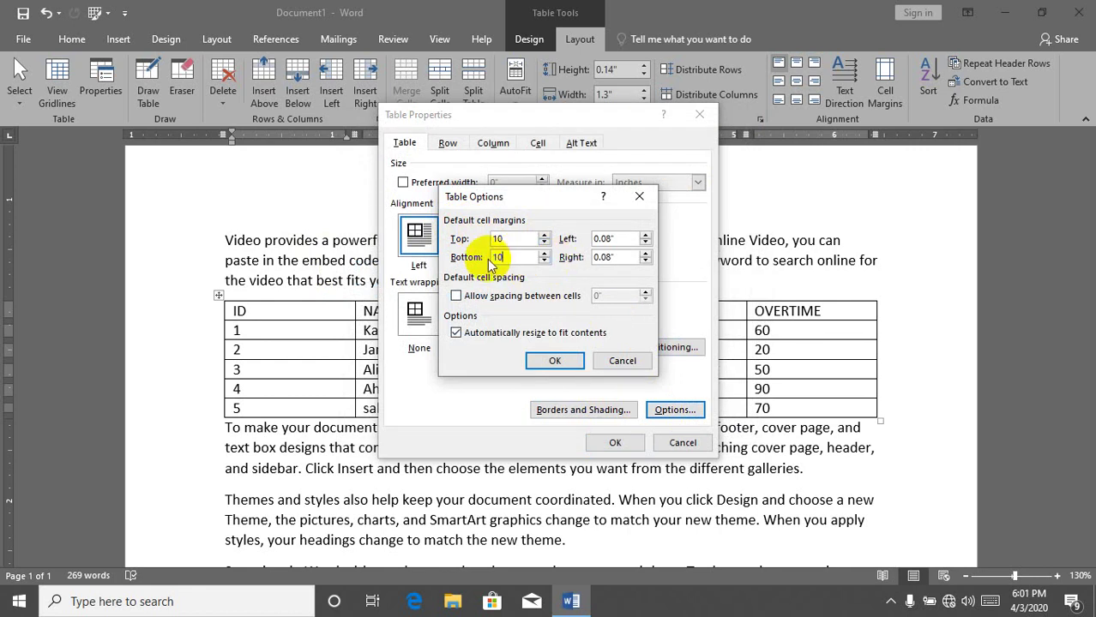
click(556, 361)
click(610, 437)
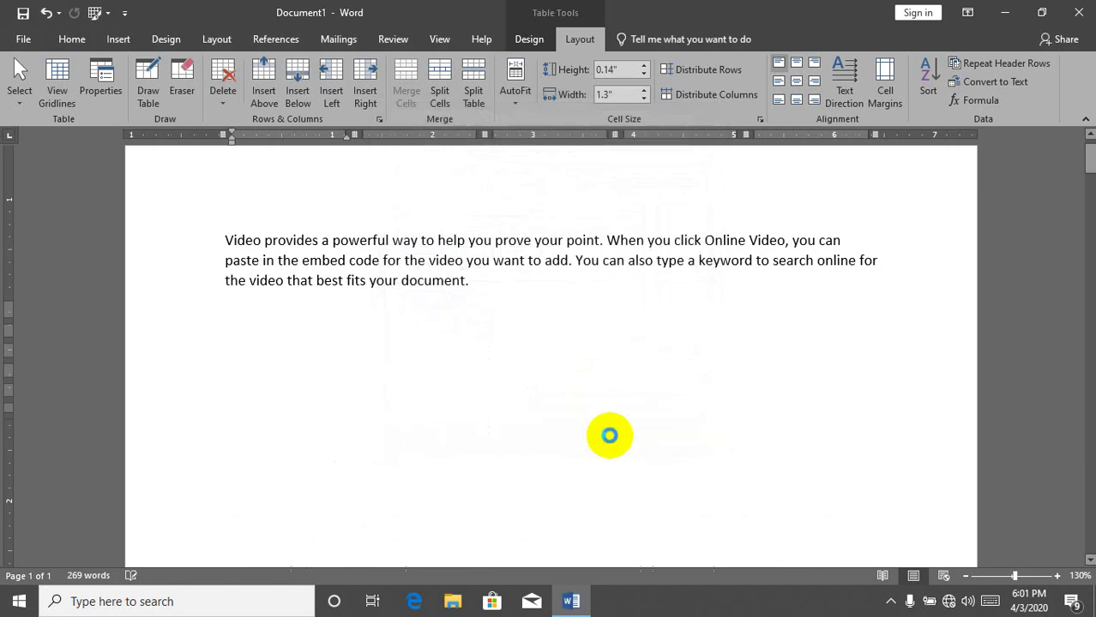
drag(1089, 159, 1080, 355)
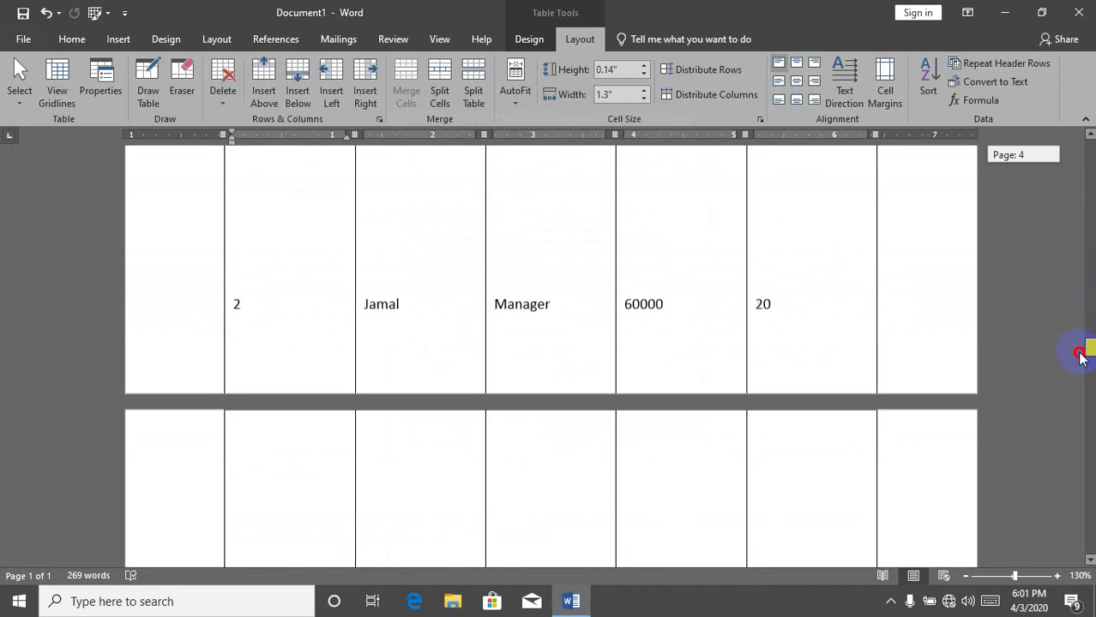
drag(1080, 356, 1080, 307)
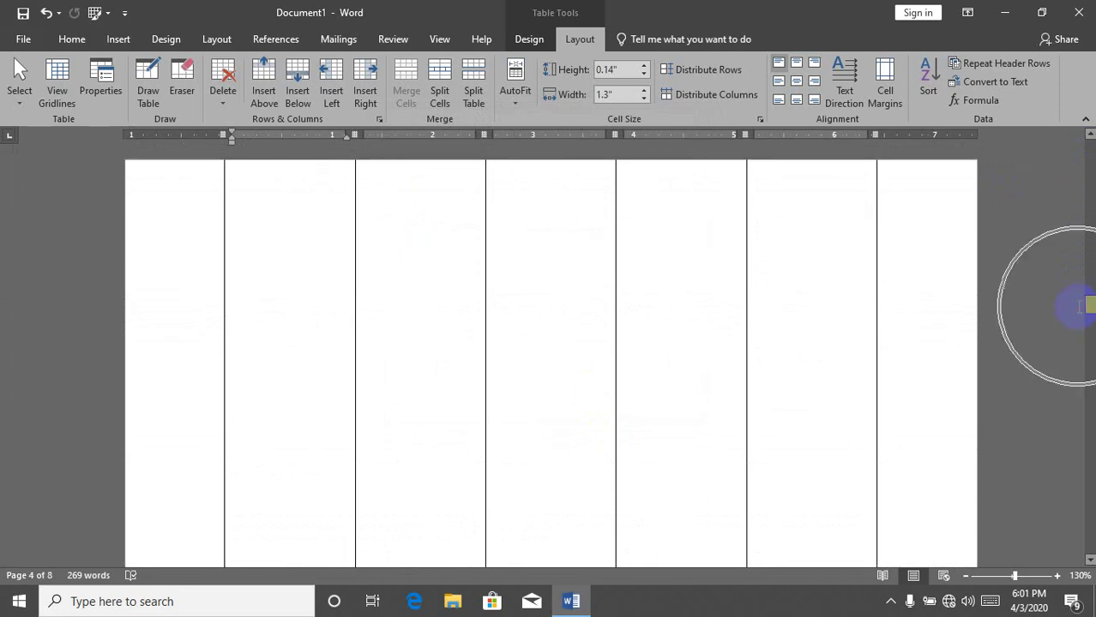
key(ctrl+z)
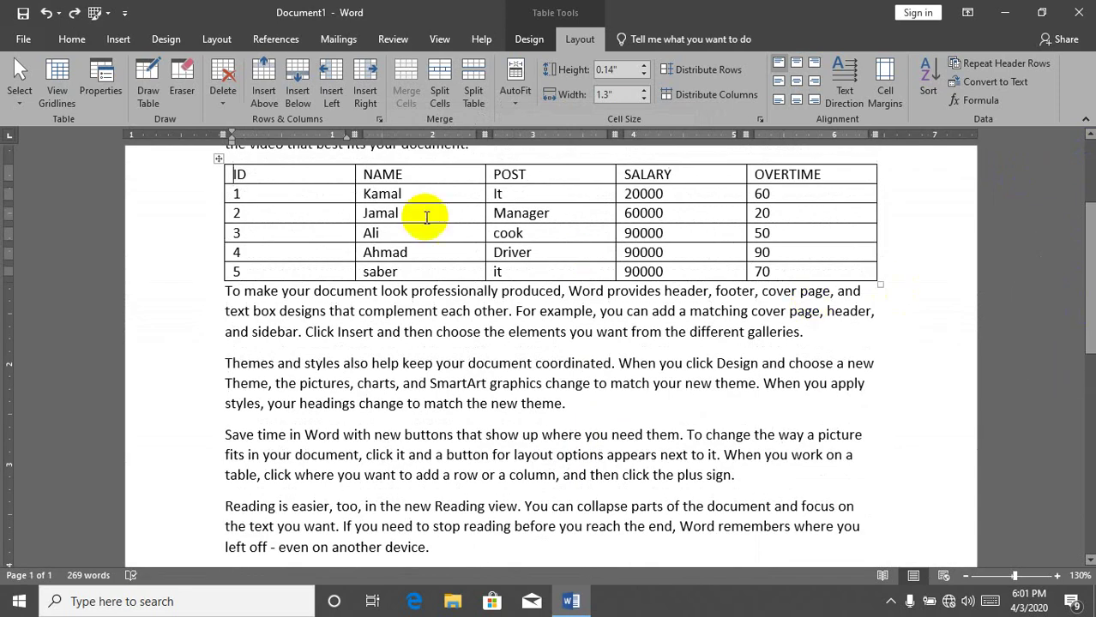
click(101, 92)
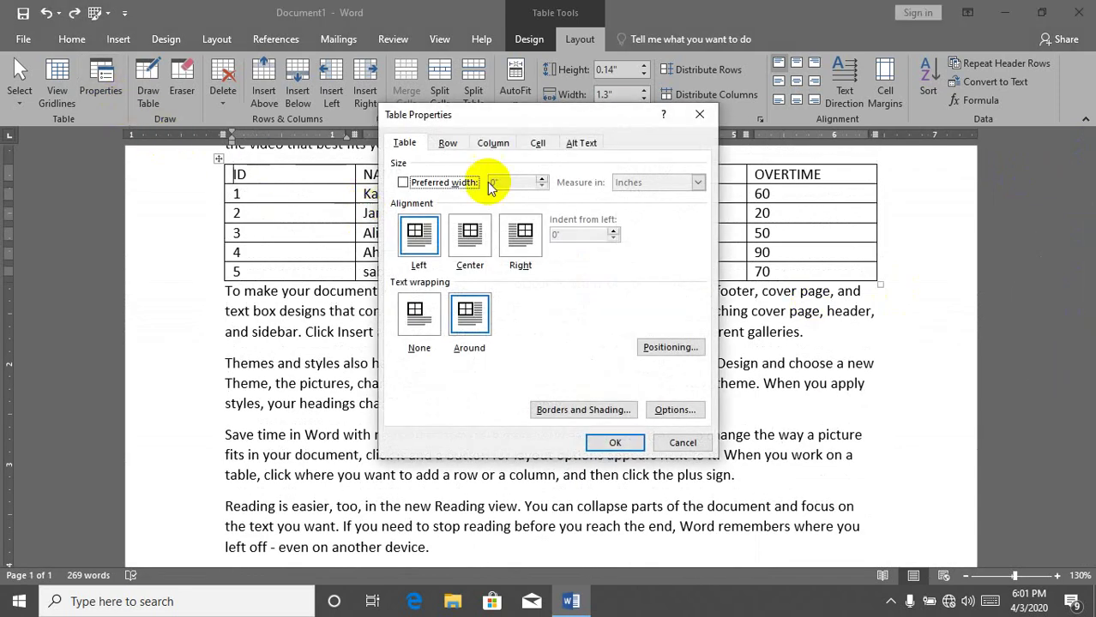
click(698, 117)
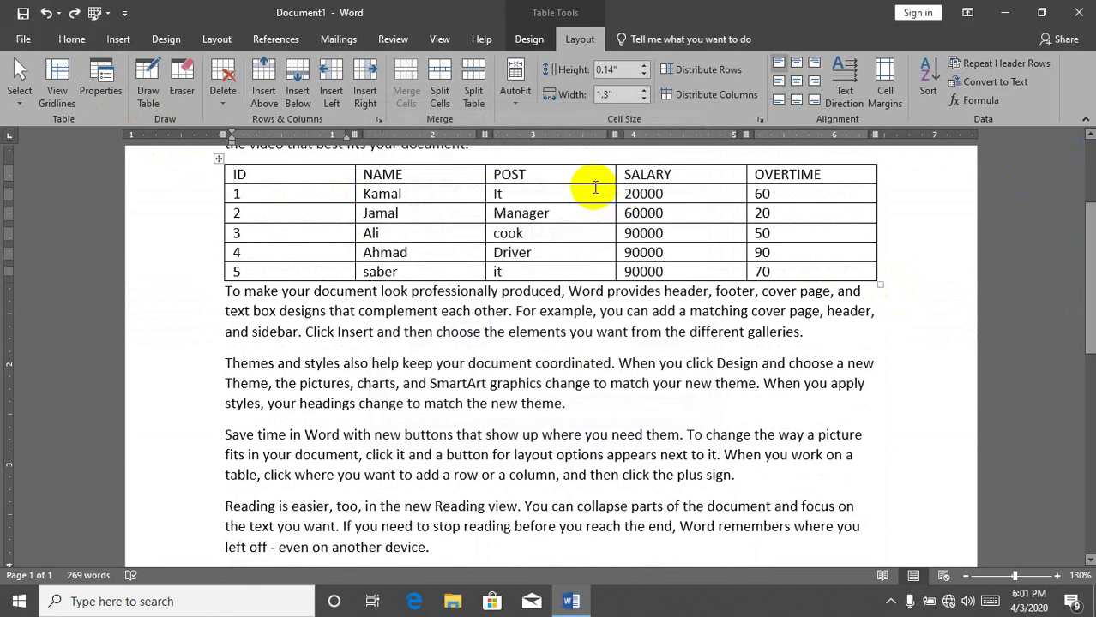
drag(593, 184, 588, 189)
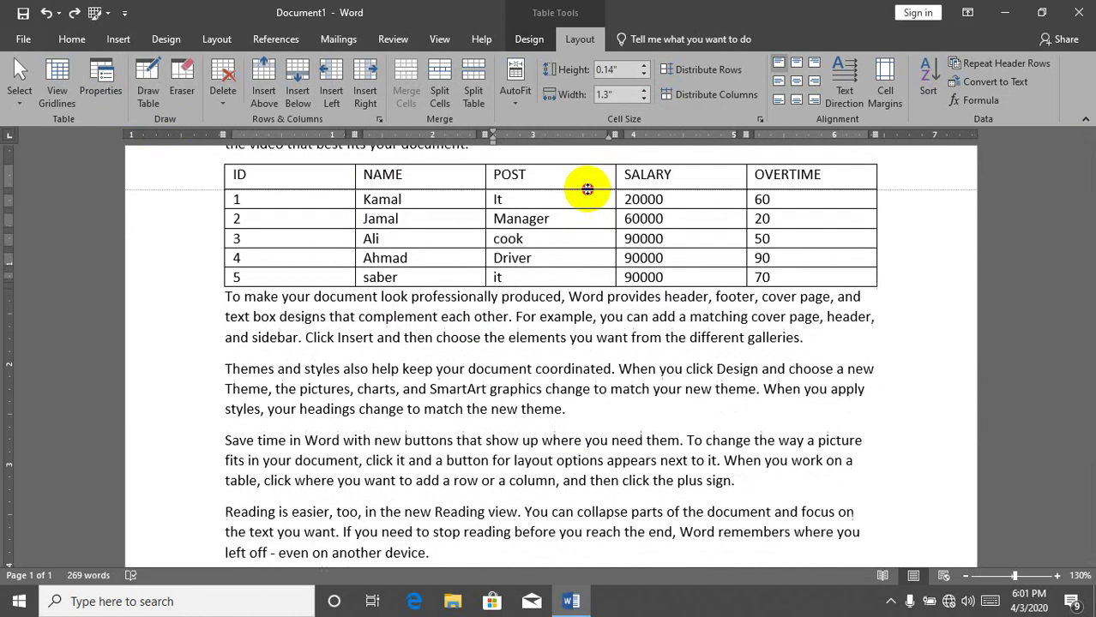
click(120, 75)
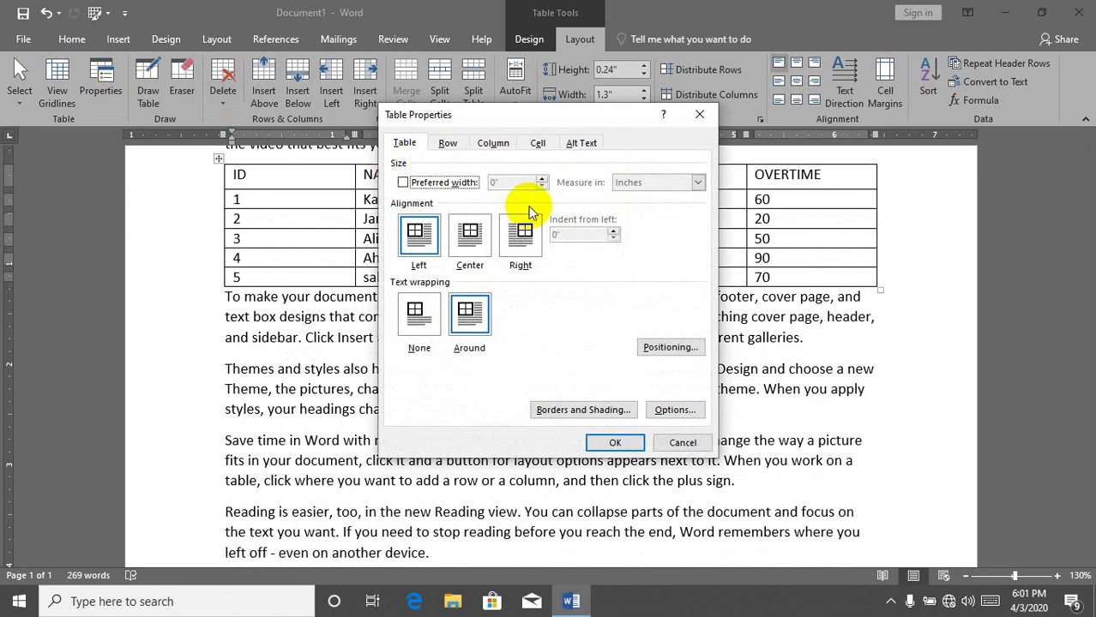
click(445, 147)
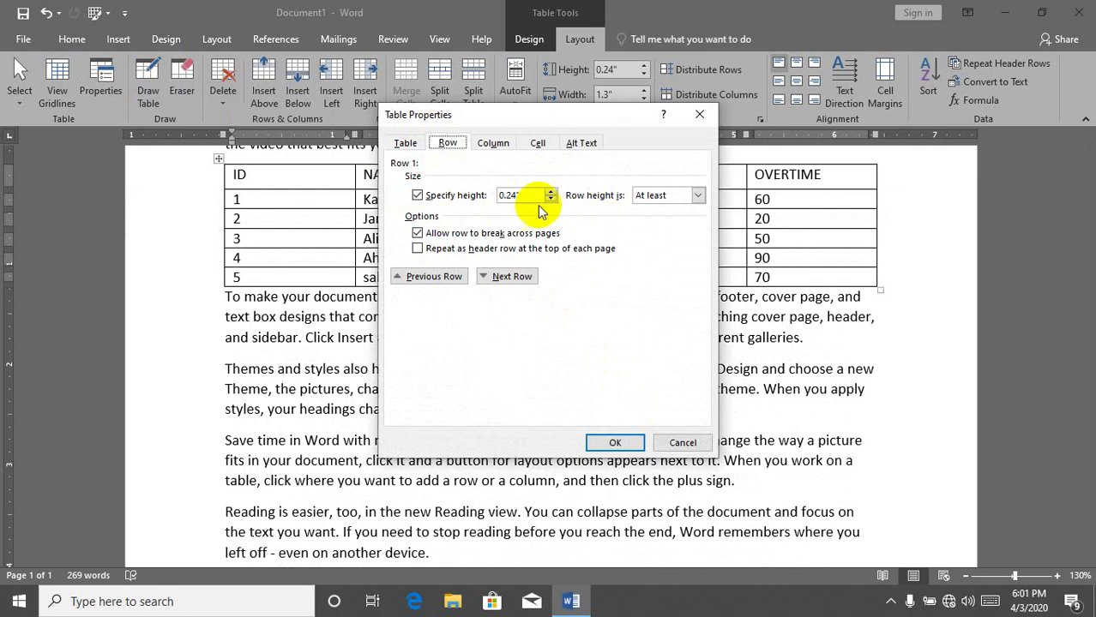
click(446, 204)
click(446, 204)
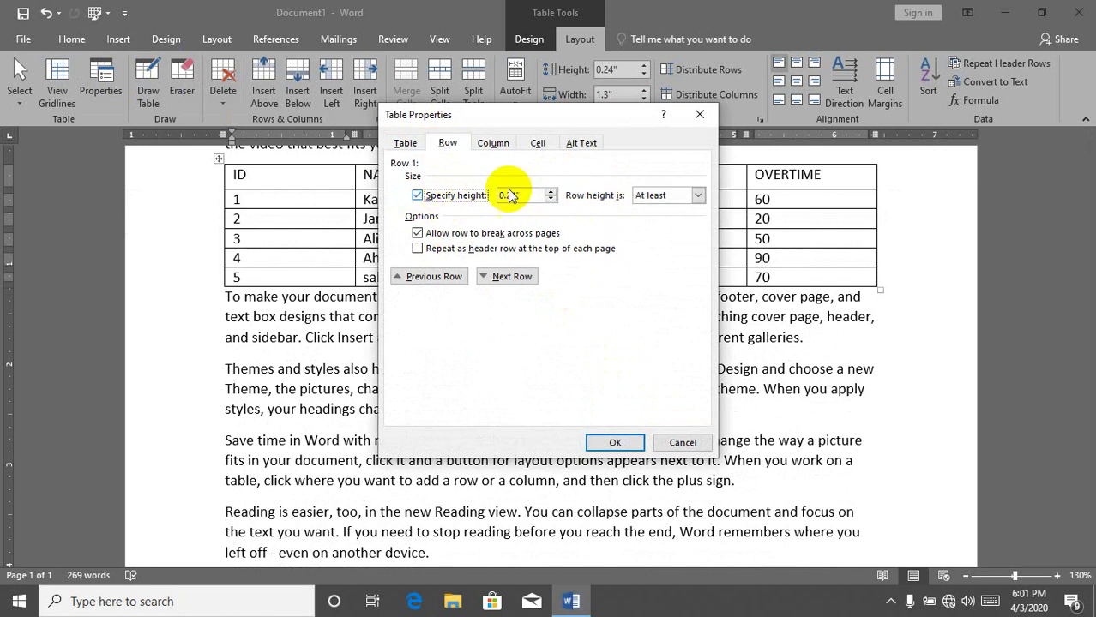
click(549, 190)
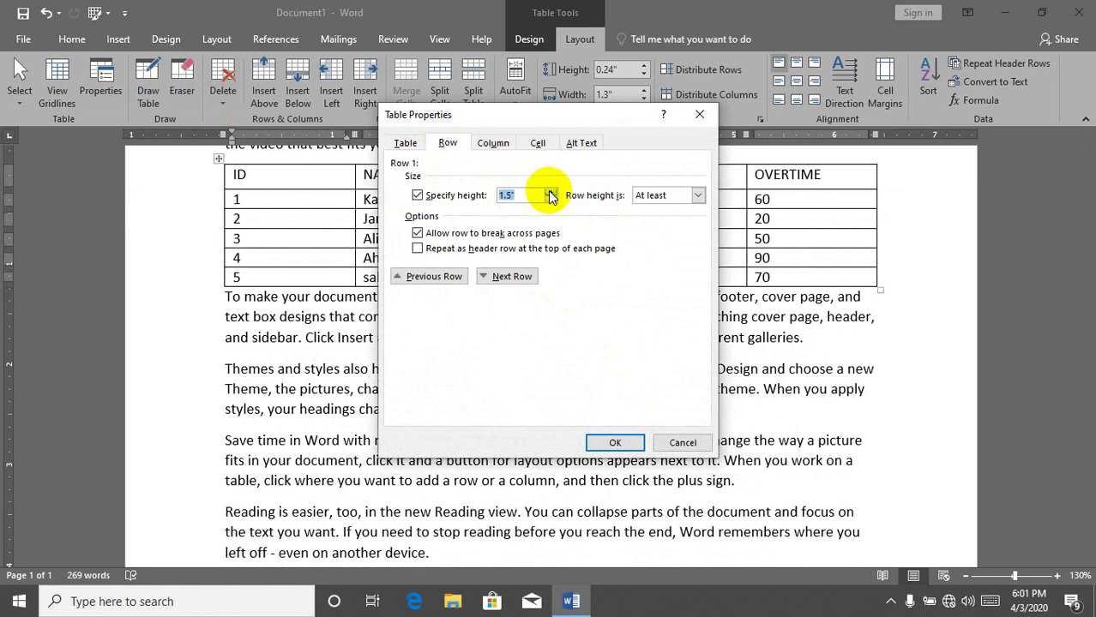
click(615, 442)
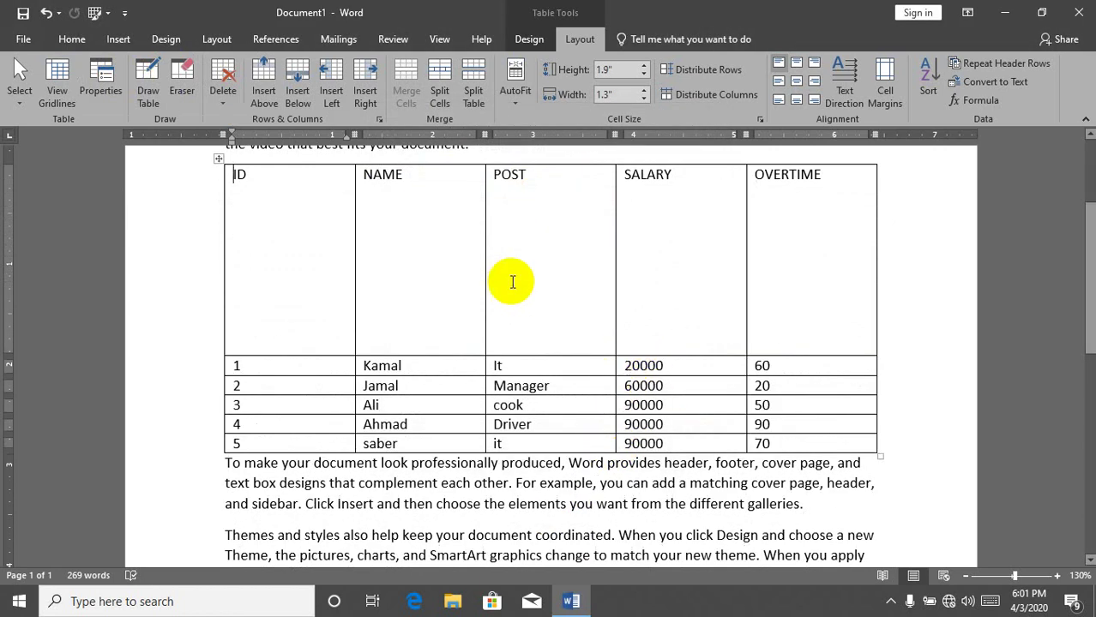
key(ctrl+z)
click(110, 81)
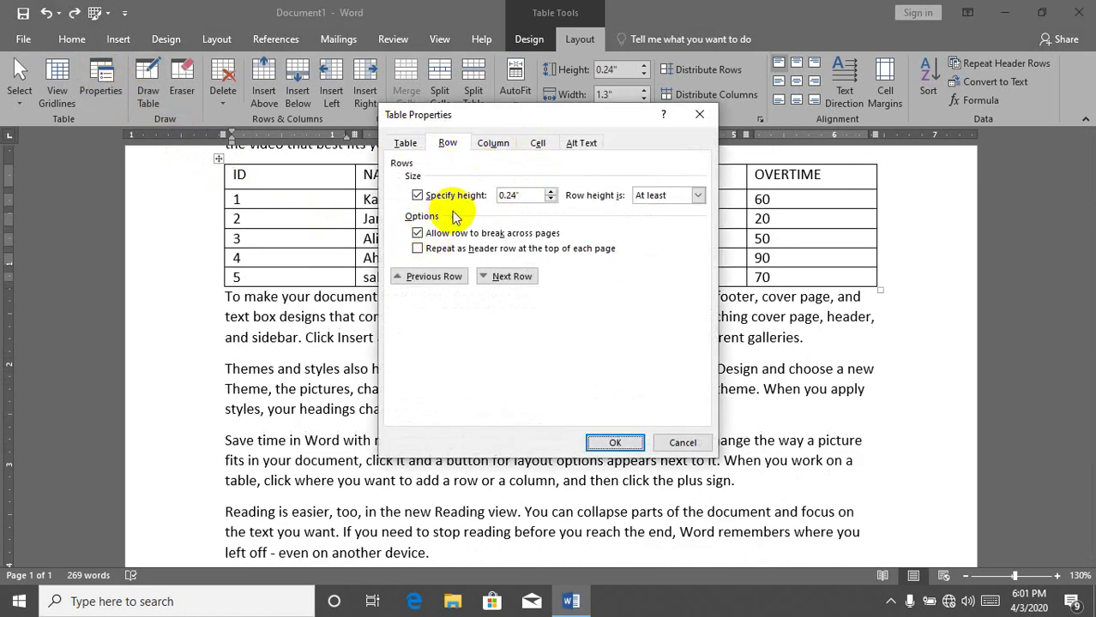
click(691, 195)
click(688, 195)
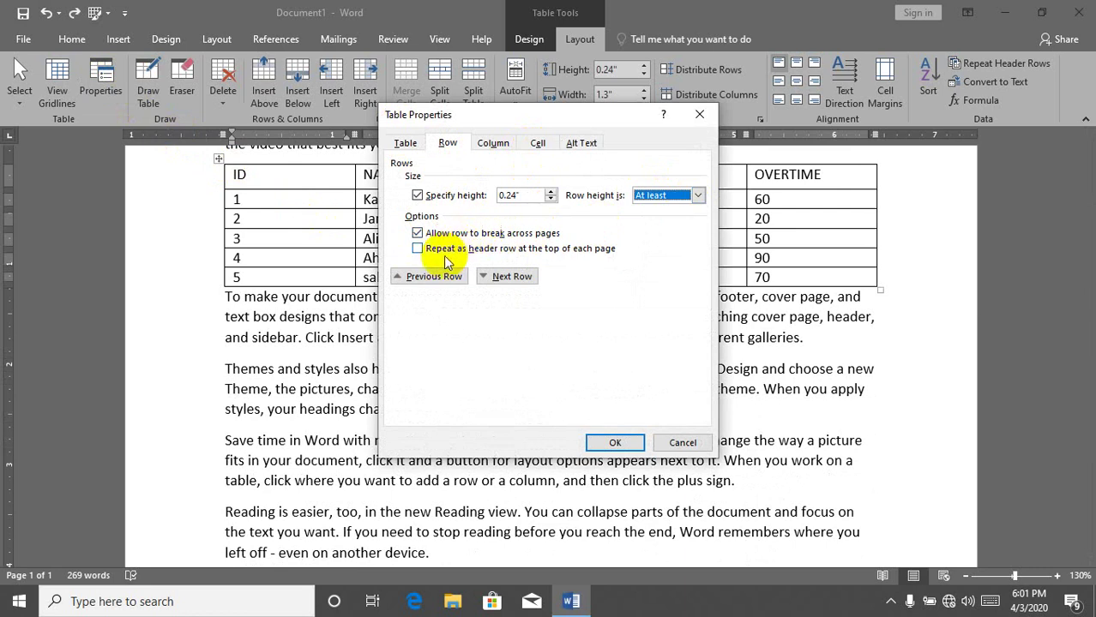
mouse_move(502, 114)
mouse_down()
mouse_move(675, 185)
mouse_move(815, 132)
mouse_up()
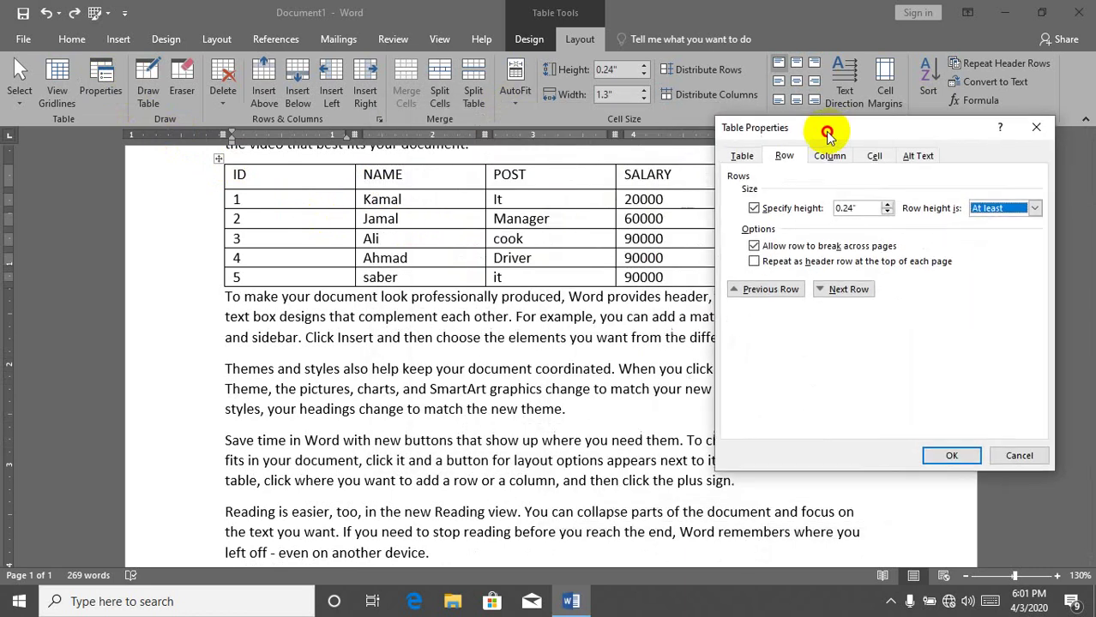
click(795, 297)
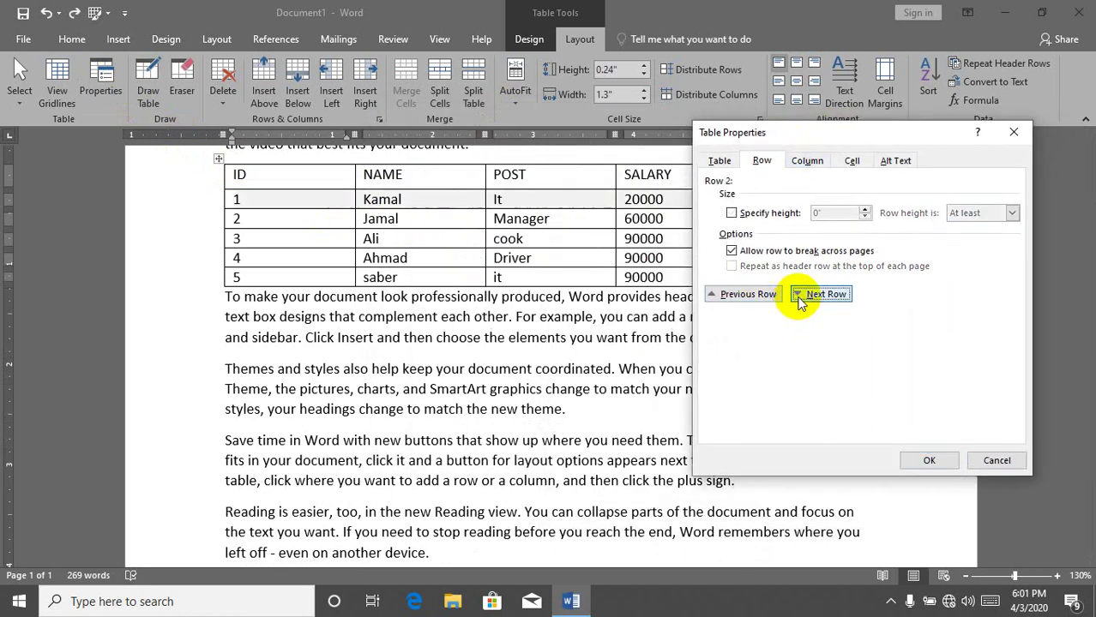
click(795, 298)
click(797, 300)
click(799, 302)
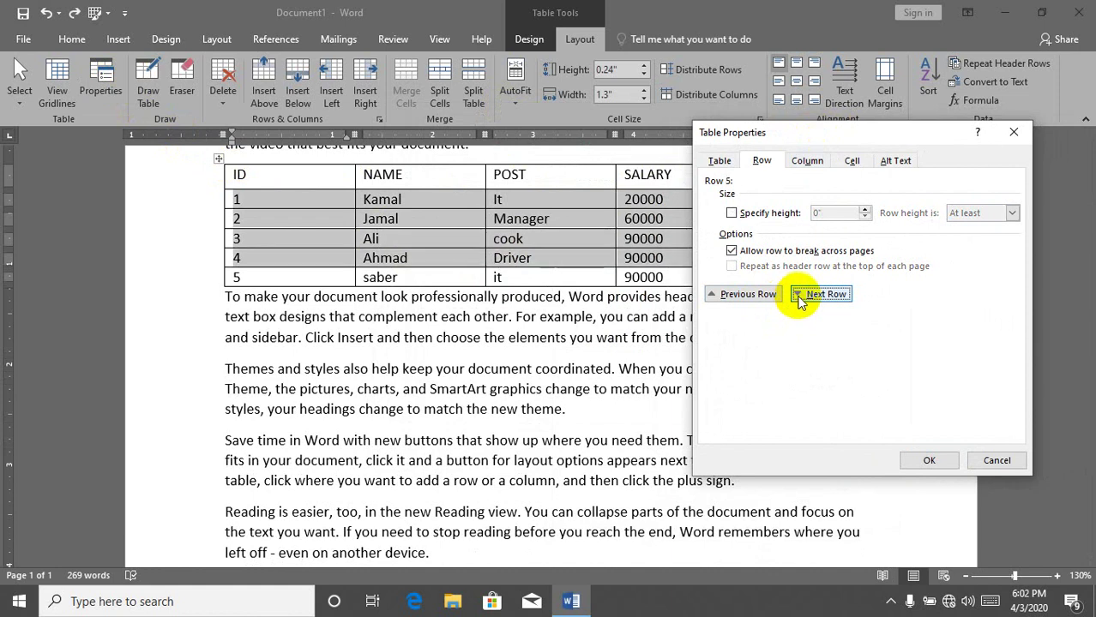
click(800, 298)
click(732, 213)
click(732, 213)
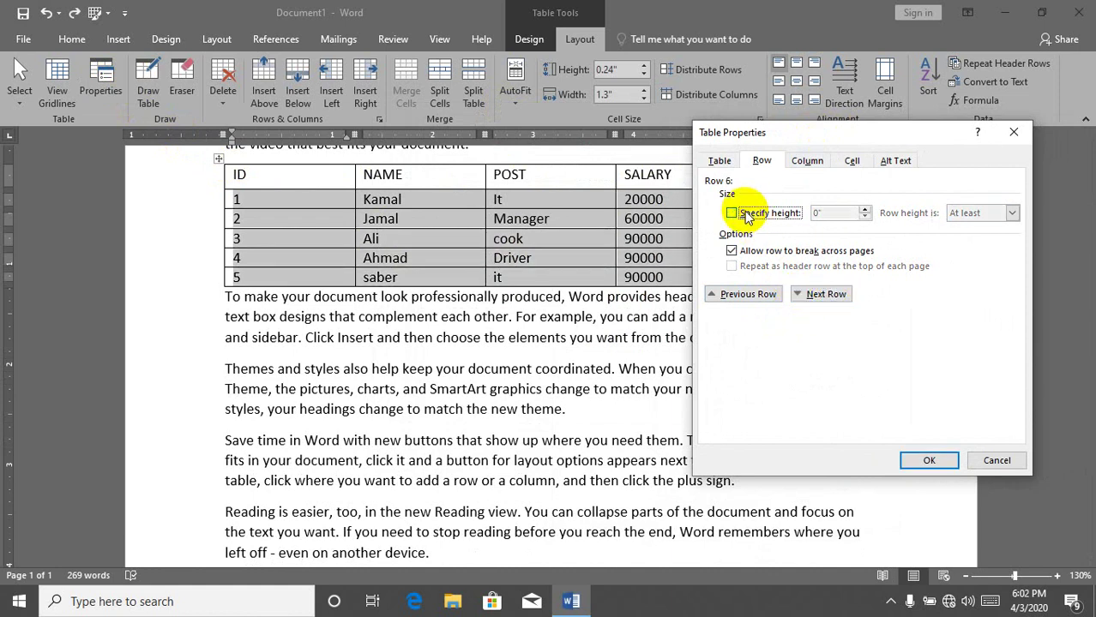
click(744, 296)
click(745, 296)
click(744, 295)
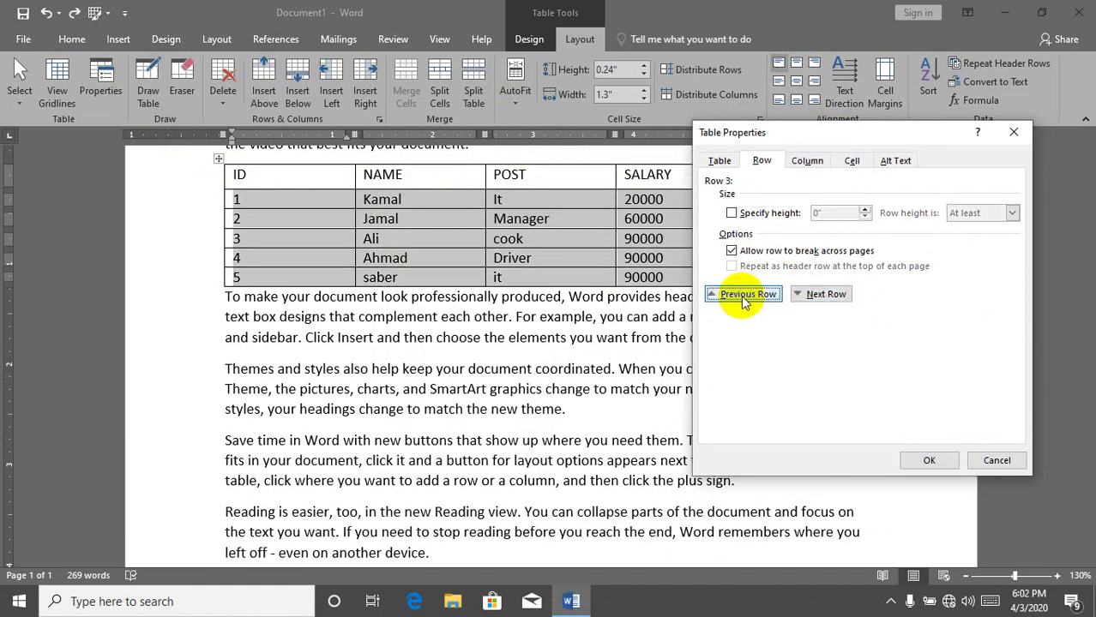
click(806, 161)
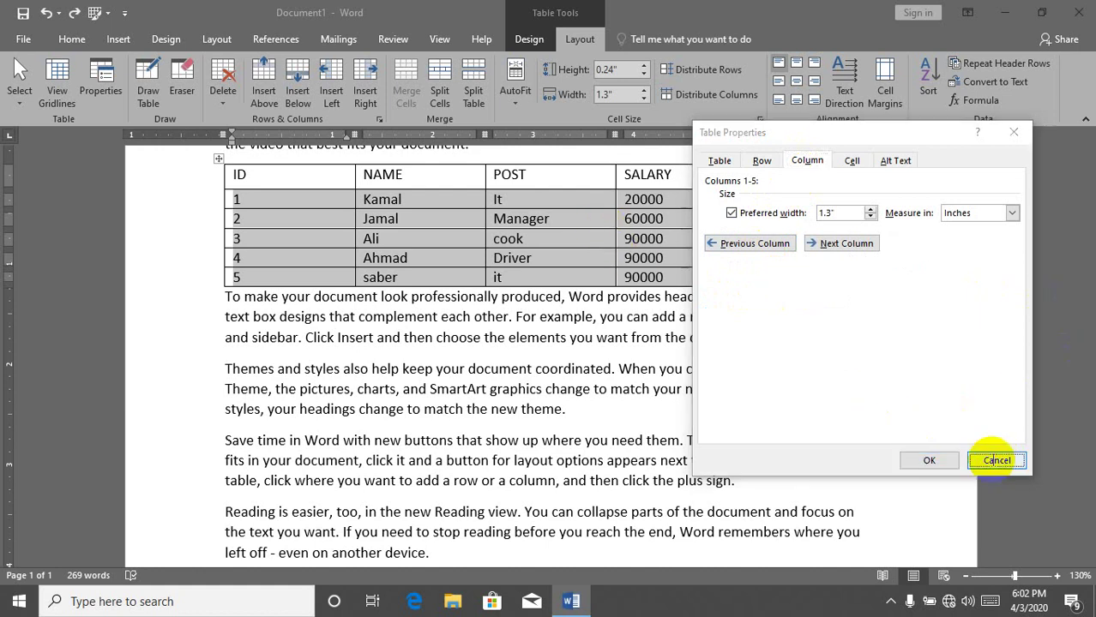
click(995, 460)
click(664, 261)
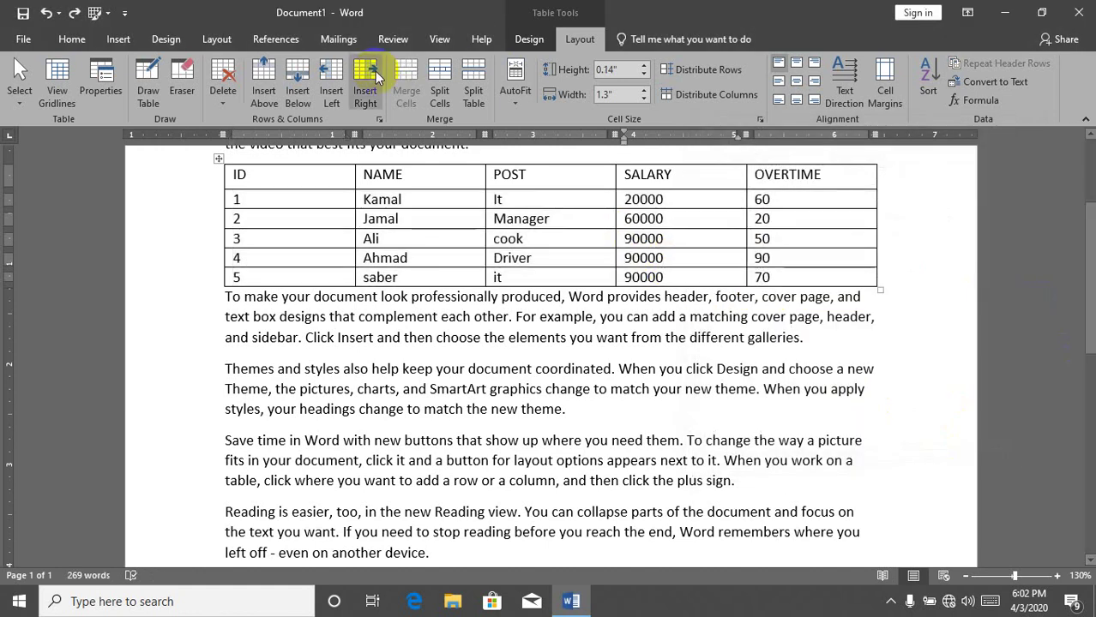
Switch the OVERTIME column's width measurement to Percent in Table Properties
click(103, 81)
click(522, 221)
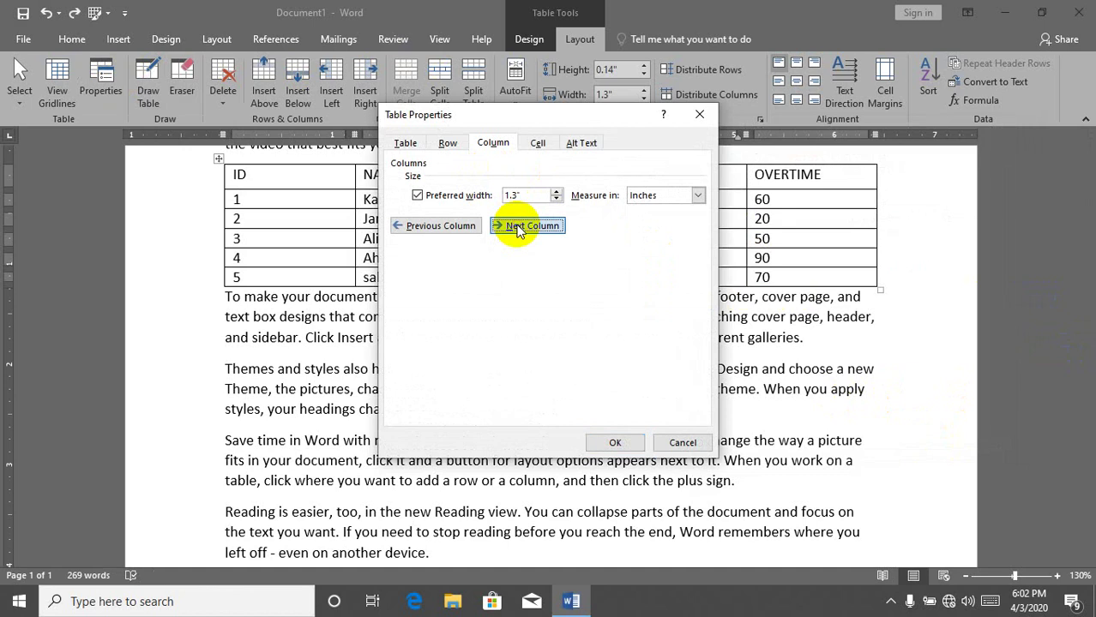
click(467, 225)
click(463, 224)
click(463, 225)
click(459, 222)
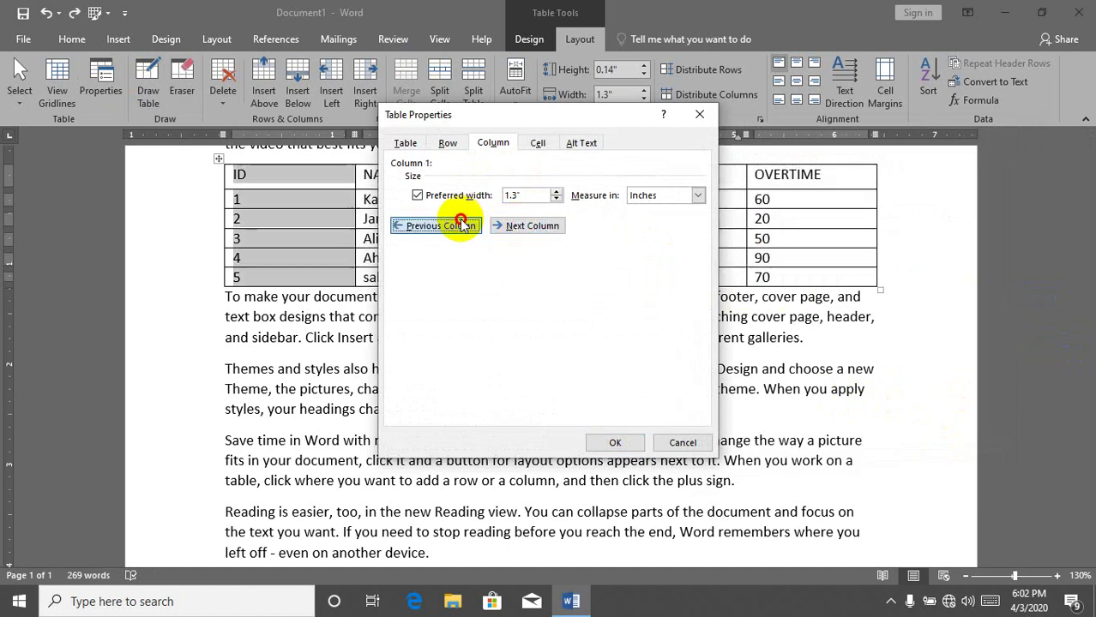
click(454, 223)
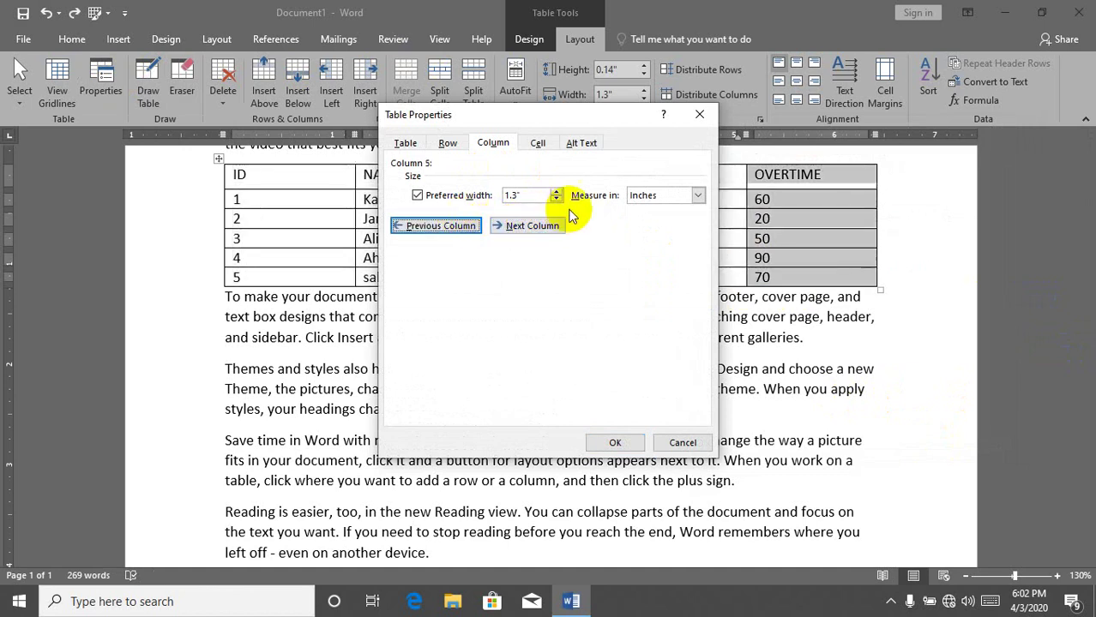
click(677, 194)
click(649, 211)
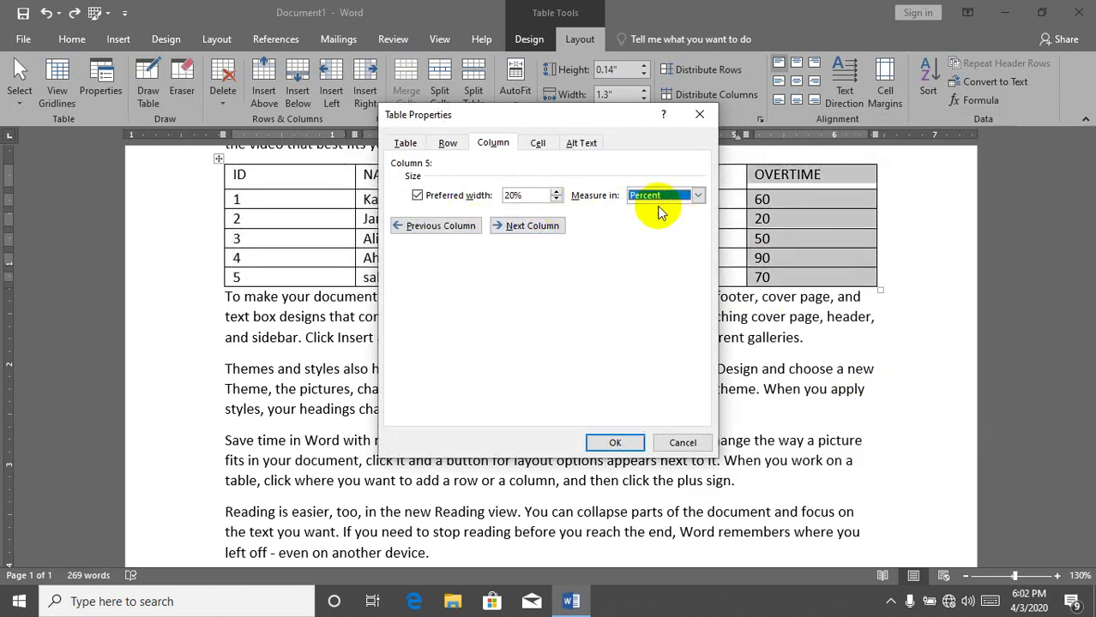
click(633, 445)
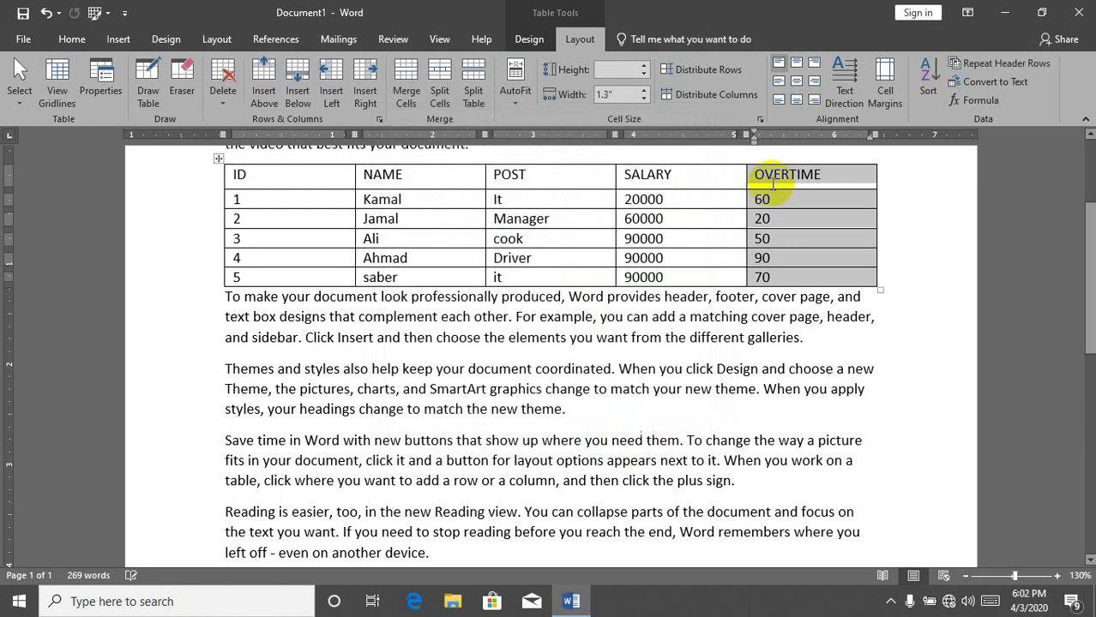
Enter new percent widths for the OVERTIME column twice
click(110, 80)
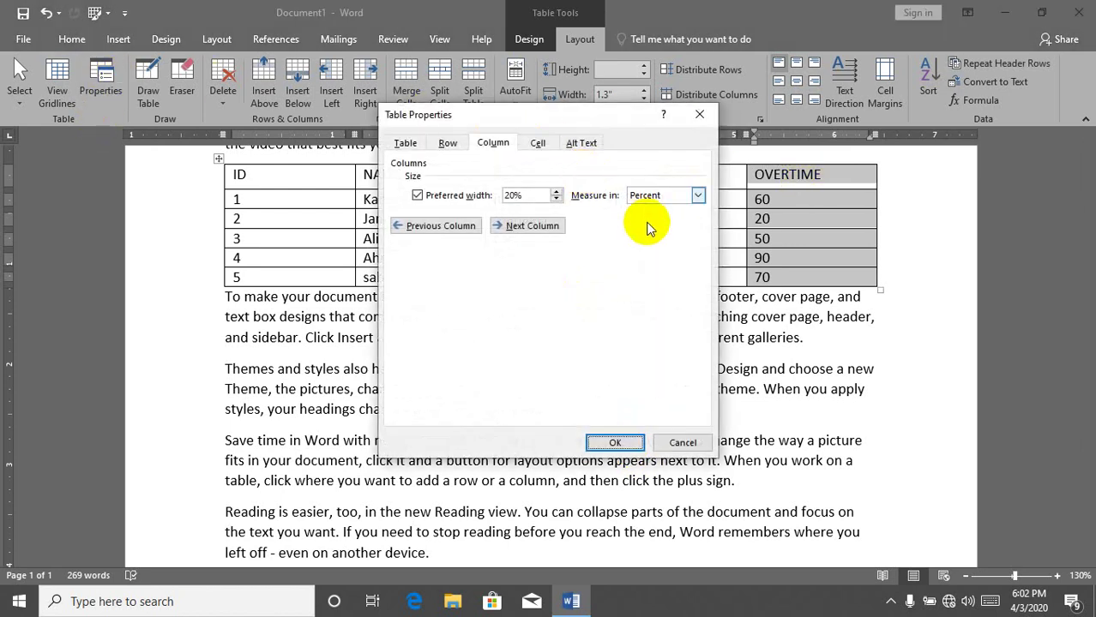
double_click(543, 196)
text(90)
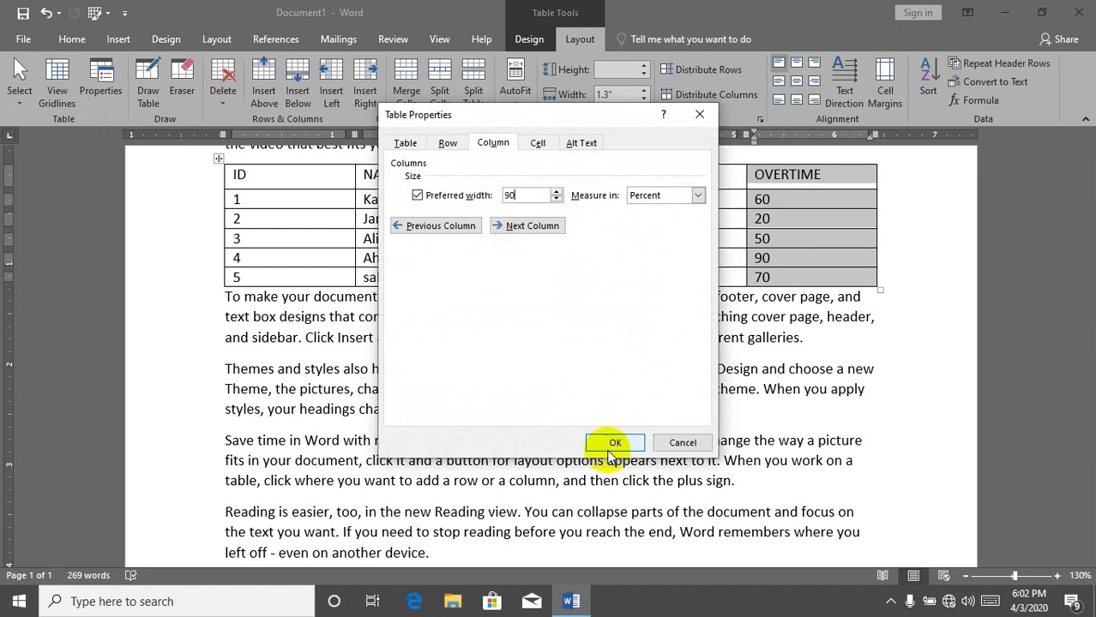
click(612, 443)
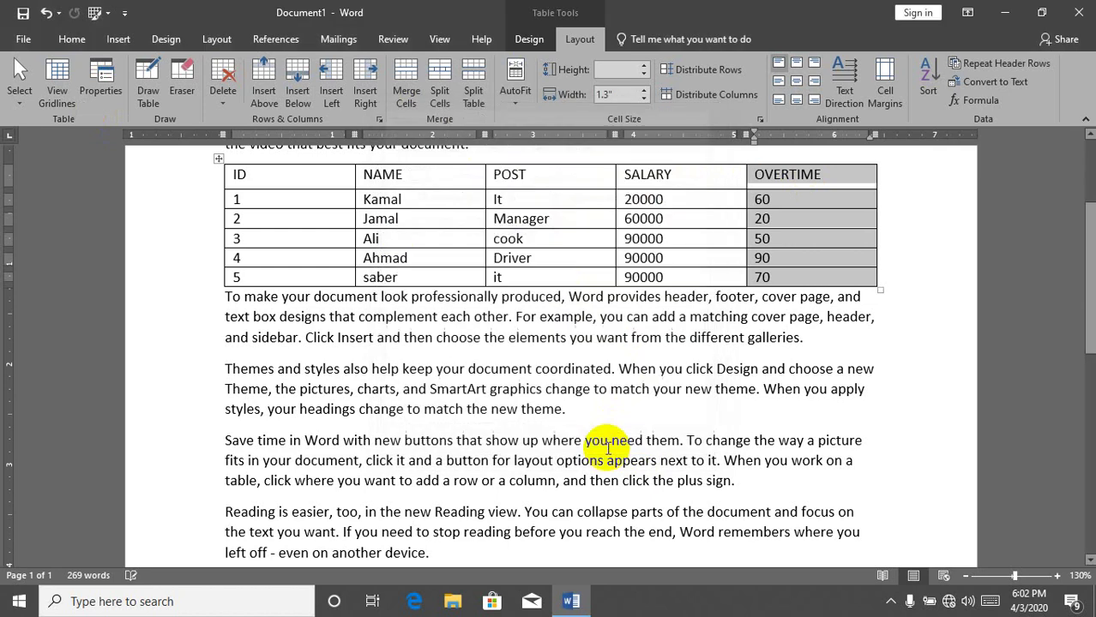
click(98, 83)
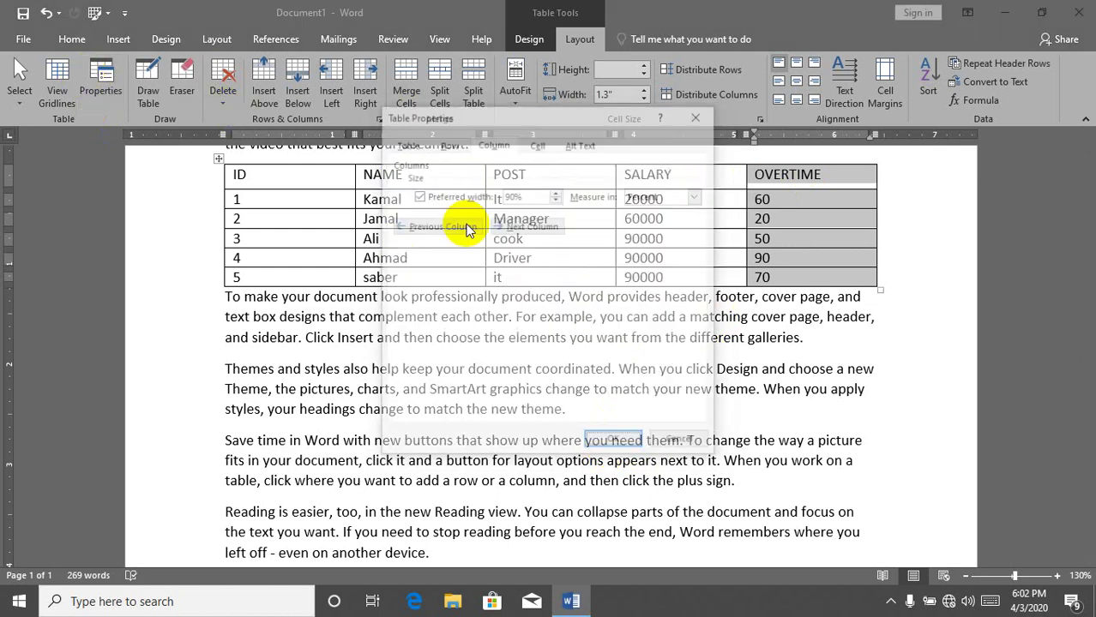
double_click(514, 196)
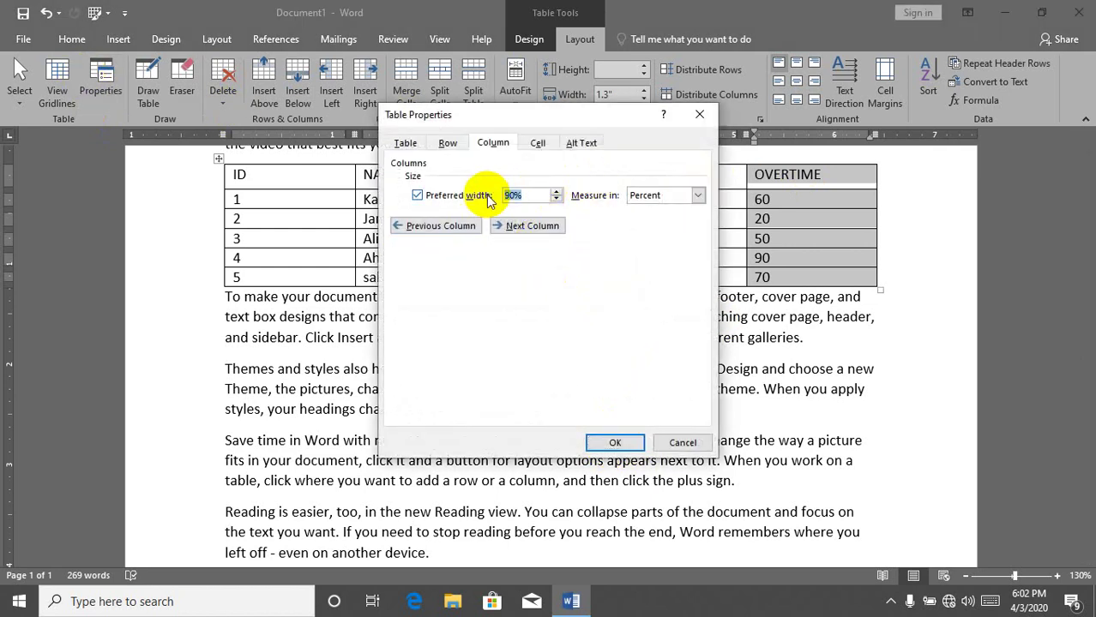
text(7)
click(614, 439)
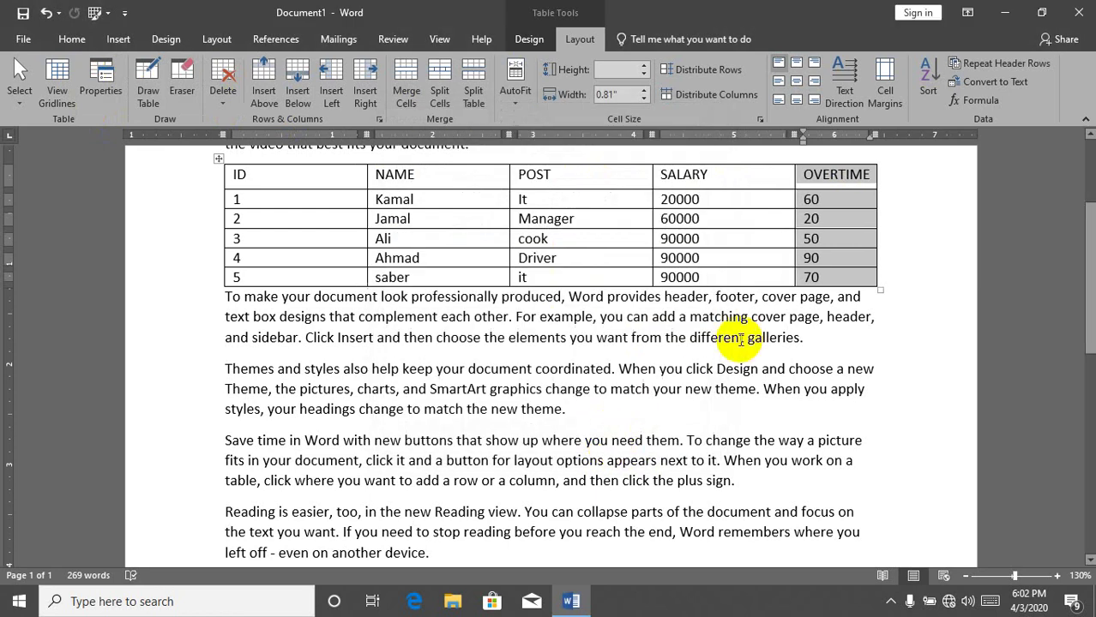
Undo the OVERTIME narrowing, then view the Cell tab and close Properties unchanged
key(ctrl+z)
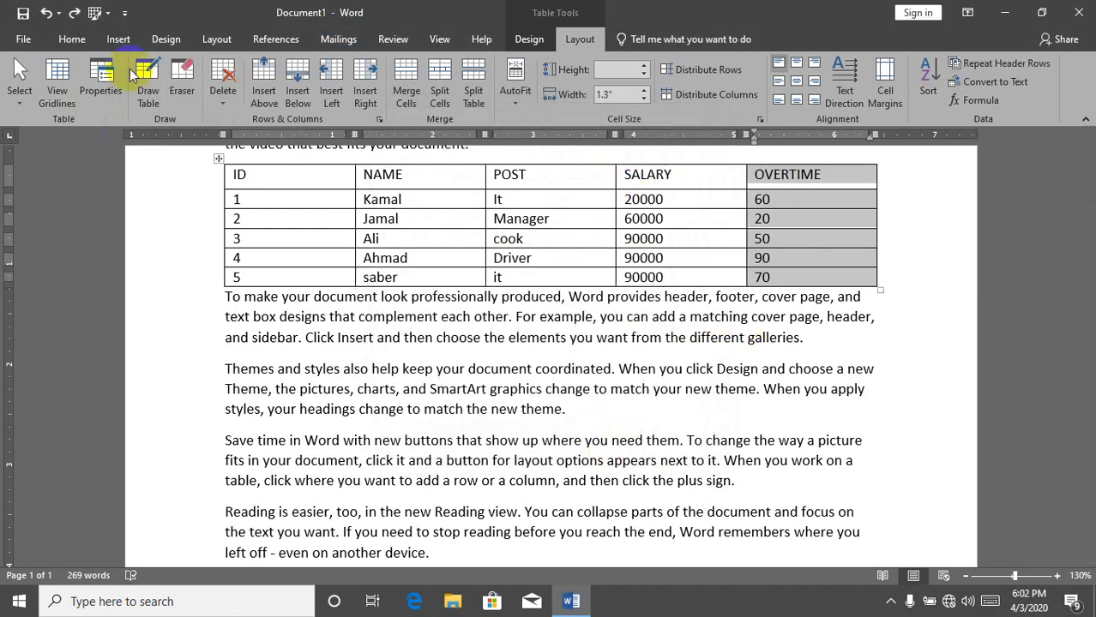
click(92, 90)
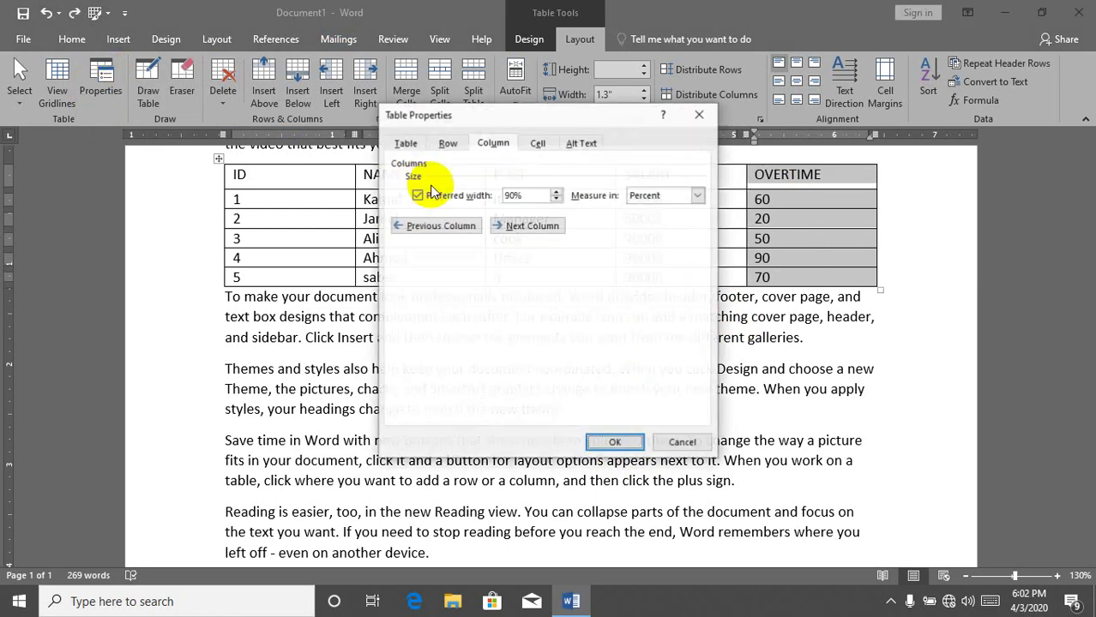
click(538, 145)
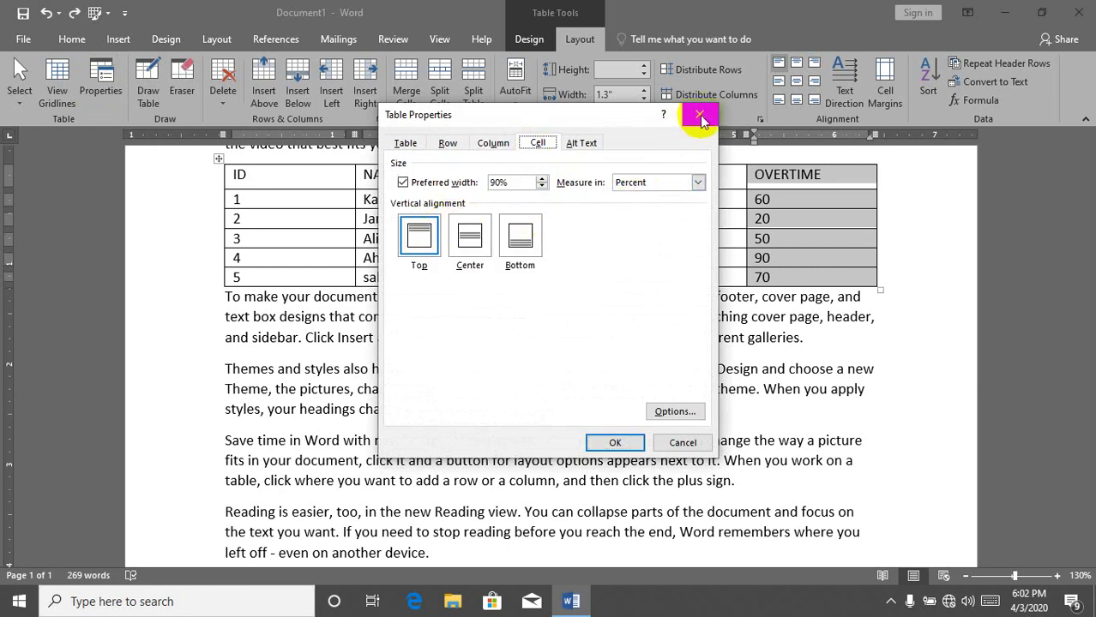
click(700, 117)
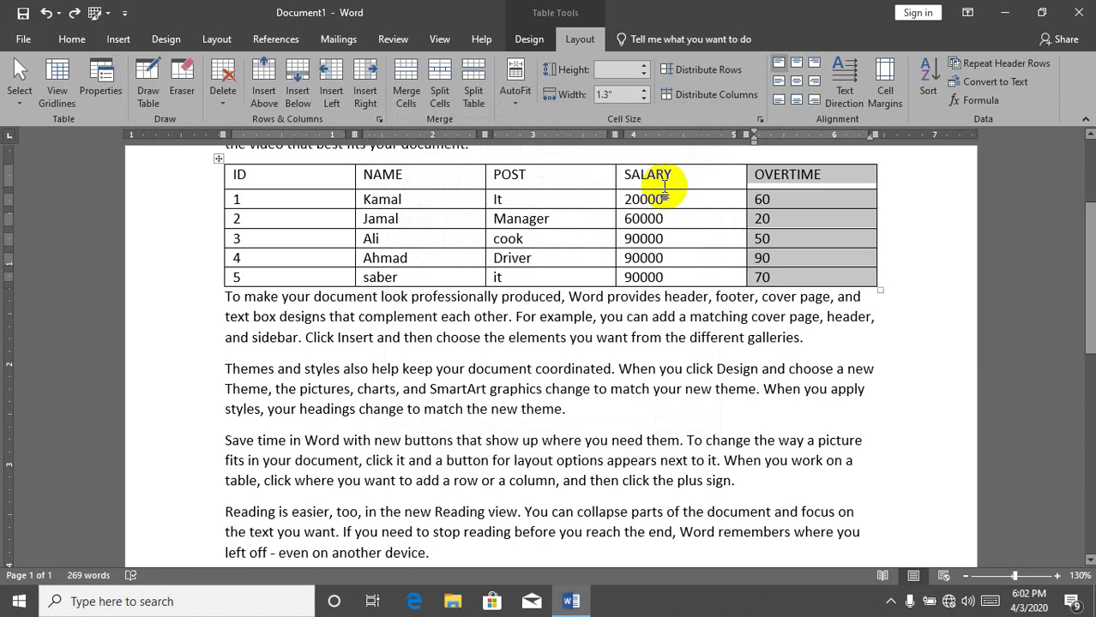
Drag the header row taller, select it, and vertically center its labels
drag(664, 188, 662, 238)
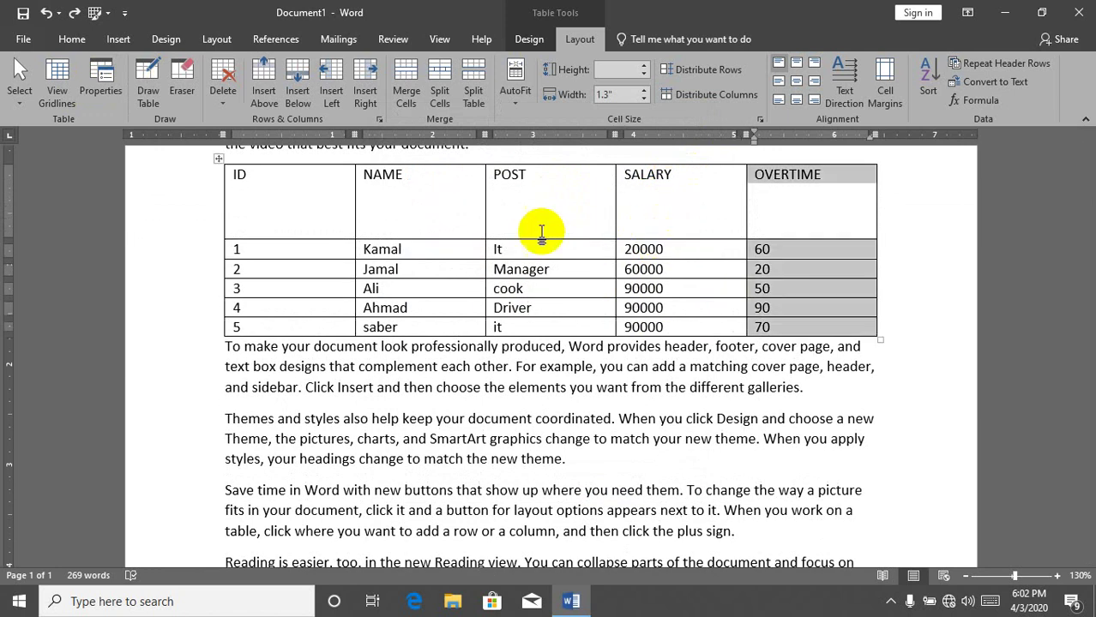
click(246, 214)
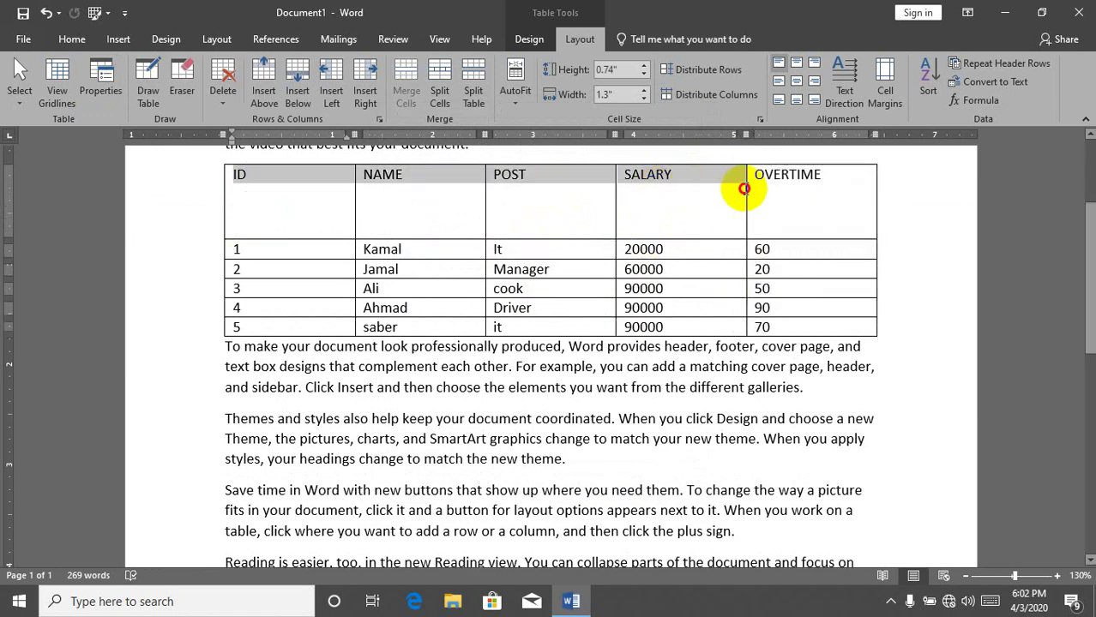
drag(331, 194, 742, 178)
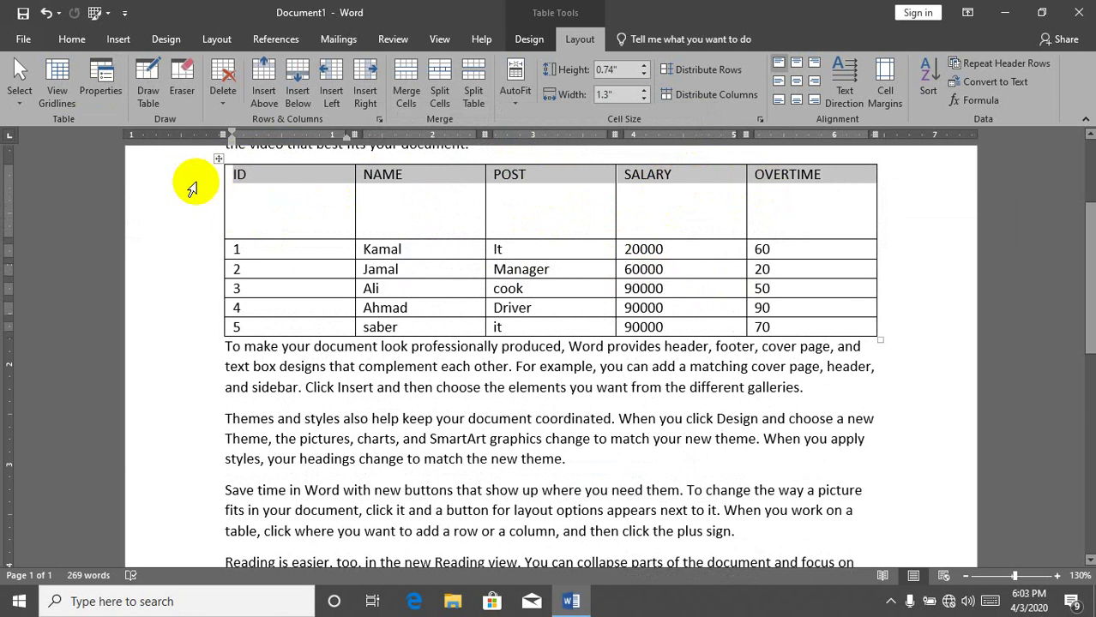
click(119, 76)
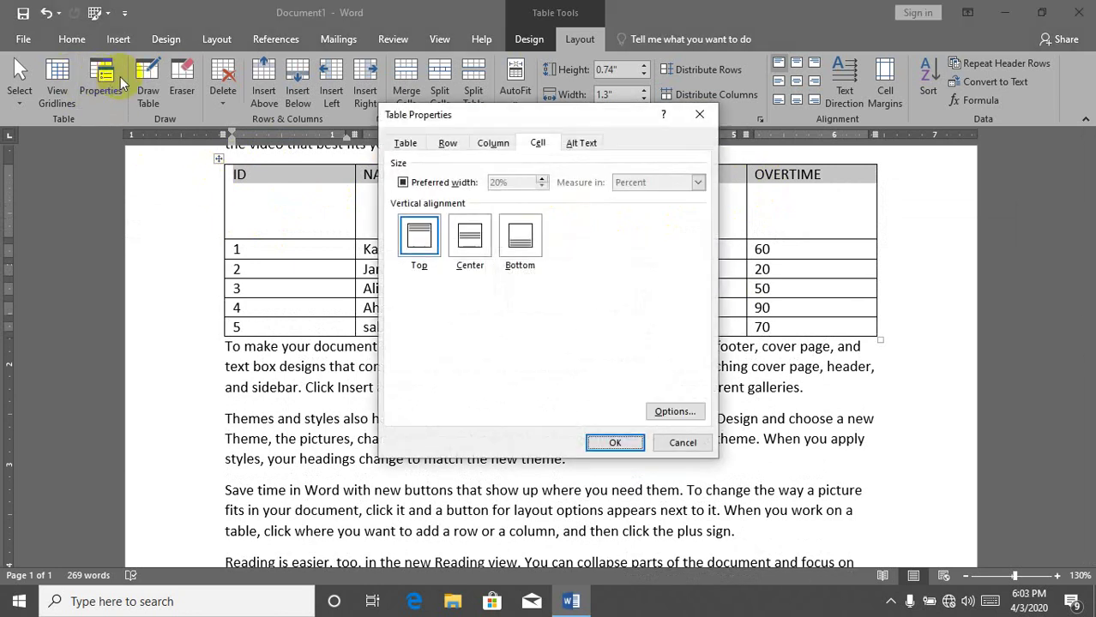
click(470, 236)
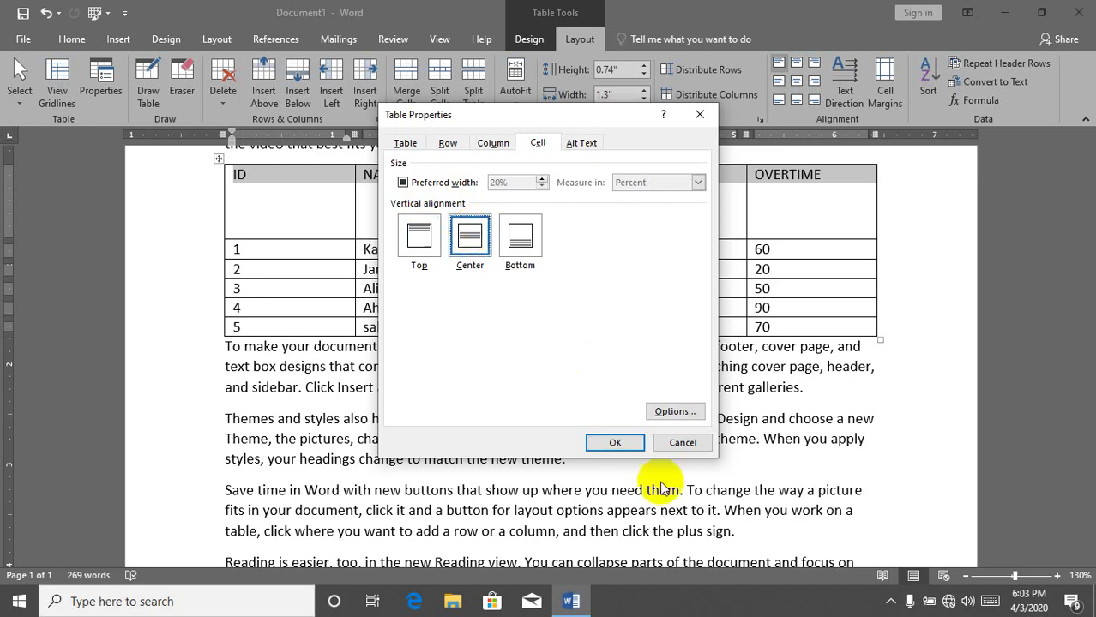
click(615, 441)
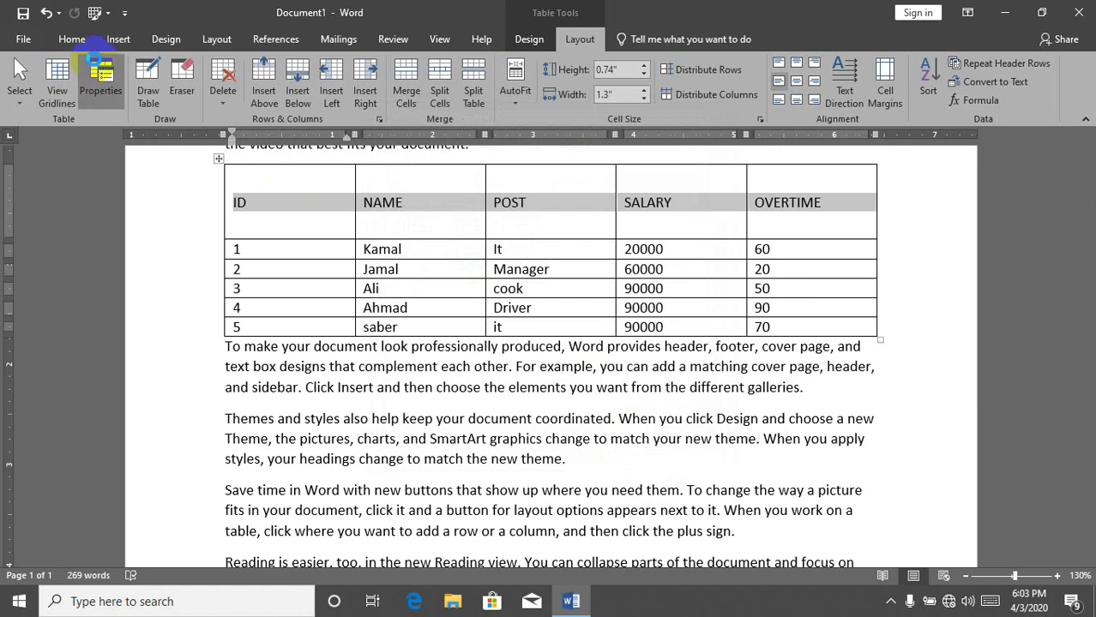
Try bottom alignment for the header labels, revert to center, then open Cell Options
click(99, 77)
click(520, 238)
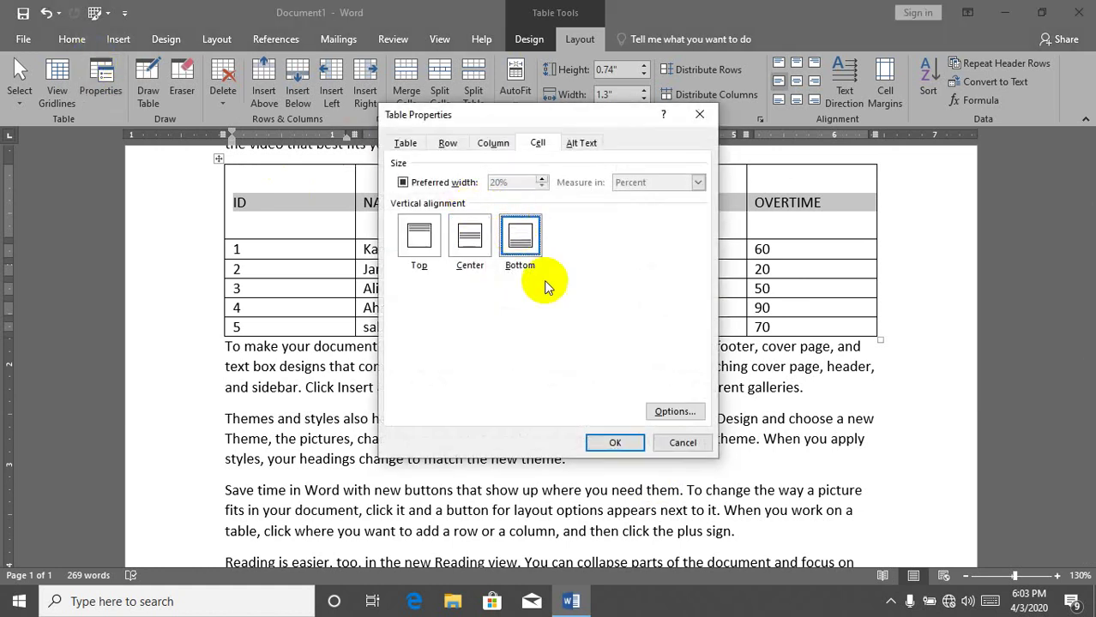
click(622, 439)
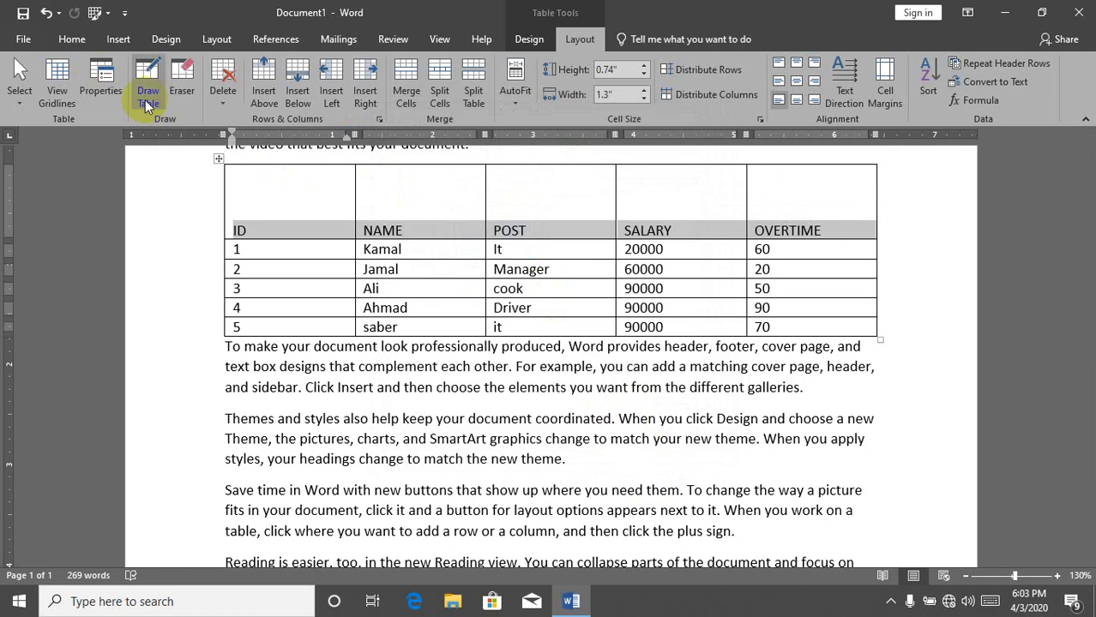
click(103, 77)
click(468, 240)
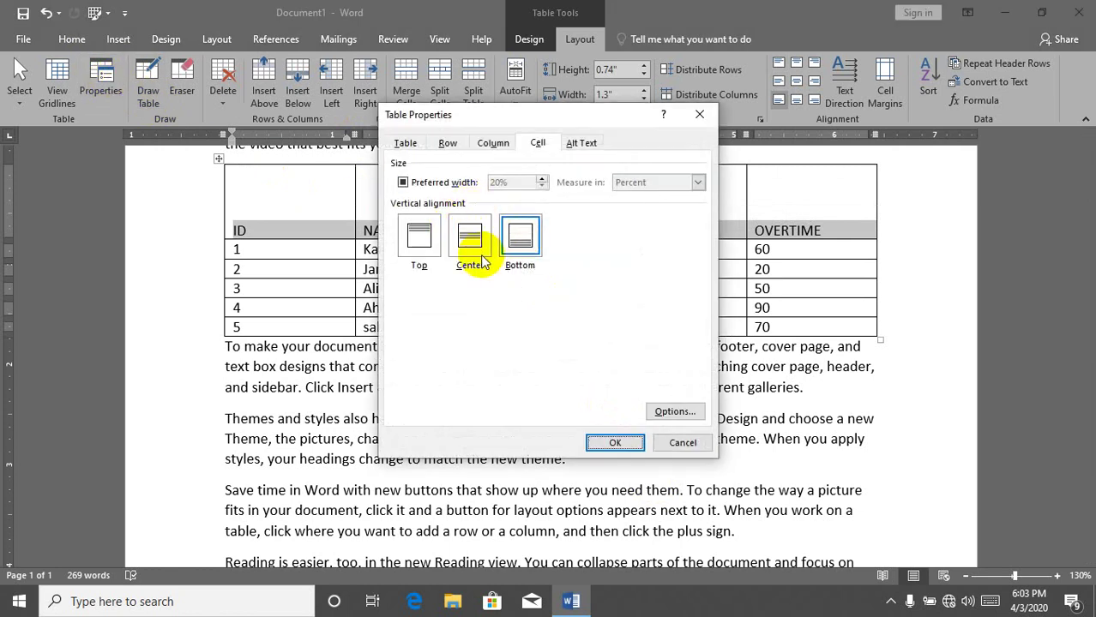
click(471, 241)
click(615, 443)
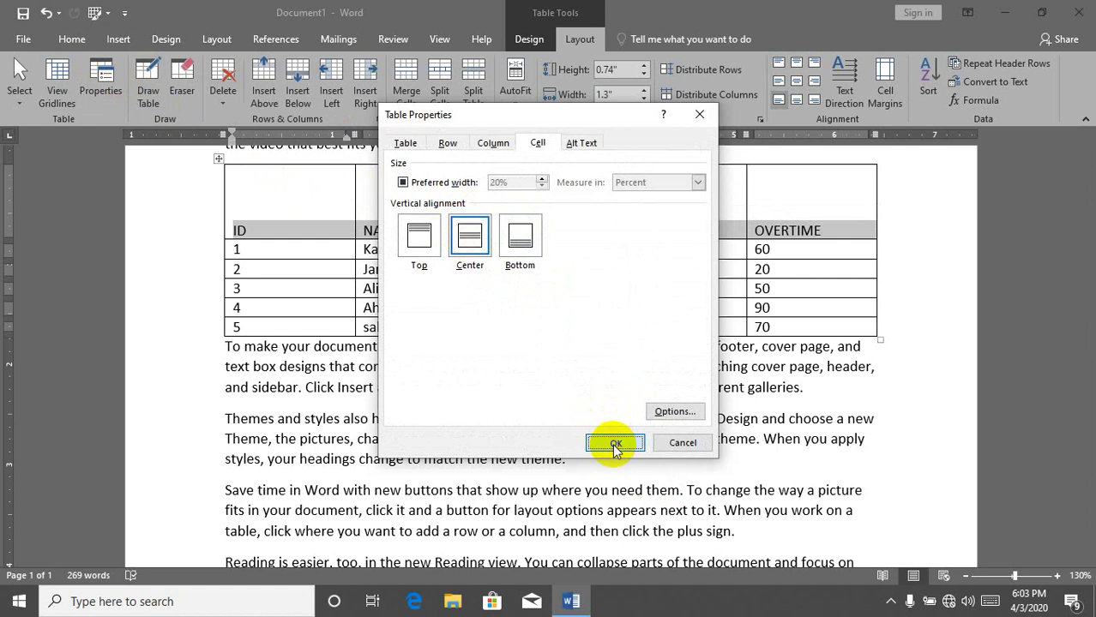
click(109, 80)
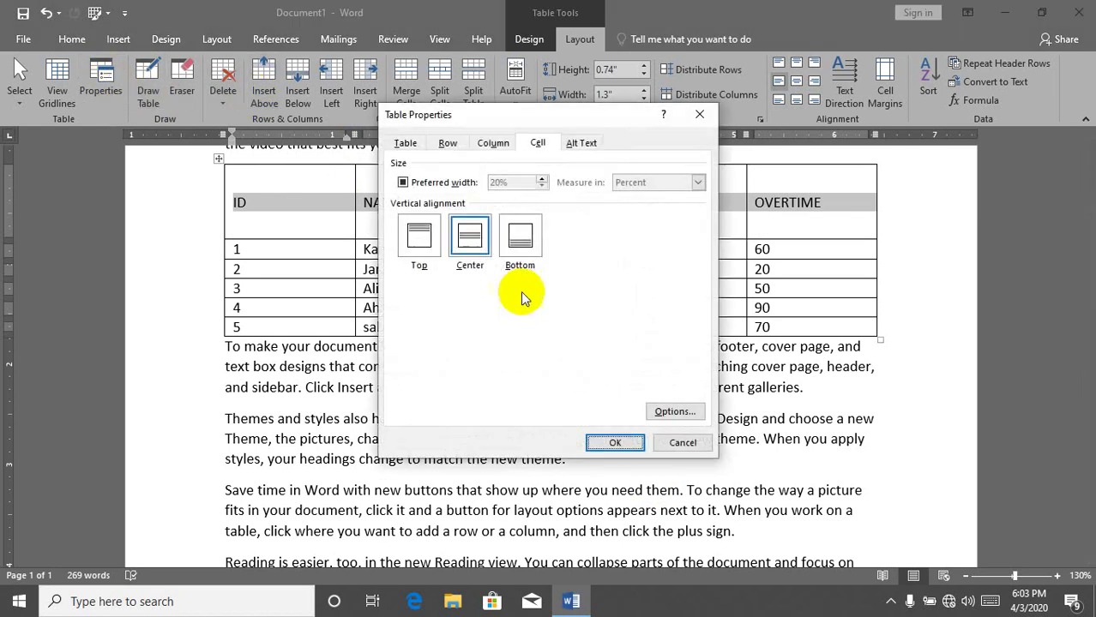
click(674, 412)
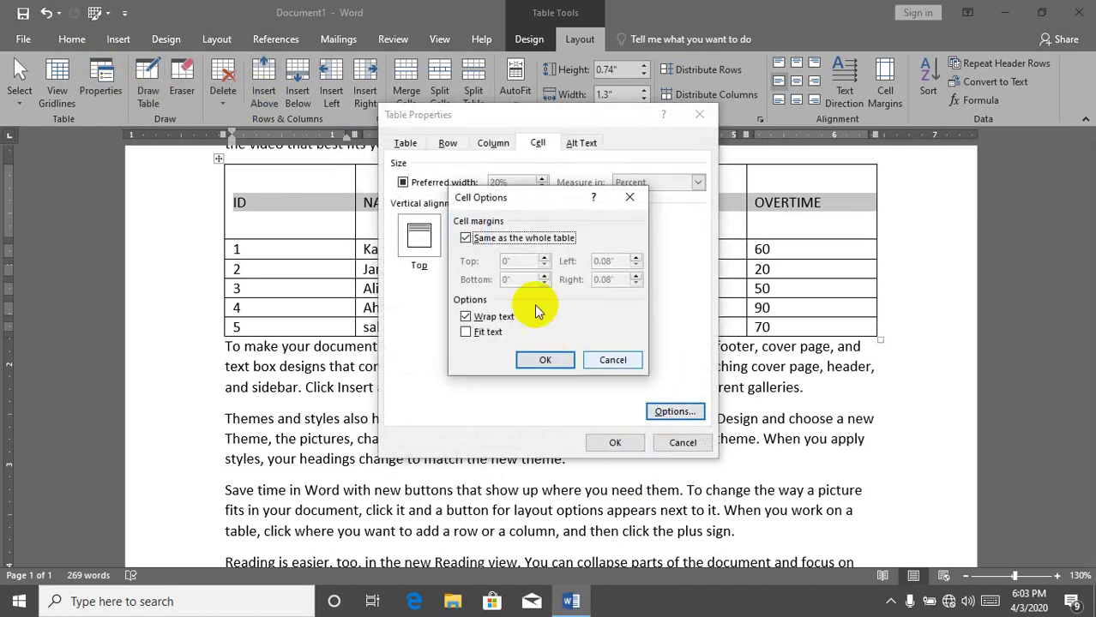
Set cell margins separately, then add alt text titled 'itk' described 'personal salary'
click(467, 239)
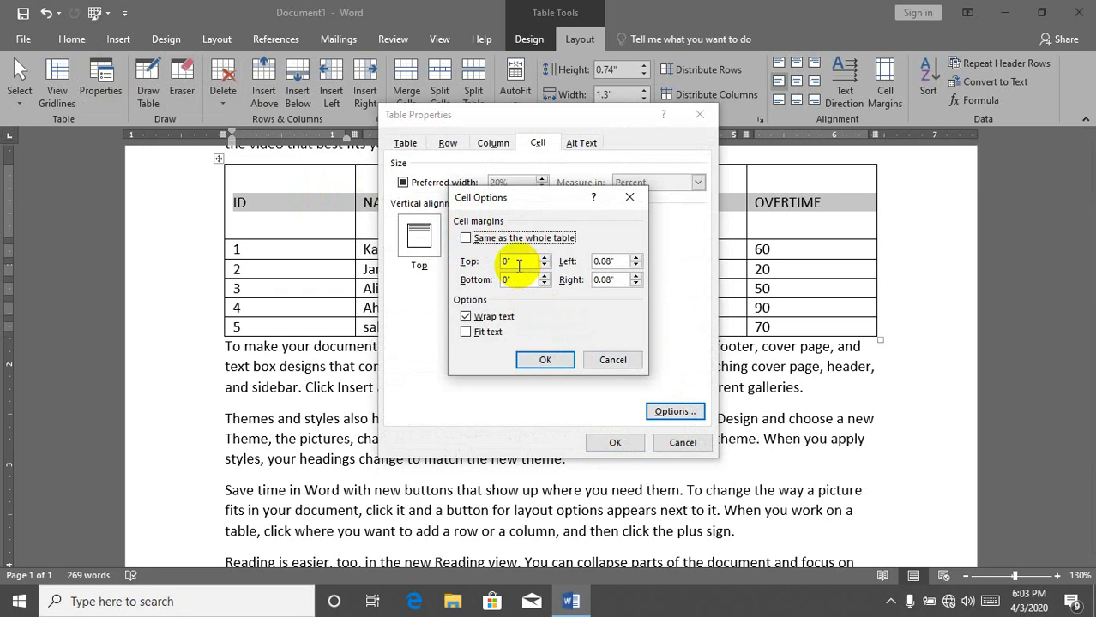
click(635, 200)
click(584, 143)
text(personal salary)
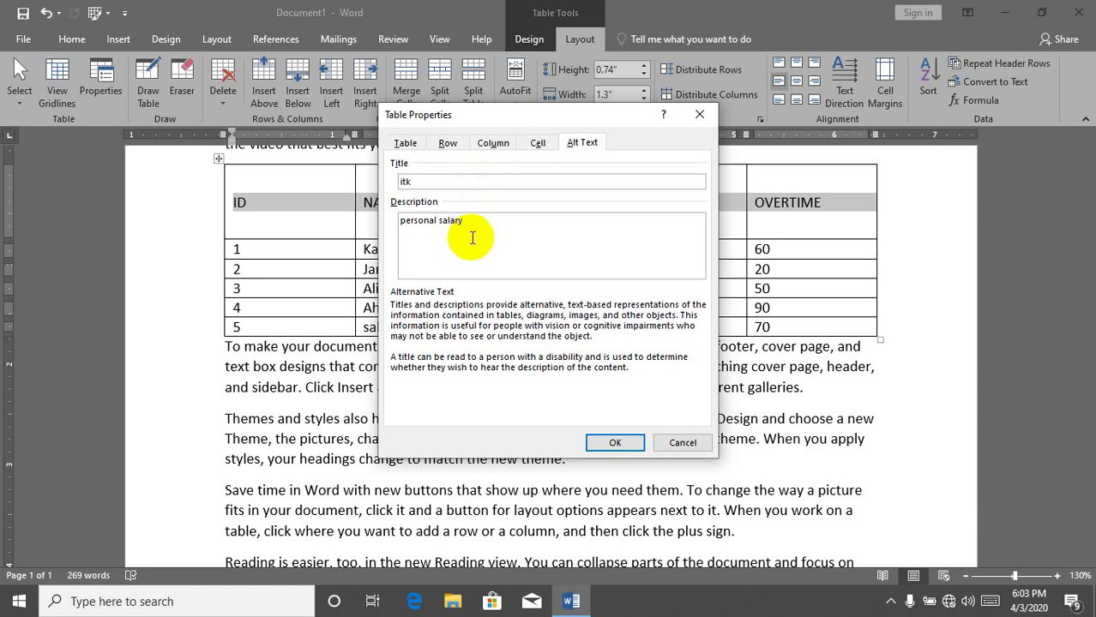
click(611, 441)
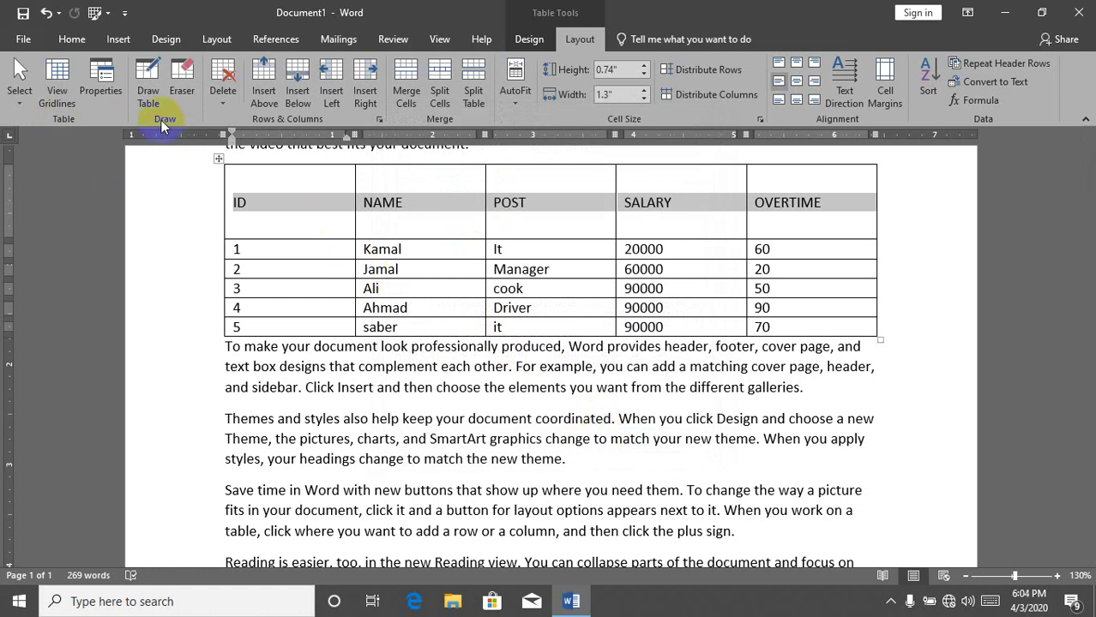
Delete all the sample paragraphs with Ctrl+A and Delete, then click into the table
click(426, 367)
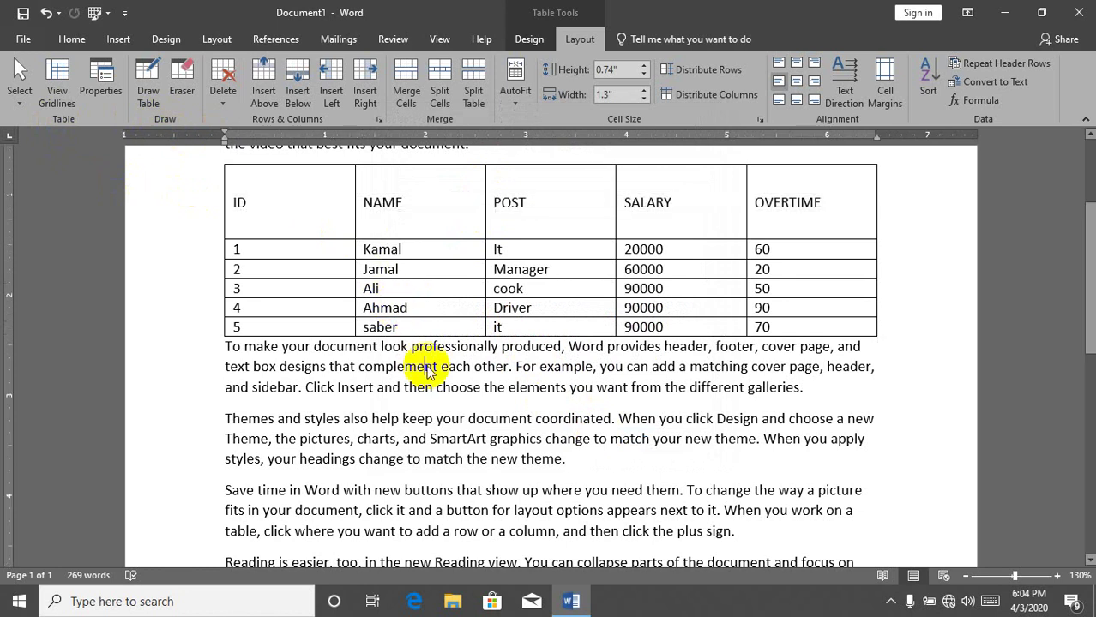
drag(426, 367, 427, 367)
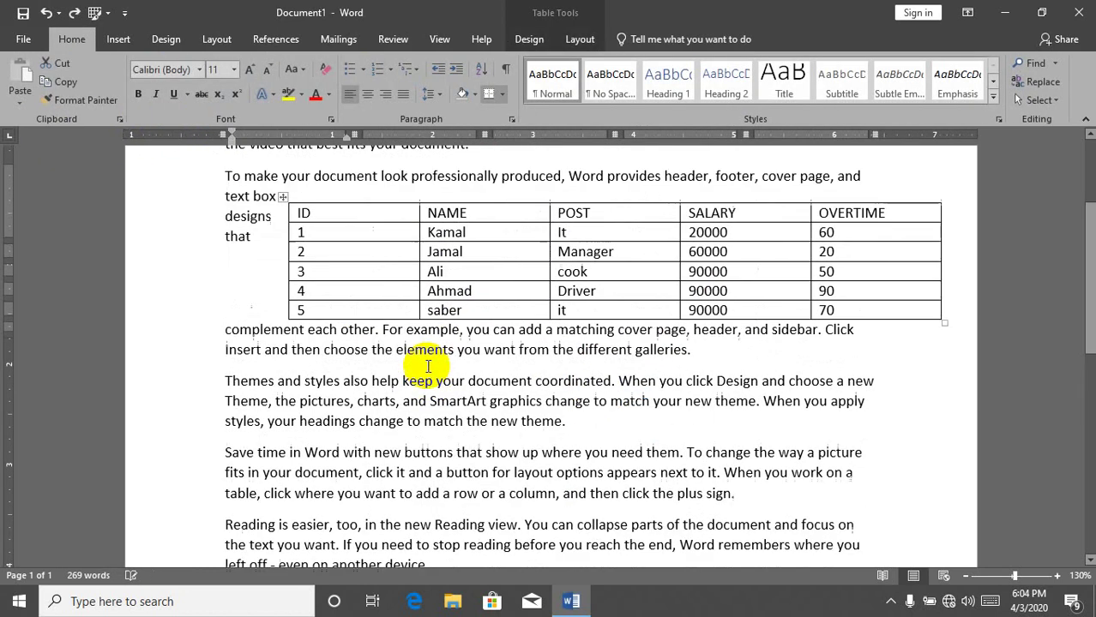
key(ctrl+a)
key(Delete)
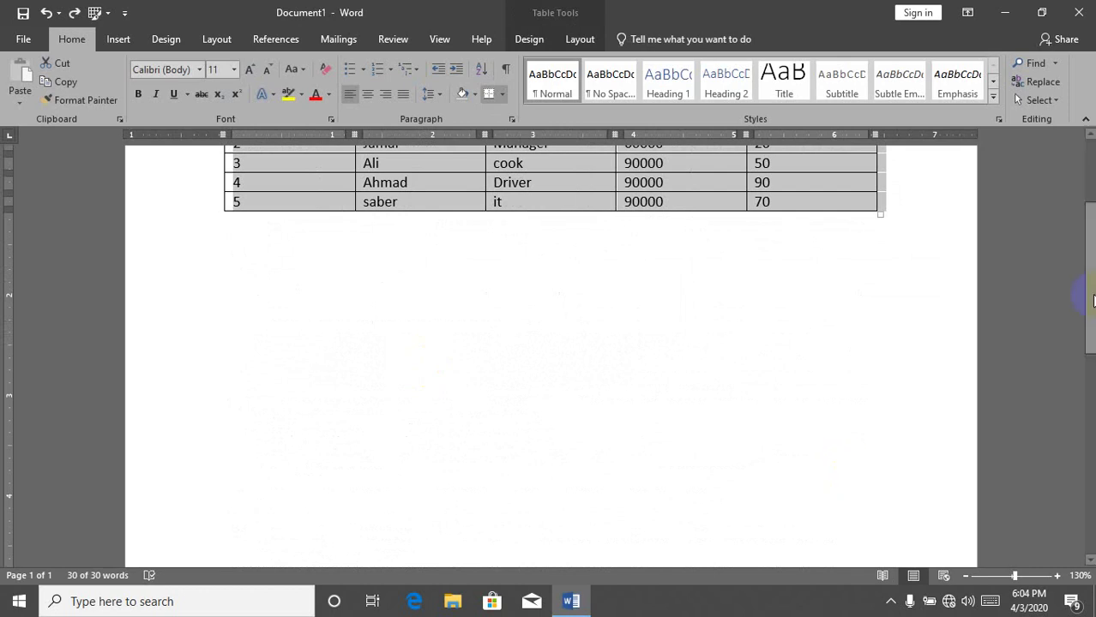
scroll(1093, 300, up, 5)
click(496, 500)
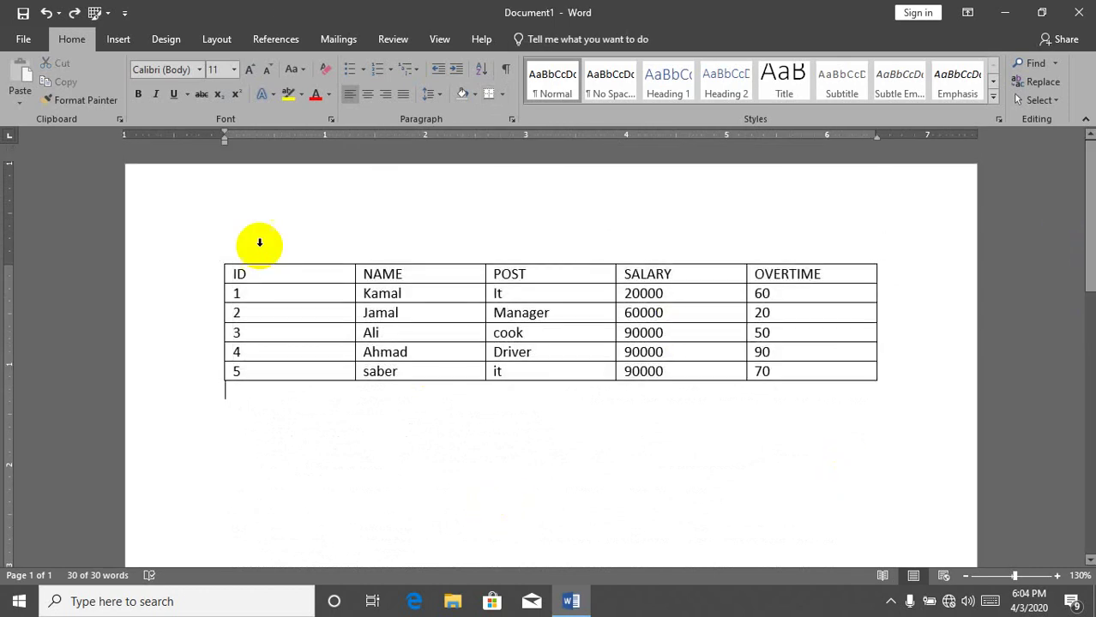
click(438, 309)
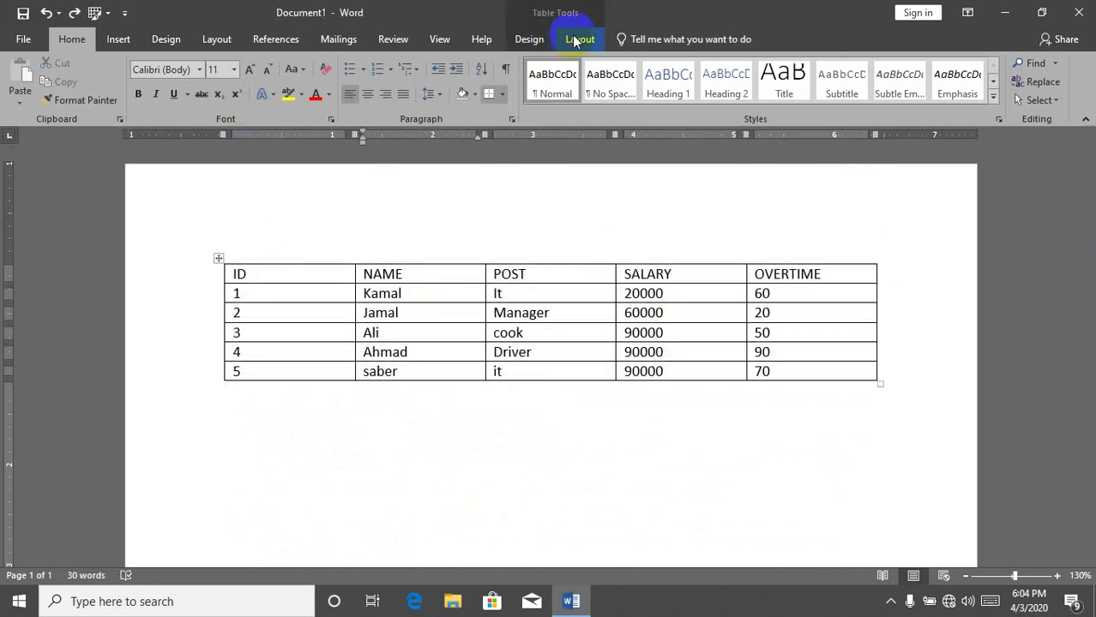
Browse the Borders dropdown on Table Tools Design, then return to the Layout tools
click(576, 40)
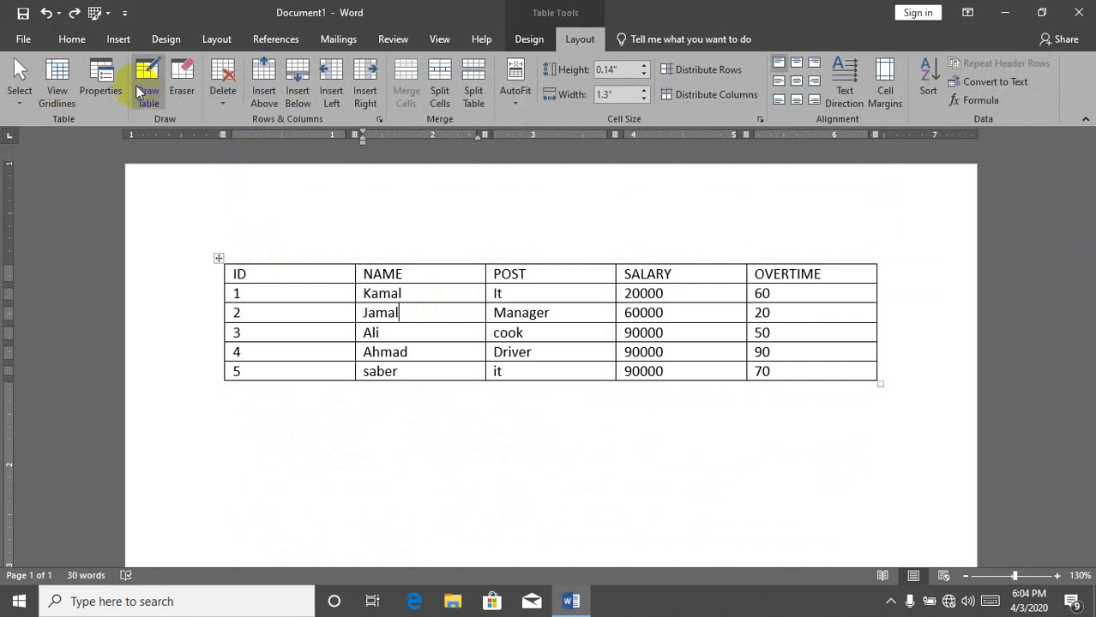
click(525, 36)
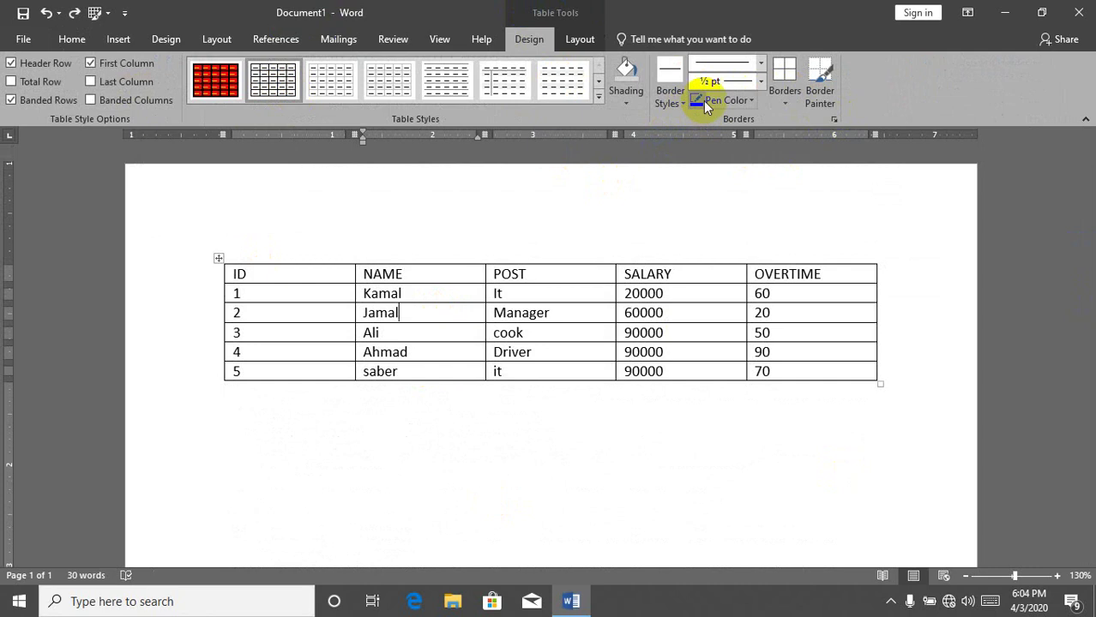
click(777, 97)
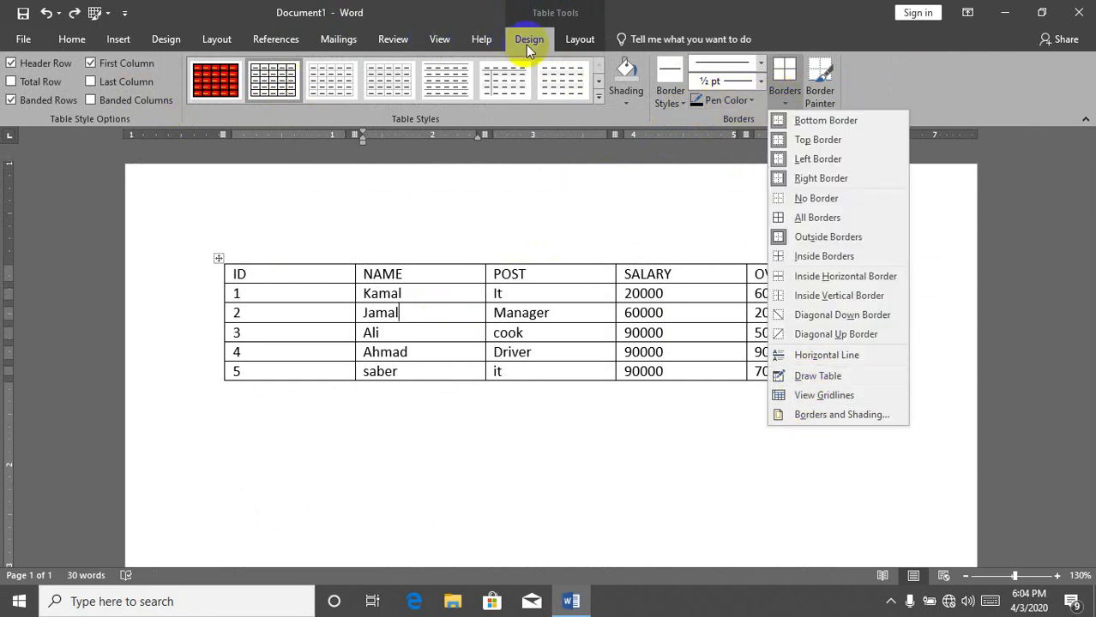
click(579, 39)
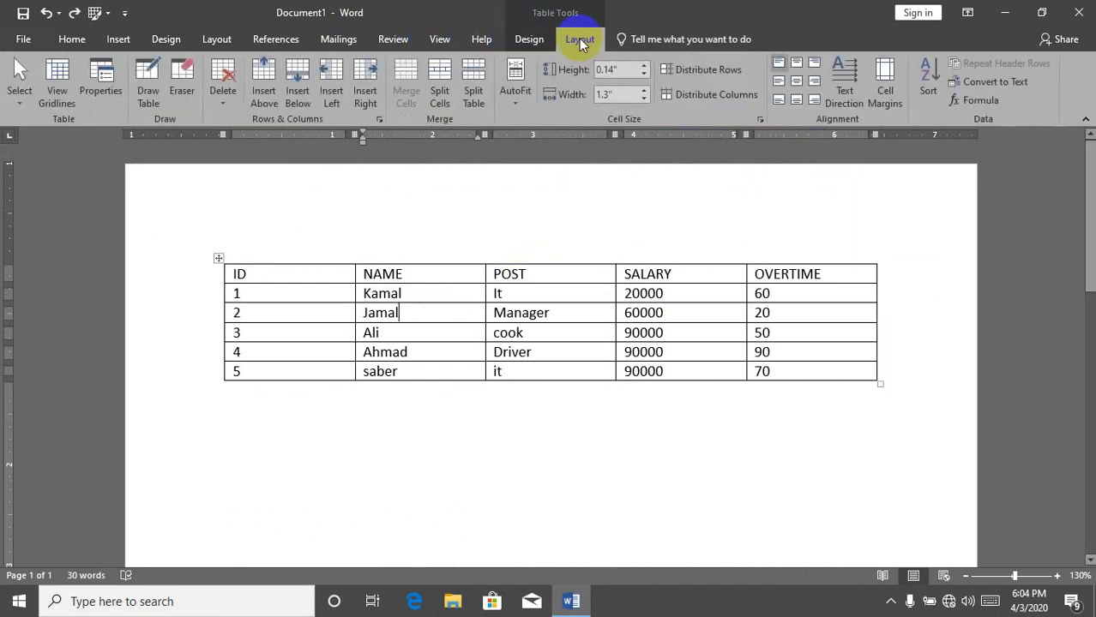
Draw a new table outline below the employee table with a full-width top row
click(144, 82)
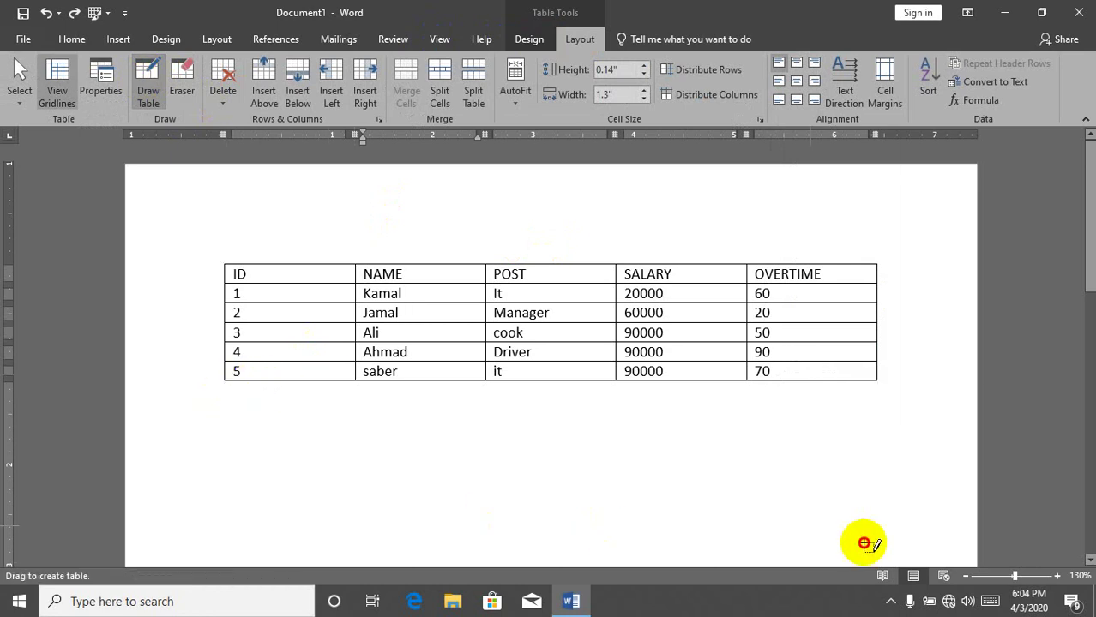
drag(864, 543, 866, 546)
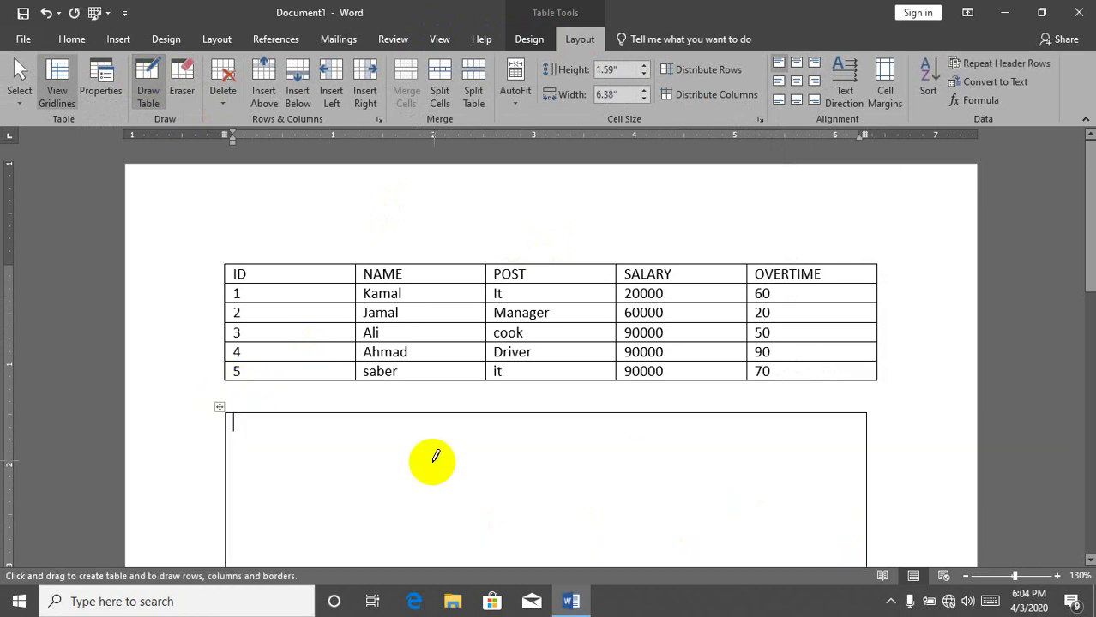
scroll(1089, 223, down, 2)
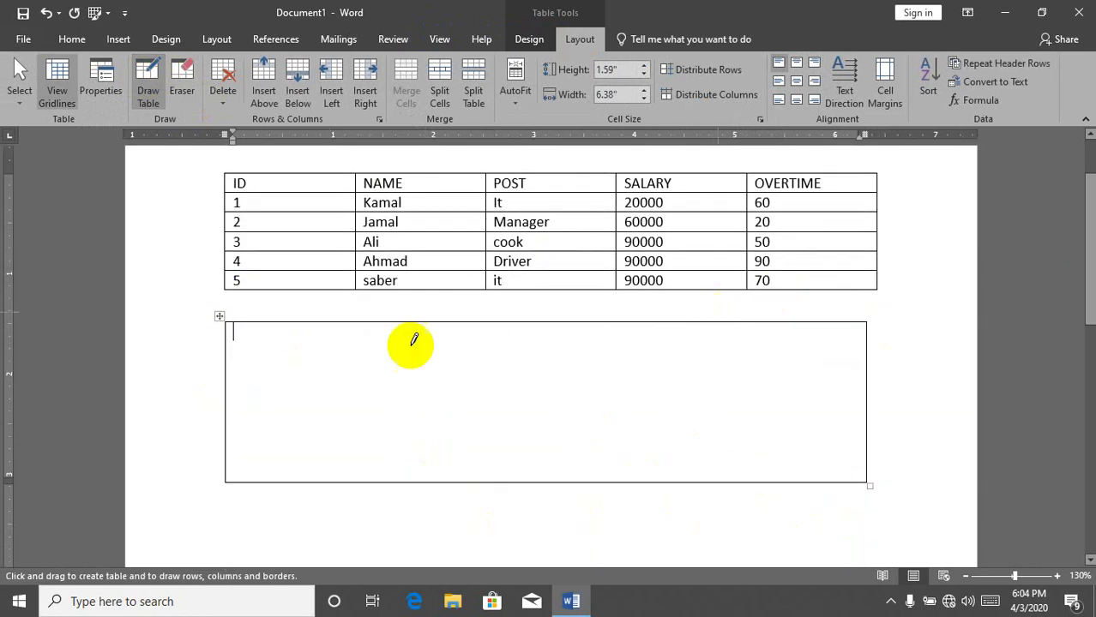
mouse_move(228, 355)
mouse_down()
mouse_move(838, 381)
mouse_move(844, 367)
mouse_up()
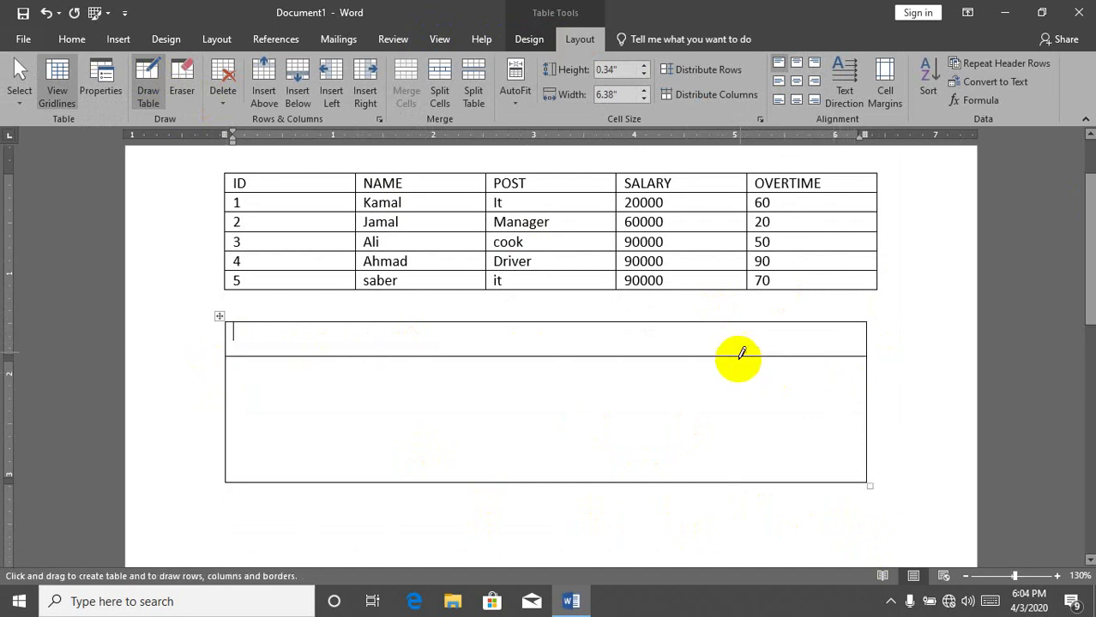
Draw row and column lines forming a two-cell middle row and seven-cell bottom row
drag(698, 358, 709, 476)
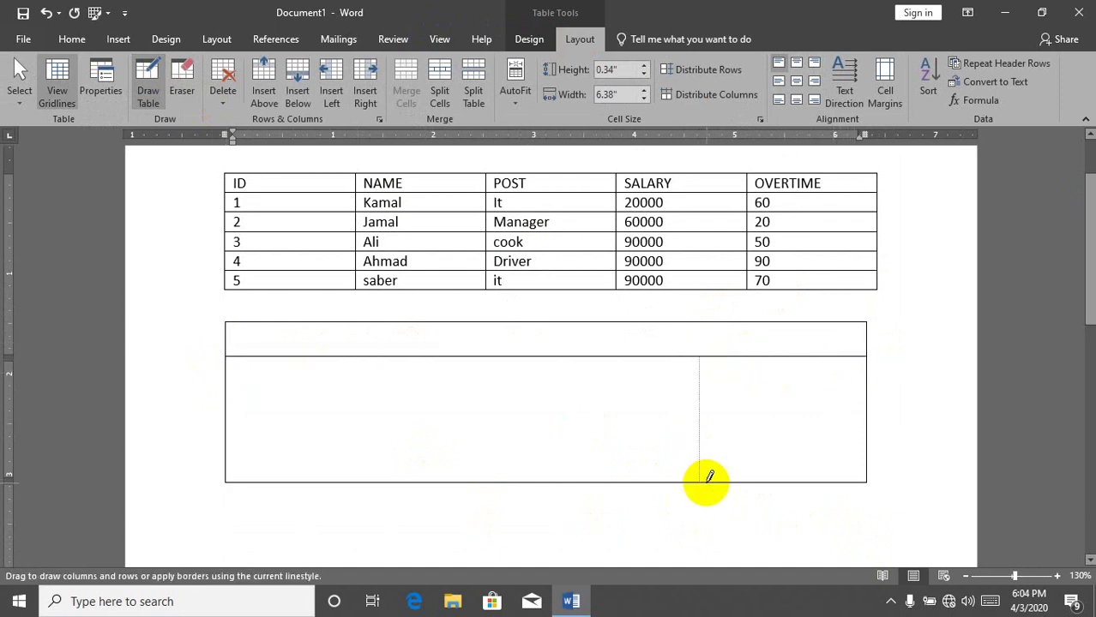
mouse_move(701, 388)
mouse_down()
mouse_move(865, 378)
mouse_move(865, 389)
mouse_up()
drag(788, 393, 790, 468)
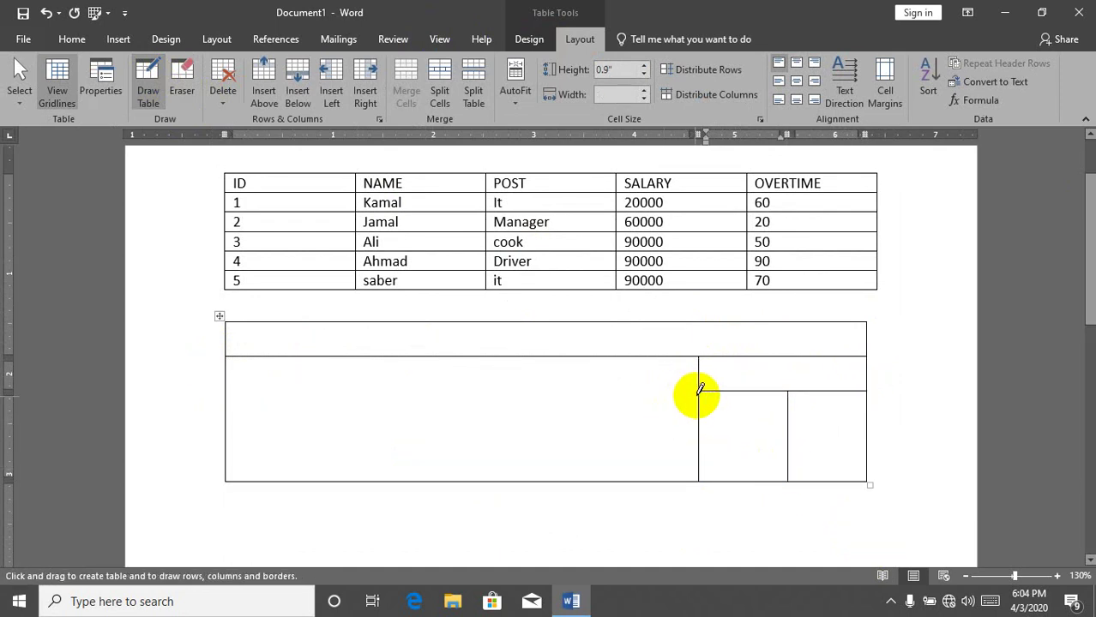
drag(701, 388, 300, 391)
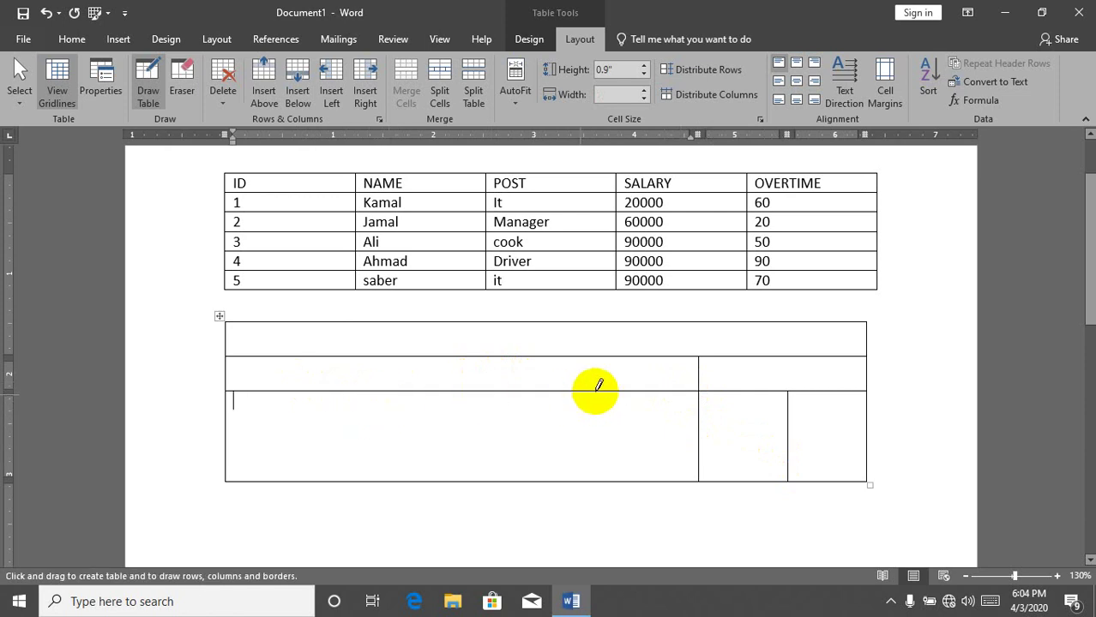
drag(612, 395, 614, 479)
drag(539, 393, 542, 478)
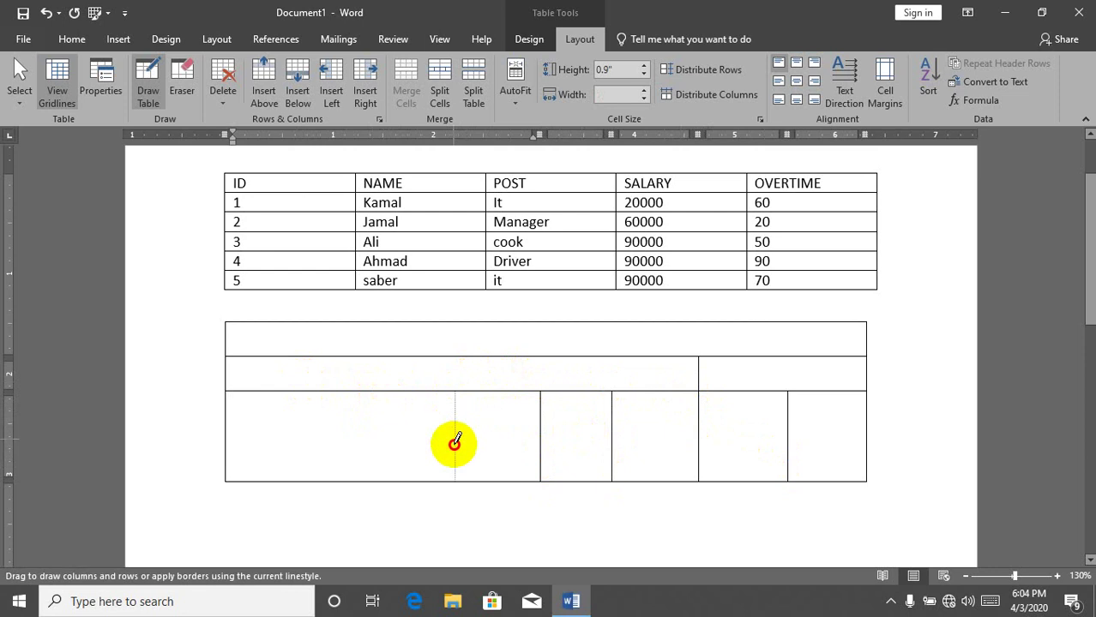
drag(457, 392, 454, 470)
drag(343, 392, 344, 479)
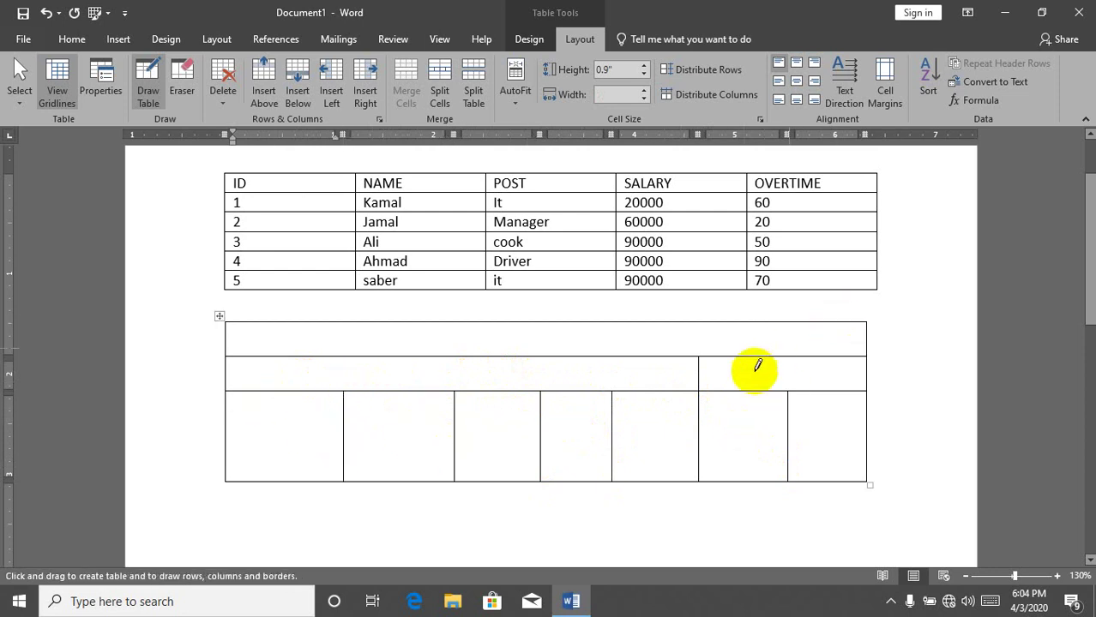
key(Escape)
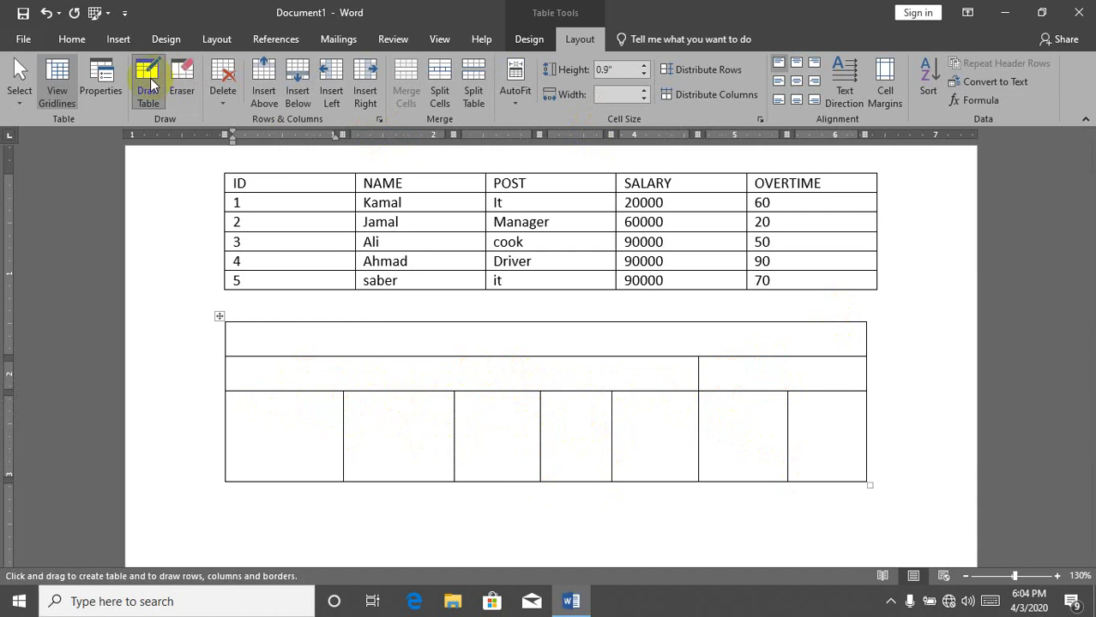
click(779, 378)
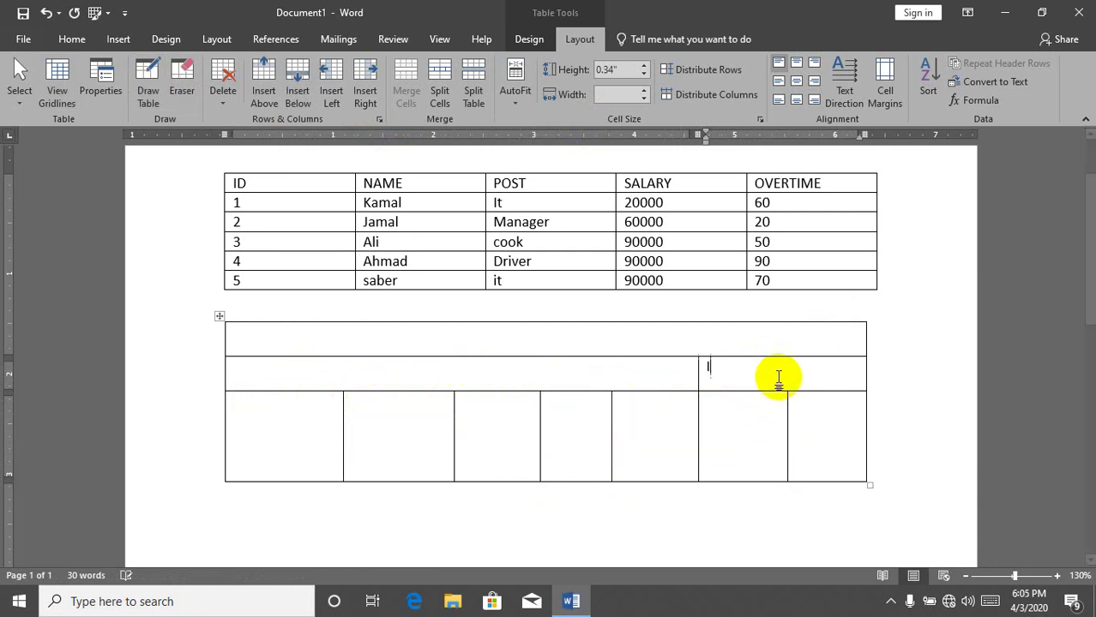
Type test text 'ID' in a new-table cell, right-align it, then delete it
text(ID)
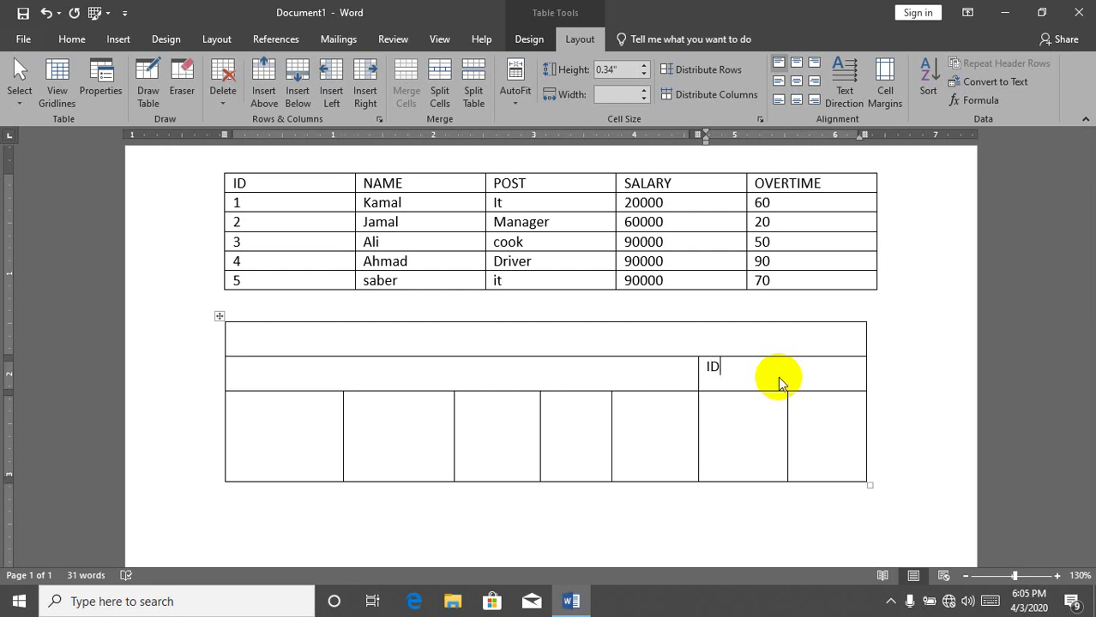
key(alt+F4)
key(Escape)
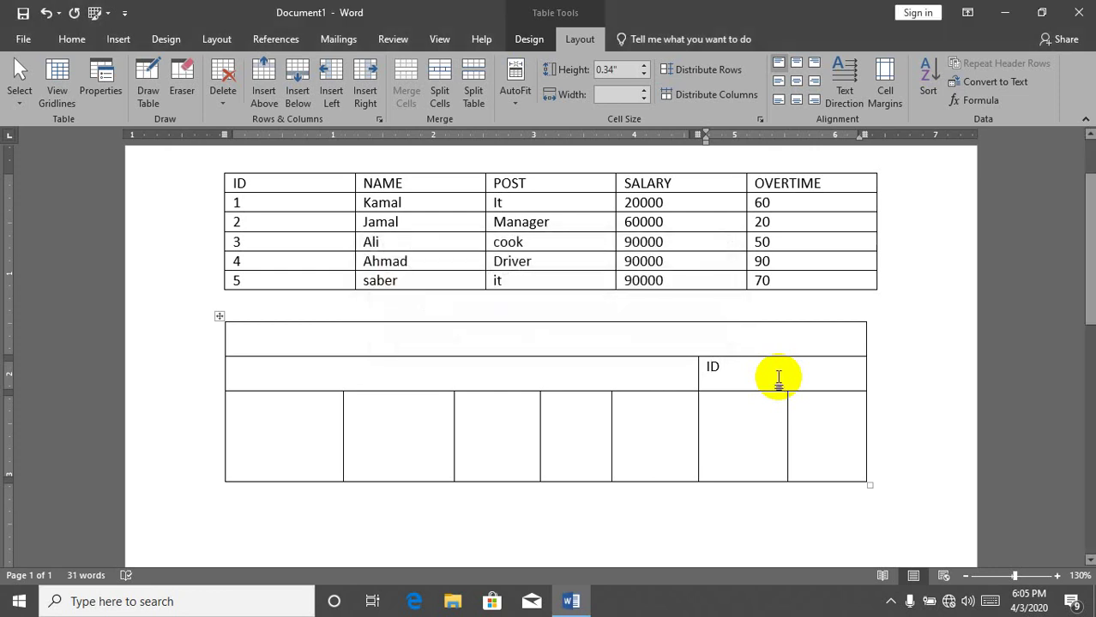
key(ctrl+r)
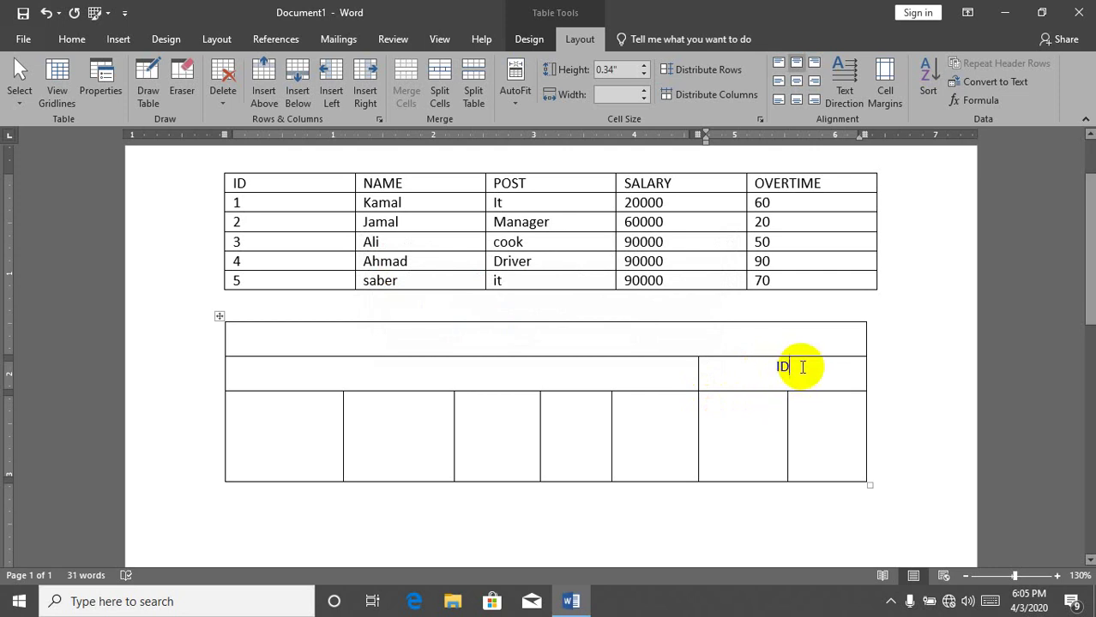
key(BackSpace)
key(BackSpace)
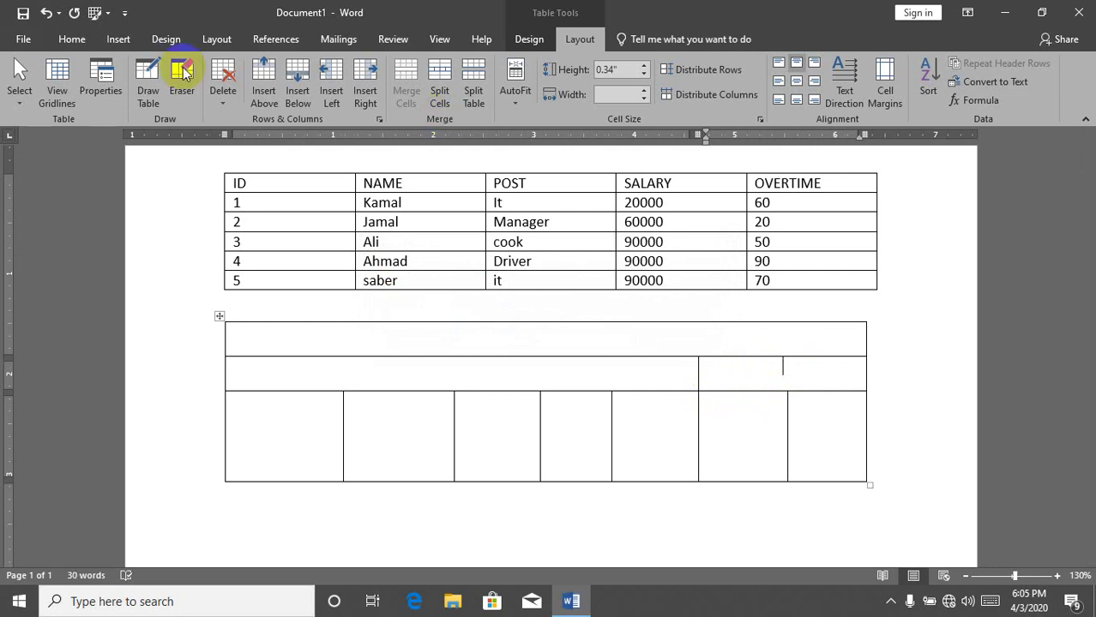
Draw a row line across the two rightmost bottom cells, undoing the test 'NAME' text
click(147, 79)
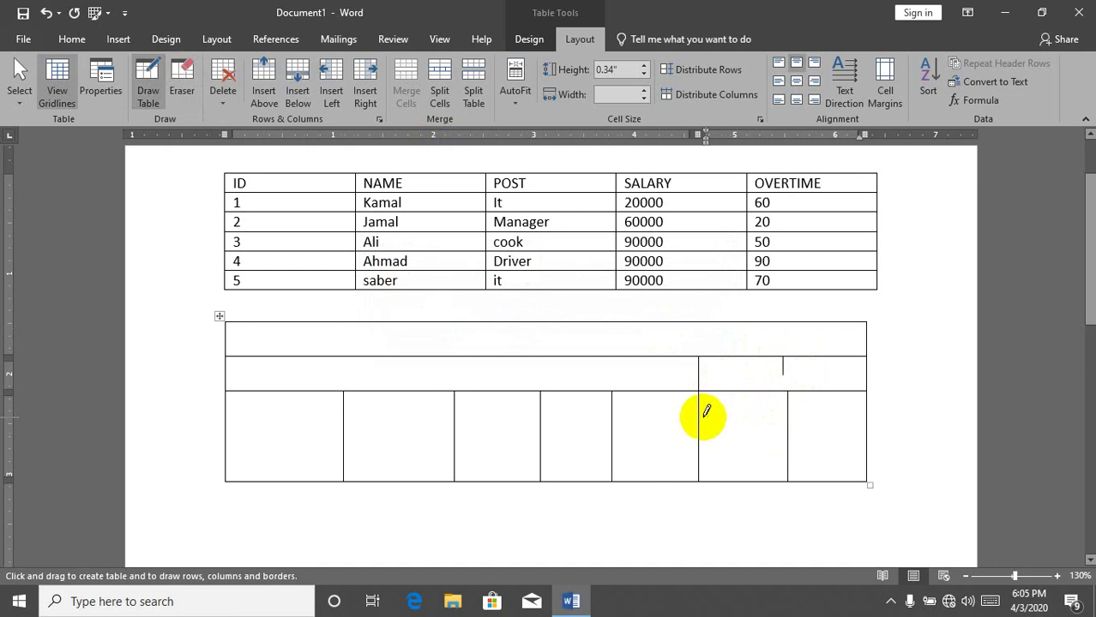
drag(701, 420, 860, 422)
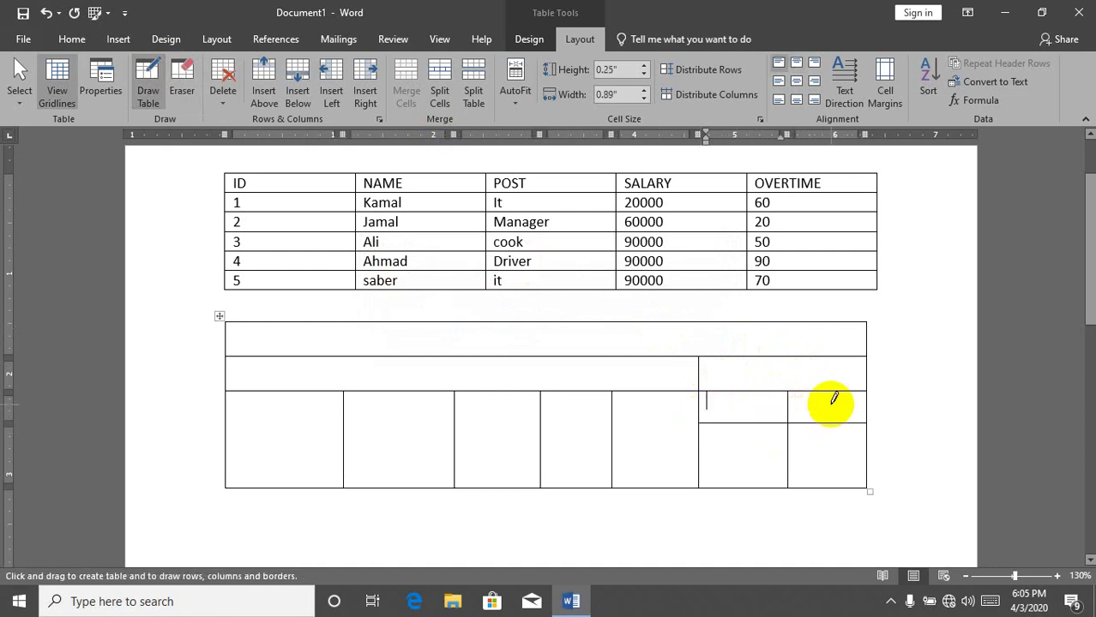
text(NAM)
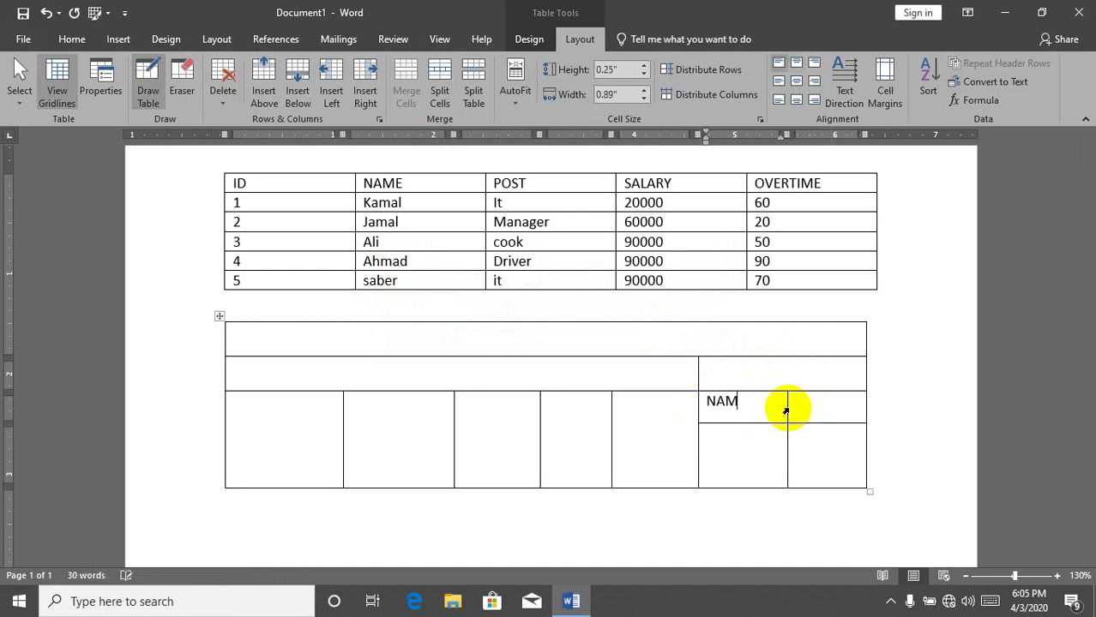
text(E)
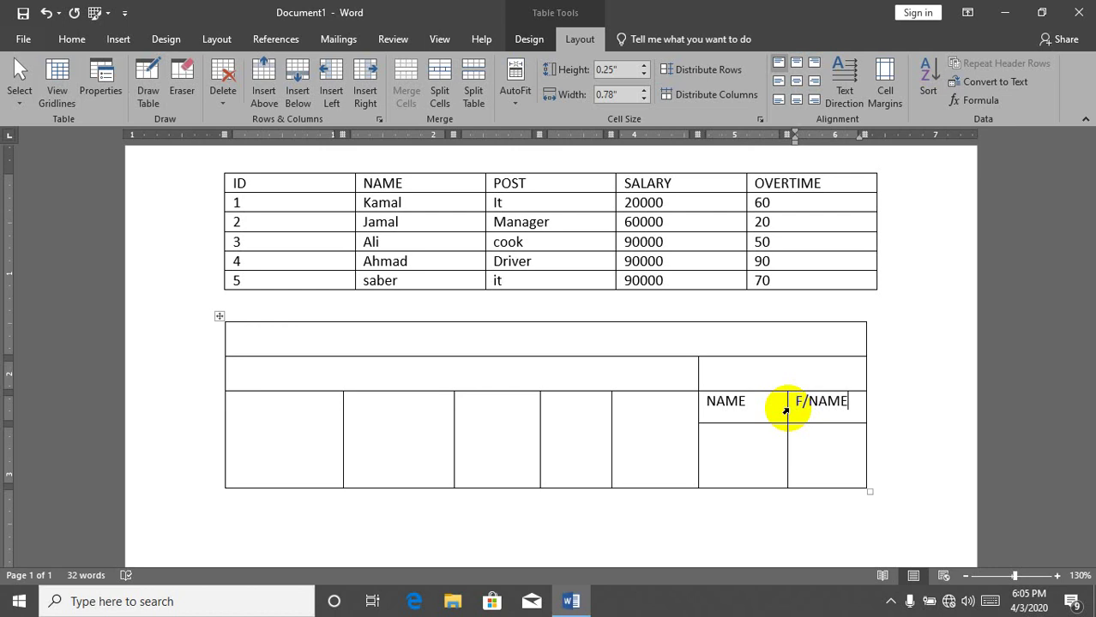
key(ctrl+z)
key(ctrl+z)
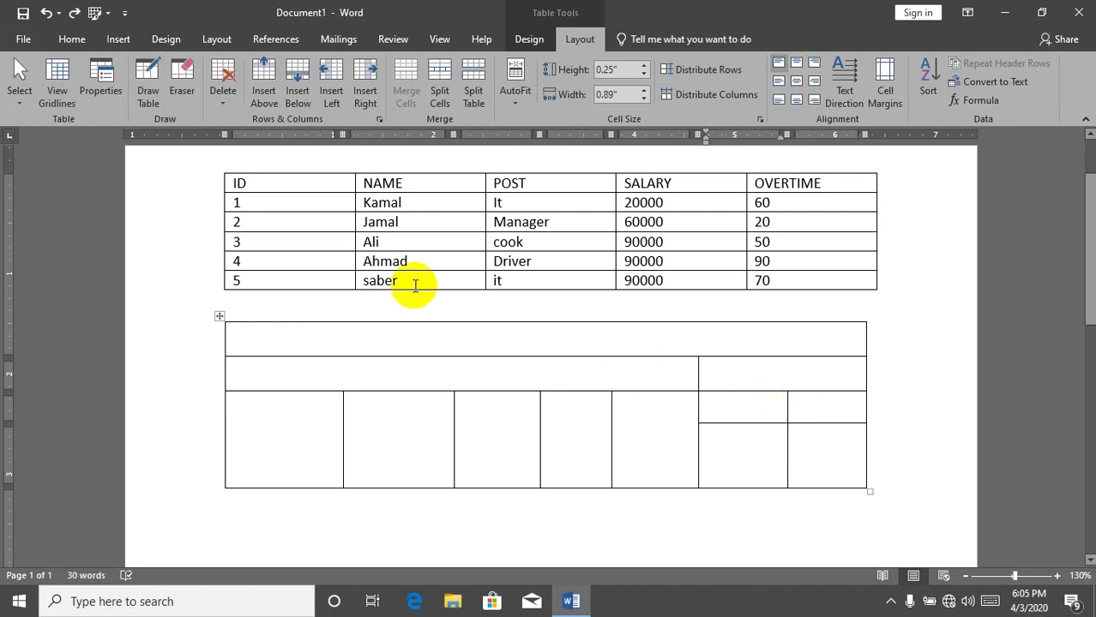
Use the Eraser to remove every partition and border of the hand-drawn second table
click(183, 93)
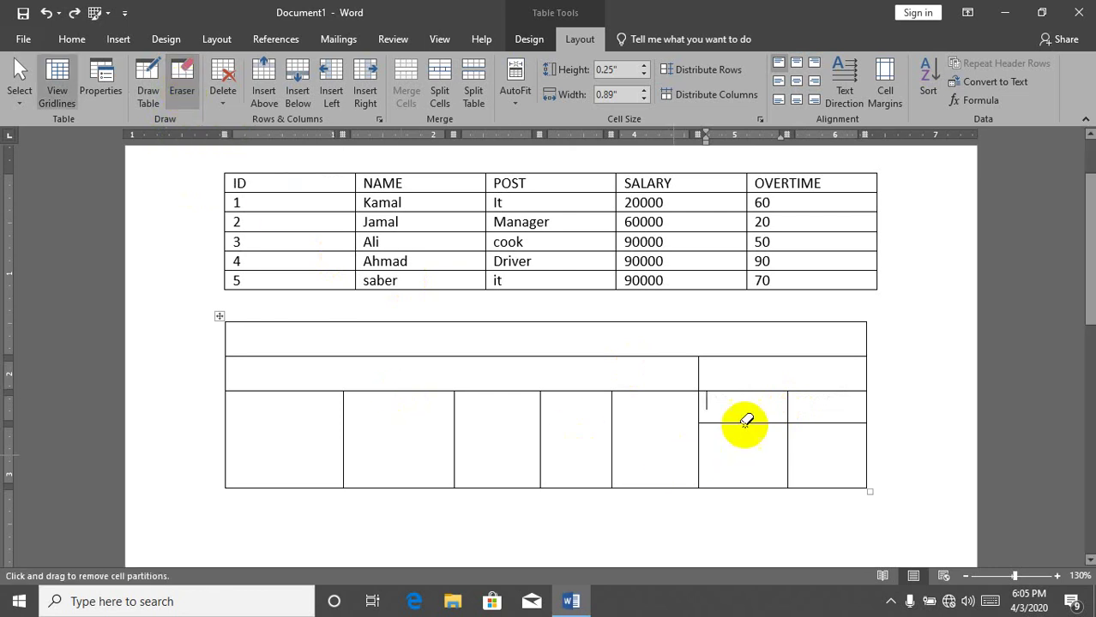
drag(739, 417, 814, 476)
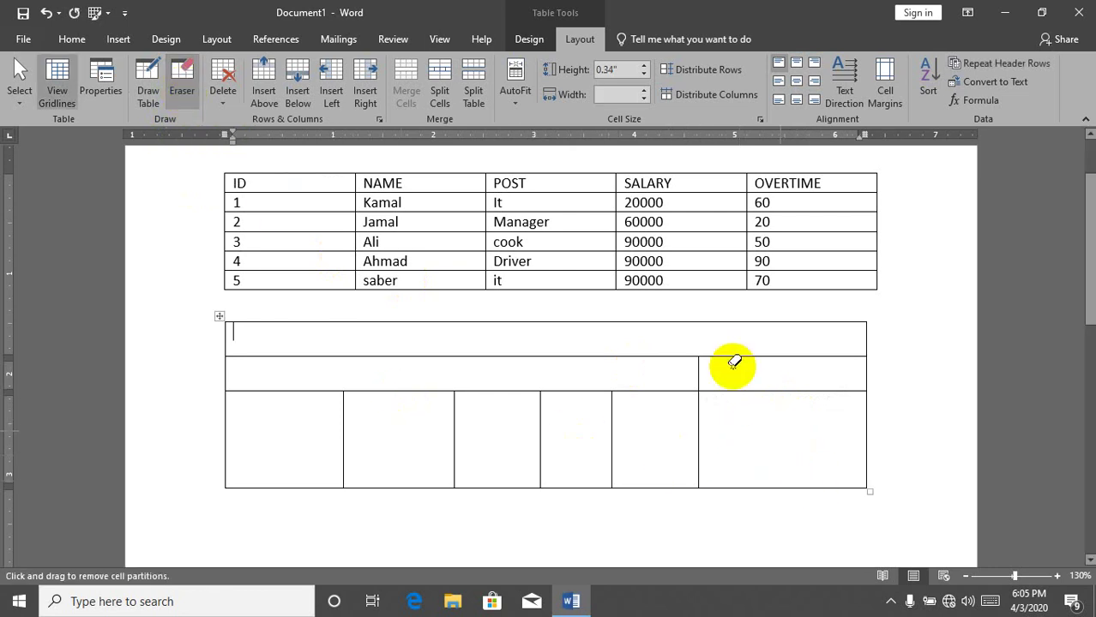
drag(313, 459, 634, 481)
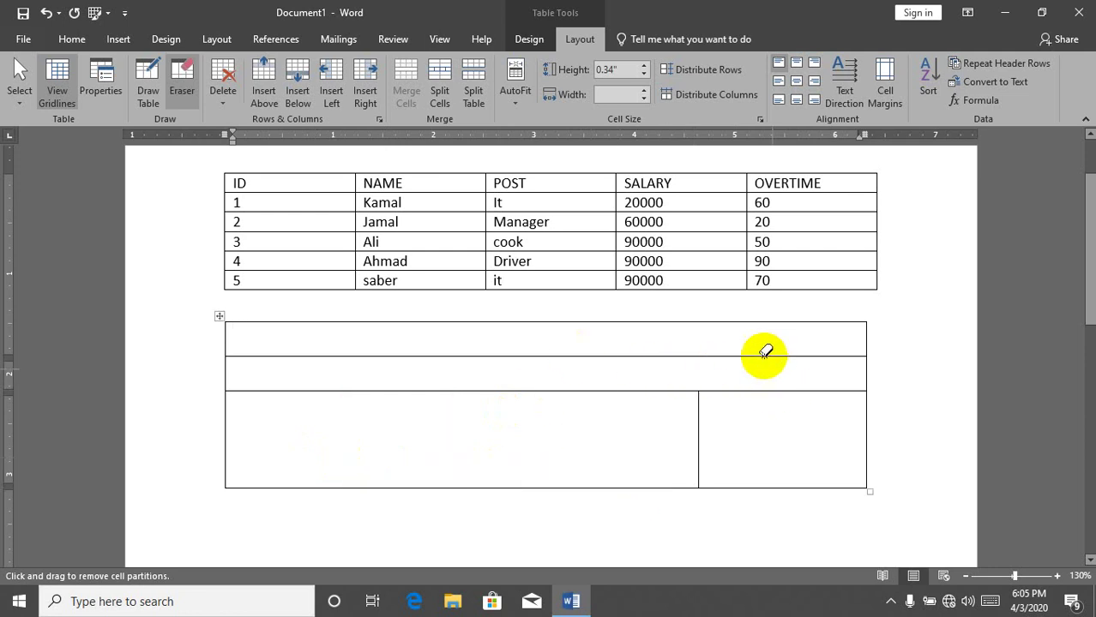
drag(761, 341, 665, 483)
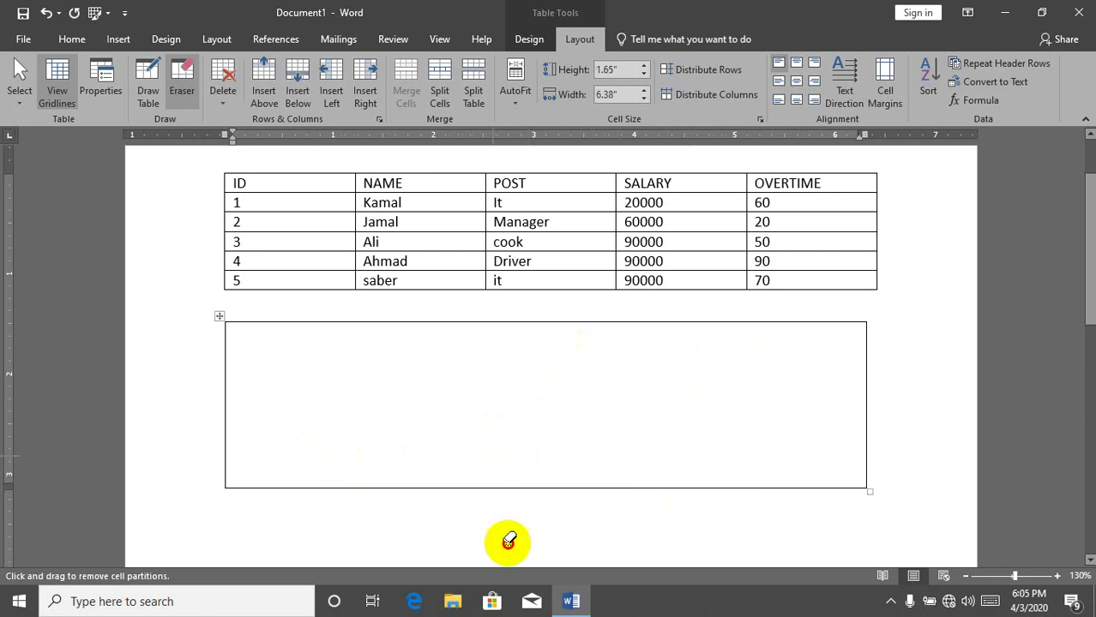
drag(506, 539, 568, 399)
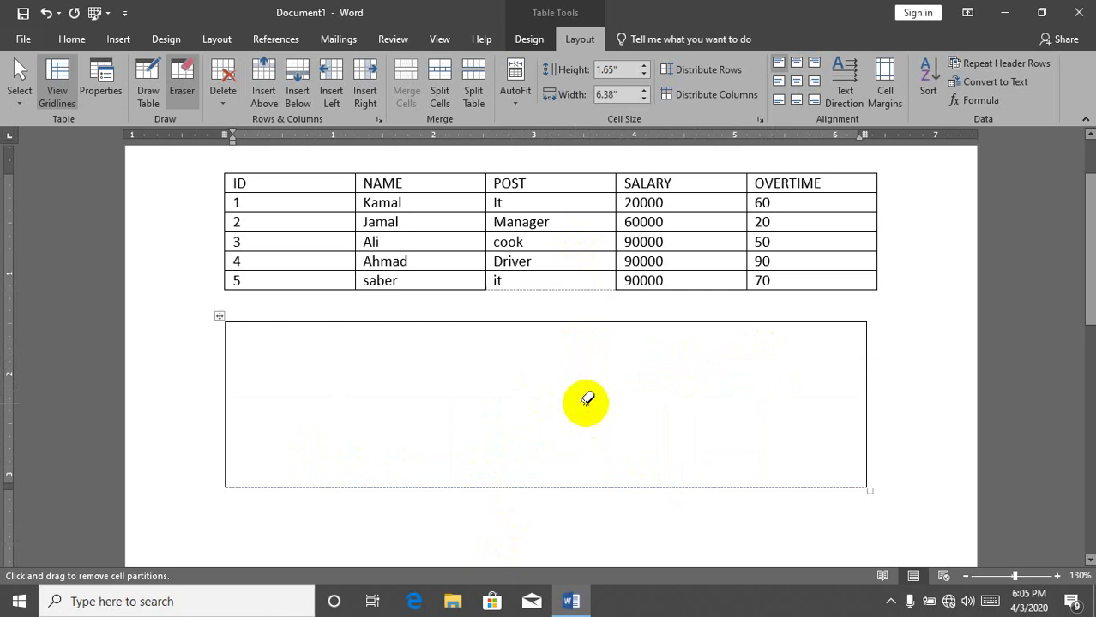
drag(933, 342, 604, 404)
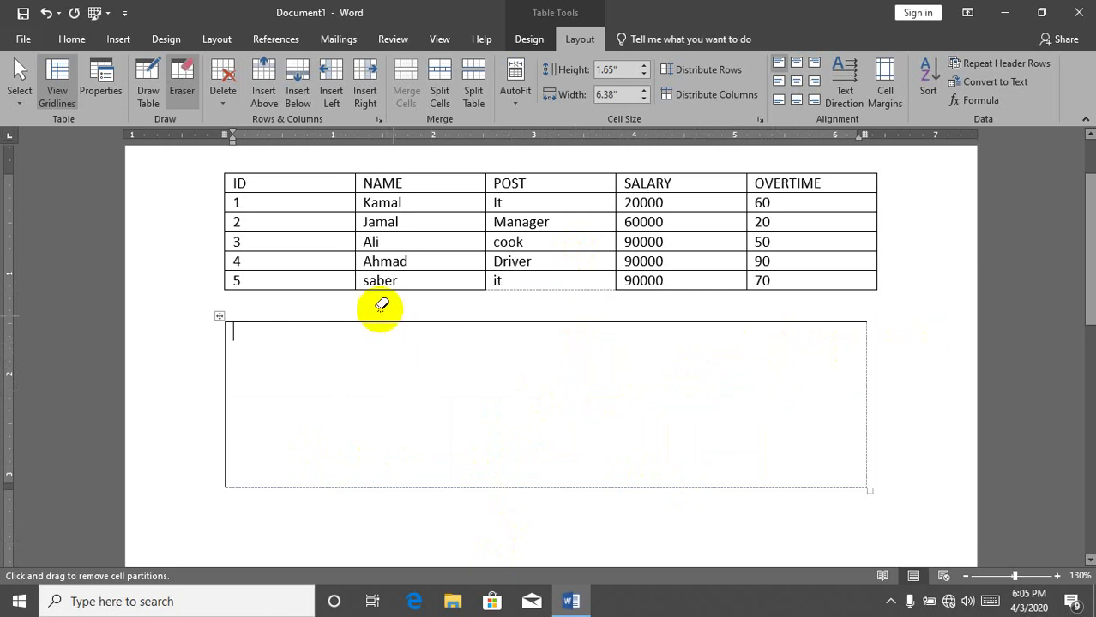
drag(379, 305, 255, 415)
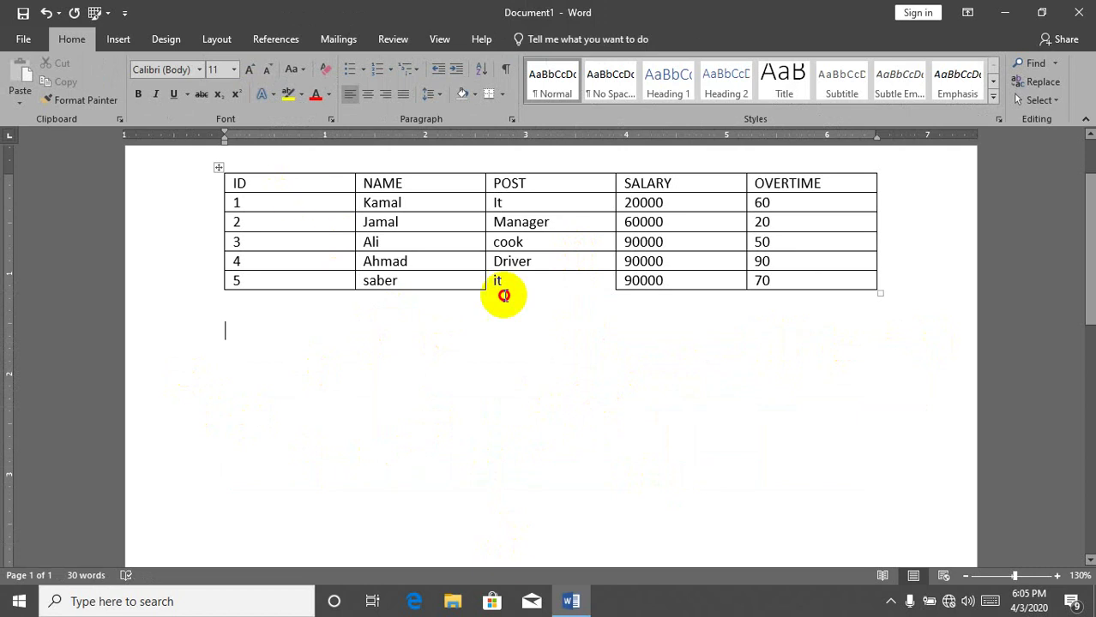
drag(293, 195, 588, 330)
click(476, 243)
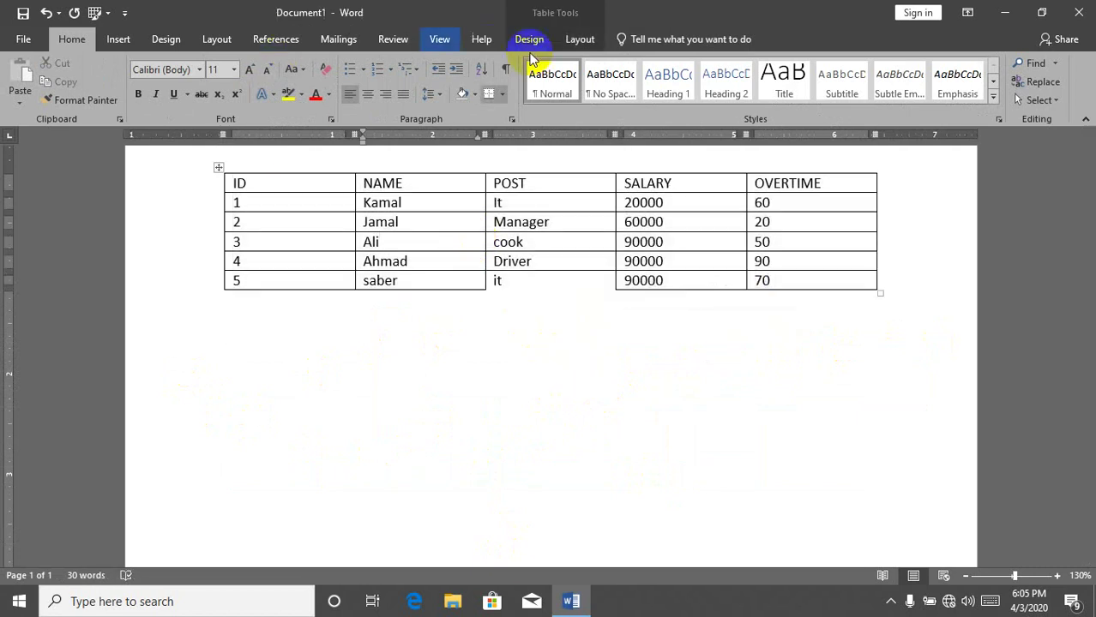
Erase a line in the employee table with the Layout Eraser
click(578, 40)
click(174, 75)
drag(233, 169, 608, 342)
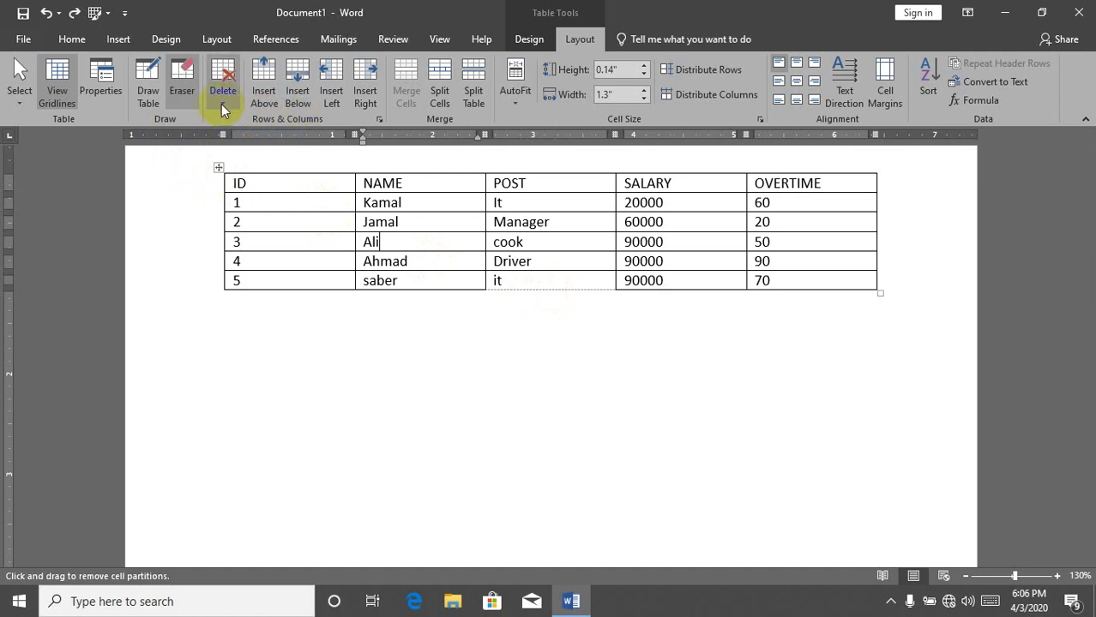
Undo and redo to restore the missing line, then show the Delete options from the Kamal cell
key(ctrl+z)
key(ctrl+y)
key(ctrl+y)
key(ctrl+y)
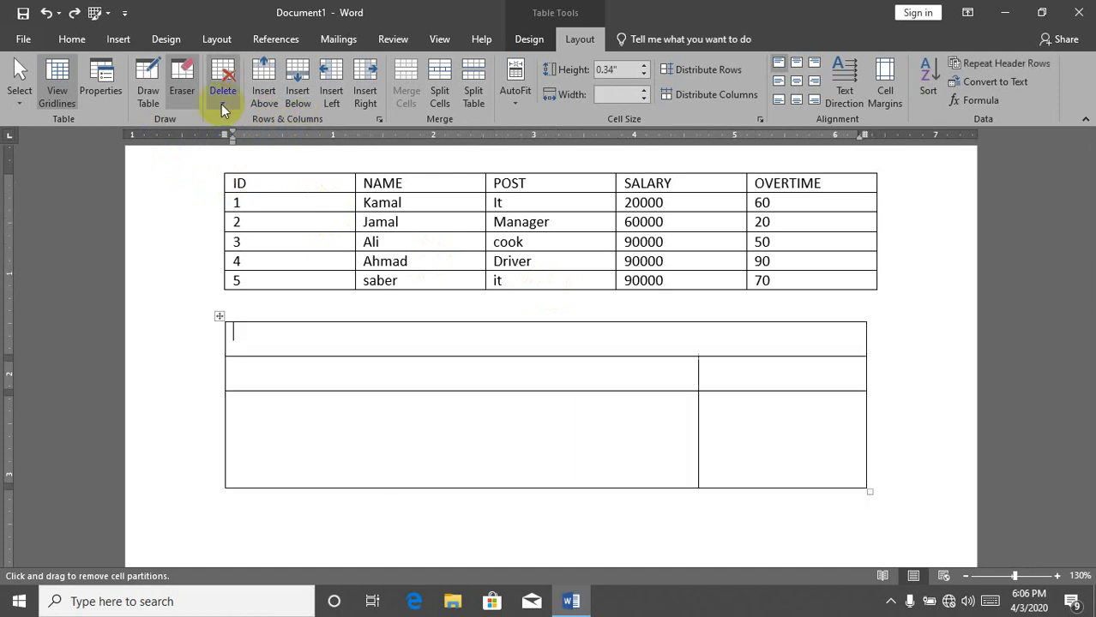
key(ctrl+y)
key(ctrl+y)
key(ctrl+y)
key(ctrl+z)
key(ctrl+z)
key(ctrl+z)
key(ctrl+z)
key(ctrl+z)
key(ctrl+z)
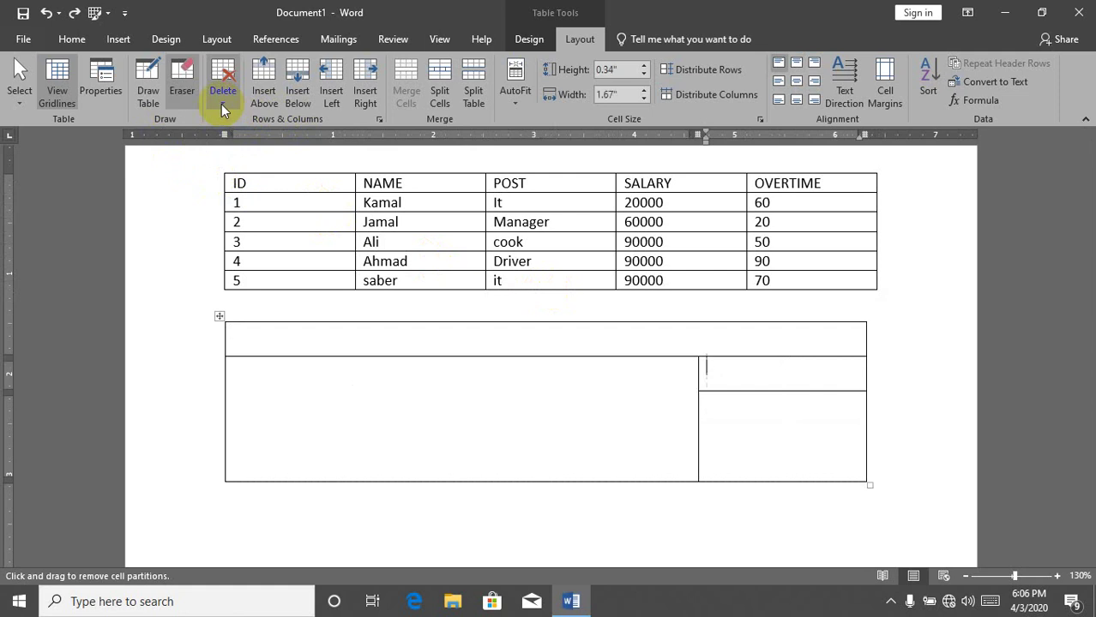
key(ctrl+z)
key(ctrl+z)
key(ctrl+z)
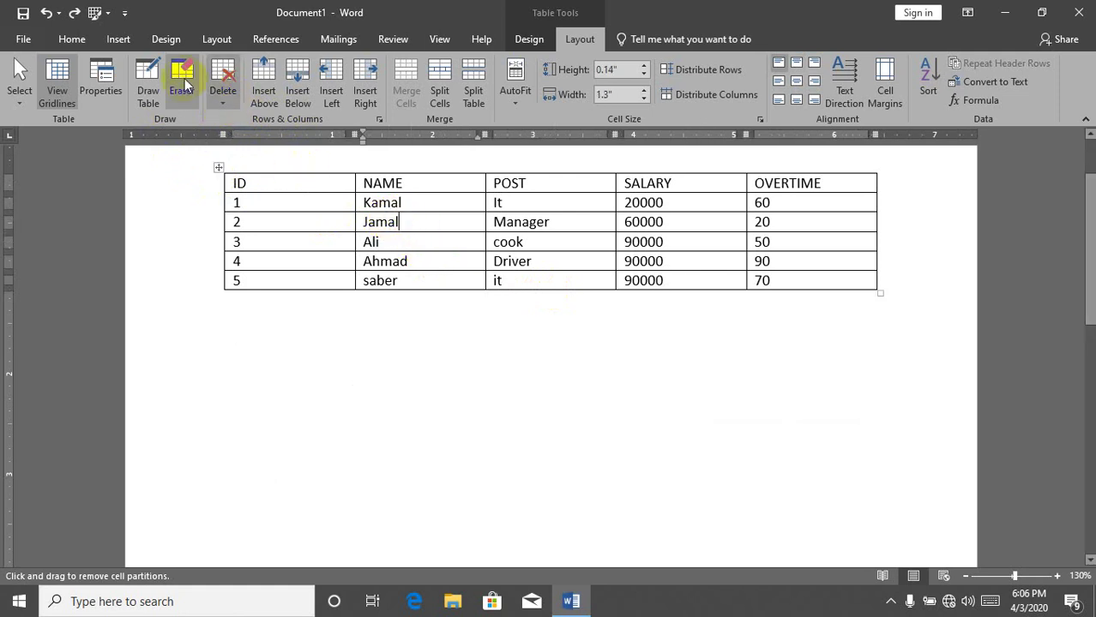
click(453, 199)
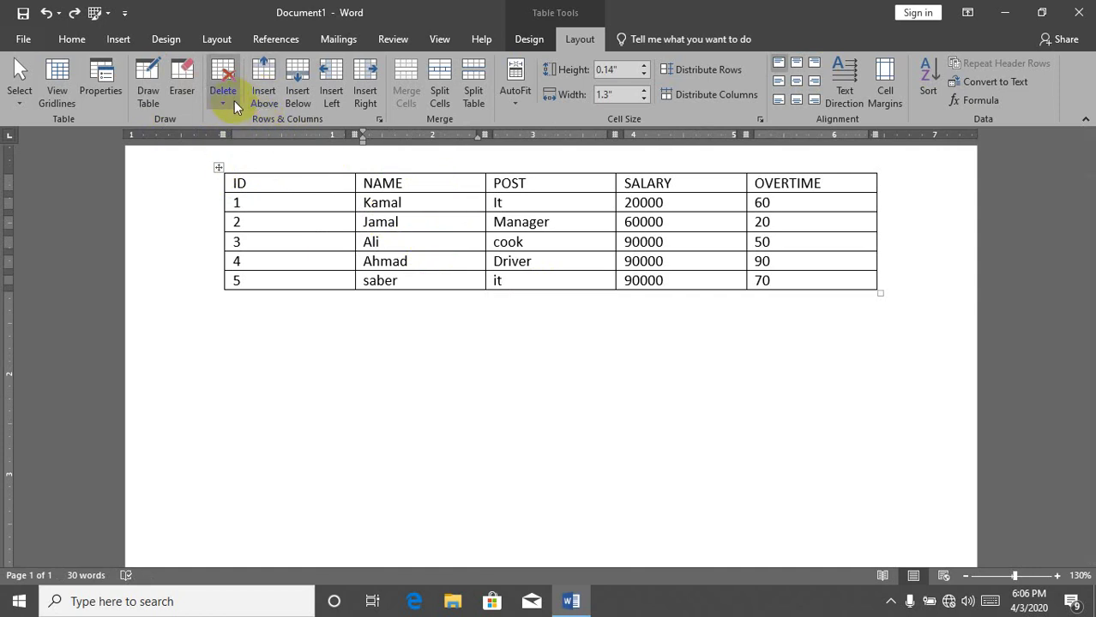
click(235, 101)
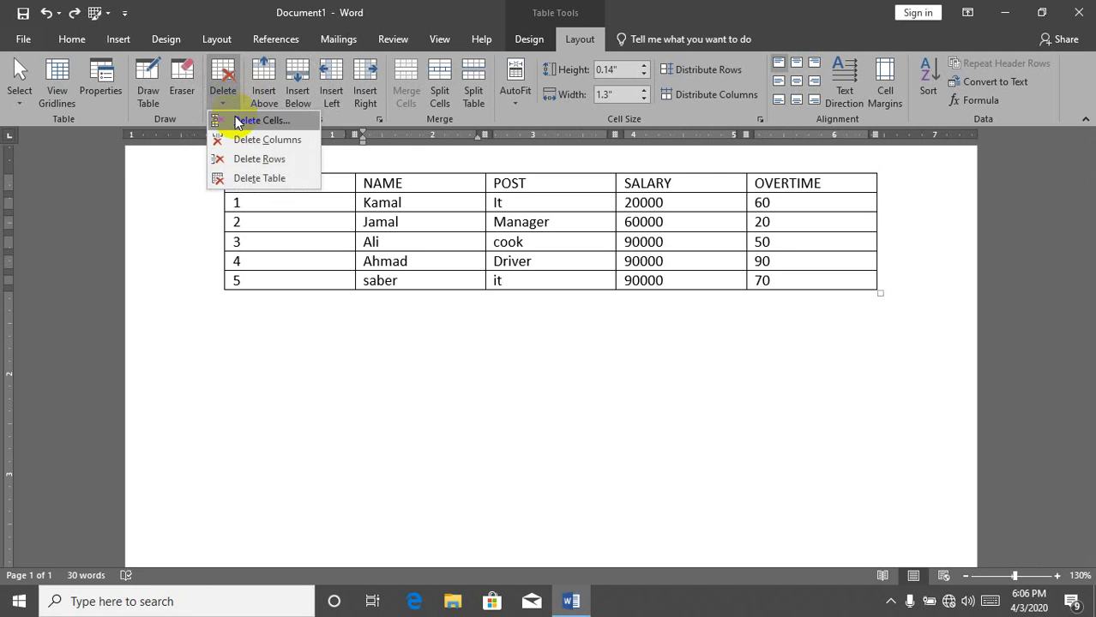
click(444, 207)
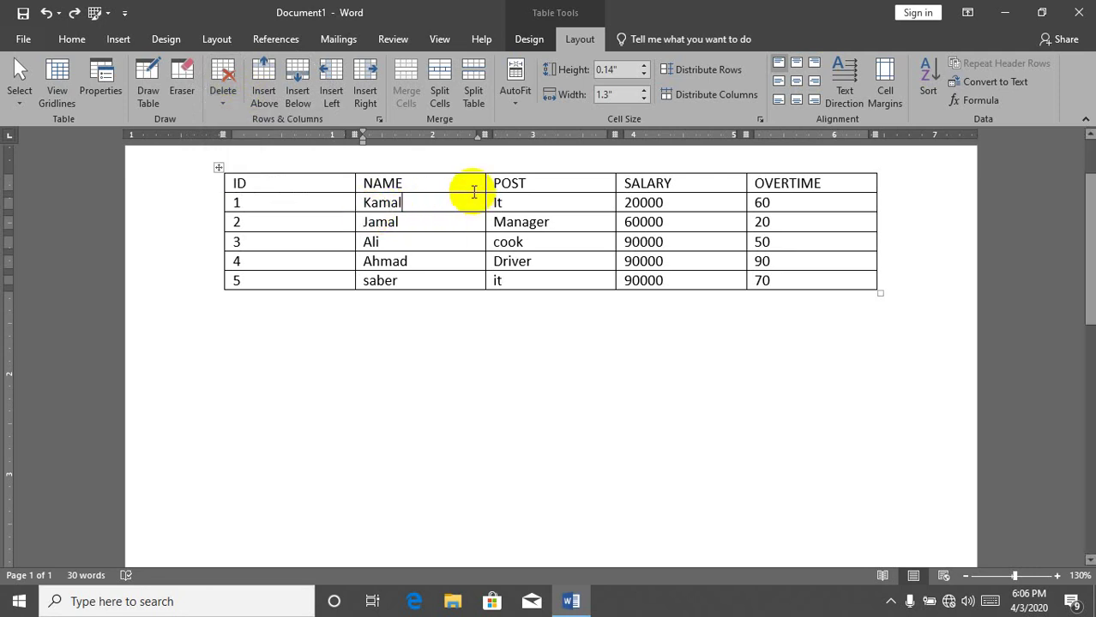
click(224, 92)
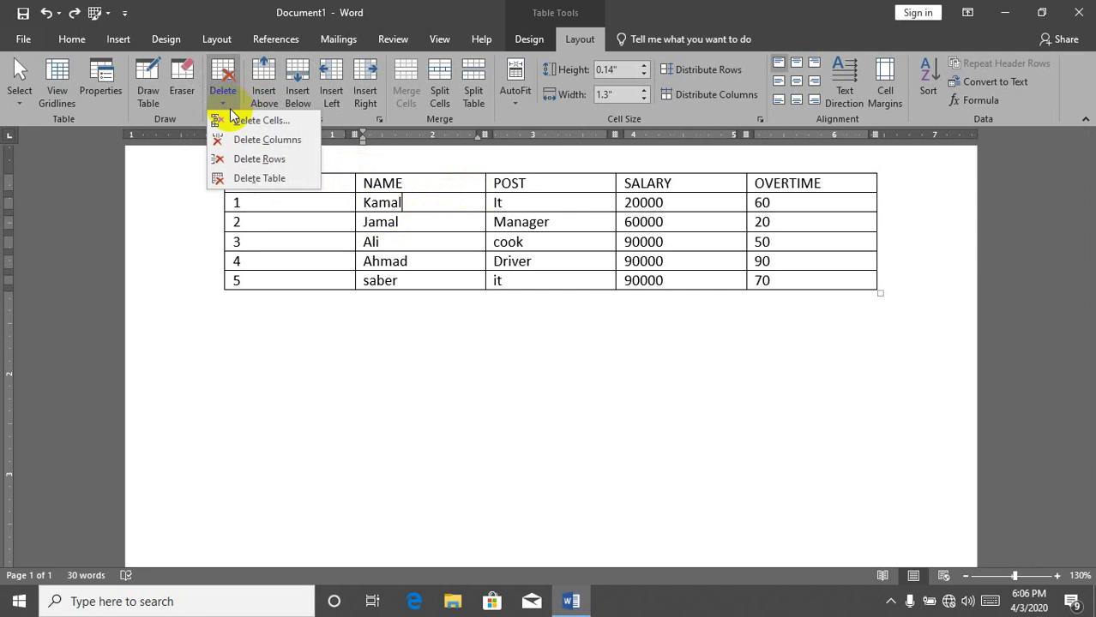
click(230, 120)
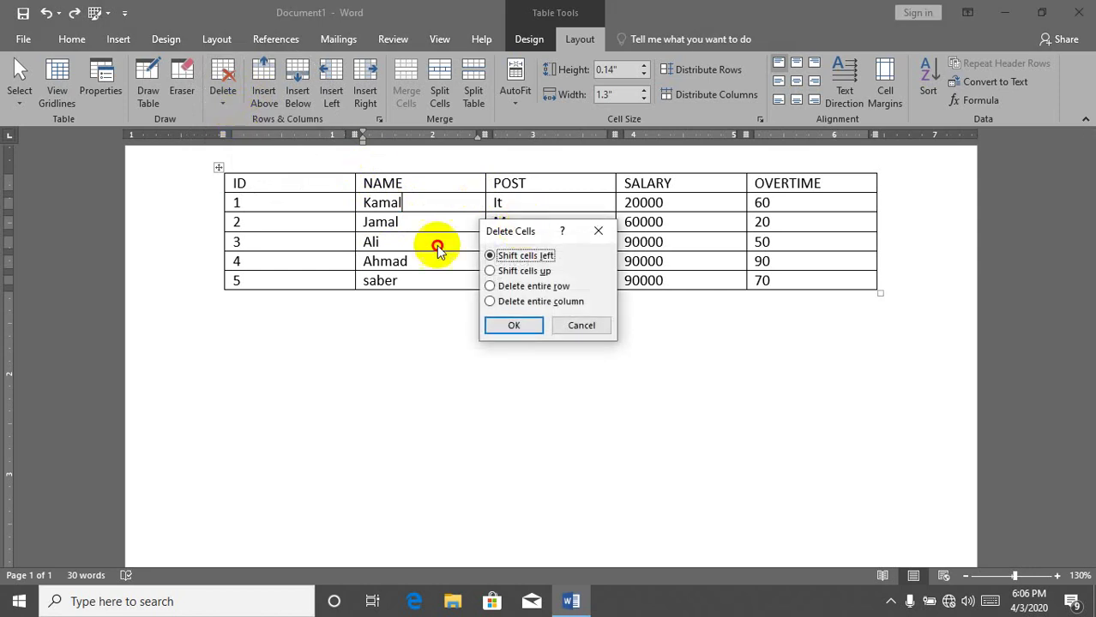
drag(514, 231, 218, 222)
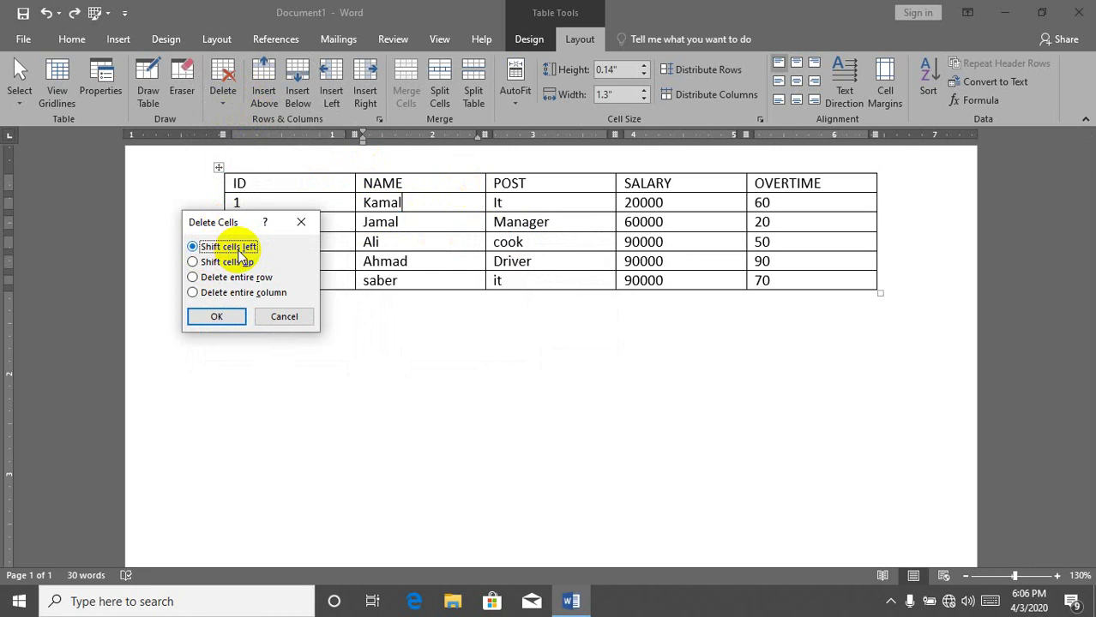
click(216, 318)
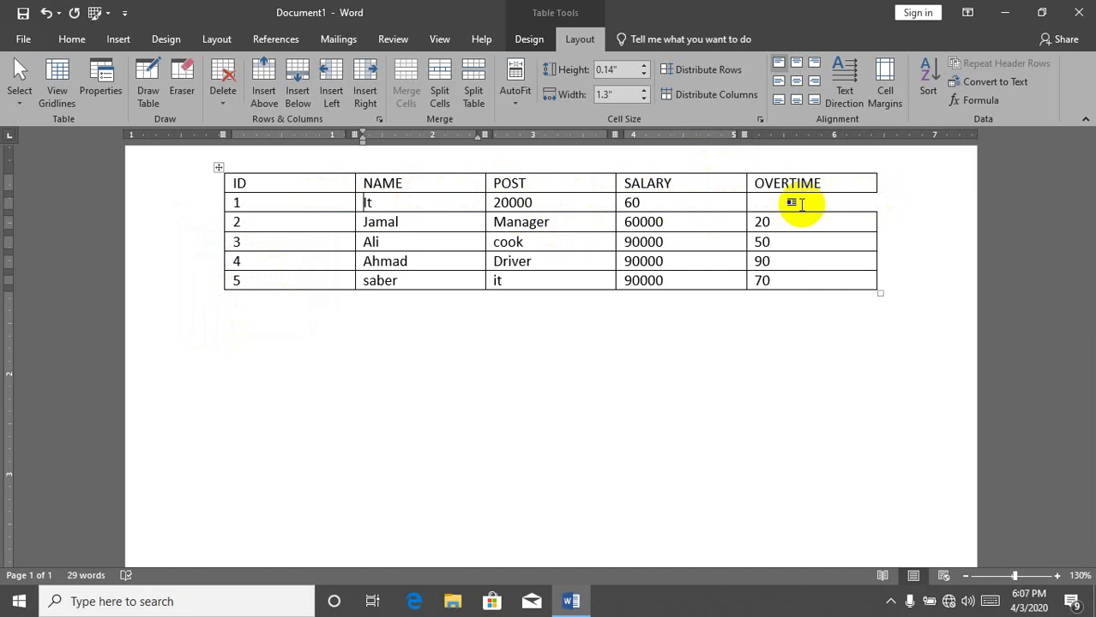
key(ctrl+z)
click(221, 93)
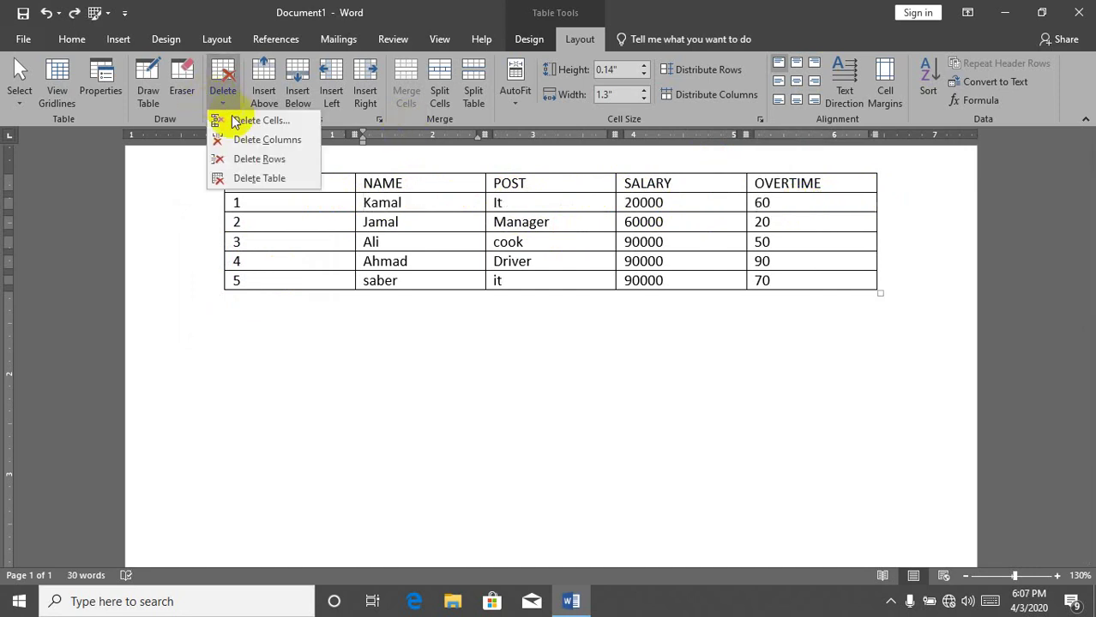
click(244, 122)
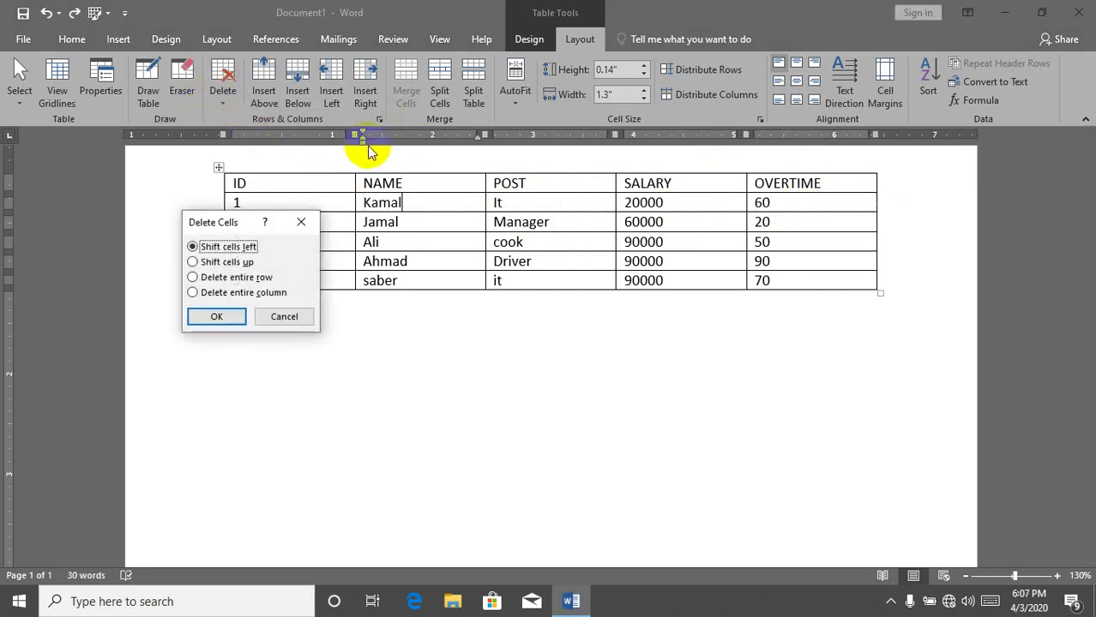
click(234, 266)
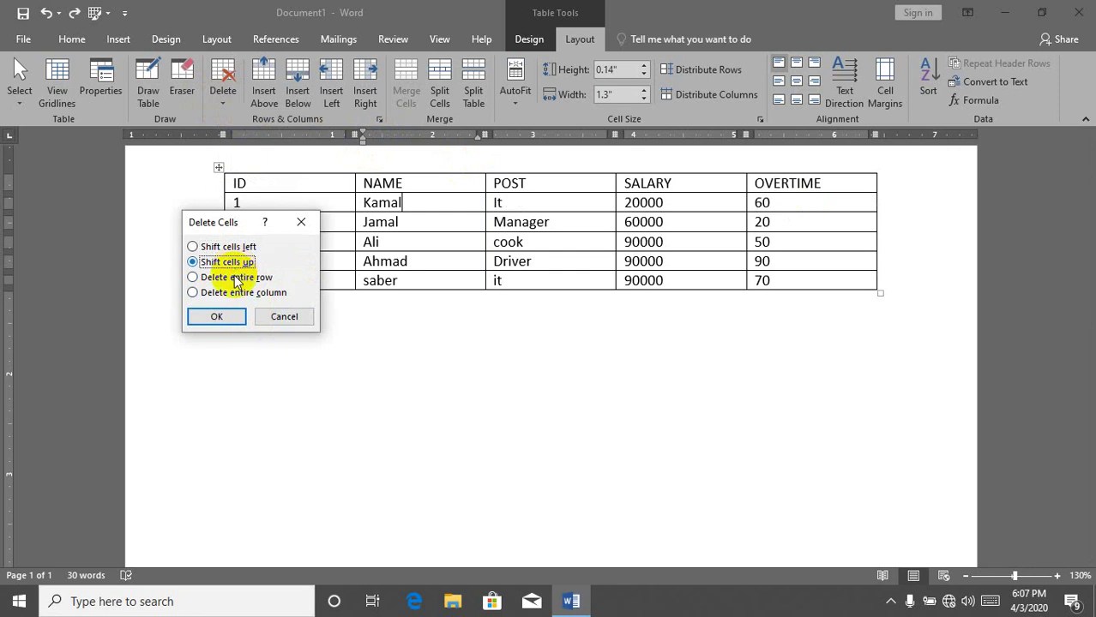
click(218, 316)
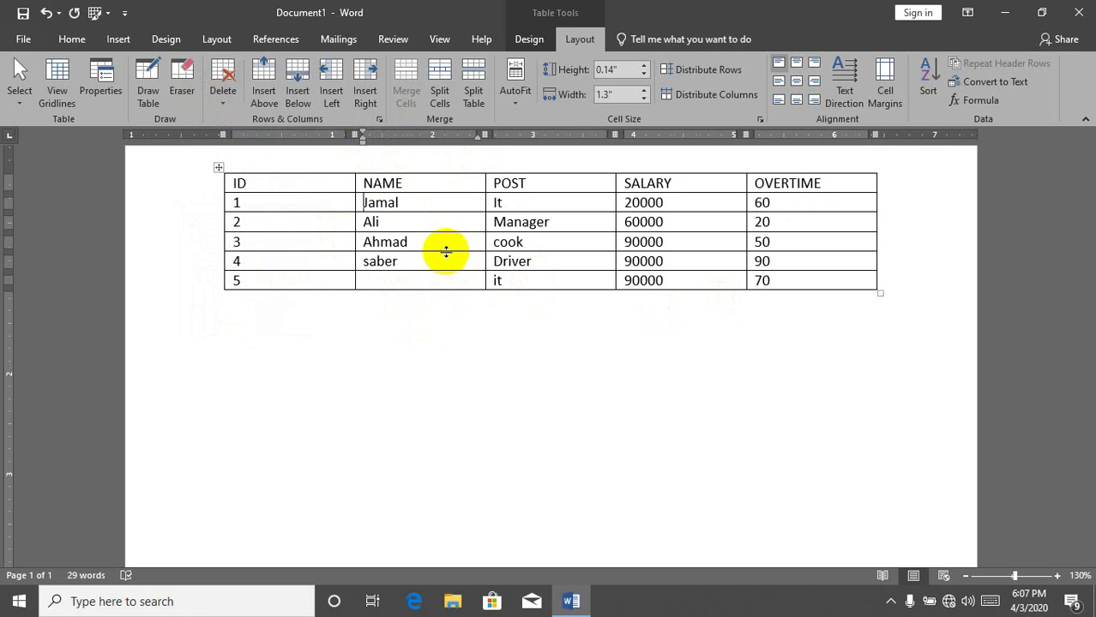
key(ctrl+z)
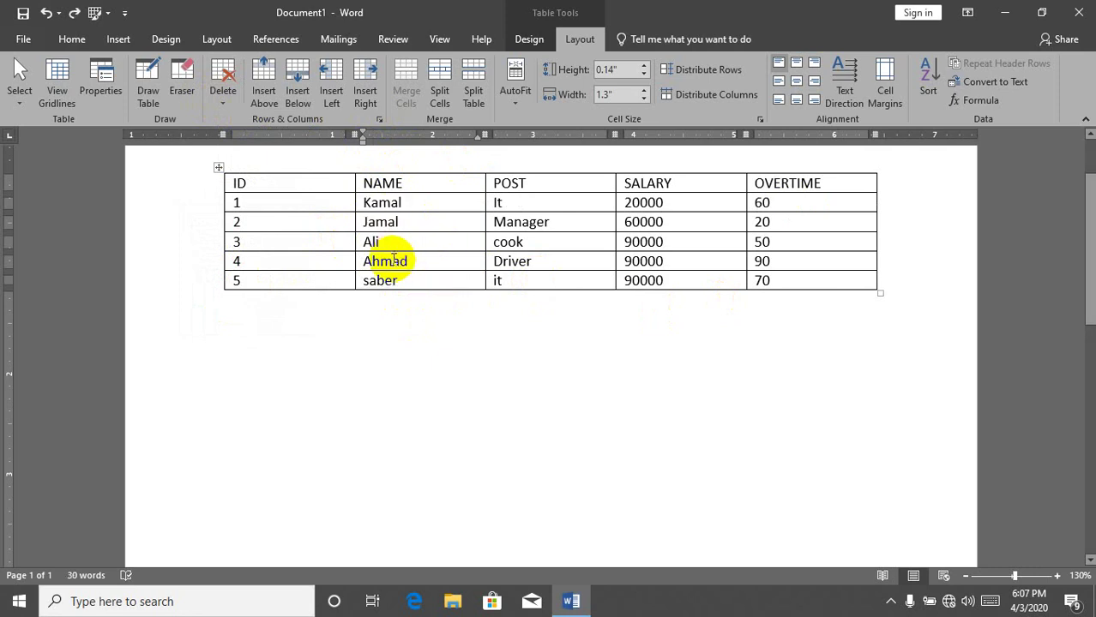
drag(410, 256, 375, 263)
click(371, 261)
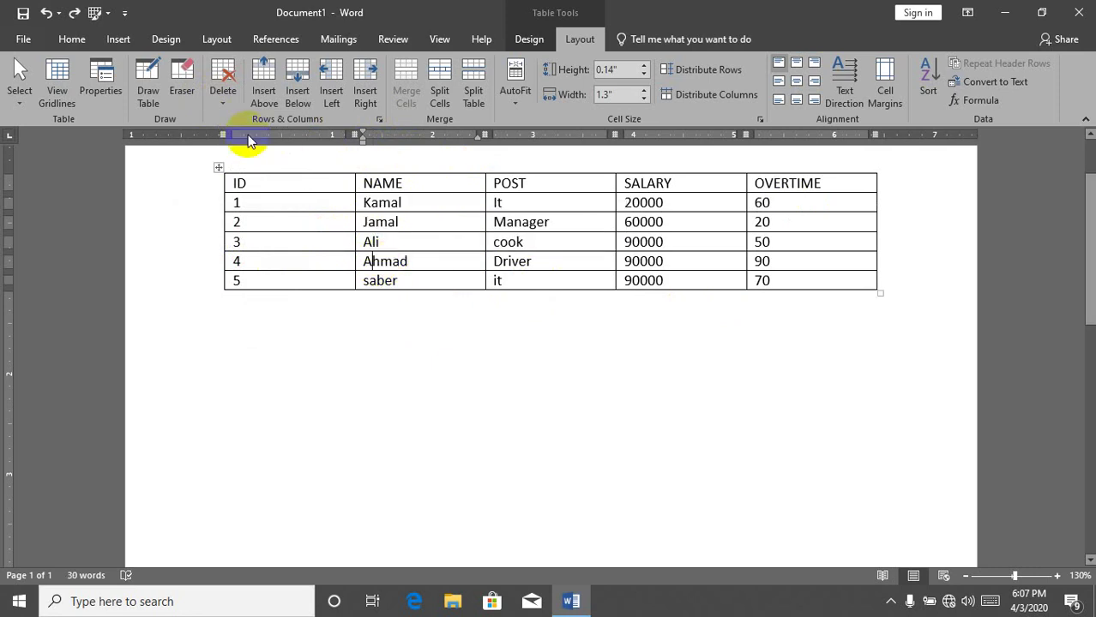
click(222, 96)
click(238, 125)
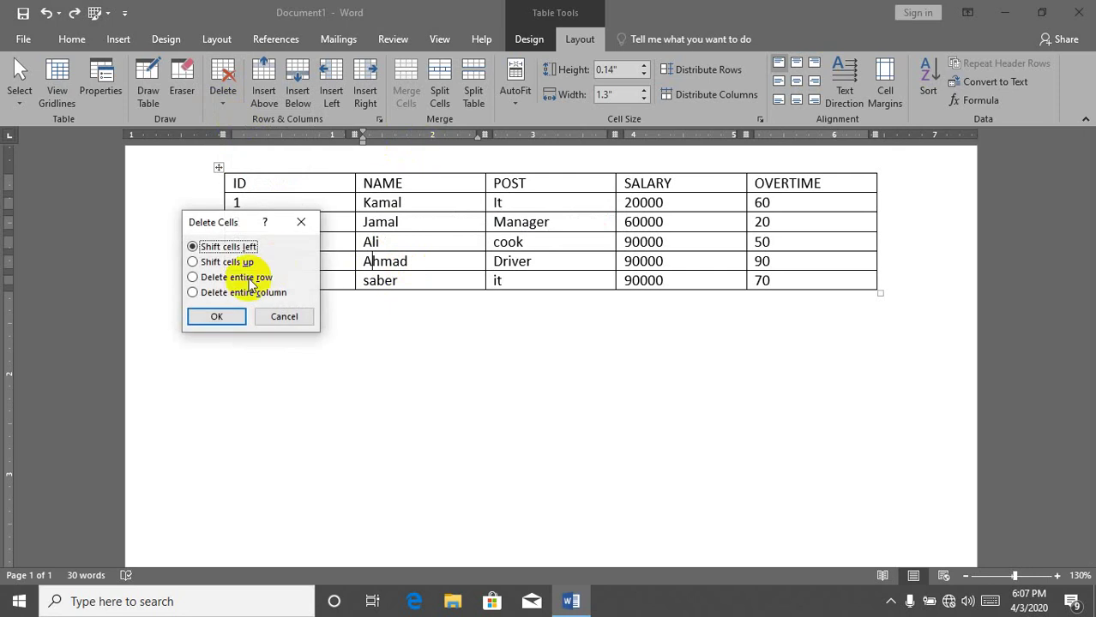
click(228, 263)
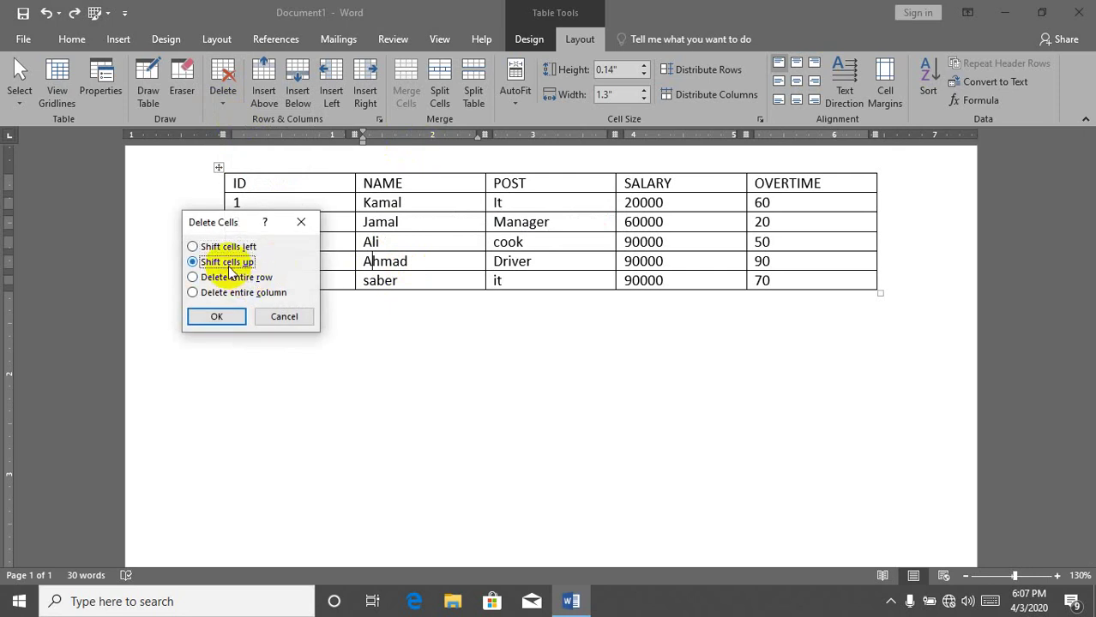
click(218, 315)
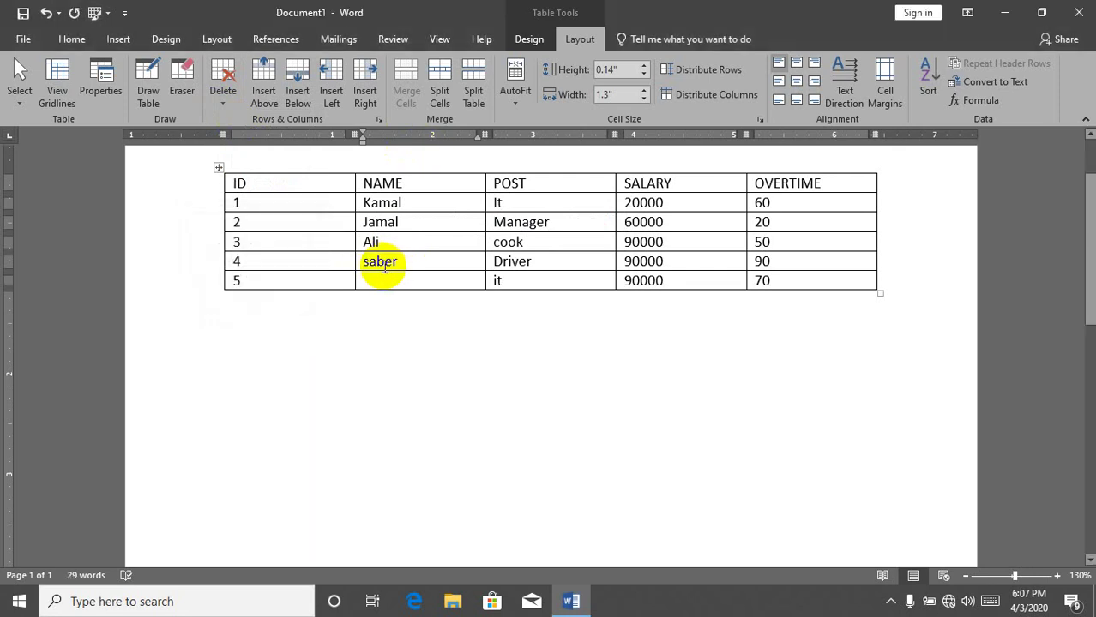
click(403, 280)
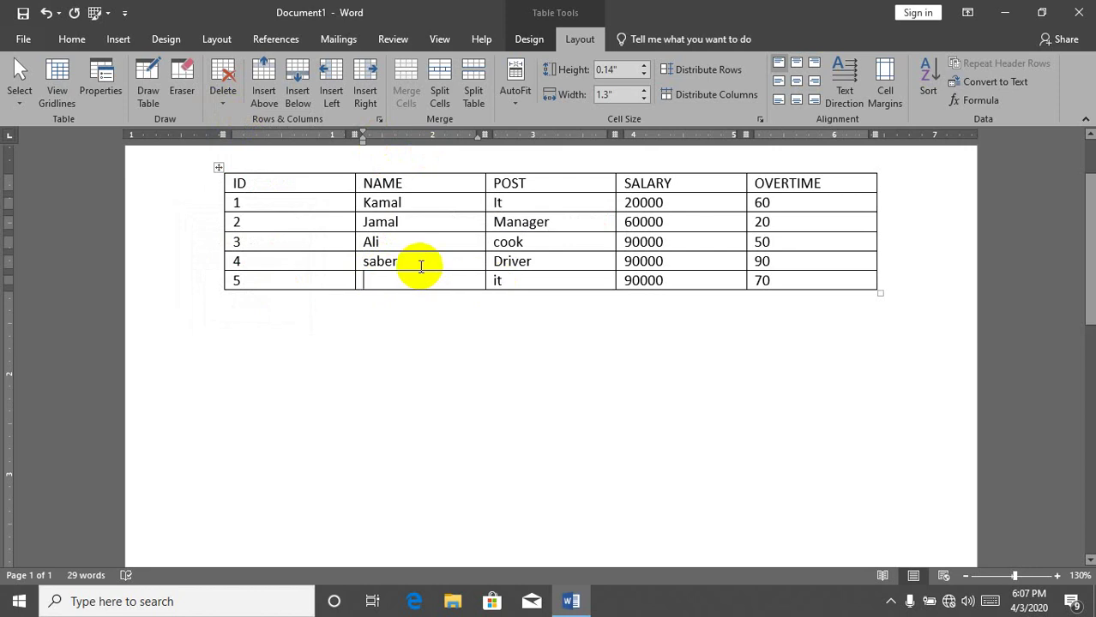
key(ctrl+z)
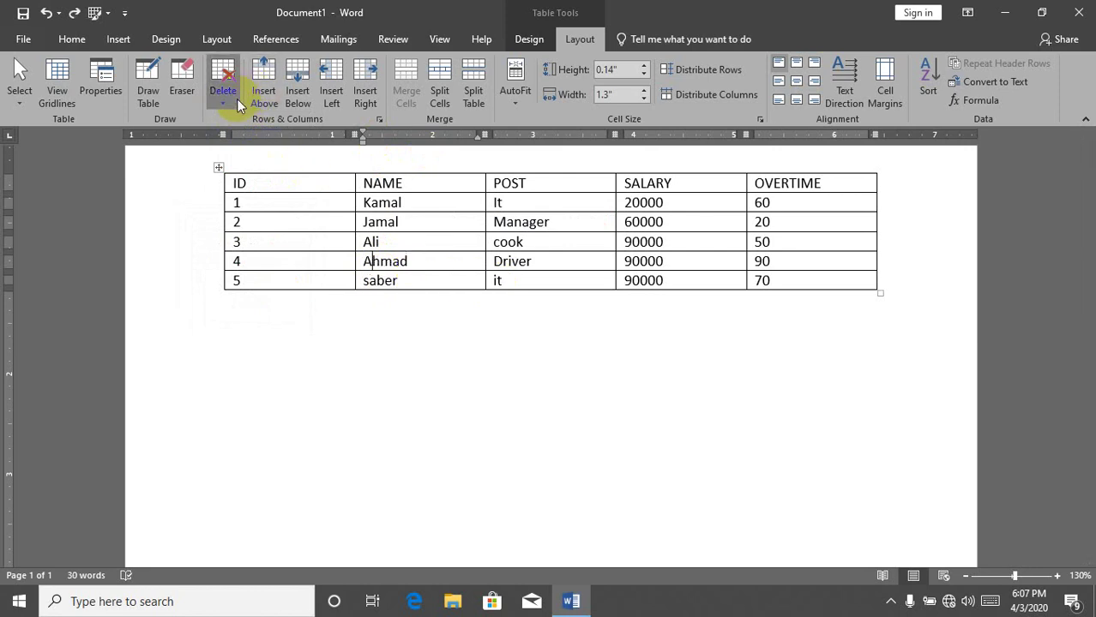
click(231, 96)
click(245, 123)
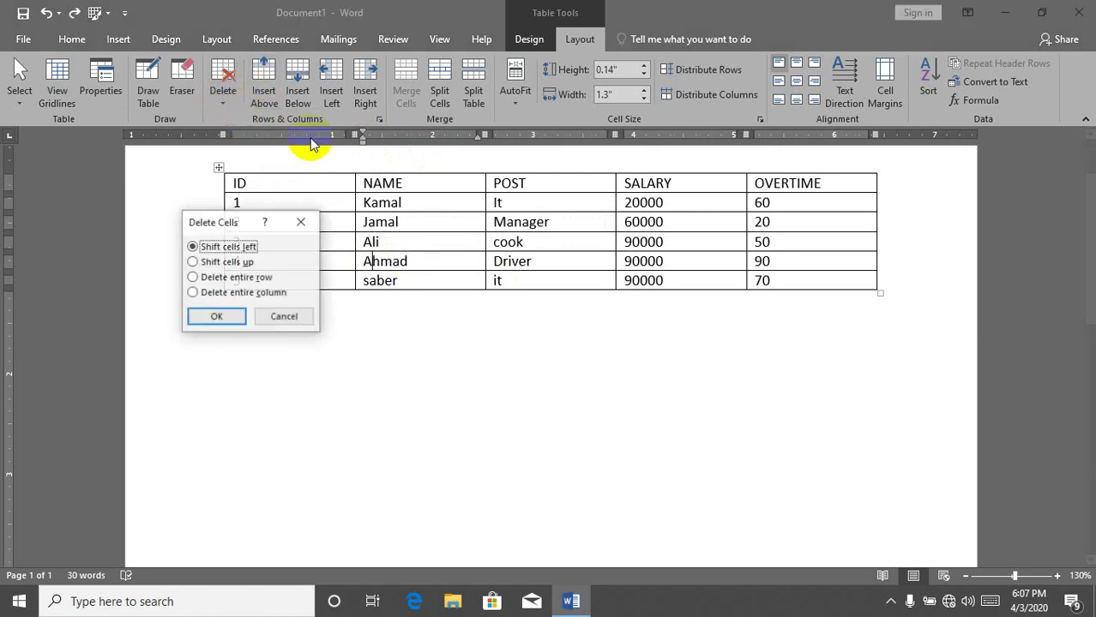
click(225, 279)
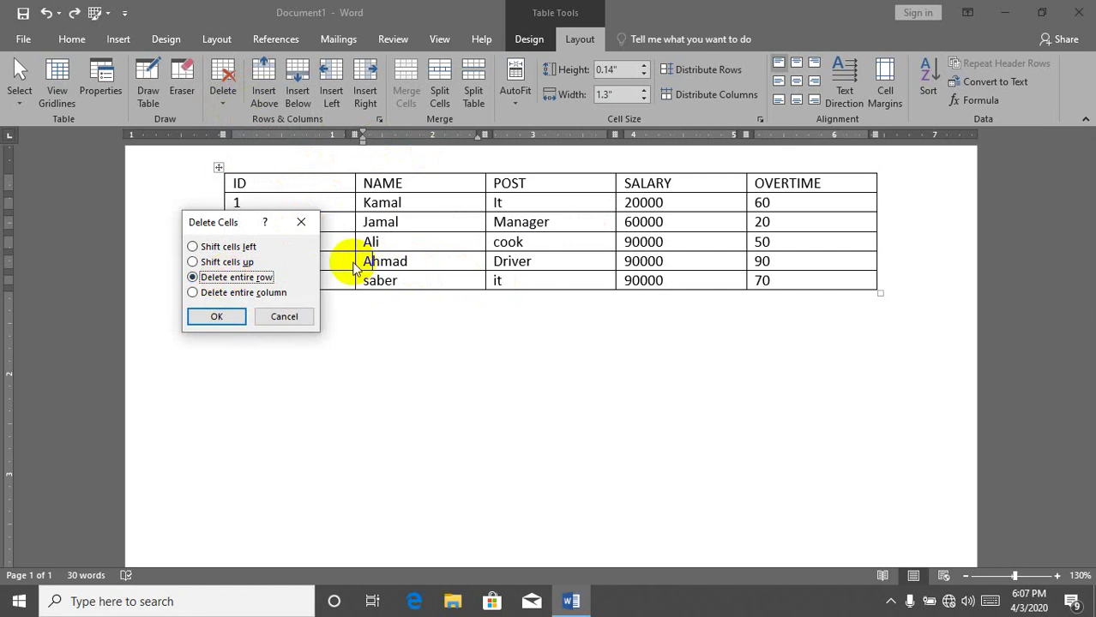
click(235, 317)
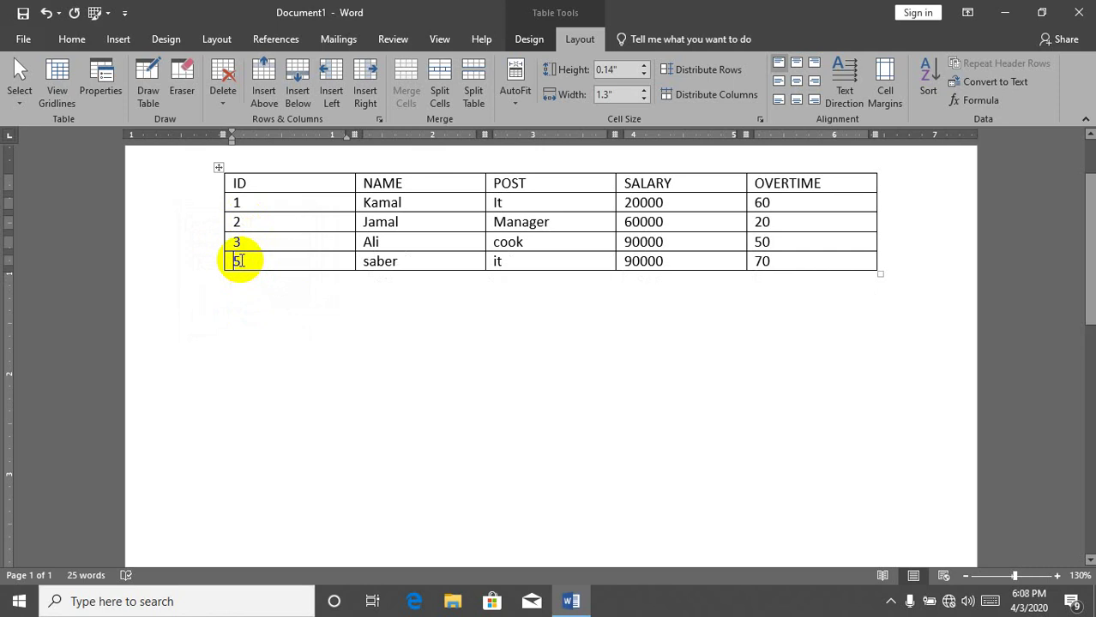
key(ctrl+z)
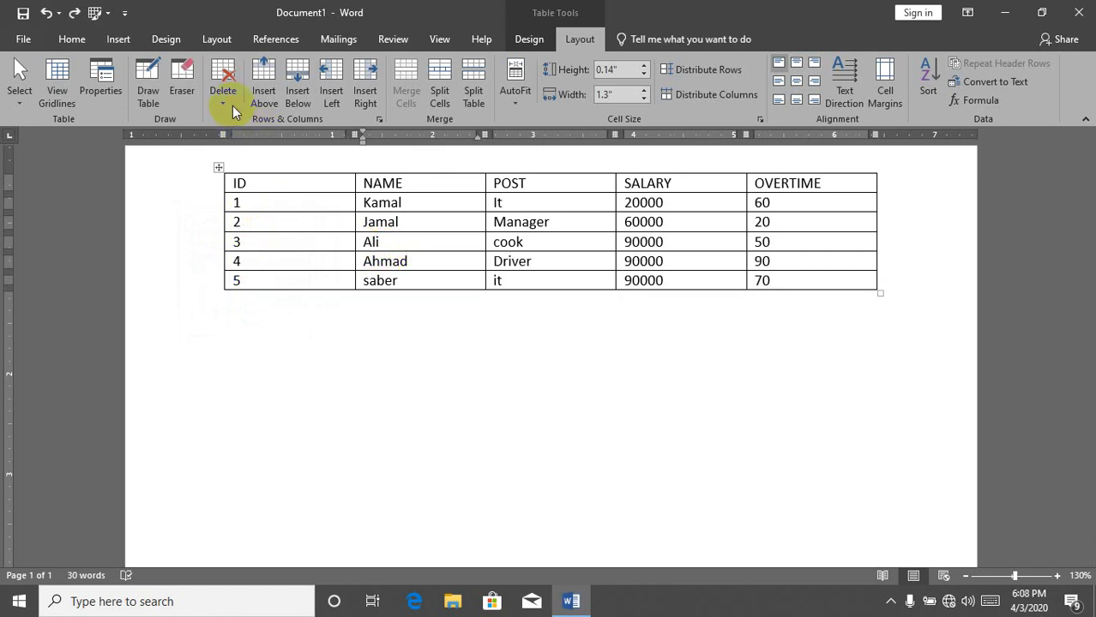
Delete the entire NAME column via Delete Cells, undo it, and reopen the Delete options
click(227, 101)
click(240, 117)
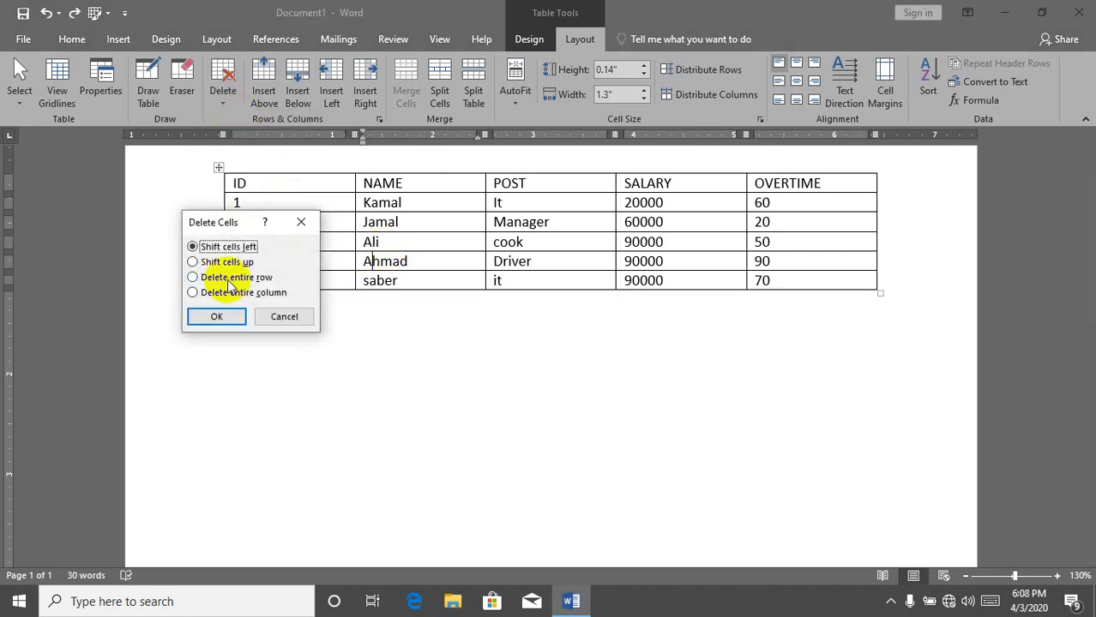
click(215, 295)
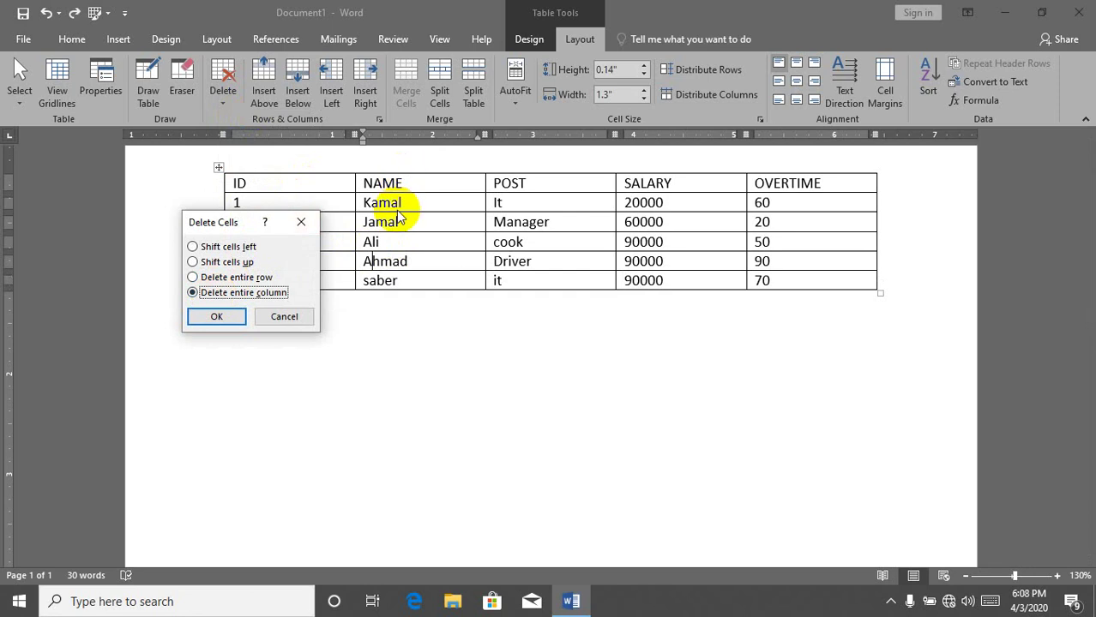
click(236, 316)
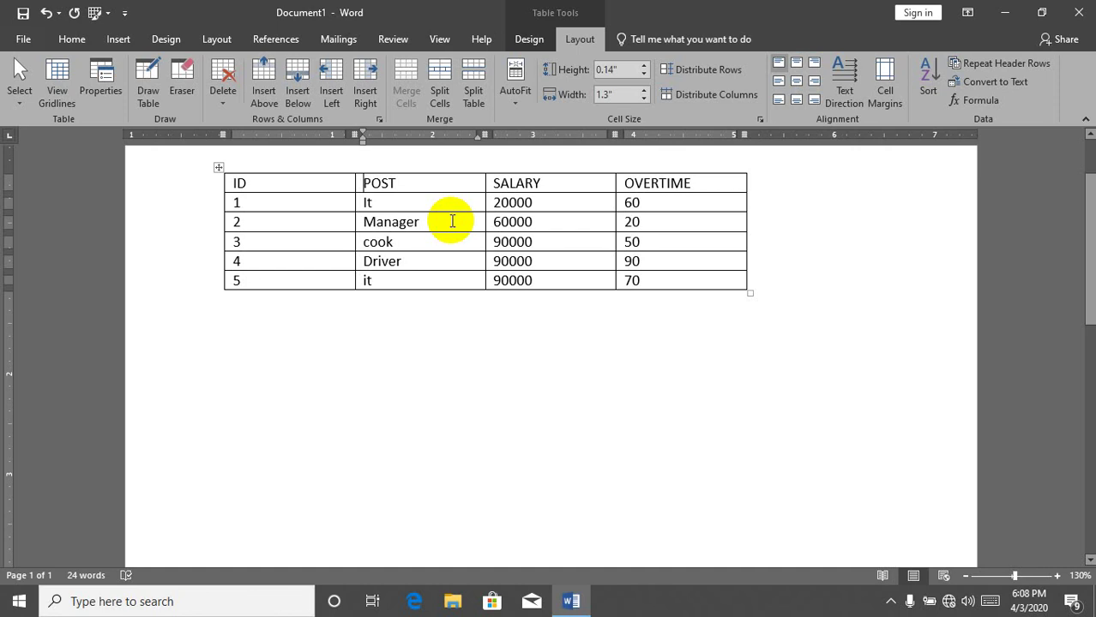
key(ctrl+z)
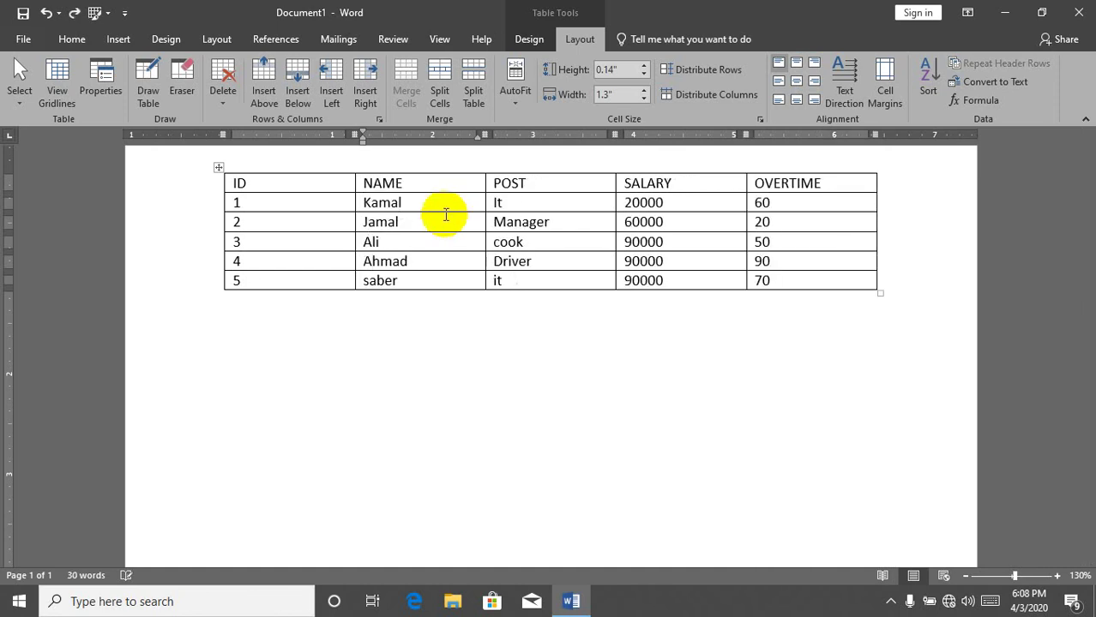
click(226, 94)
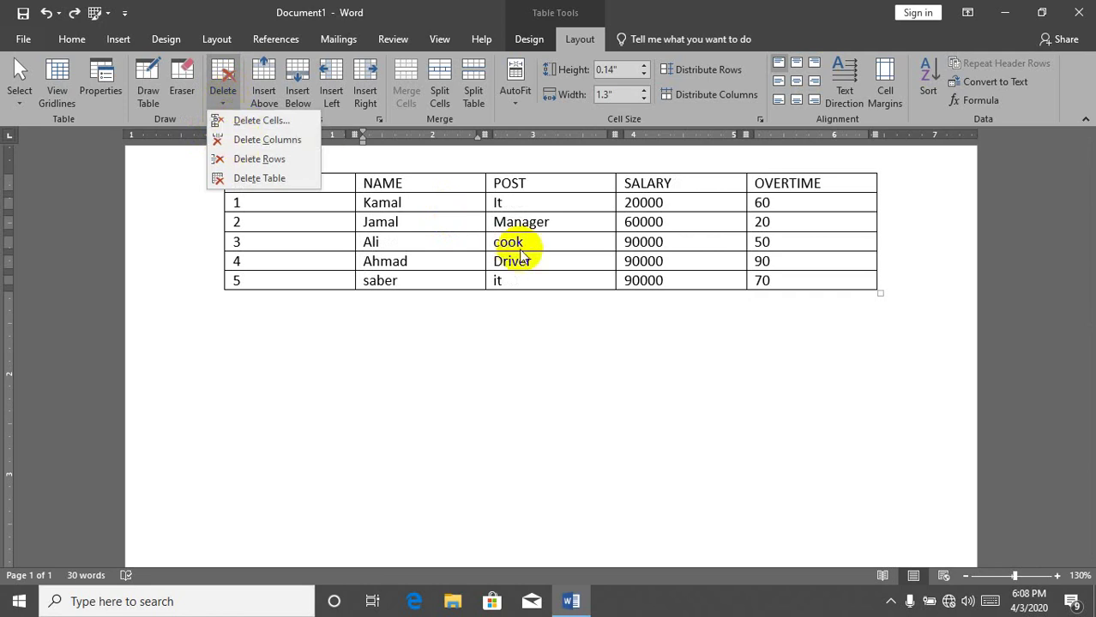
Delete the OVERTIME column from the employee table
click(513, 242)
click(754, 205)
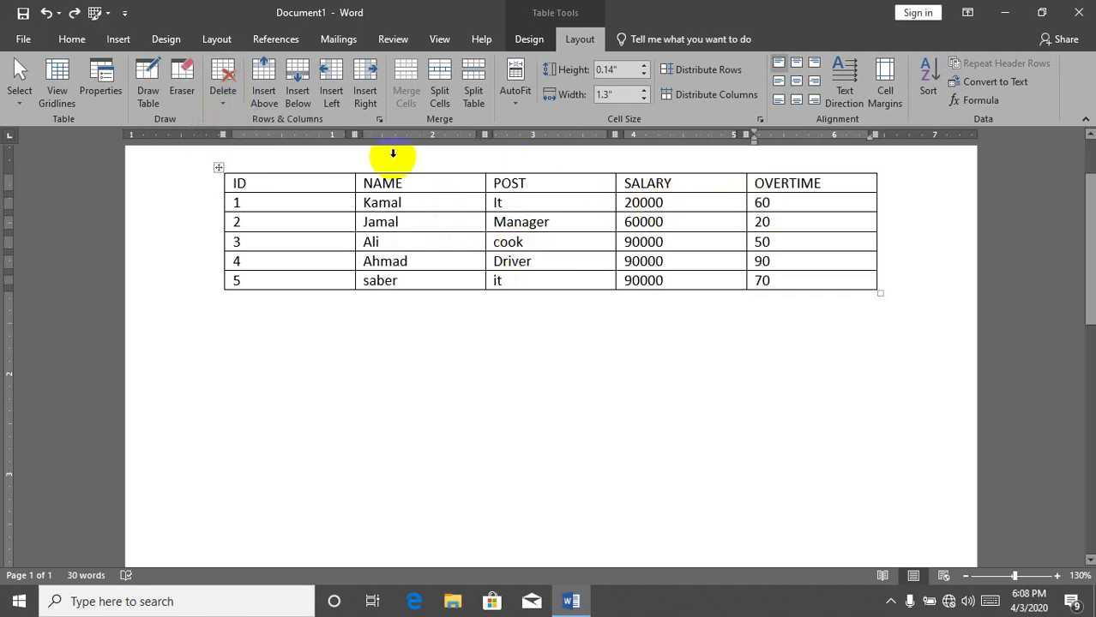
click(220, 105)
click(239, 139)
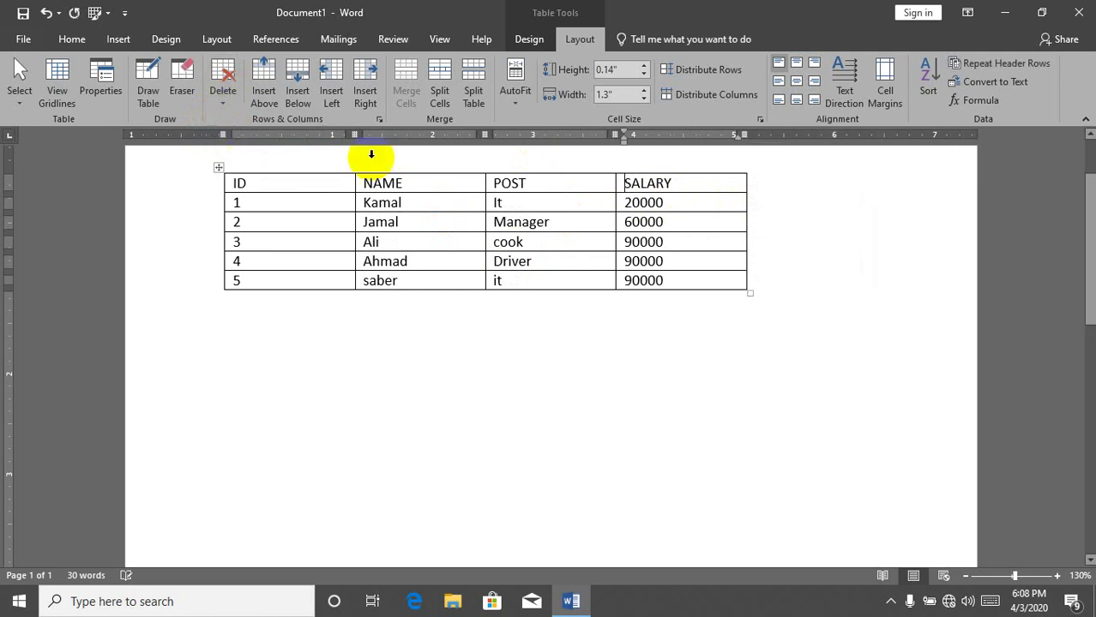
Delete the saber row from the employee table
click(226, 92)
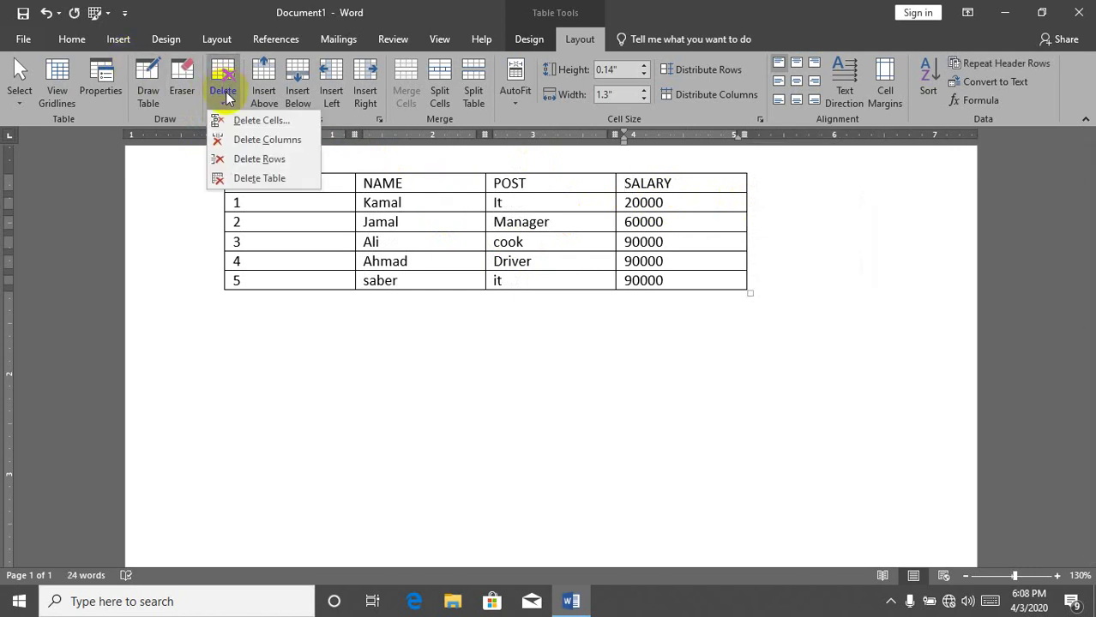
click(412, 222)
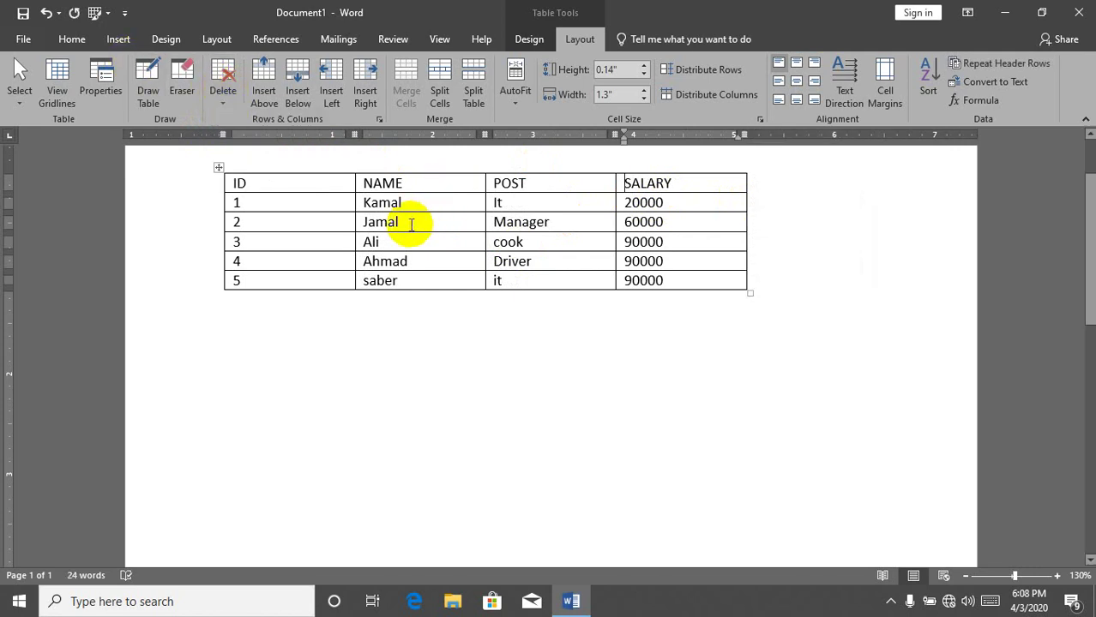
click(399, 282)
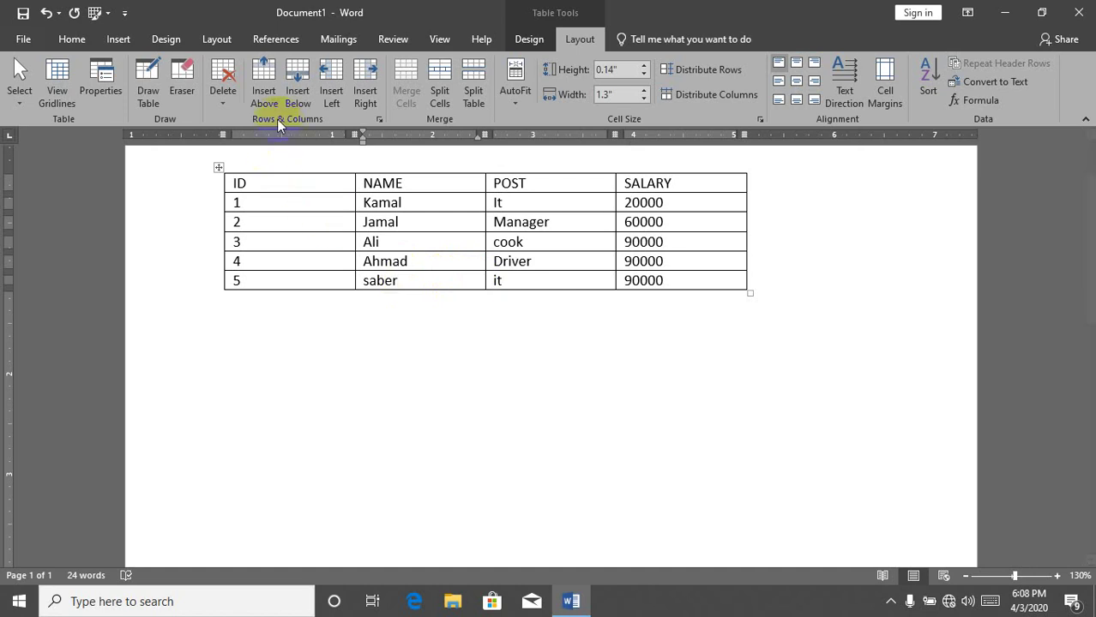
click(231, 103)
click(246, 155)
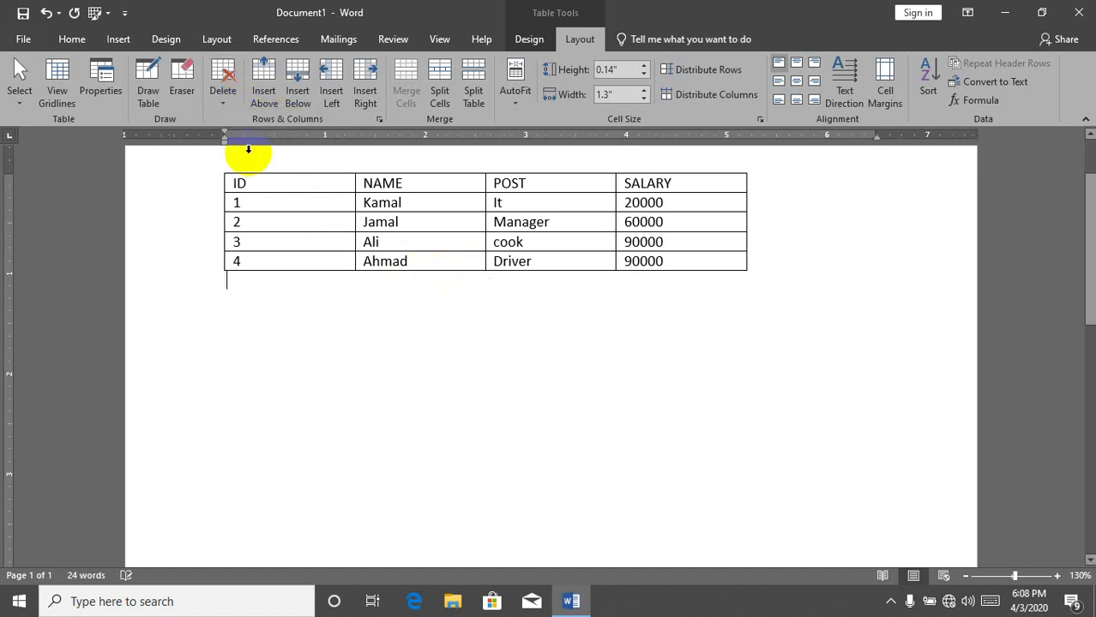
Delete the entire employee table using Delete Table
click(390, 242)
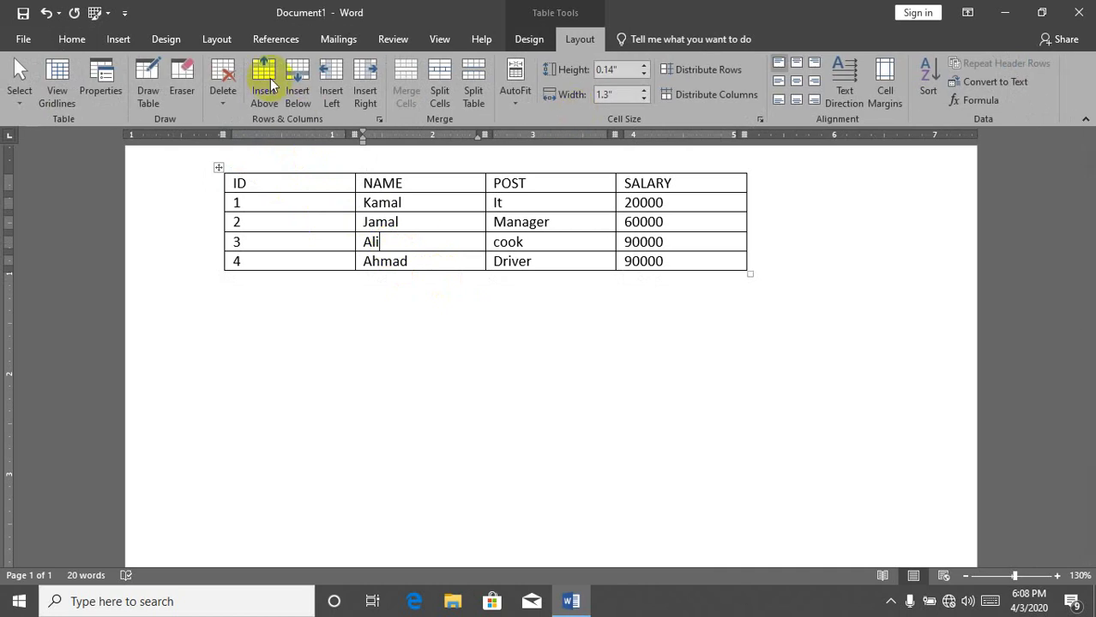
click(223, 90)
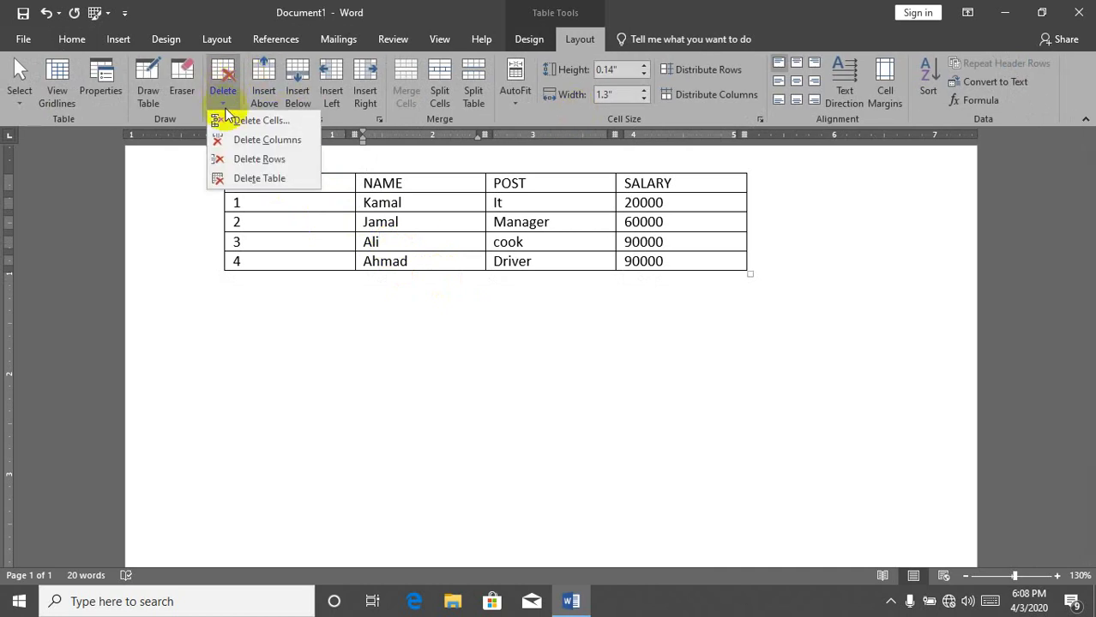
click(246, 178)
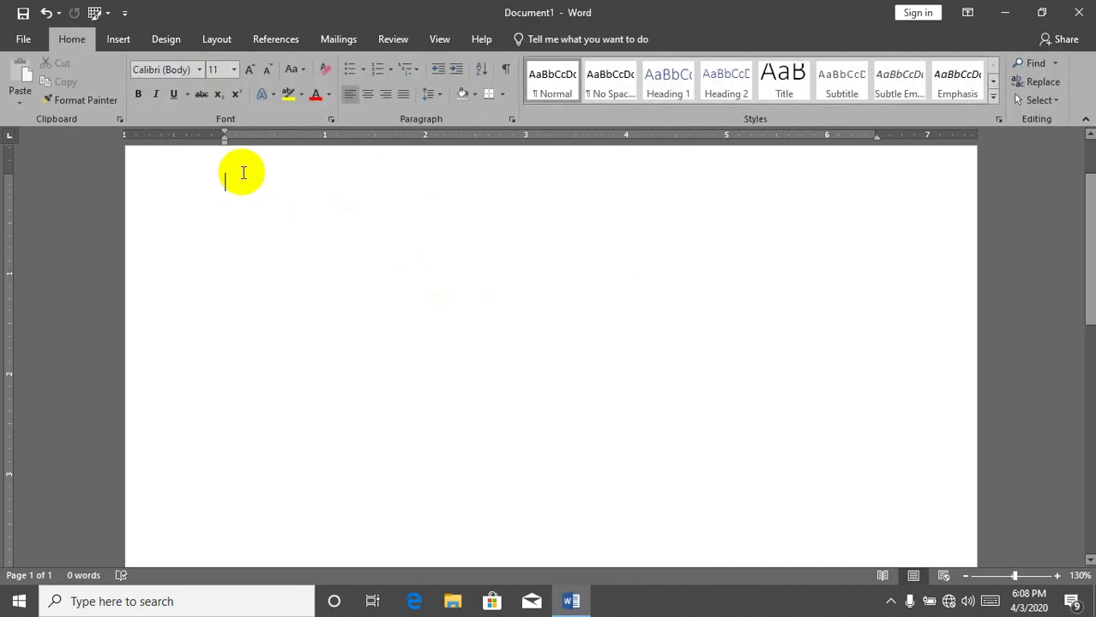
Undo the table and row deletions, then clear all cell text with Delete and undo it
key(ctrl+z)
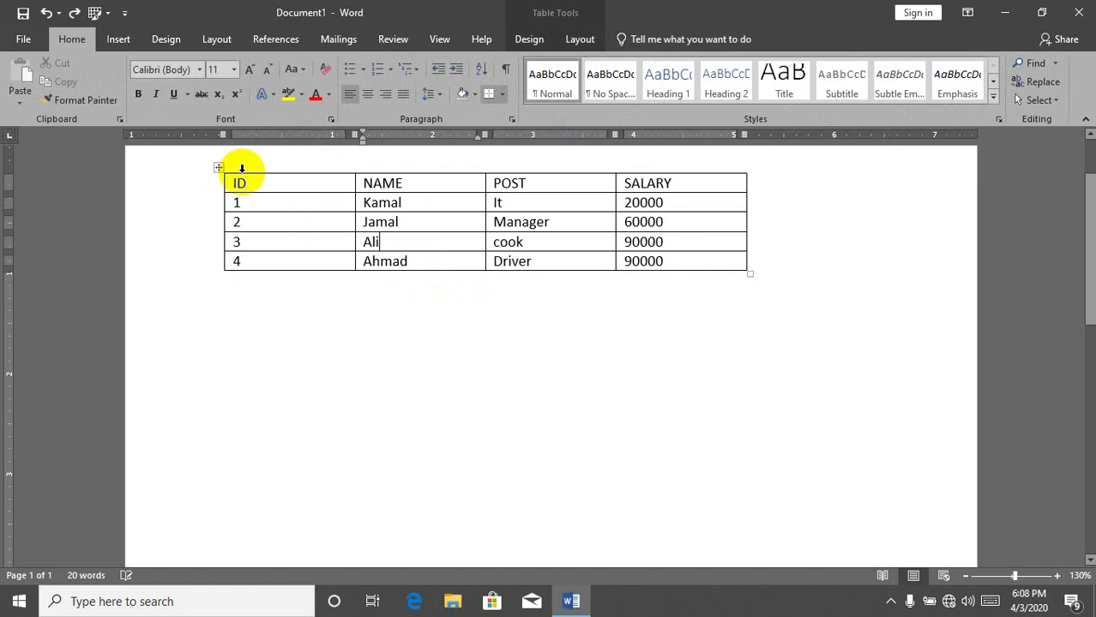
key(ctrl+z)
key(ctrl+z)
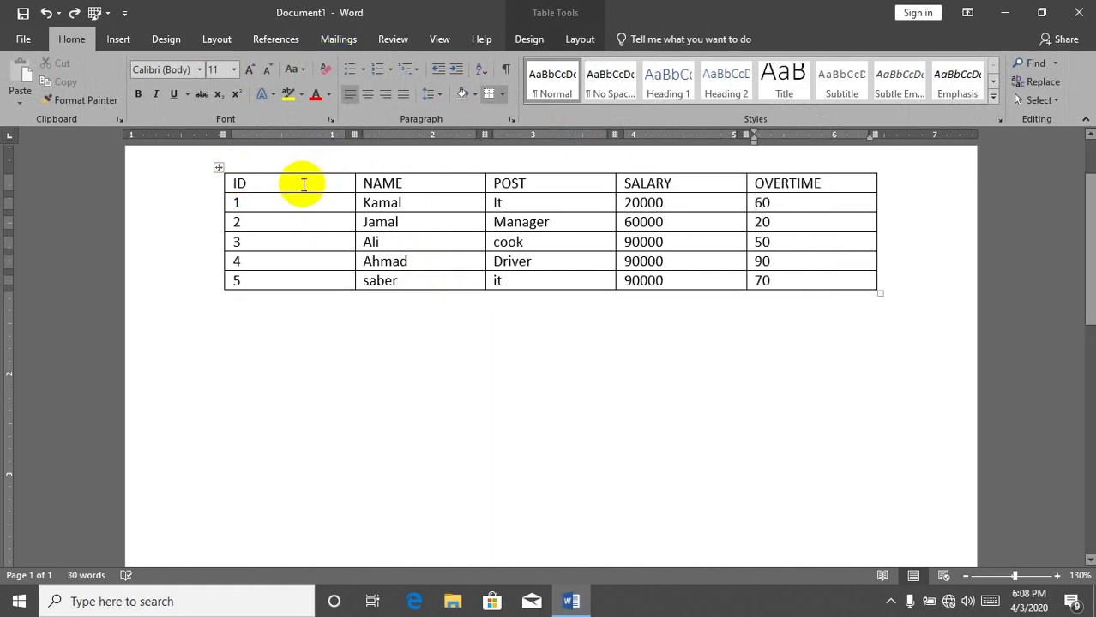
click(576, 39)
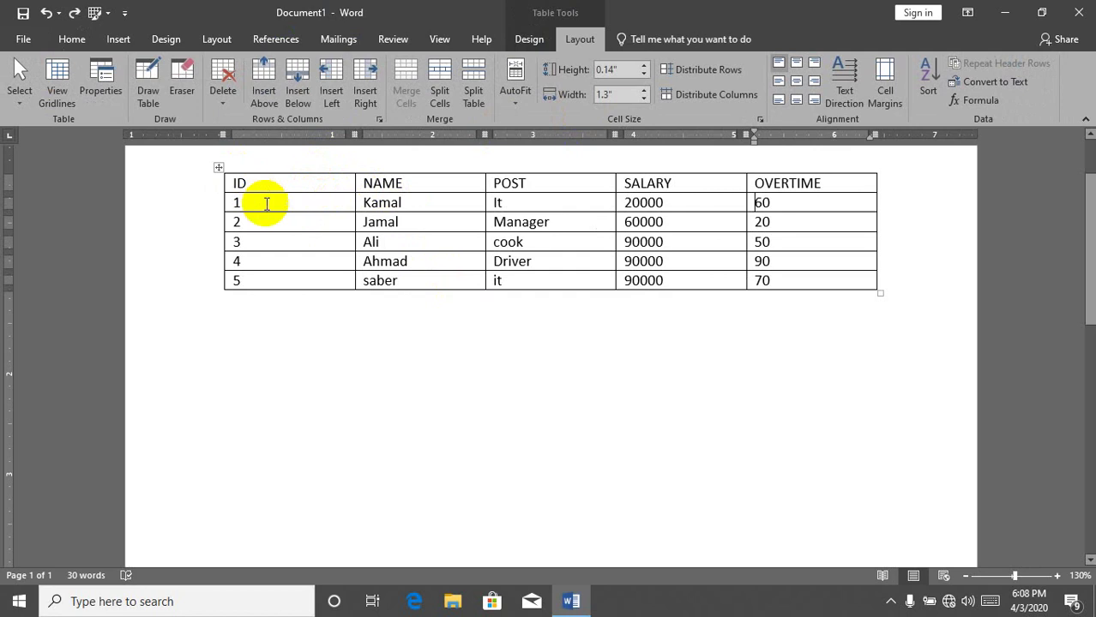
click(218, 168)
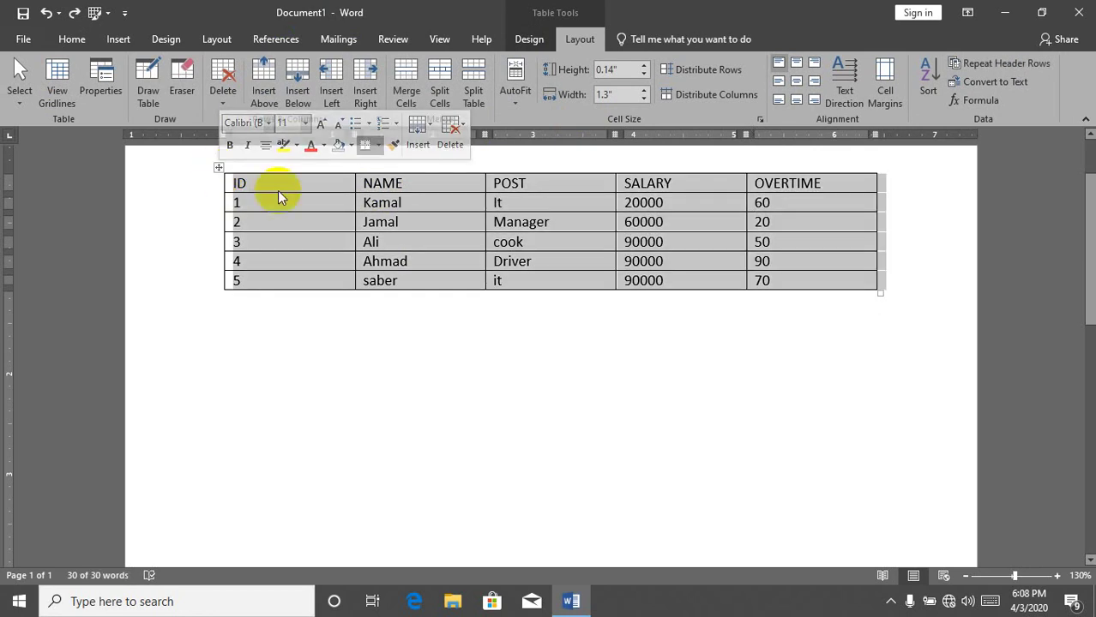
key(Delete)
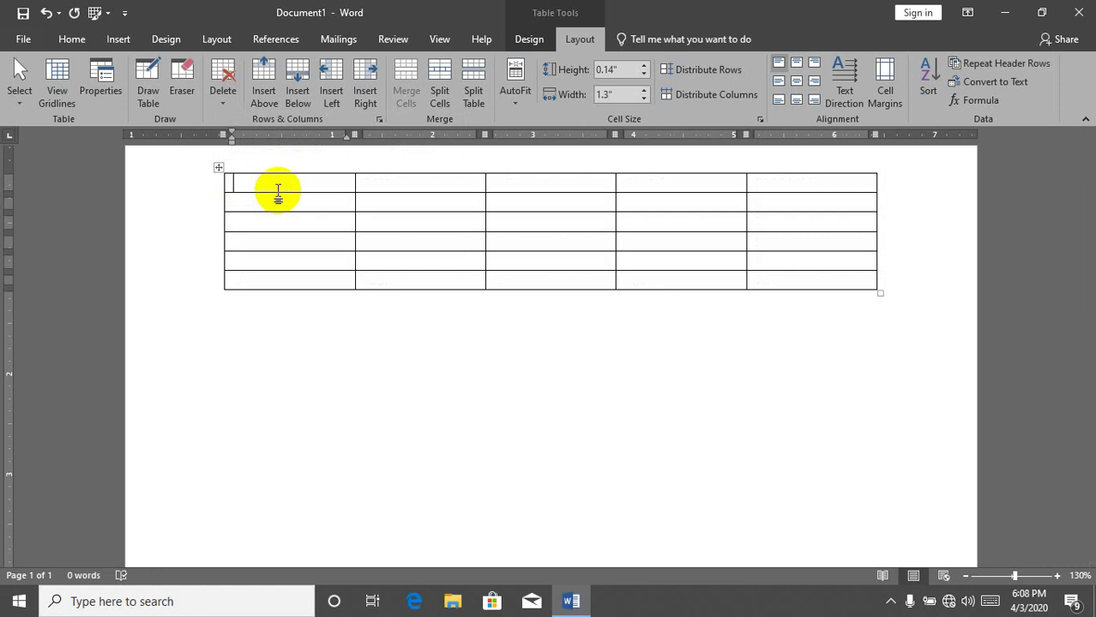
key(ctrl+z)
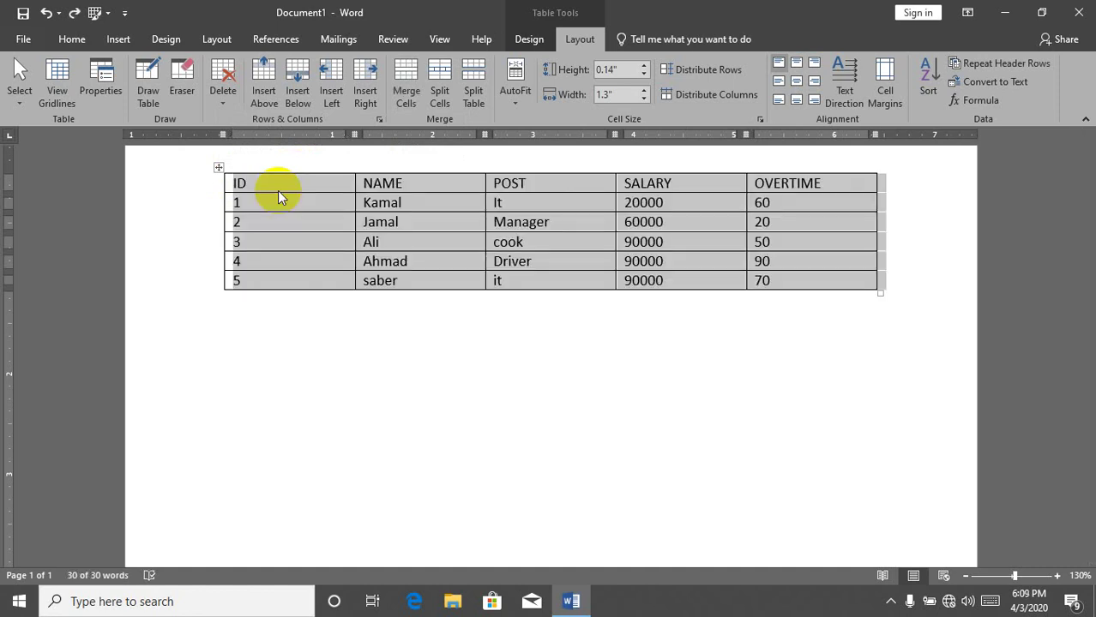
Reselect the whole table, remove it with Backspace, and undo to bring it back
click(339, 241)
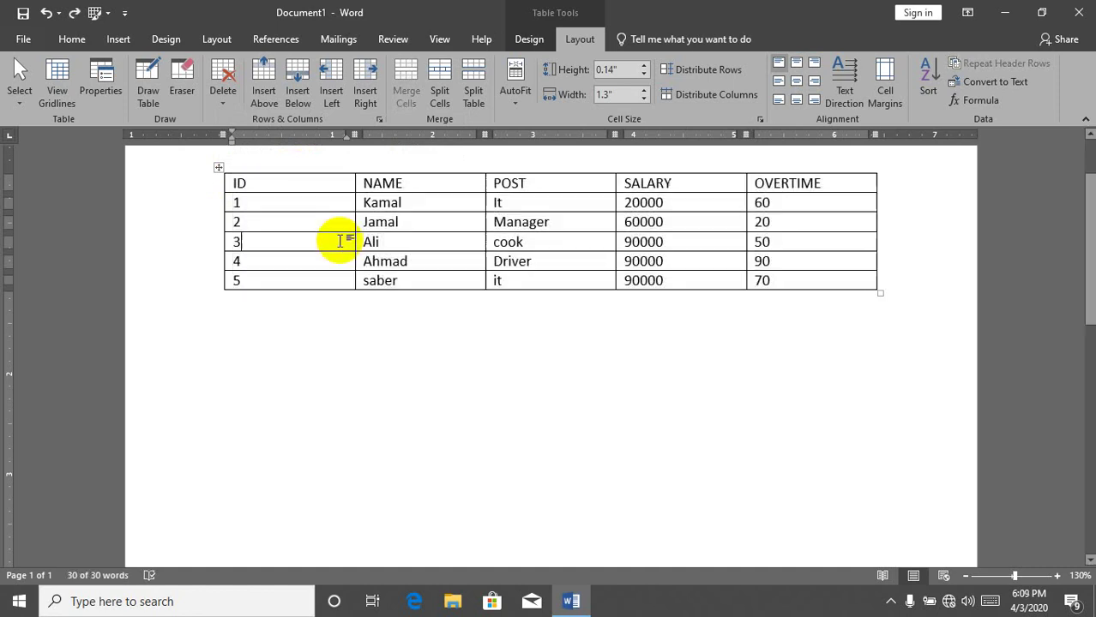
click(220, 168)
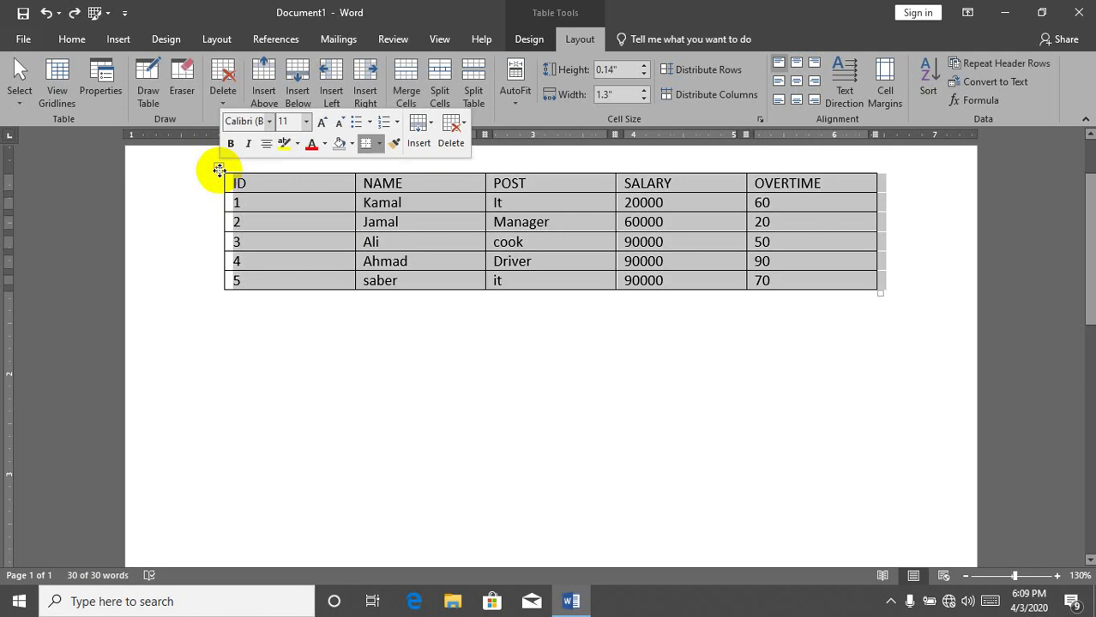
key(BackSpace)
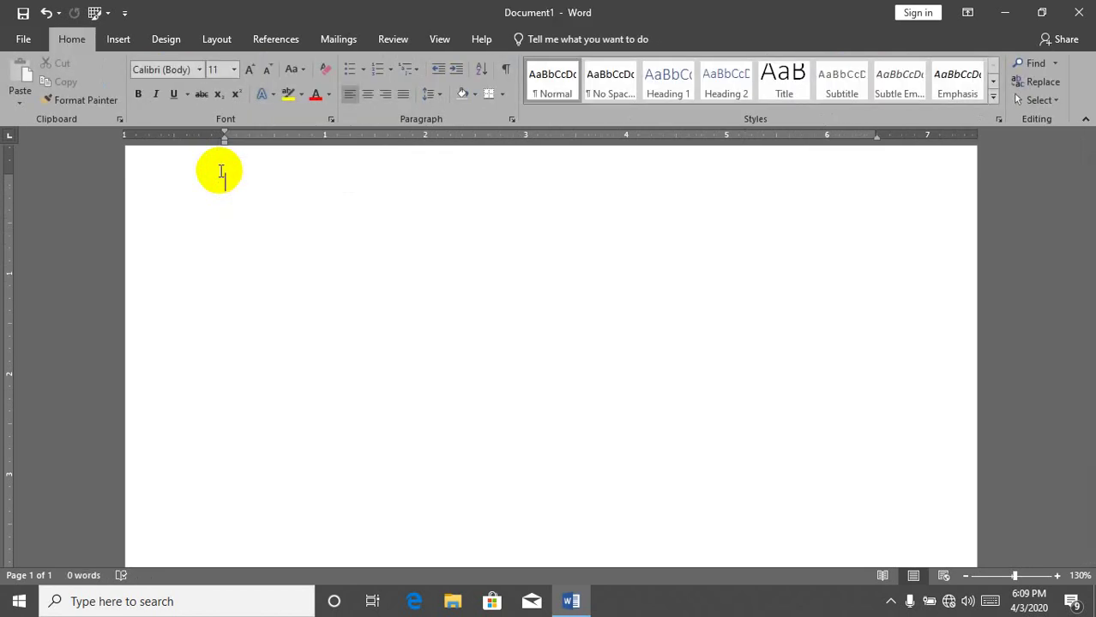
key(ctrl+z)
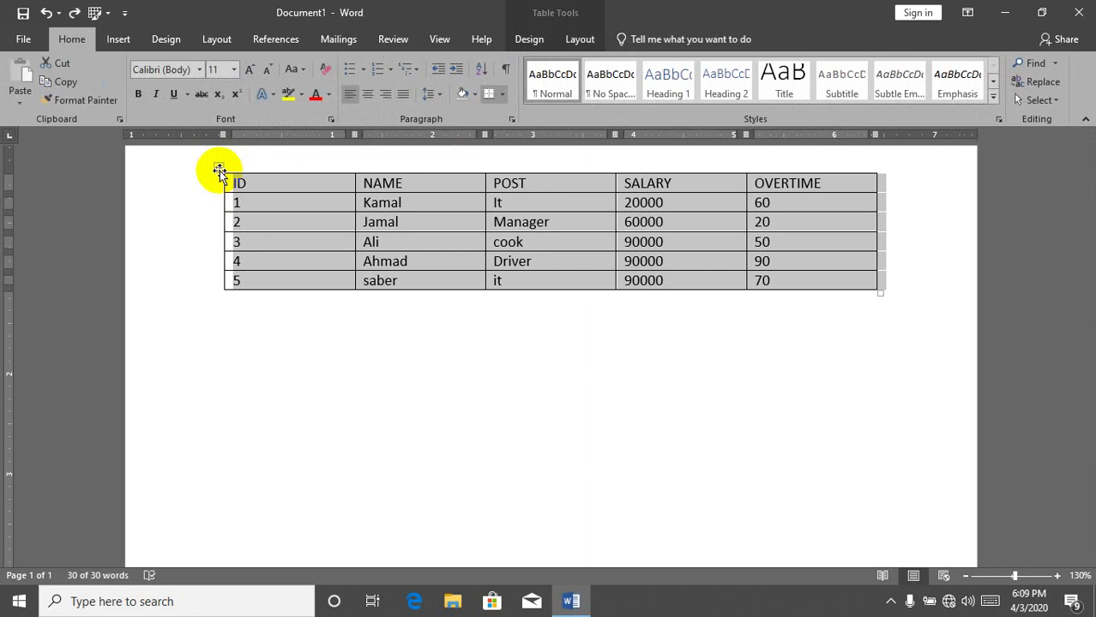
Dismiss the Delete options unchanged and place the caret in the ID header cell
click(579, 39)
click(225, 95)
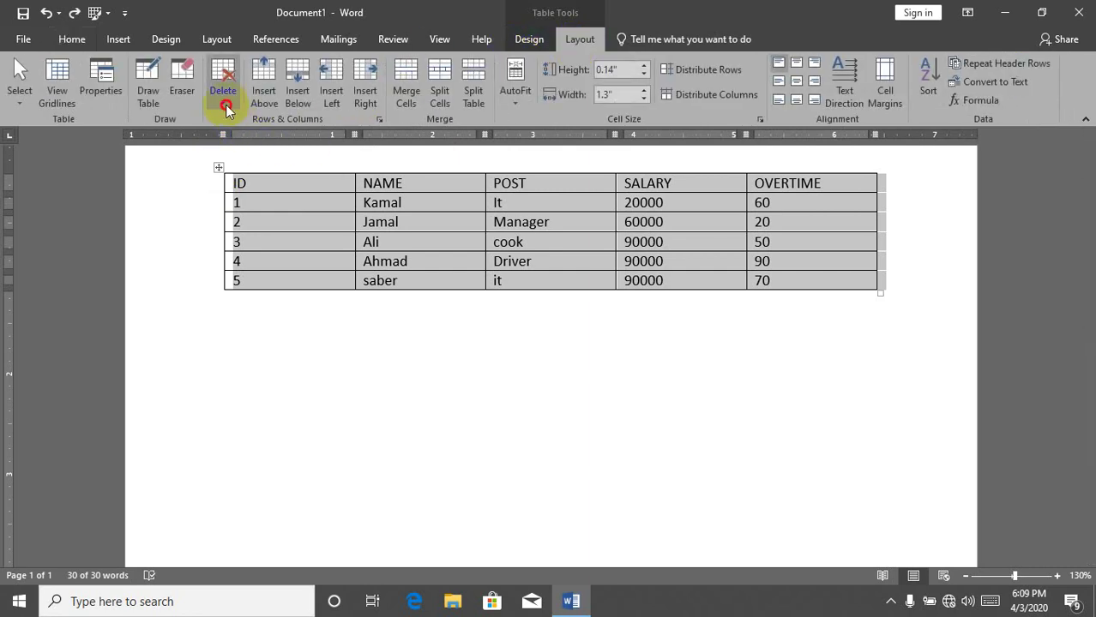
click(225, 106)
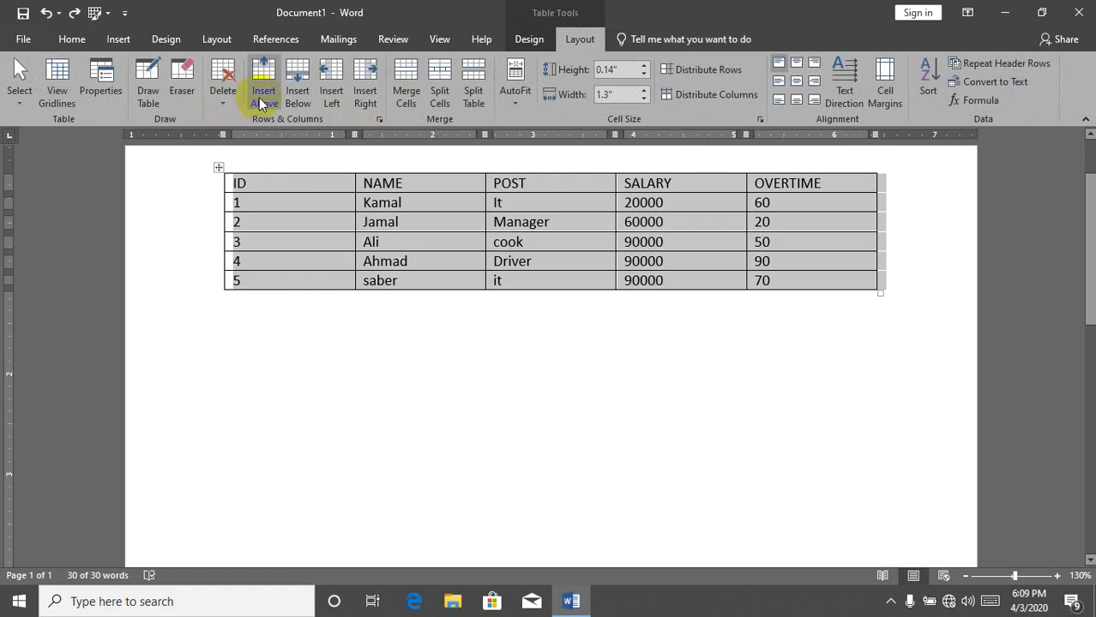
click(306, 217)
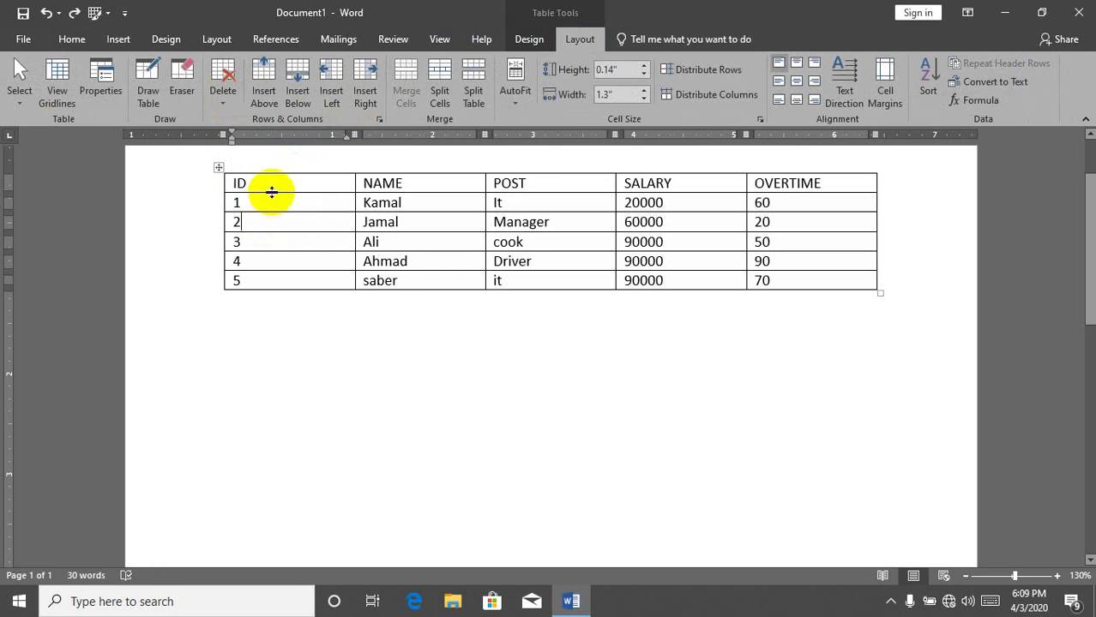
click(285, 189)
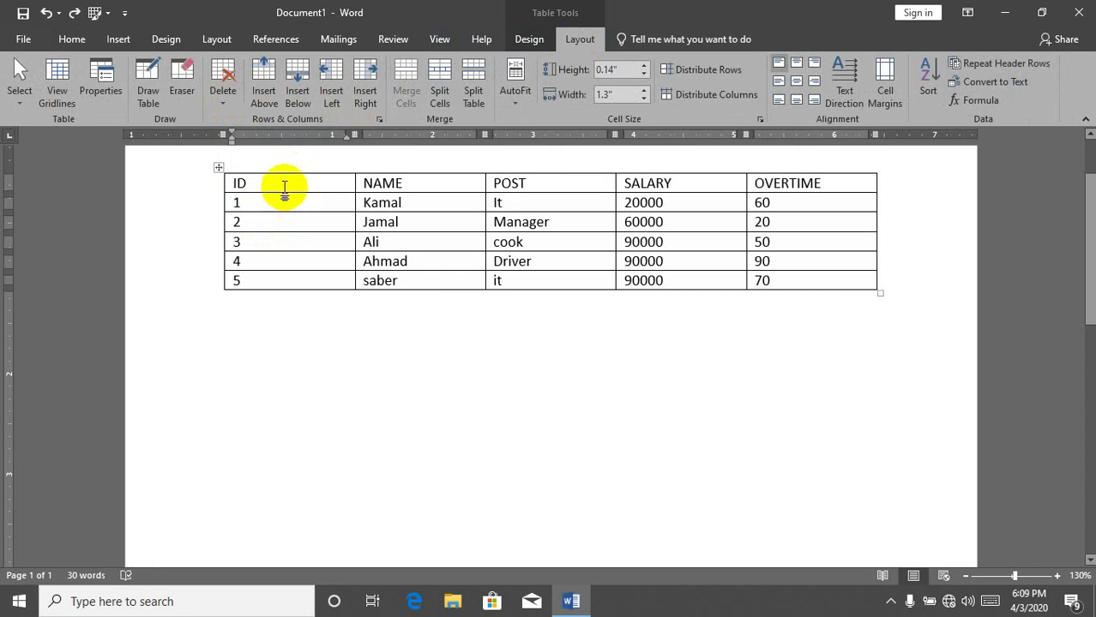
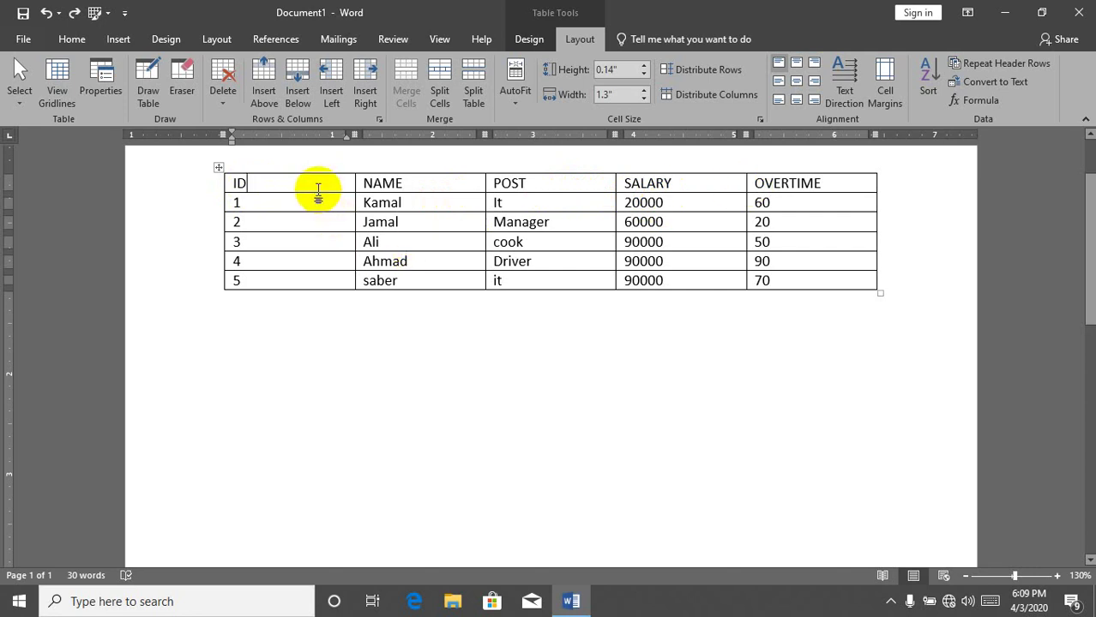
Insert a merged row above the header and type 'Personal of ITK OR IT PLUS'
click(267, 99)
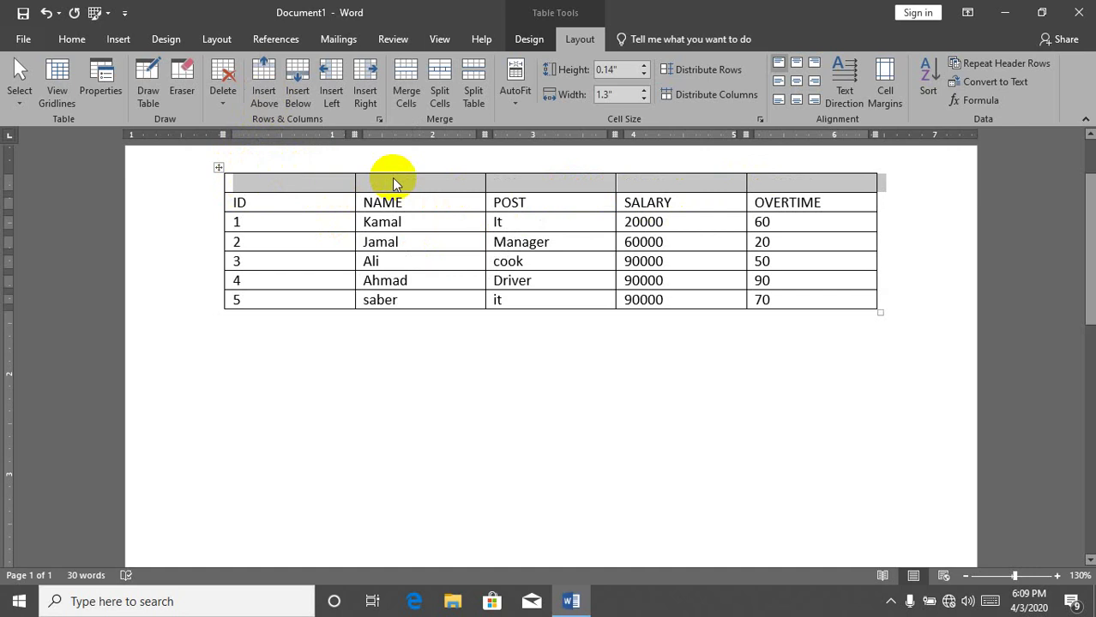
click(406, 89)
click(446, 182)
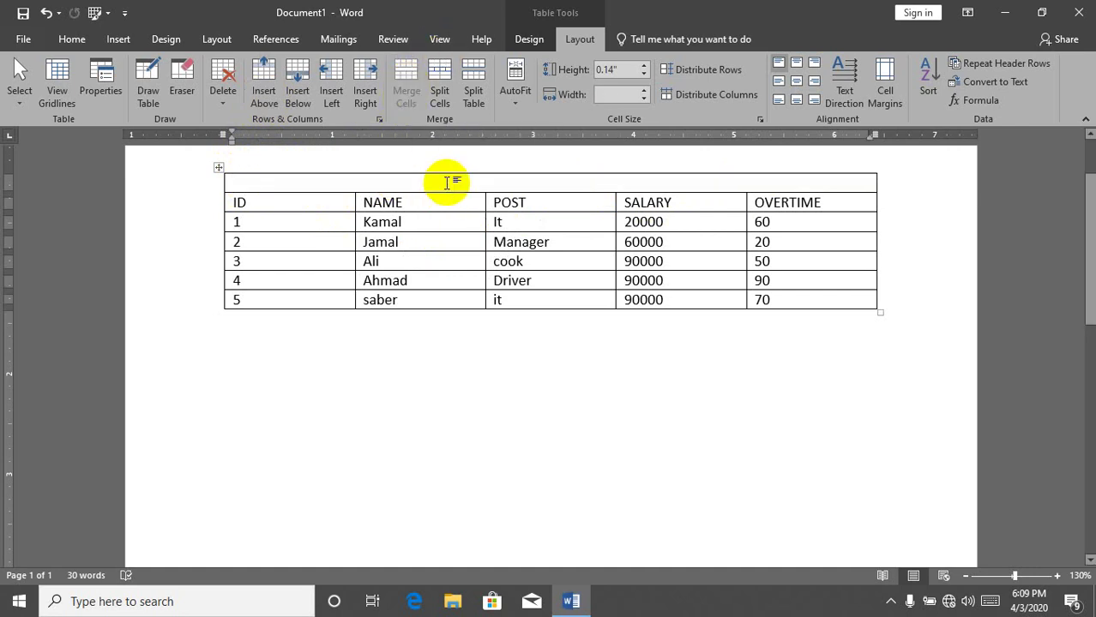
text(Pers)
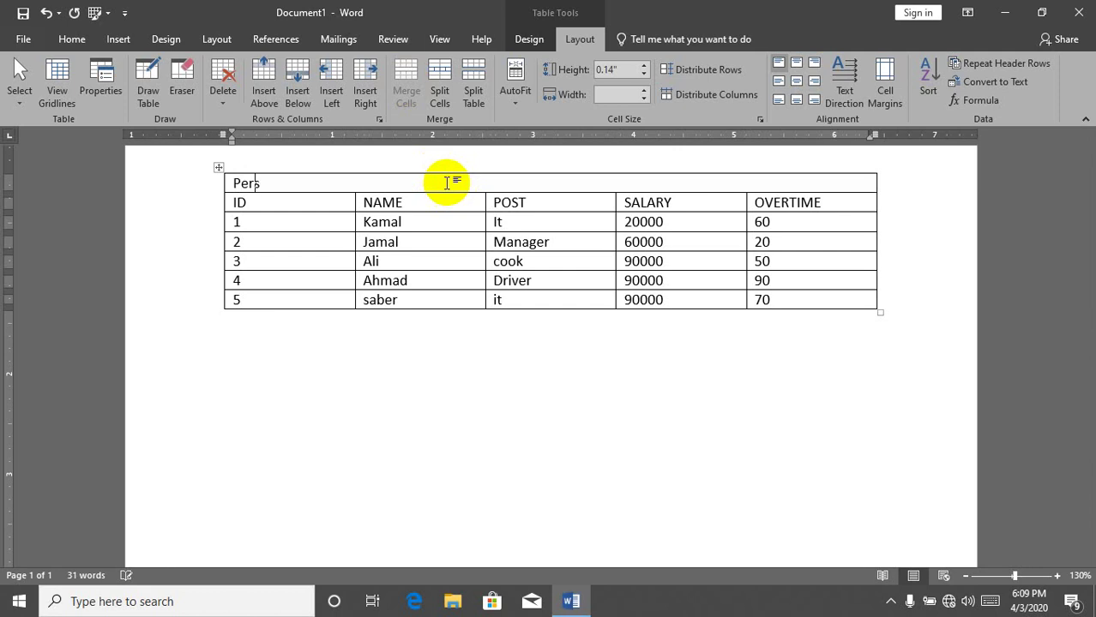
text(onal)
text(of IT)
text(K OR)
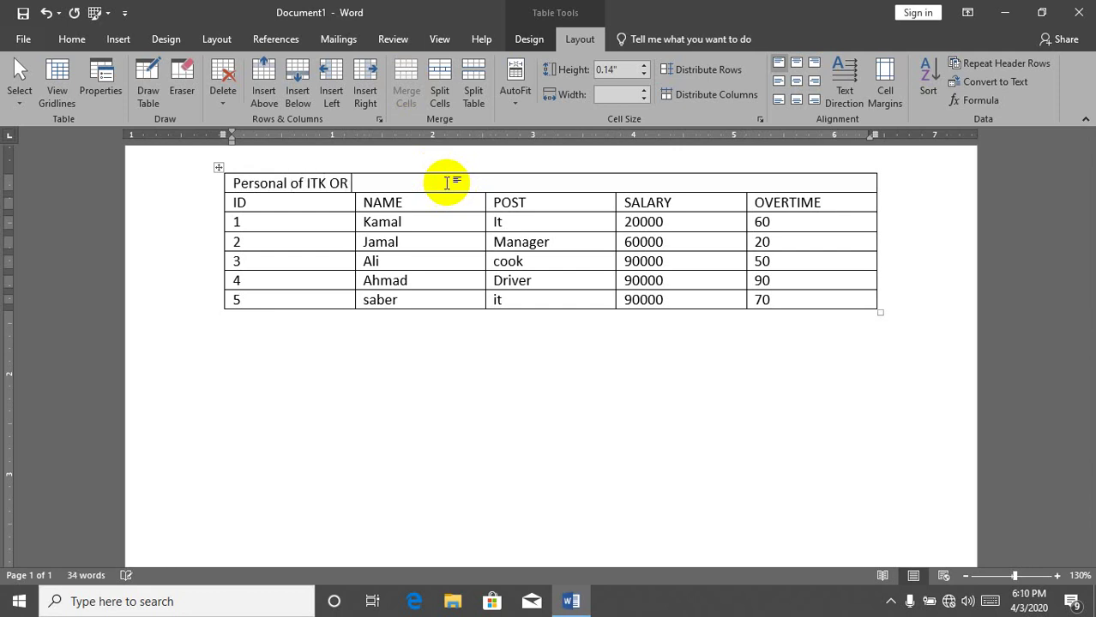
text( IT)
text( PLUS)
Centre the title and enlarge its font with Ctrl+]
key(ctrl+e)
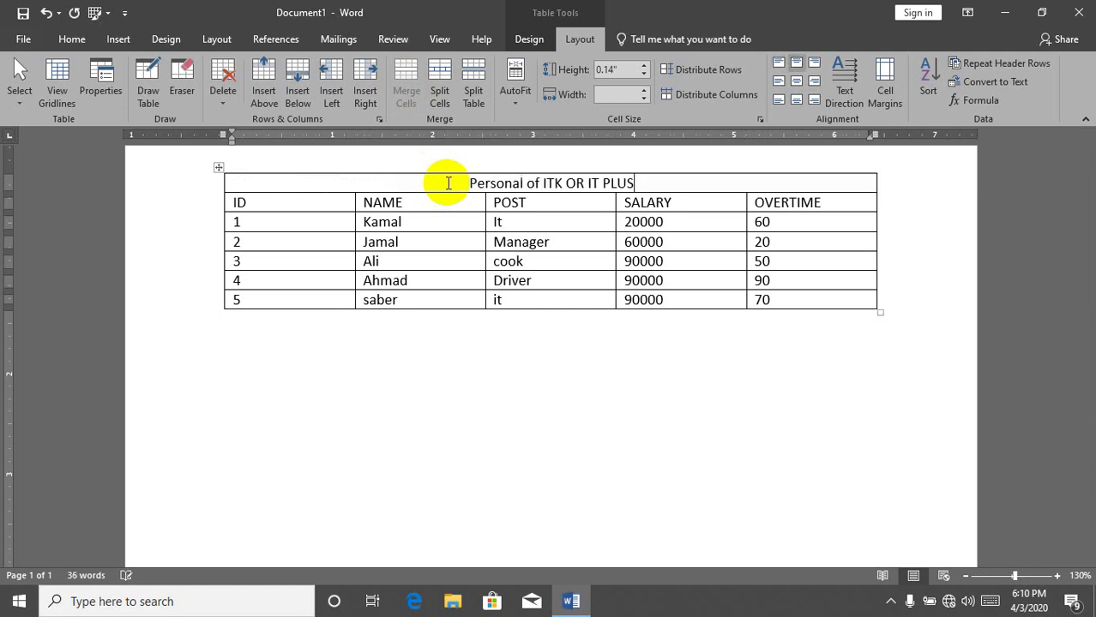
key(shift+Left)
key(shift+Left)
key(shift+Left)
key(shift+Left)
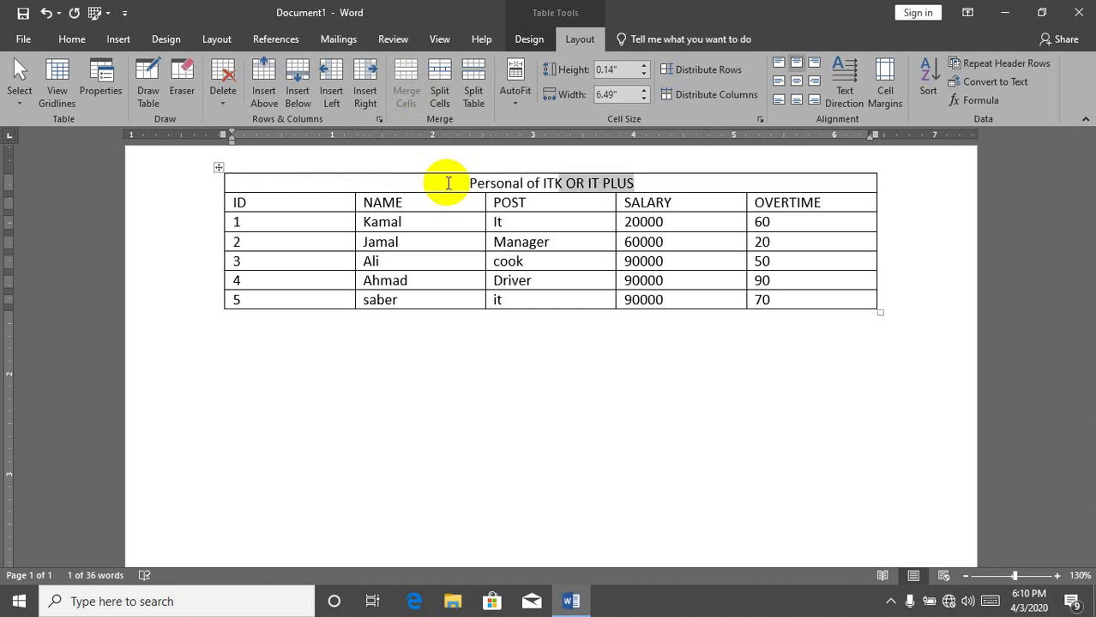
key(shift+Left)
key(shift+Left)
key(shift+Left)
key(shift+Left)
key(shift+Left)
key(shift+Left)
key(shift+Right)
key(shift+Right)
key(shift+Right)
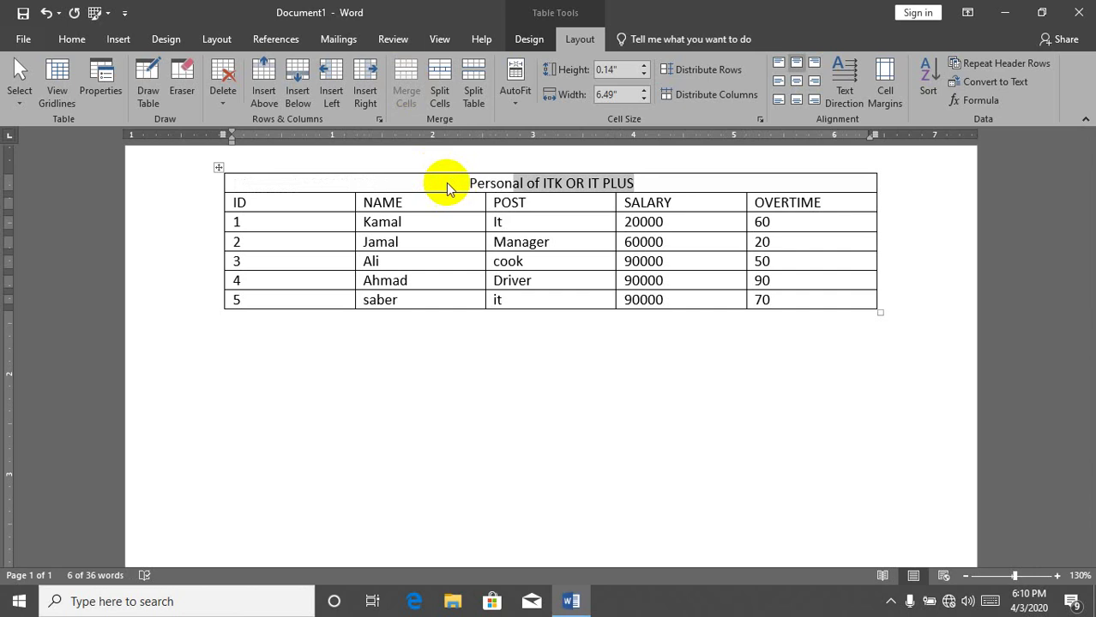
key(shift+Right)
key(shift+Right)
key(shift+Right)
key(shift+Left)
key(shift+Left)
key(shift+Left)
key(shift+Left)
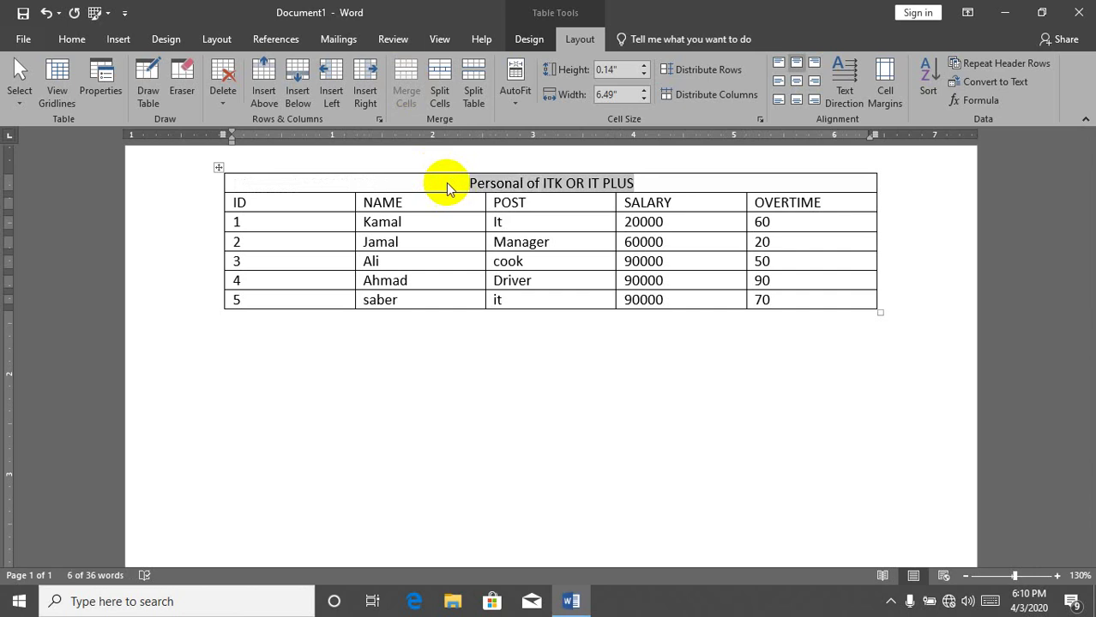
key(ctrl+shift+period)
key(ctrl+shift+period)
key(ctrl+shift+period)
key(ctrl+shift+period)
key(ctrl+shift+period)
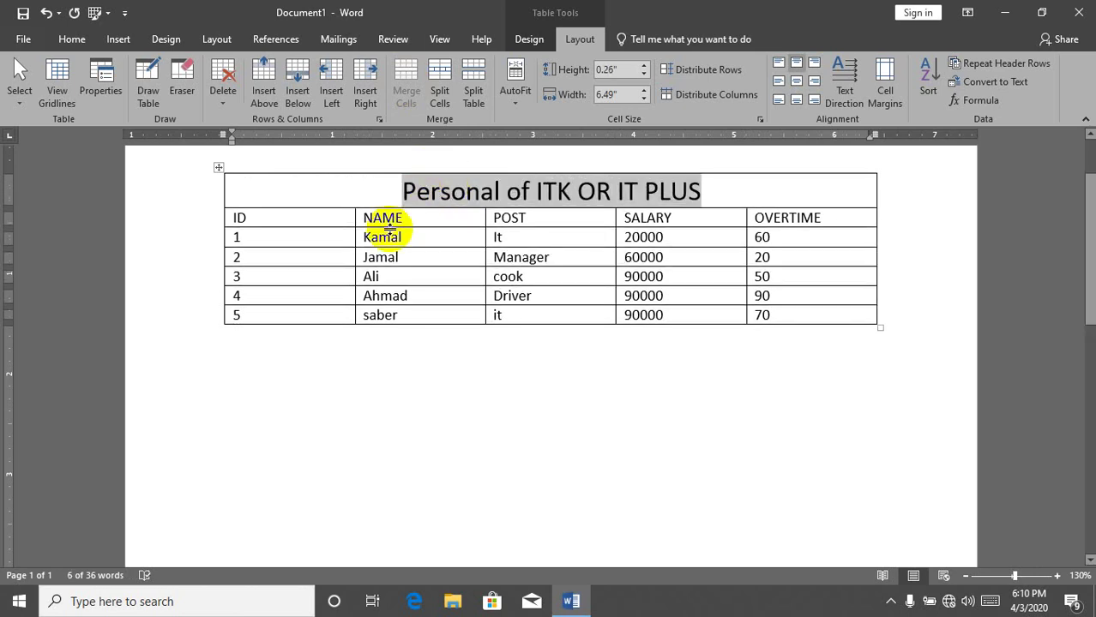
Shade the ID–OVERTIME header row blue and make its text white
click(389, 238)
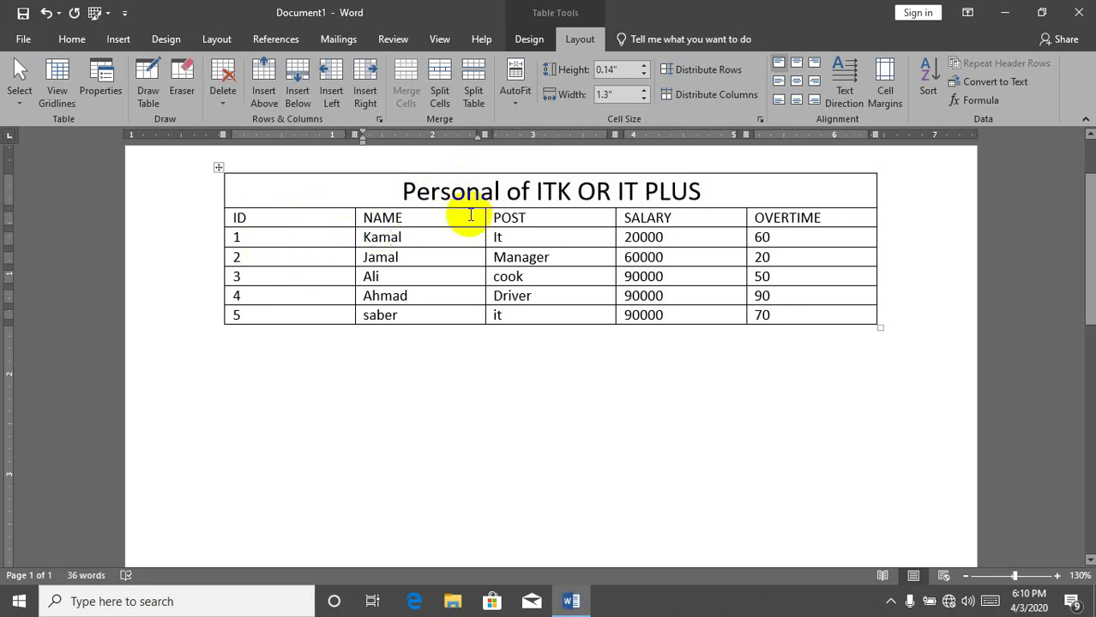
drag(318, 216, 778, 216)
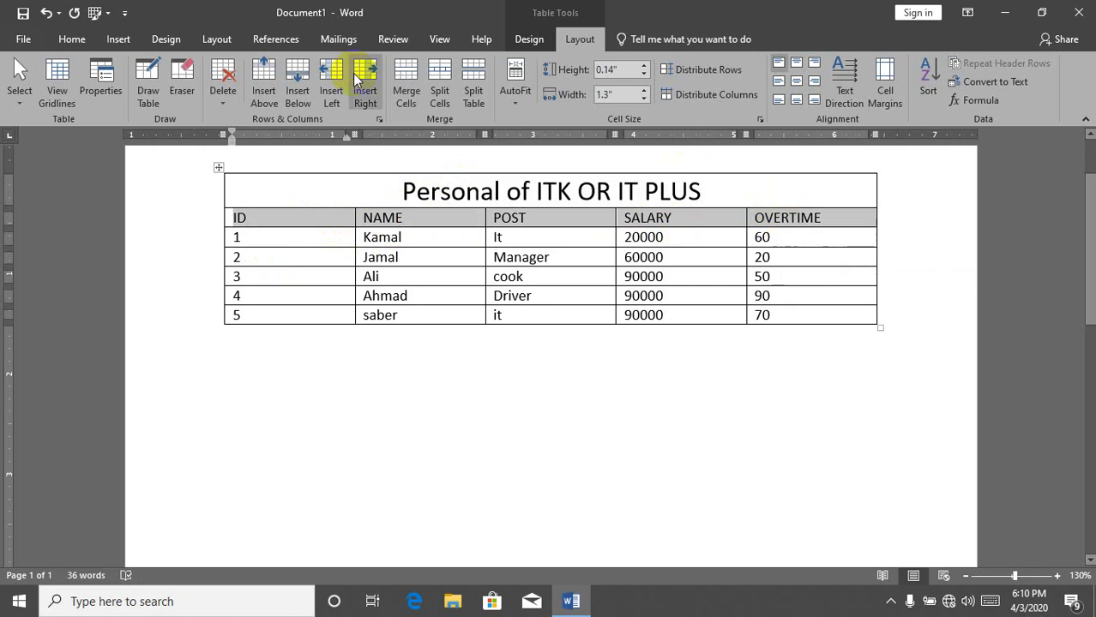
click(72, 39)
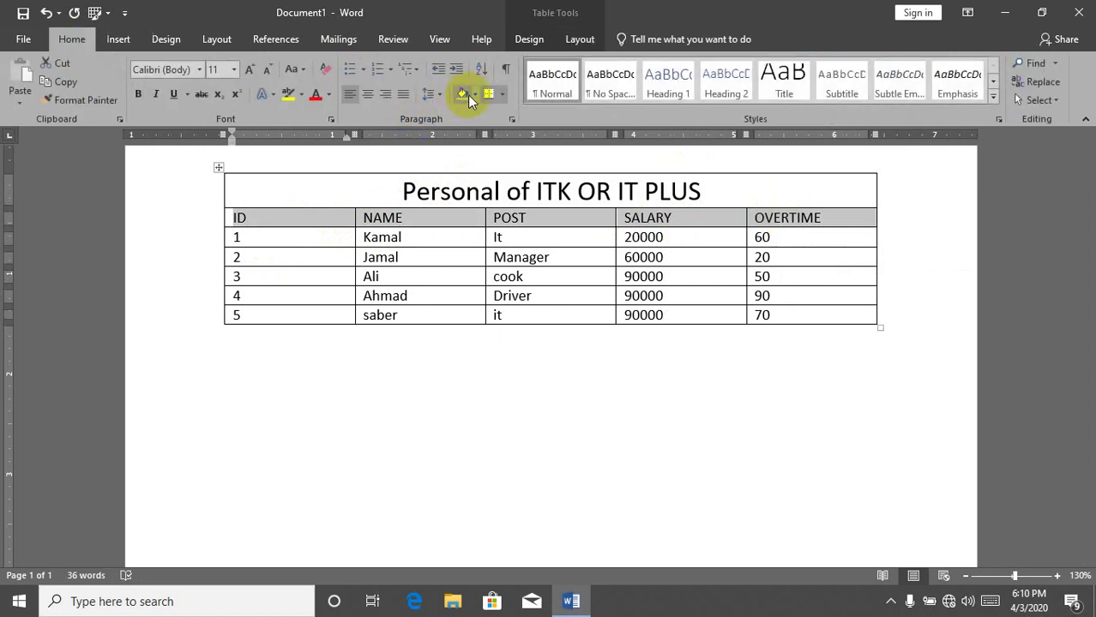
click(475, 96)
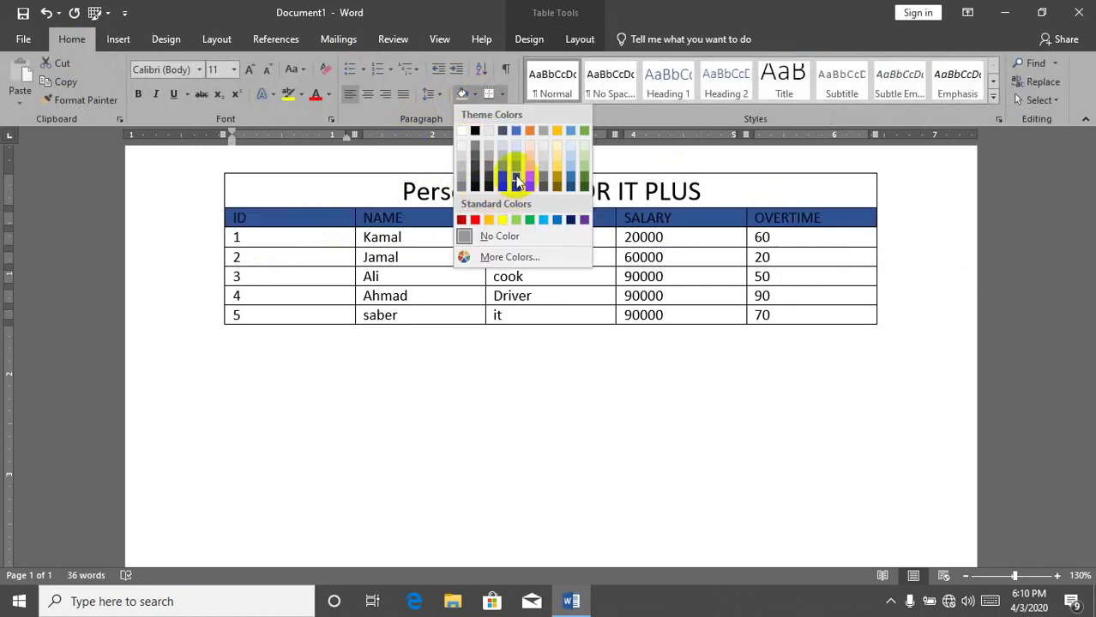
click(517, 181)
click(327, 94)
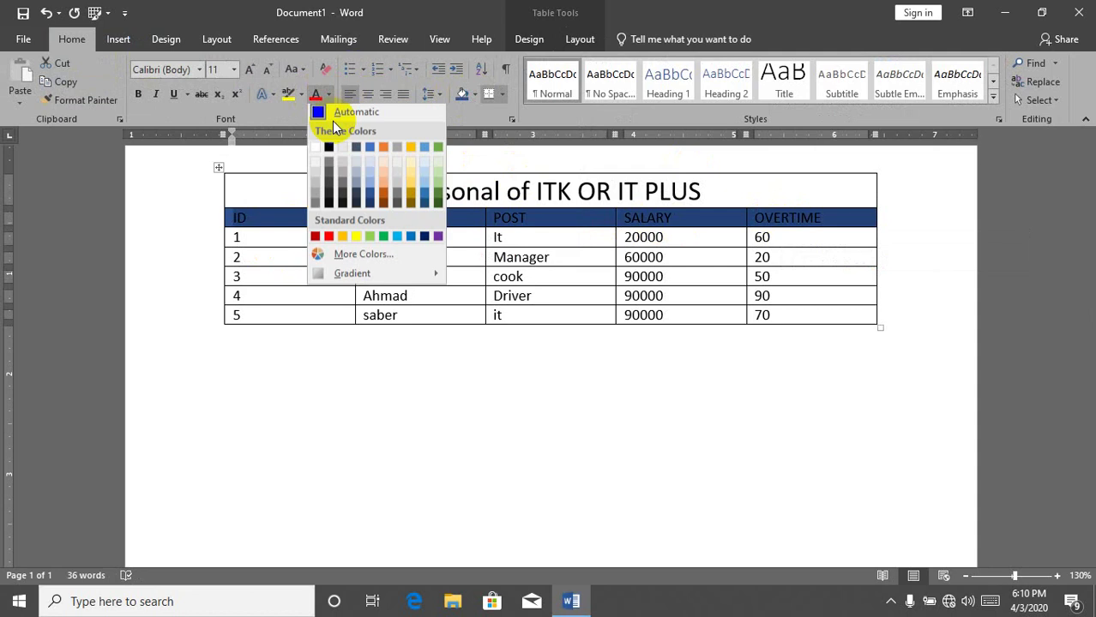
click(314, 146)
Remove the stray extra letter from the first employee's name
click(383, 257)
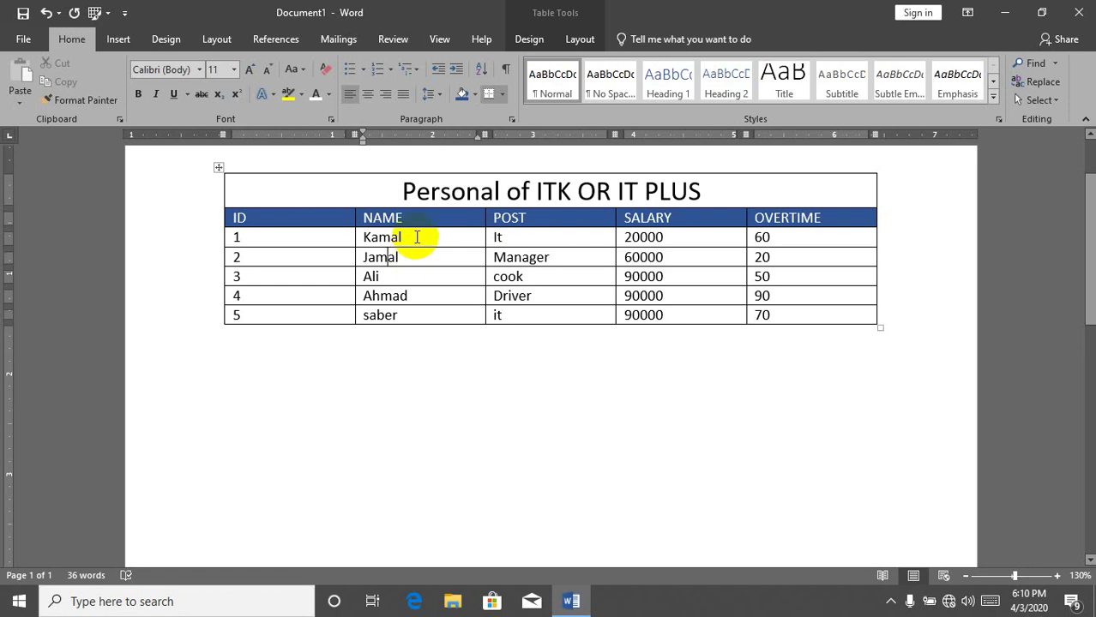
click(417, 238)
text(l)
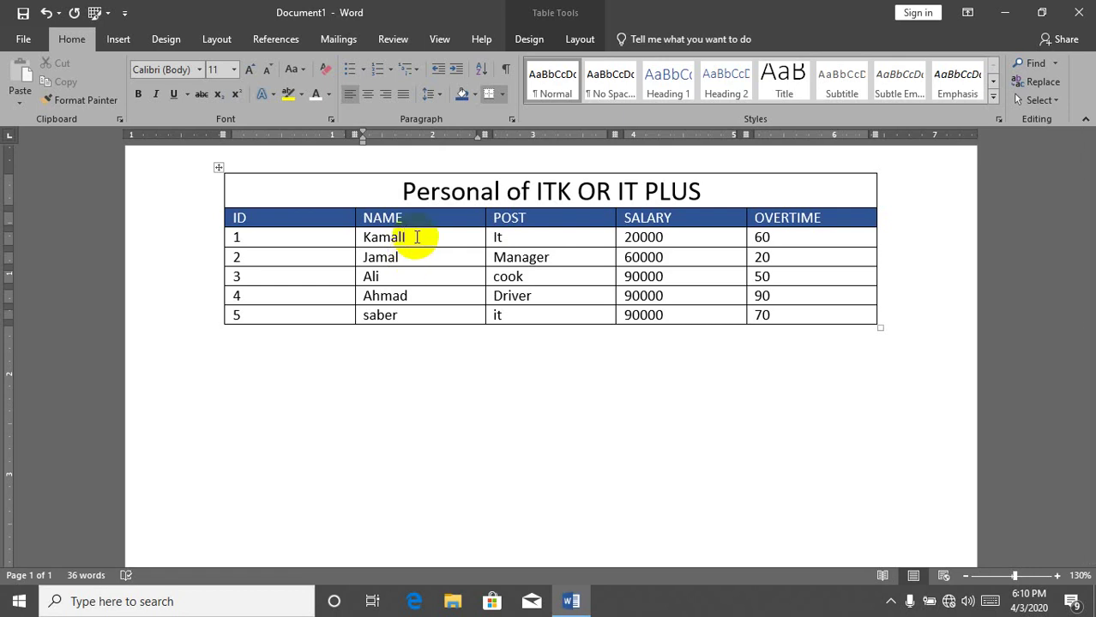
key(BackSpace)
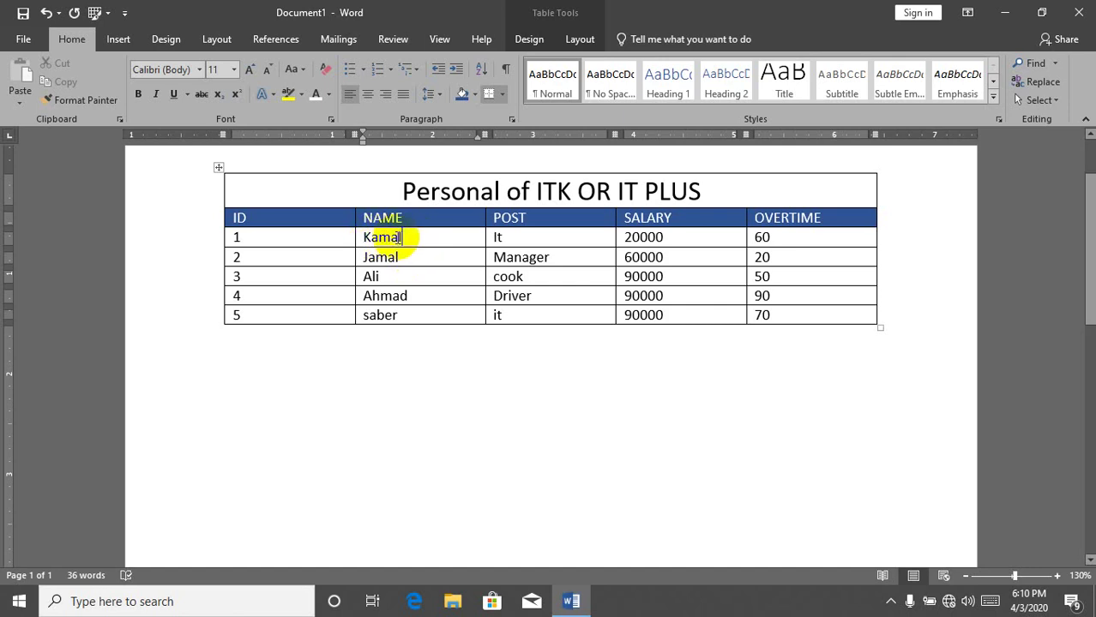
Insert an empty row below employee 1 and enter the new employee's name
click(576, 39)
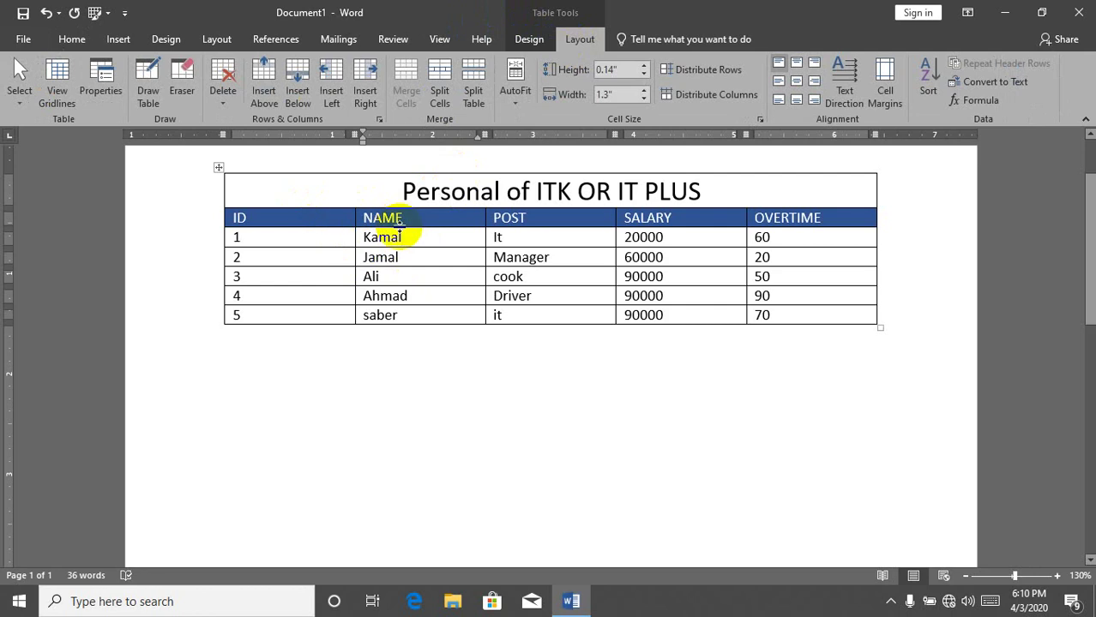
click(300, 92)
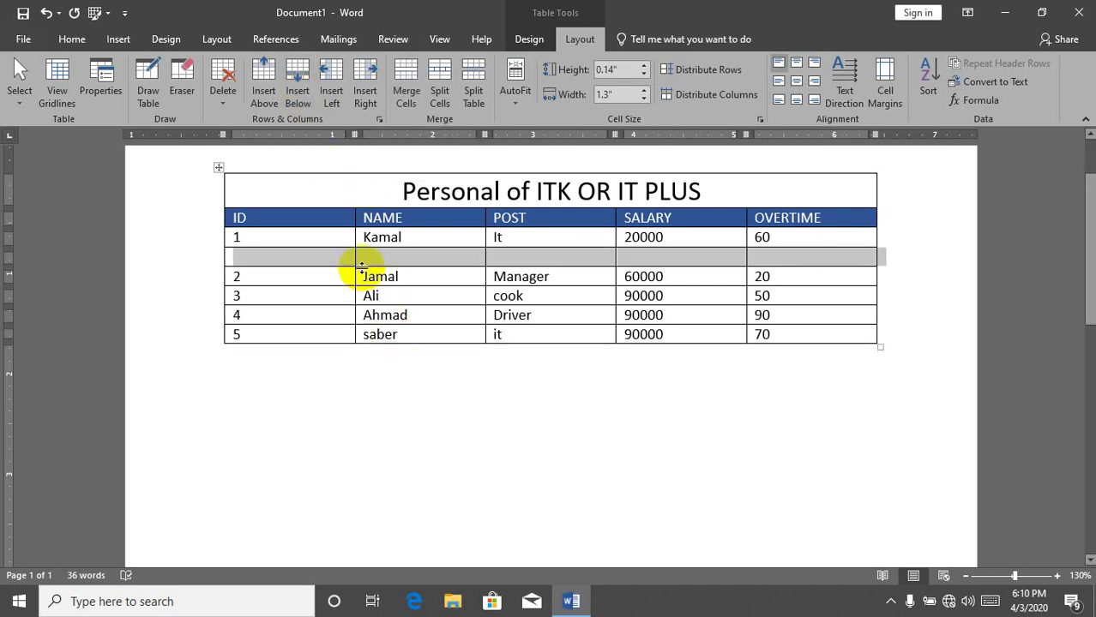
drag(296, 240, 295, 340)
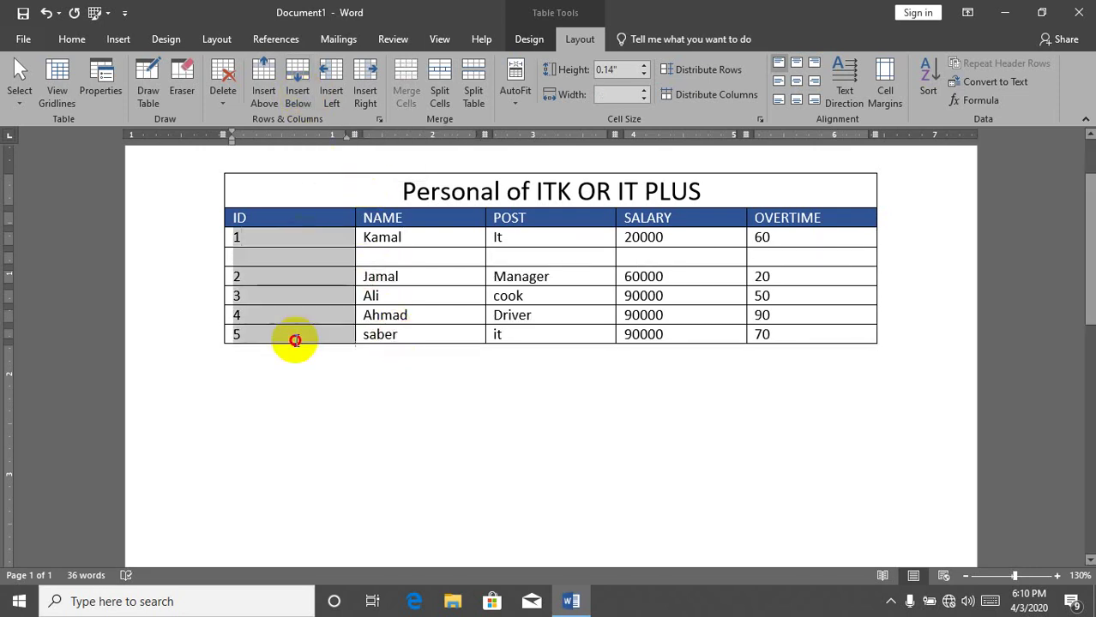
click(369, 257)
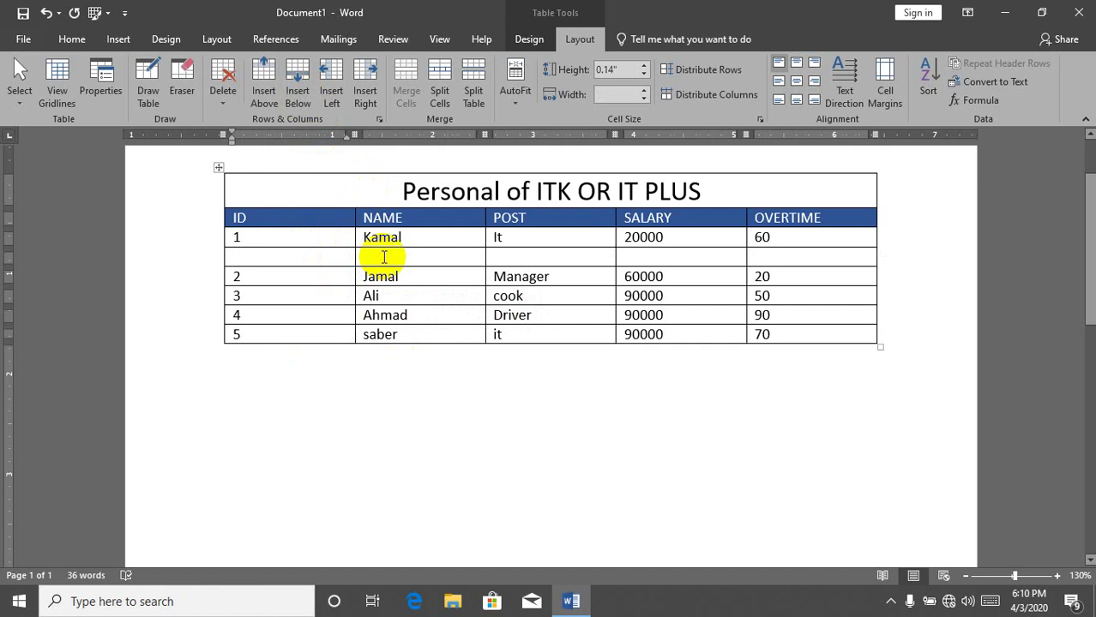
text(r)
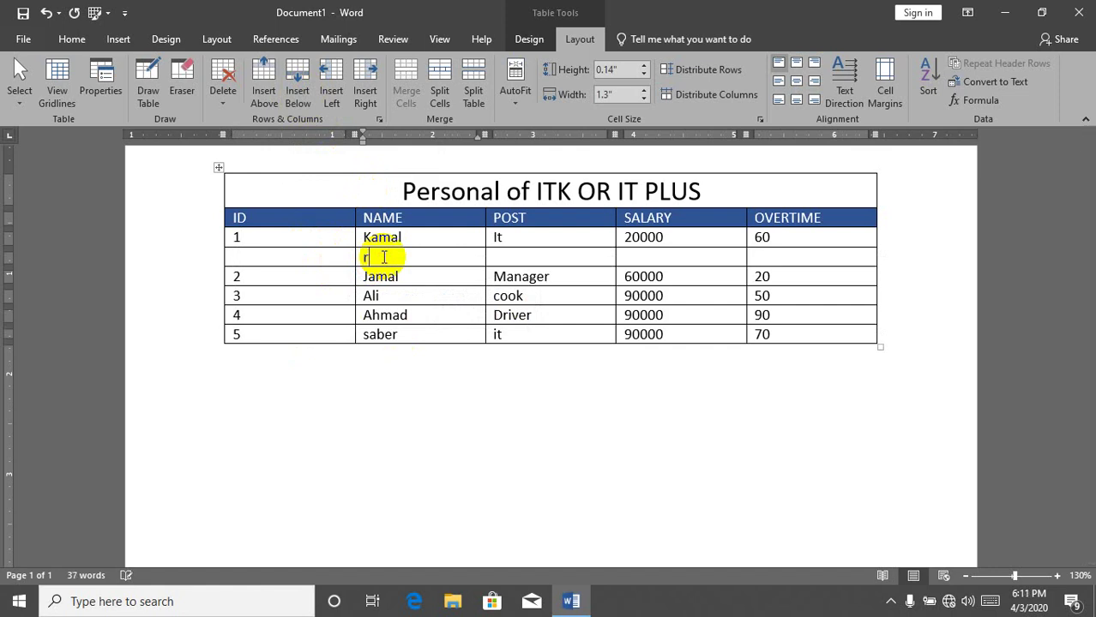
text(Rh)
text(aman)
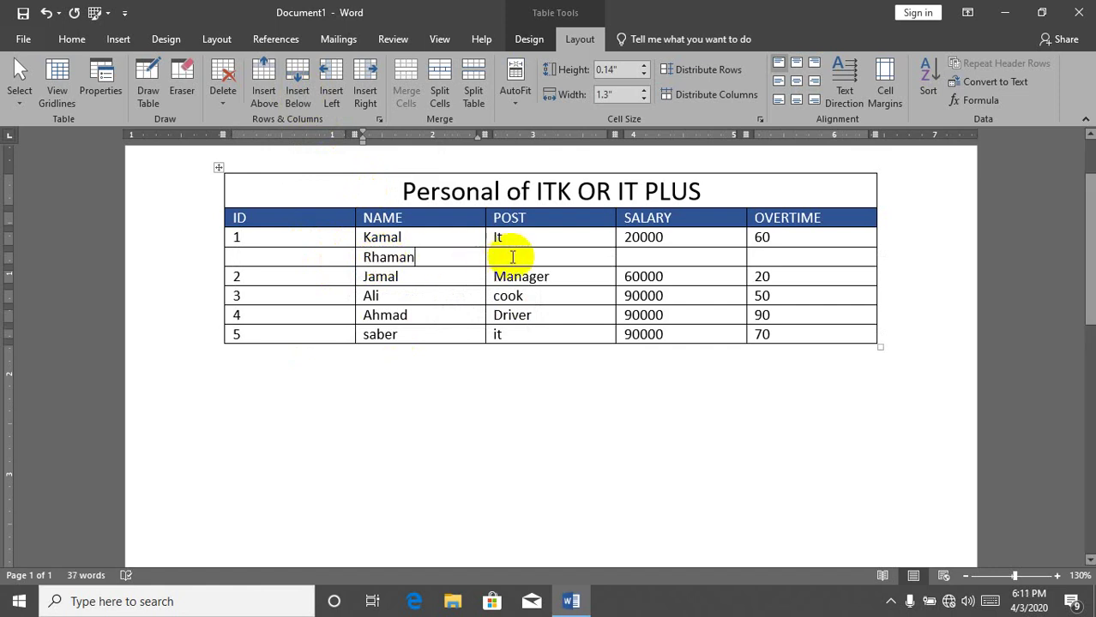
Fill the new row with post cook, salary 60000 and overtime 90
click(511, 257)
text(coo)
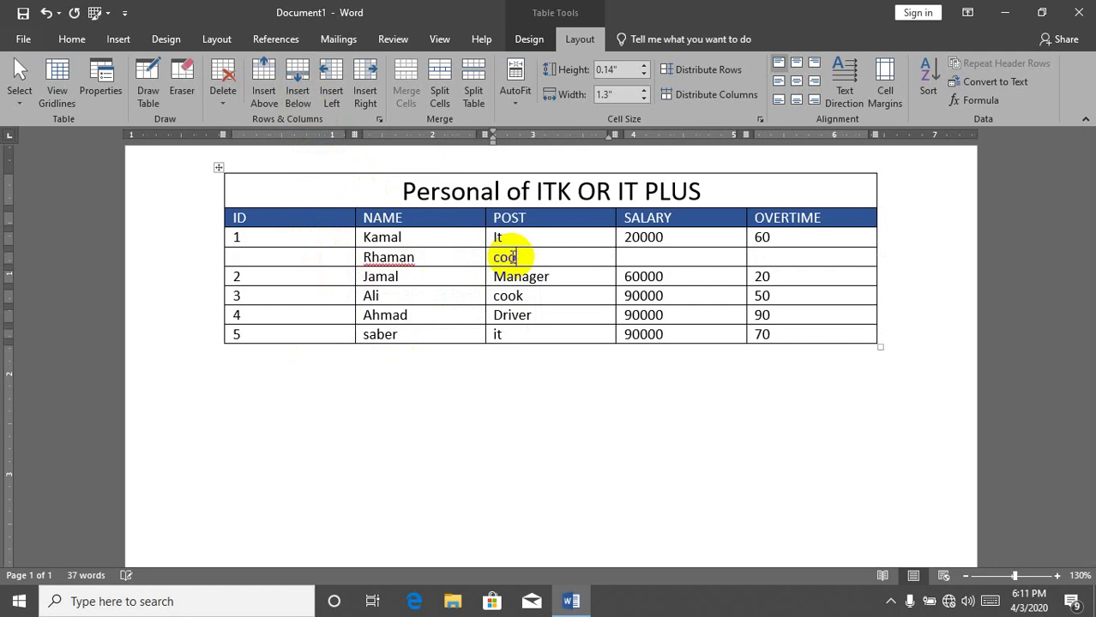
text(k)
click(661, 257)
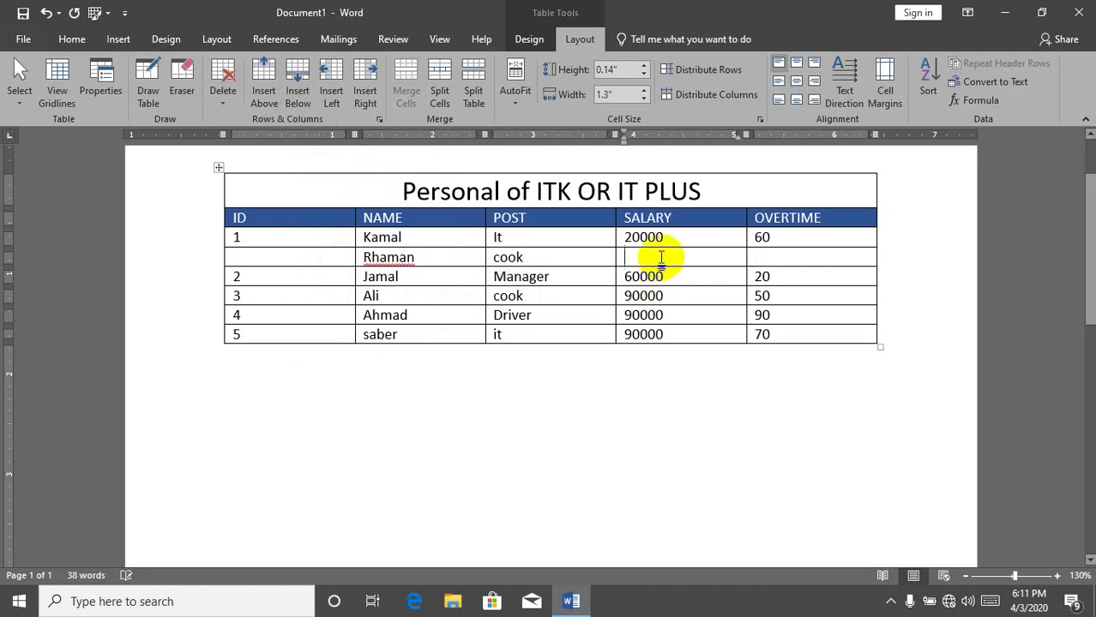
text(60000)
key(Tab)
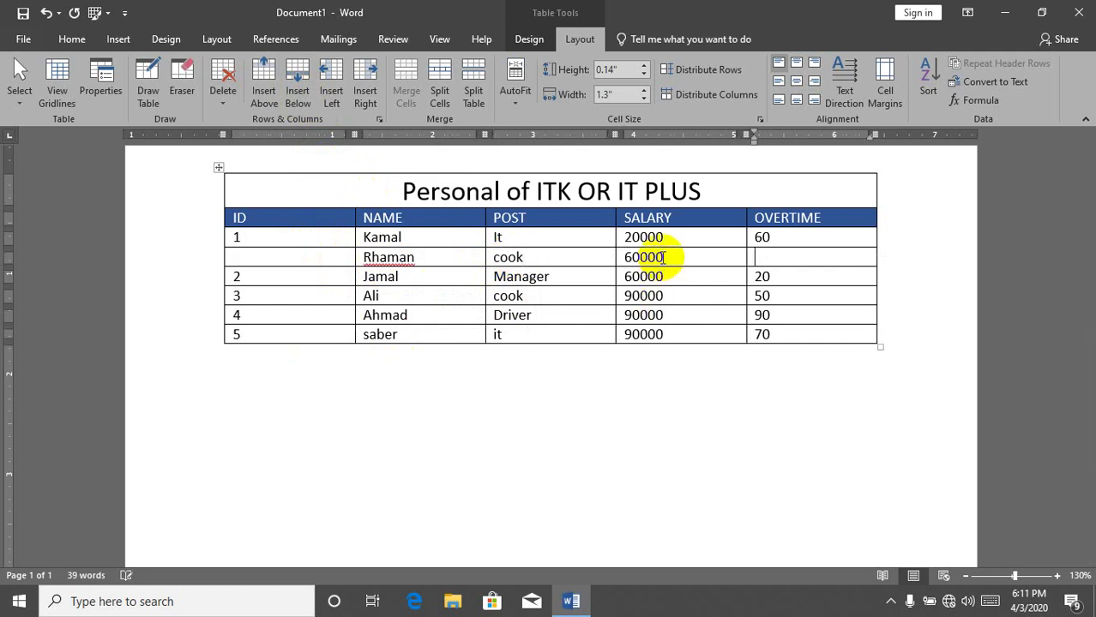
text(90)
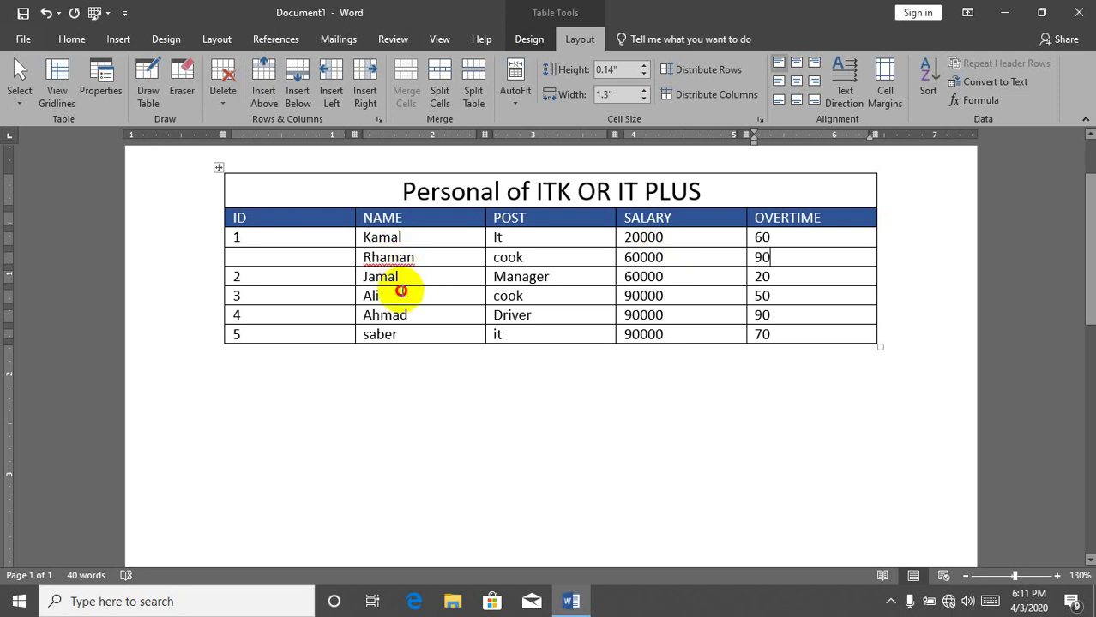
click(392, 295)
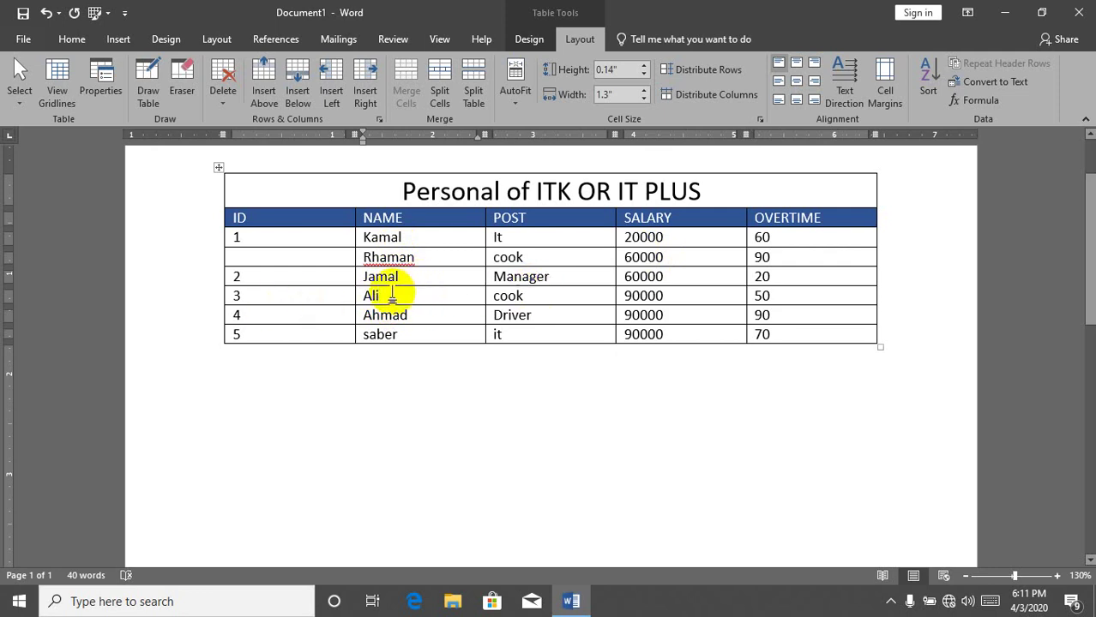
Insert an empty row above ID 3 and enter the new employee's name
click(273, 103)
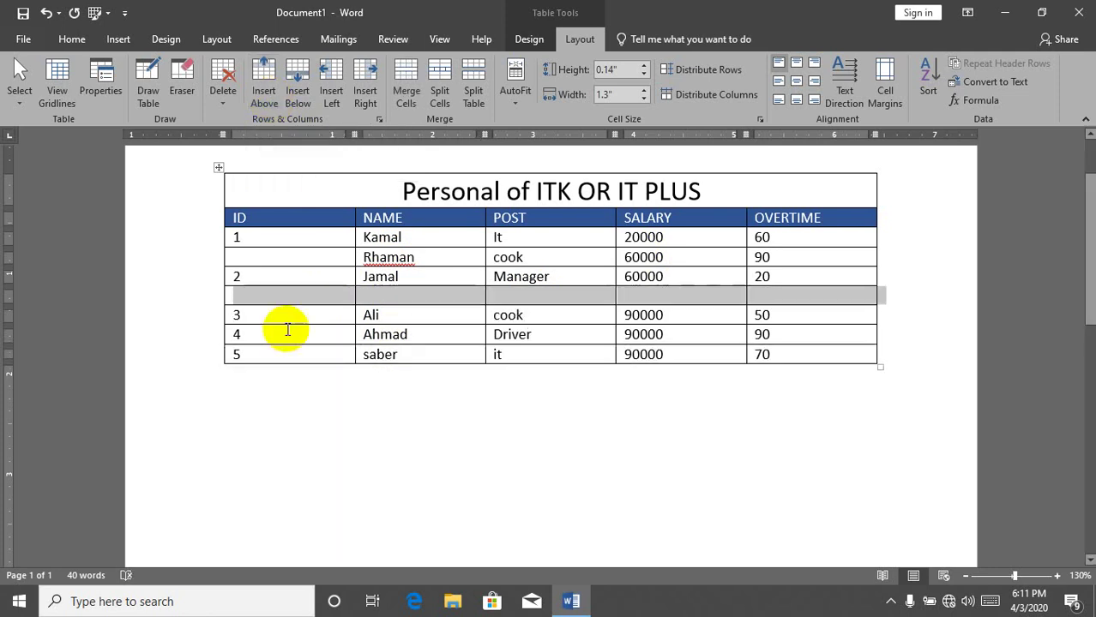
click(379, 293)
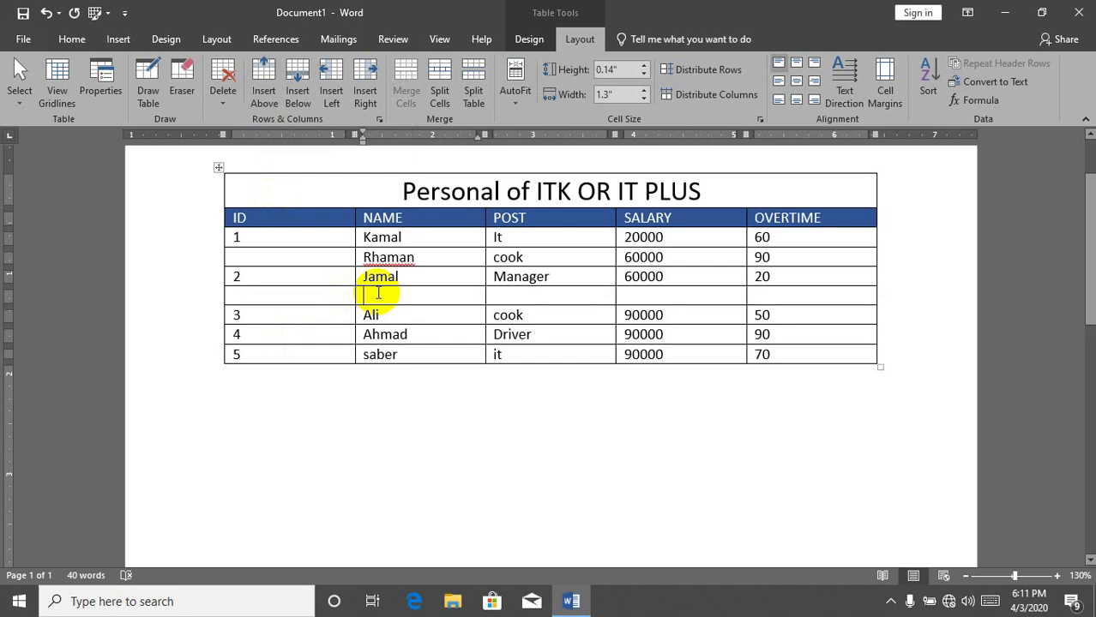
text(Aimal)
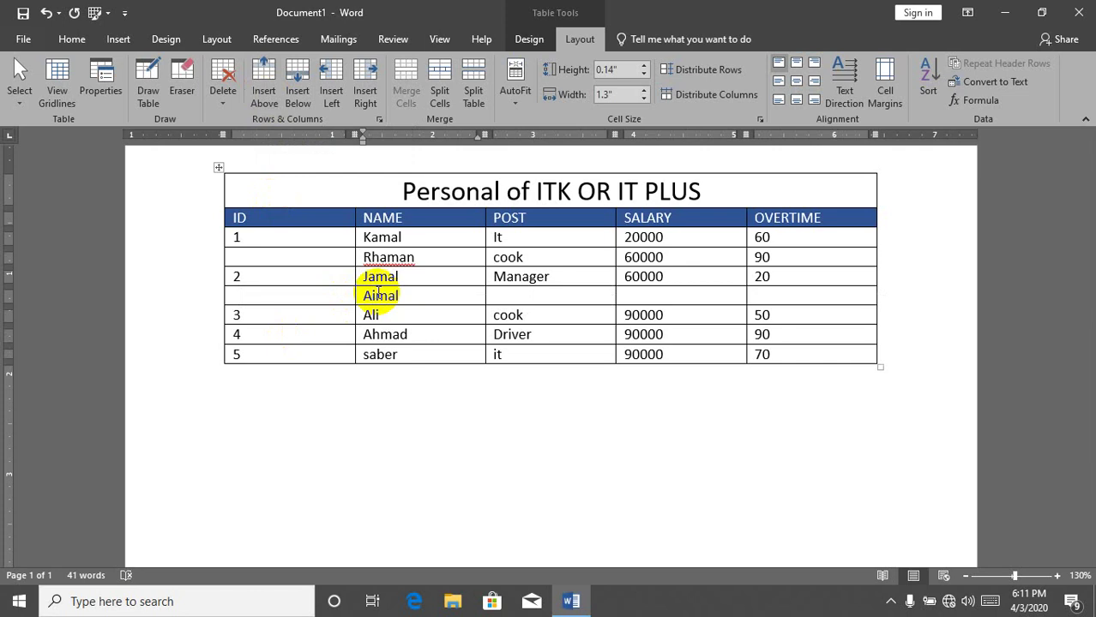
key(BackSpace)
key(BackSpace)
key(BackSpace)
text(ma)
Fill that row with post driver, salary 20000 and overtime 70
click(518, 294)
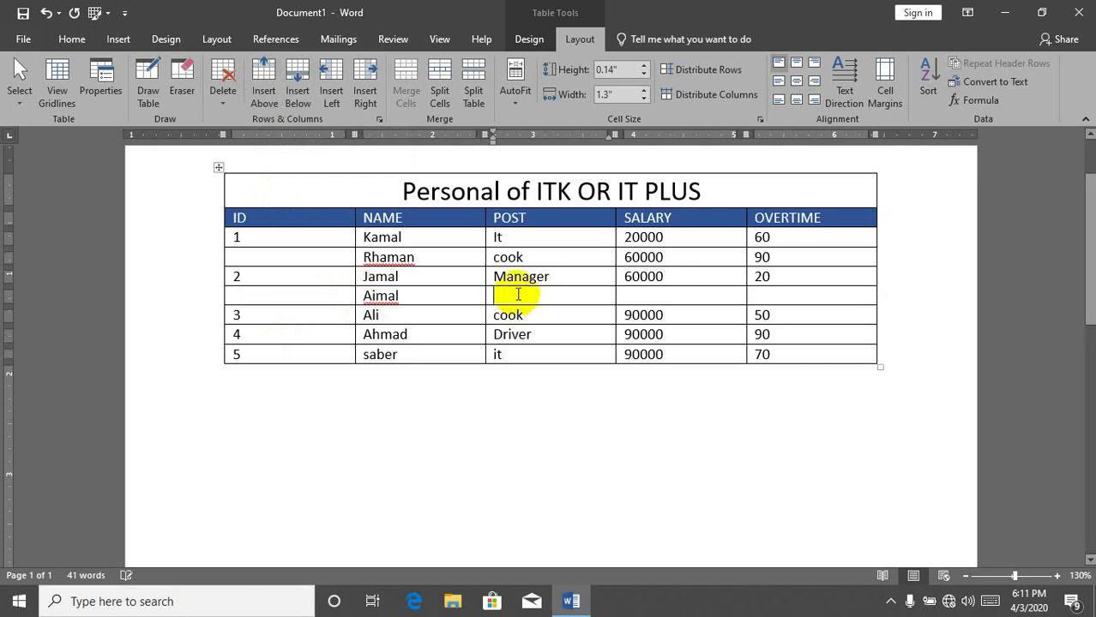
text(drive)
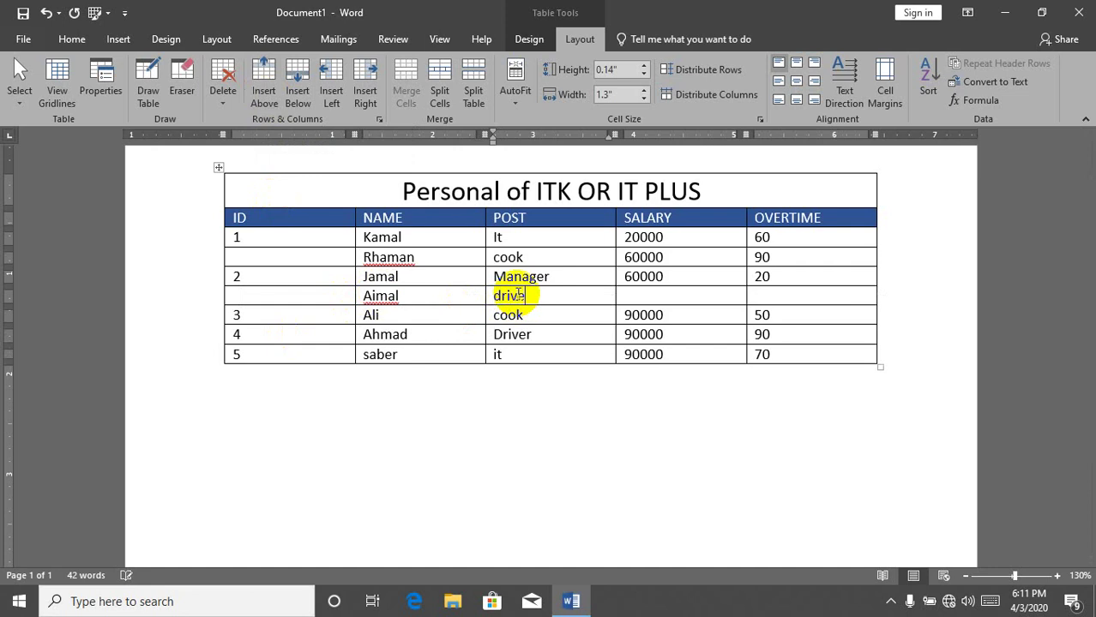
text(r)
key(Tab)
text(20000)
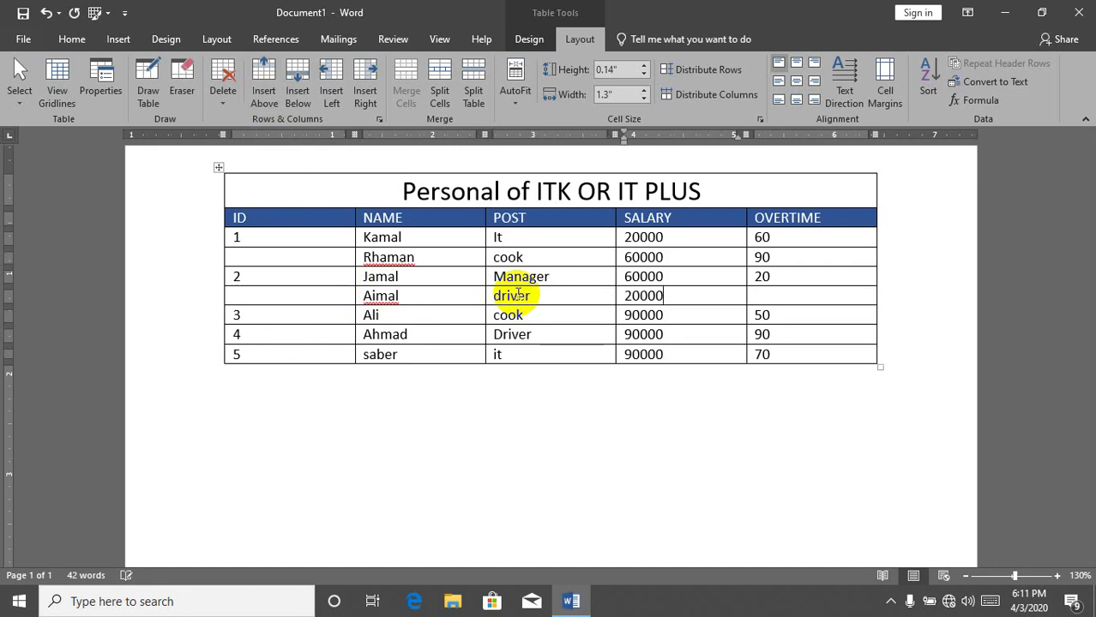
key(Tab)
text(70)
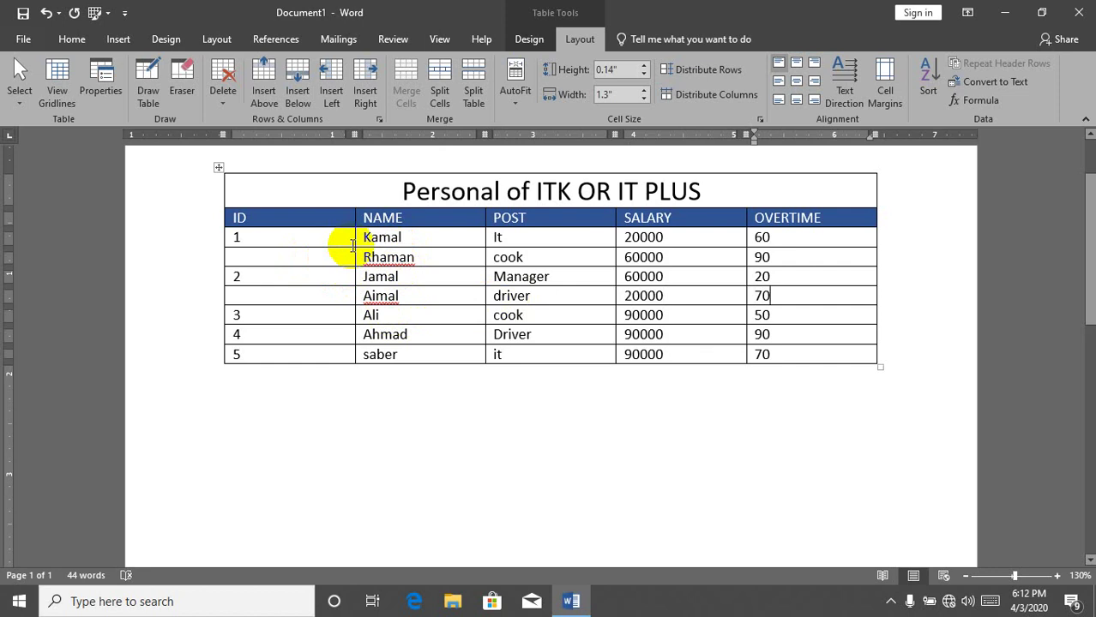
Clear the ID column and number the seven employees 1 through 7
mouse_move(318, 238)
mouse_down()
mouse_move(295, 374)
mouse_move(290, 353)
mouse_up()
key(Delete)
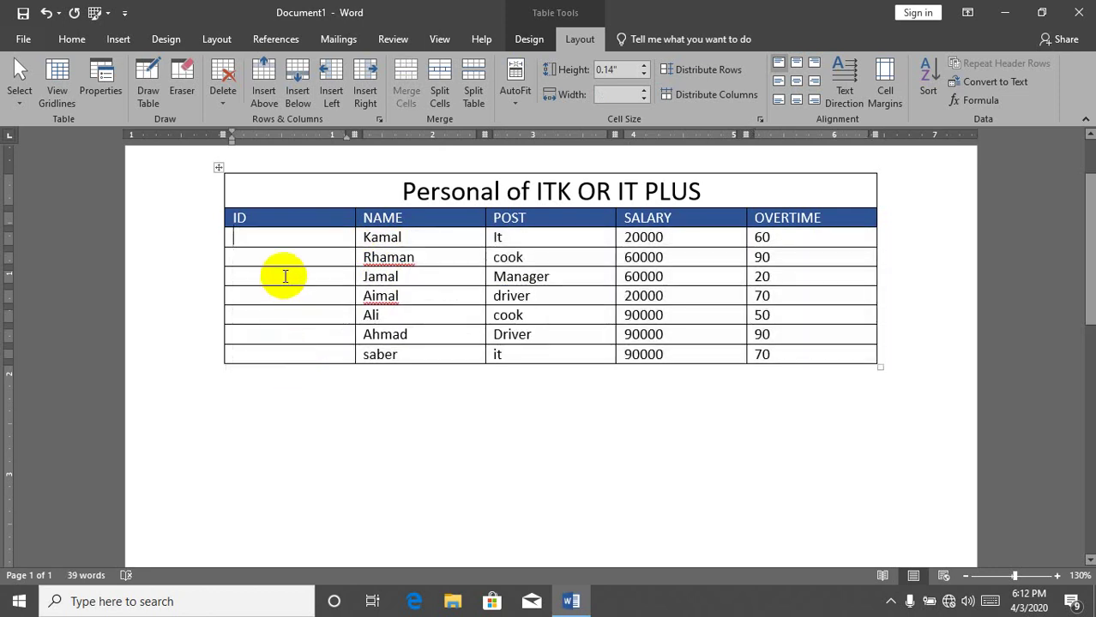
text(1)
key(Down)
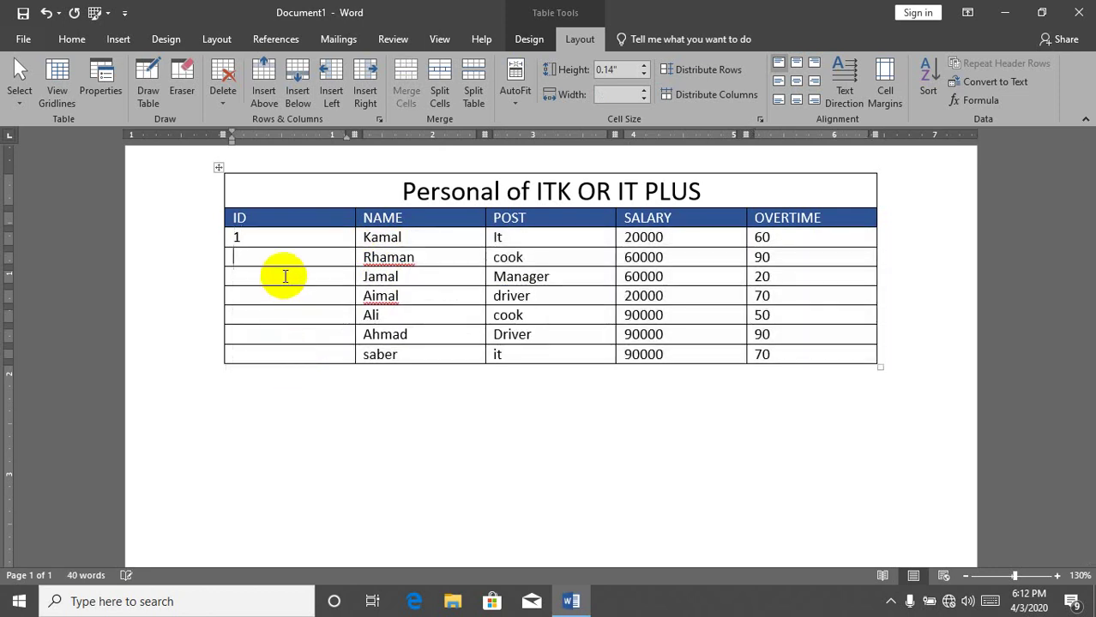
text(2)
key(Down)
text(3)
key(Down)
text(4)
key(Down)
text(5)
key(Down)
text(6)
key(Down)
text(7)
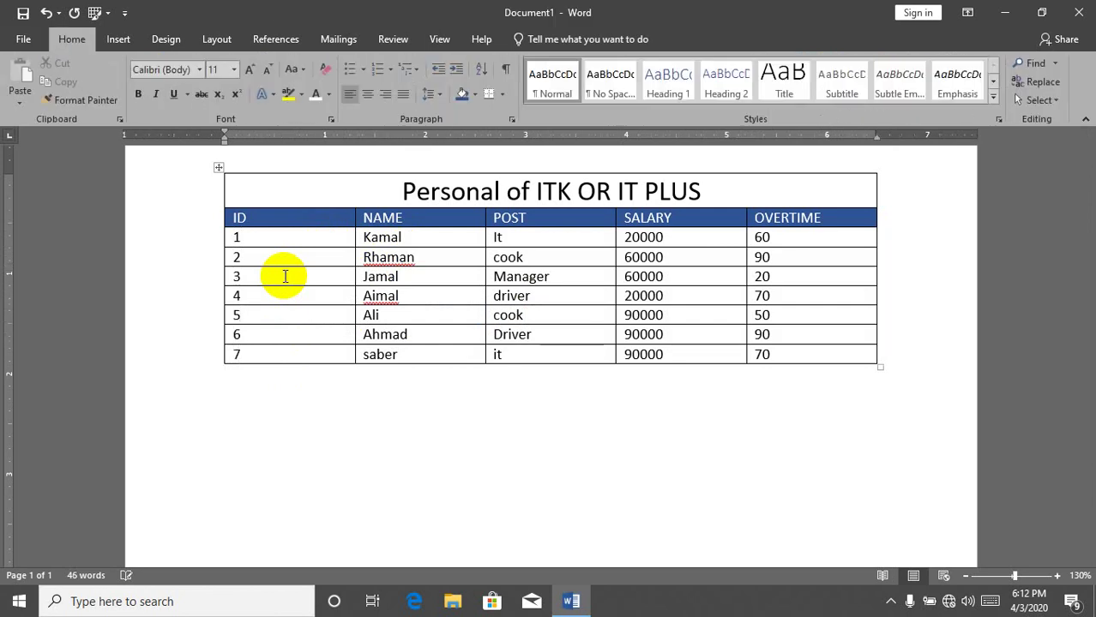
click(286, 275)
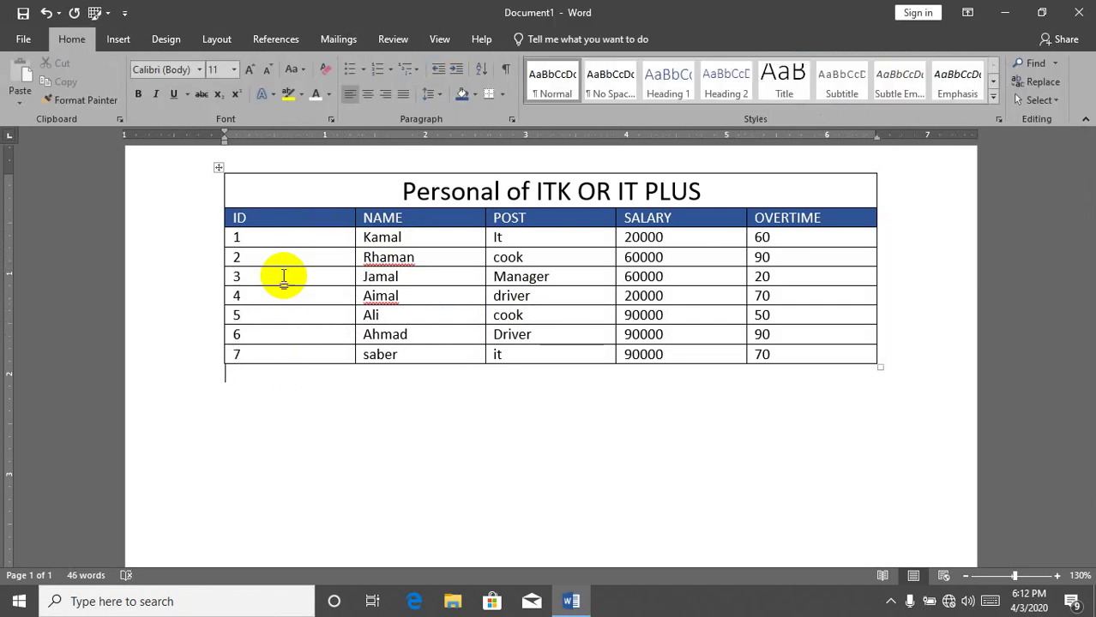
click(422, 254)
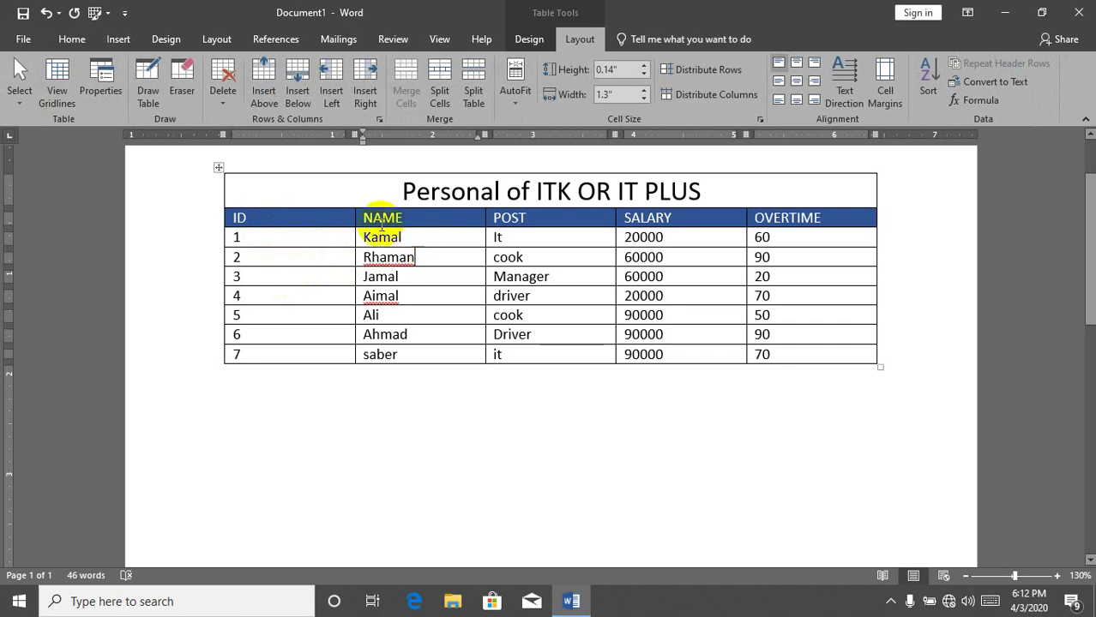
Insert a column right of NAME headed 'f/name' and enter the first father's name
click(364, 95)
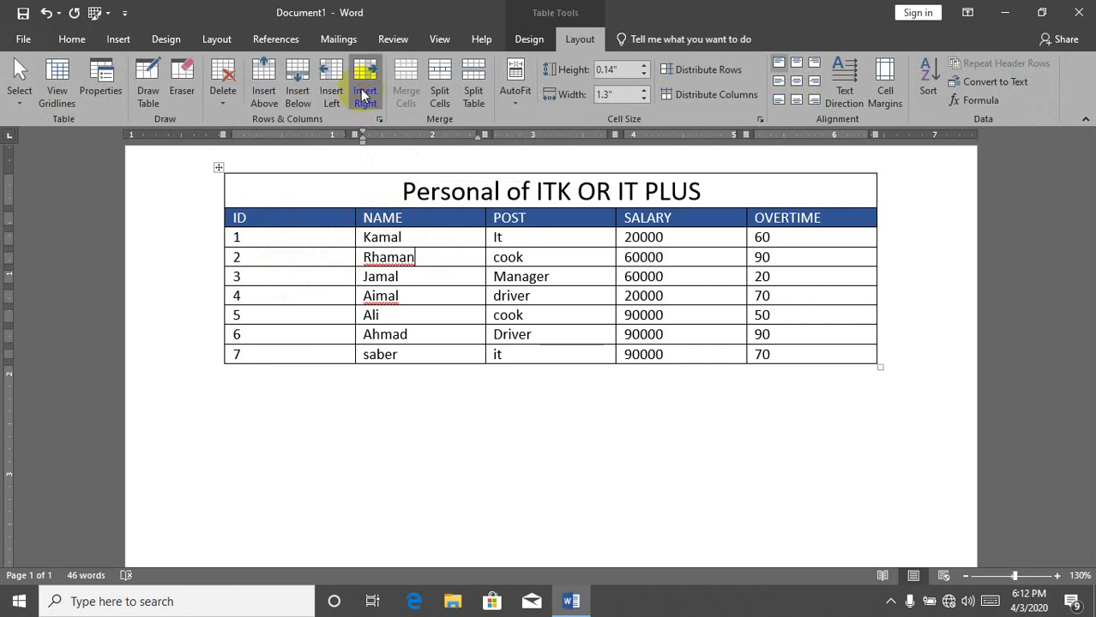
click(478, 216)
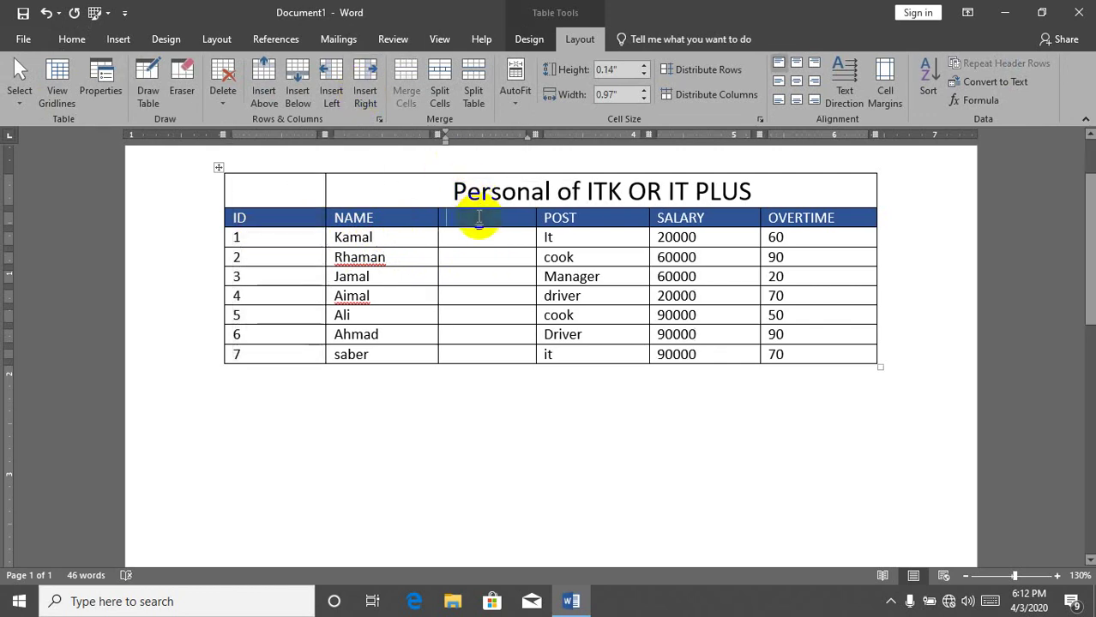
text(f/n)
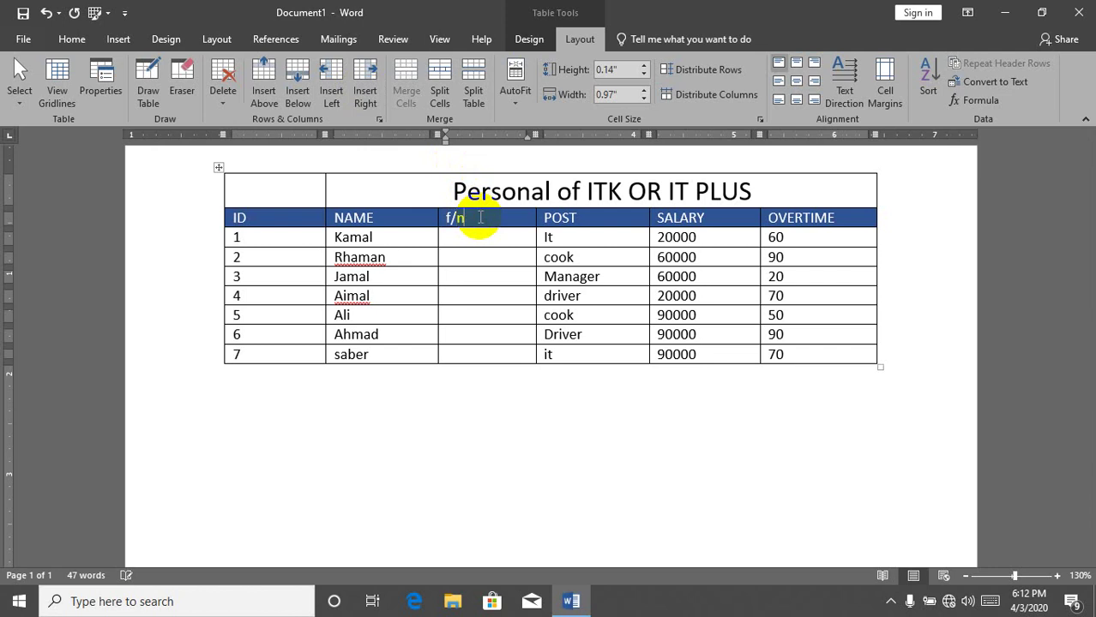
text(ame)
click(481, 238)
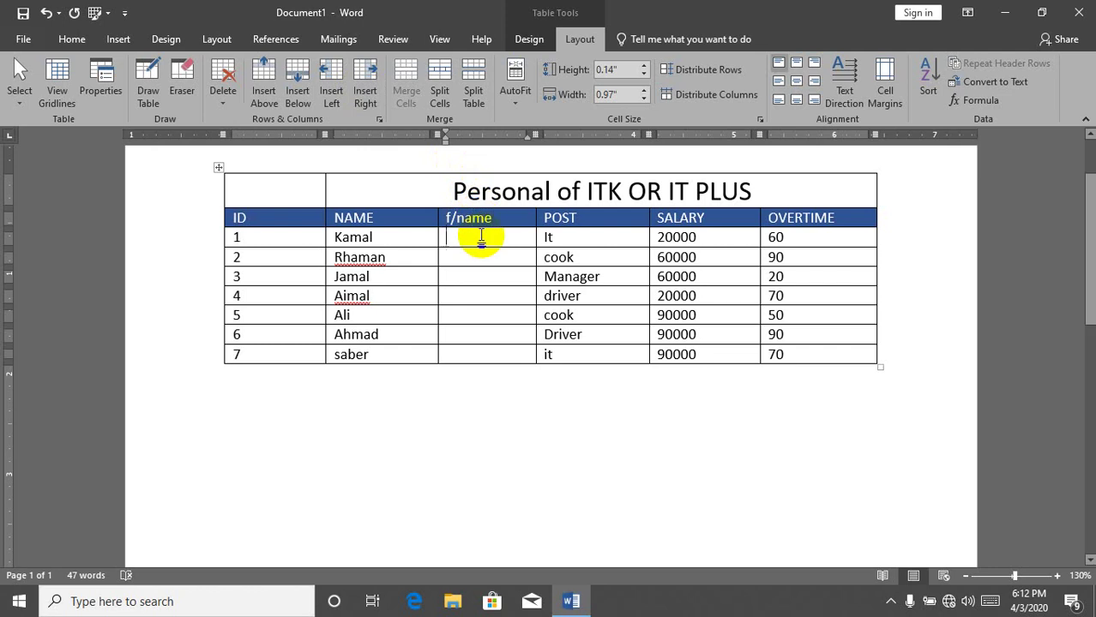
text(juan)
key(ctrl+s)
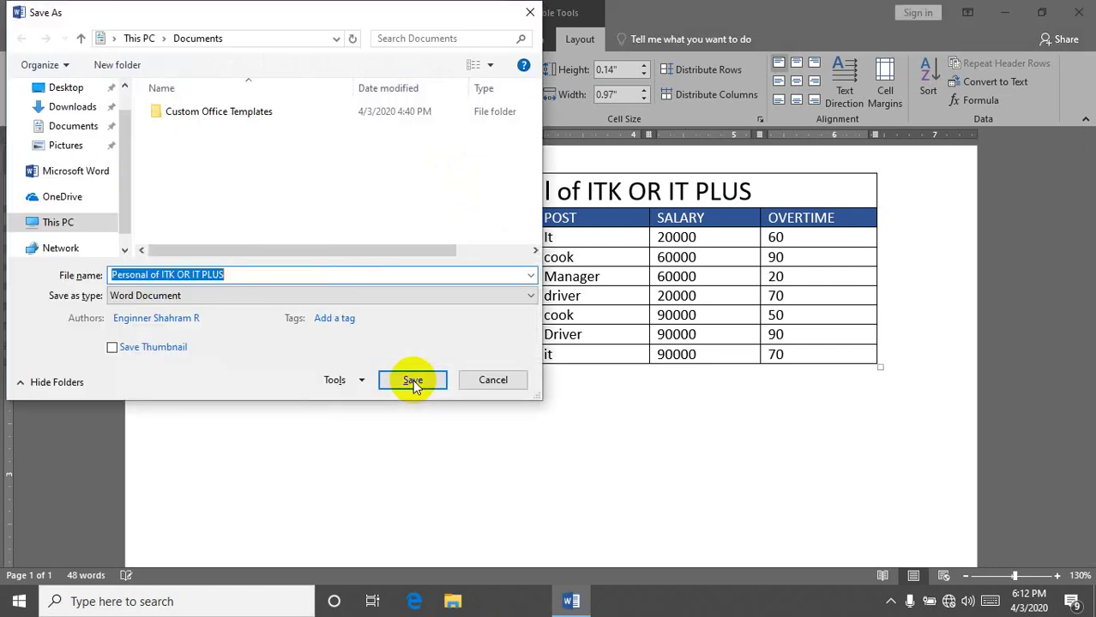
Cancel the Save As dialog and enter father's names for employees 1–3
key(Escape)
key(BackSpace)
key(BackSpace)
key(BackSpace)
key(BackSpace)
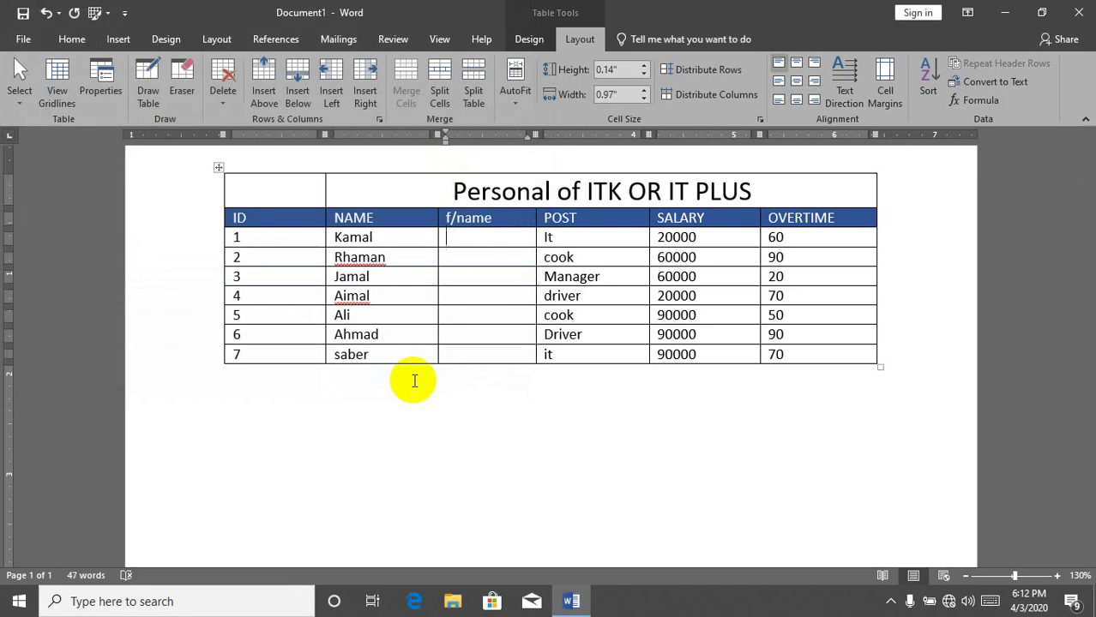
text(hazrat)
text(ullah)
key(Down)
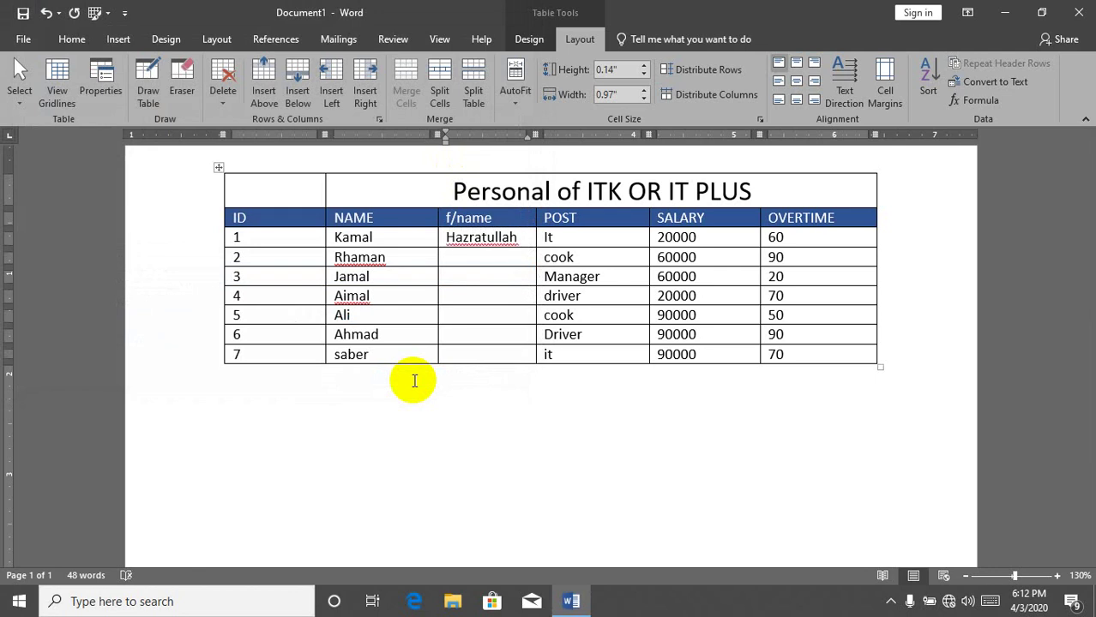
text(ehsanu)
text(llah)
key(Down)
text(abdu)
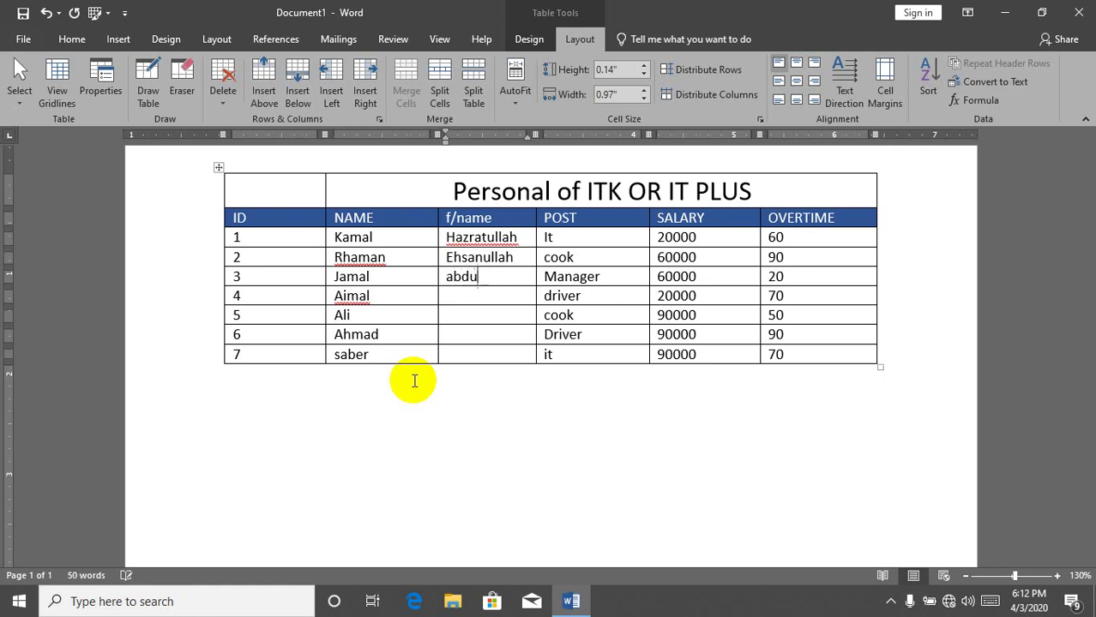
text(llah)
key(Down)
Enter father's names for employees 4–7 in the f/name column
text(haia)
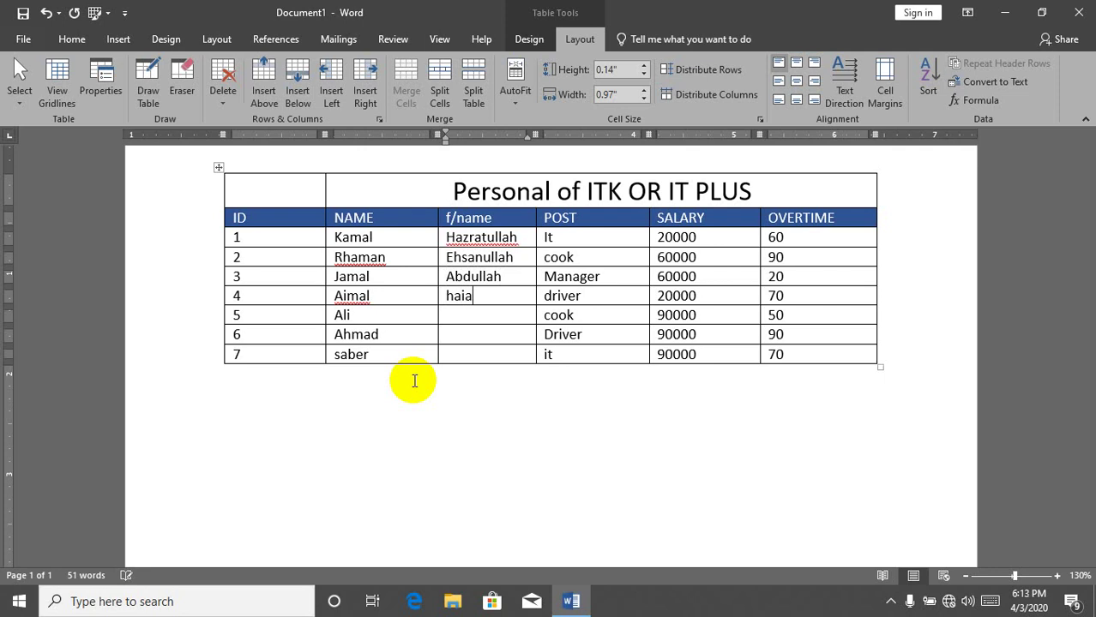
key(BackSpace)
text(miad)
key(Down)
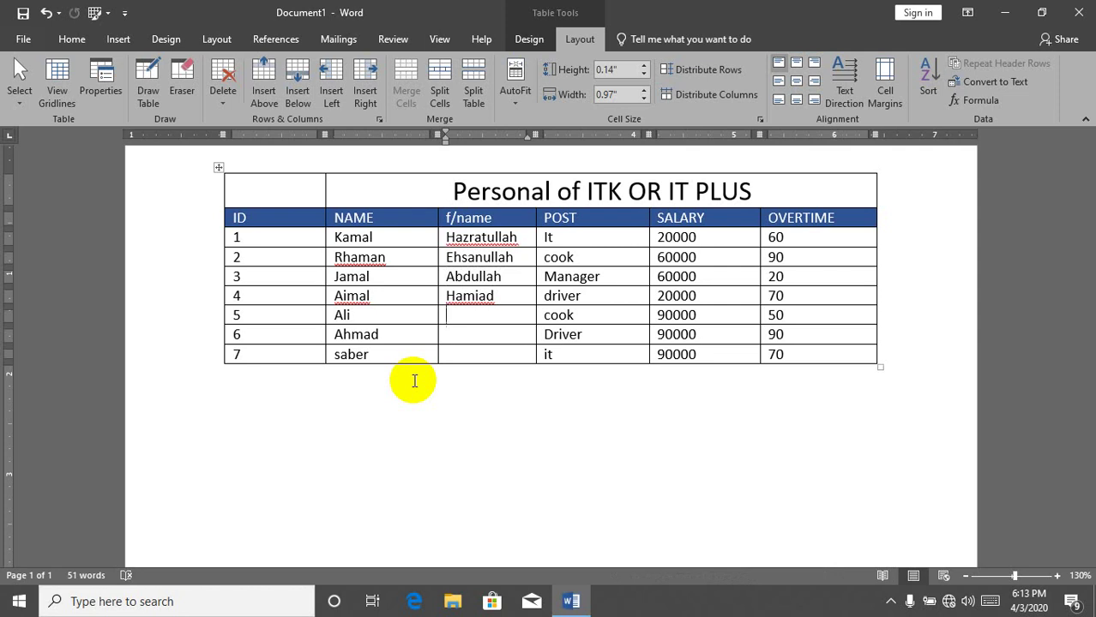
text(mu)
text(stafa)
key(Down)
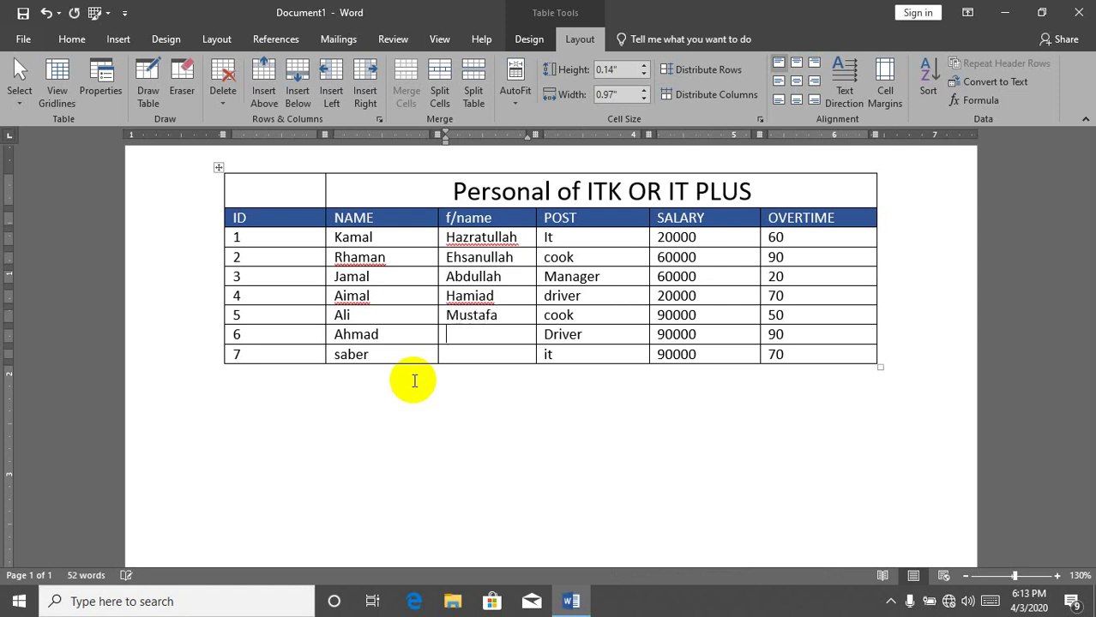
text(ali)
key(Down)
text(eed)
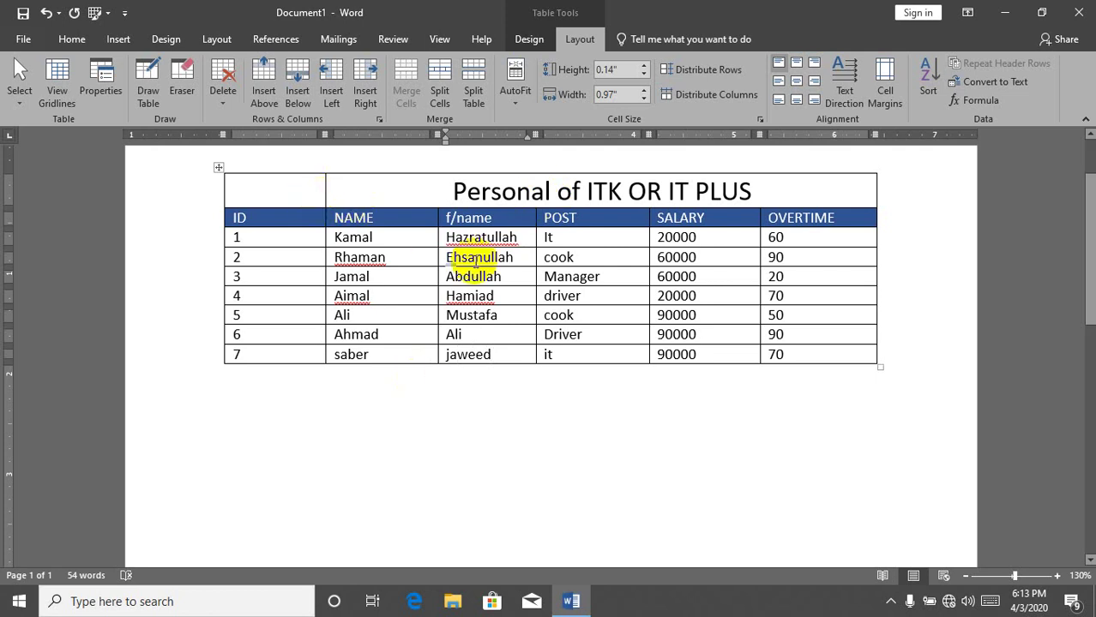
Merge both title-row cells so the title spans the full table width
drag(286, 181, 387, 184)
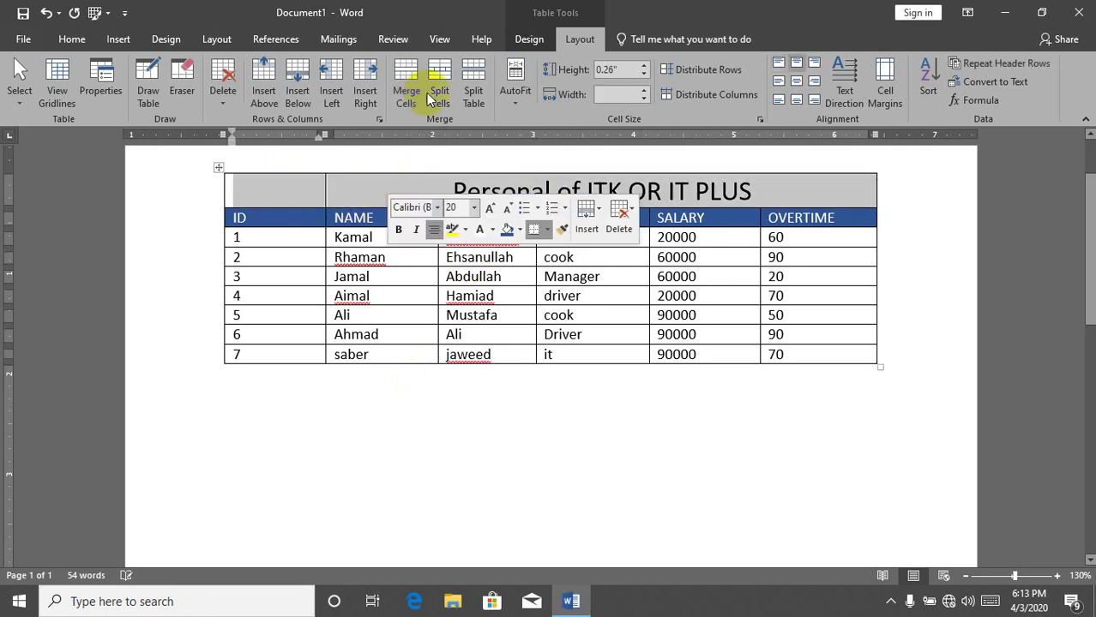
click(420, 94)
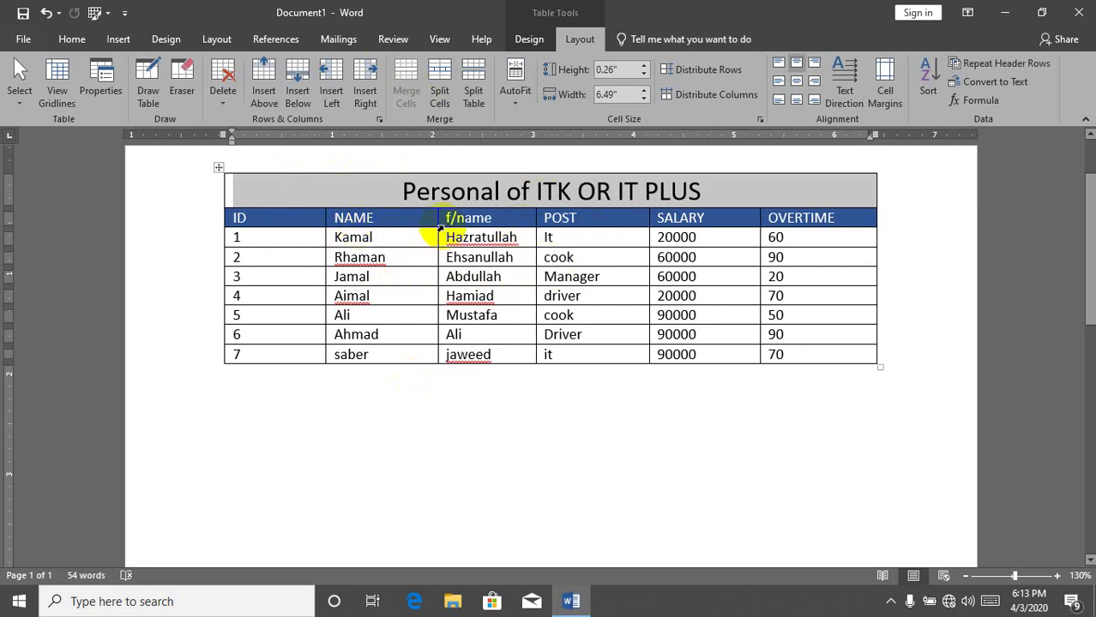
click(609, 240)
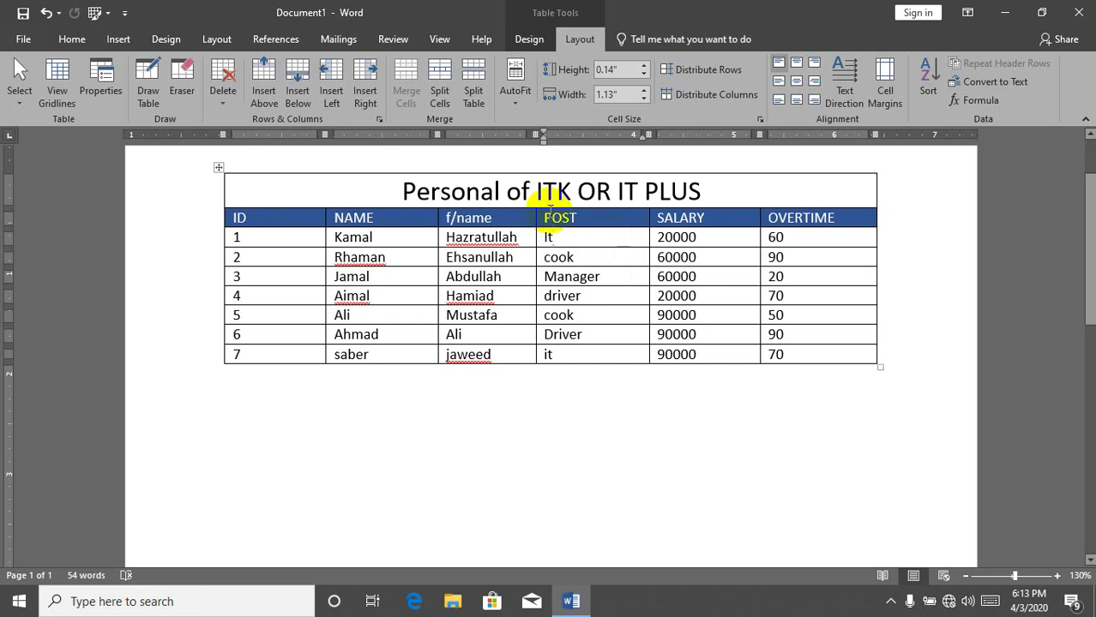
Insert a column left of POST with the header 'age'
click(334, 92)
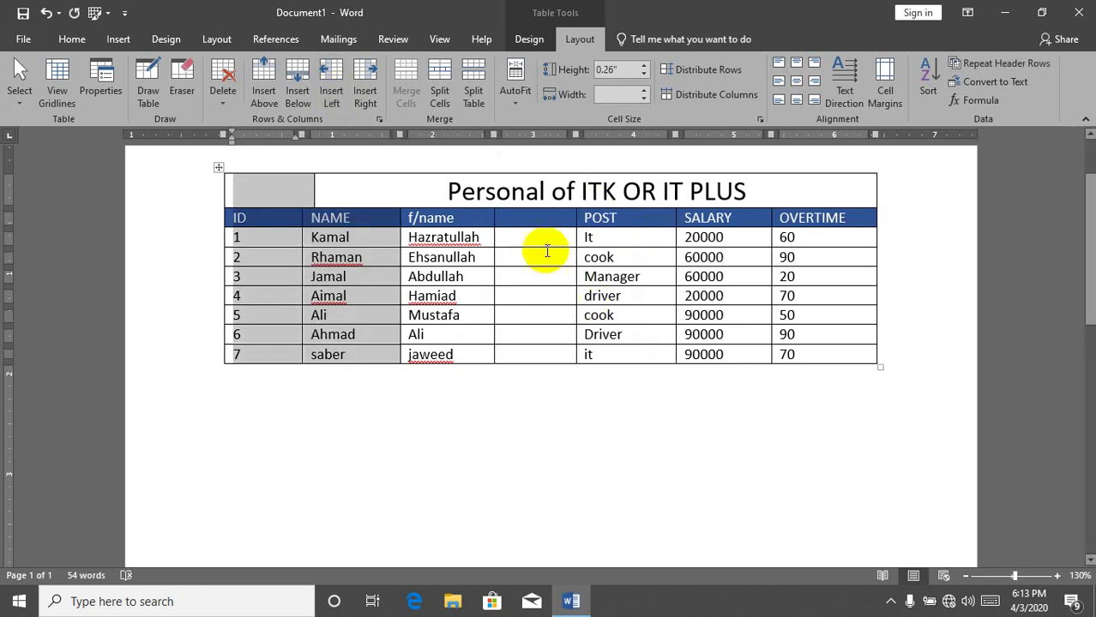
click(537, 224)
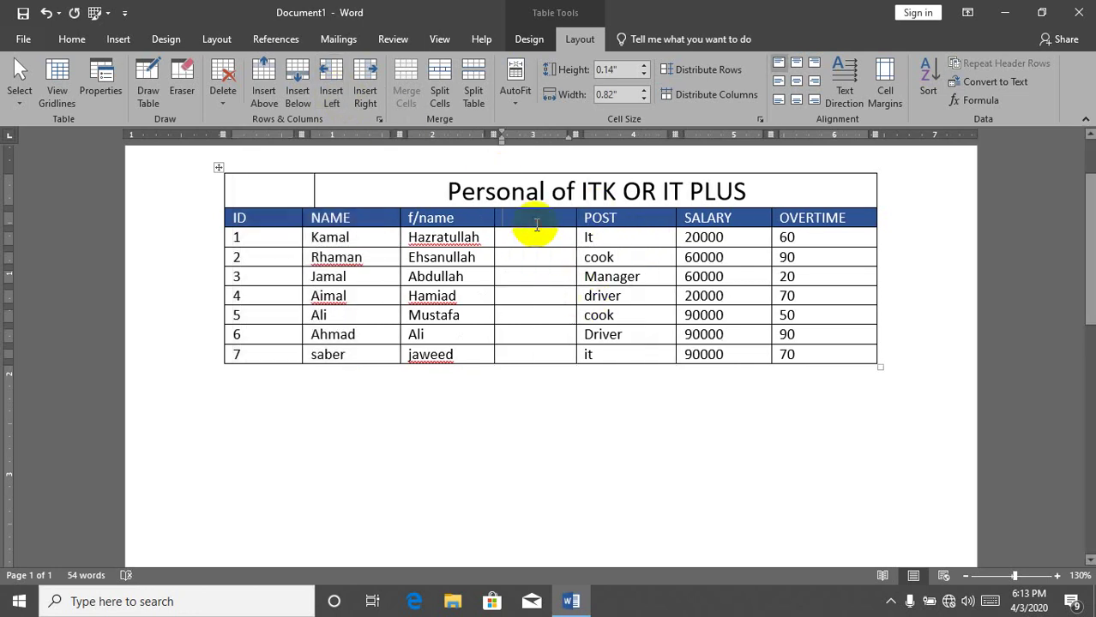
text(age)
key(Down)
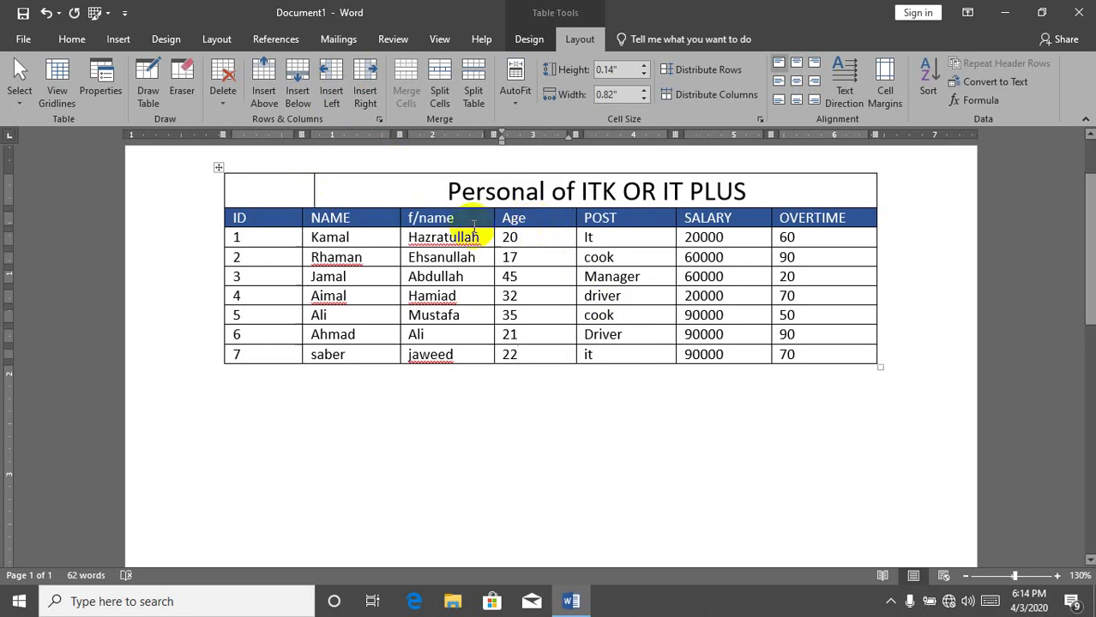
click(291, 190)
Merge the title row into one cell spanning all eight columns
click(399, 78)
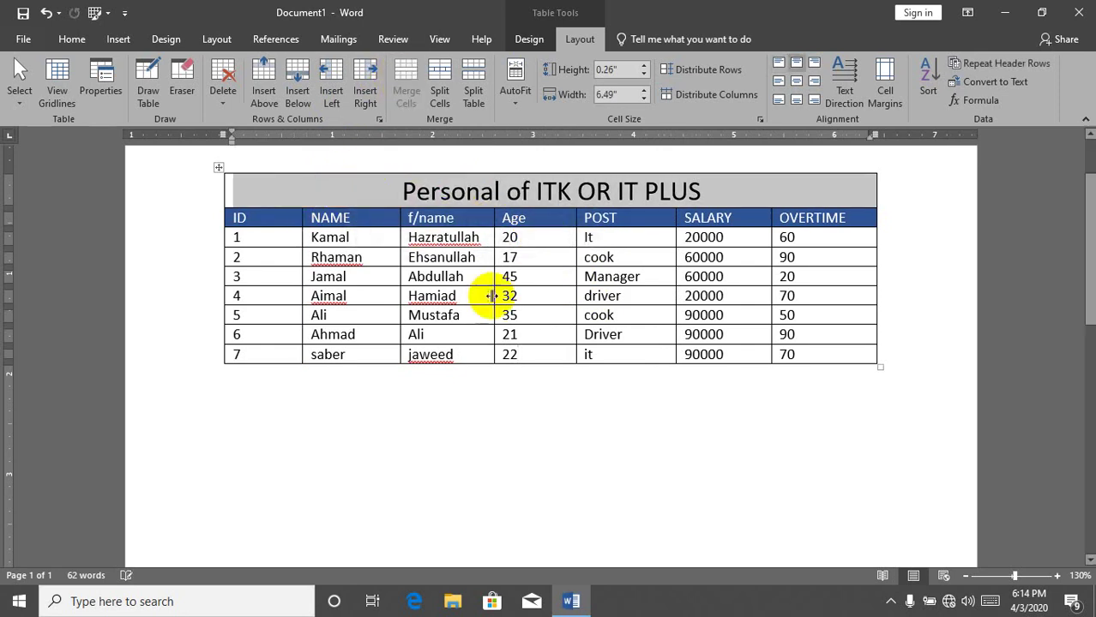
click(519, 295)
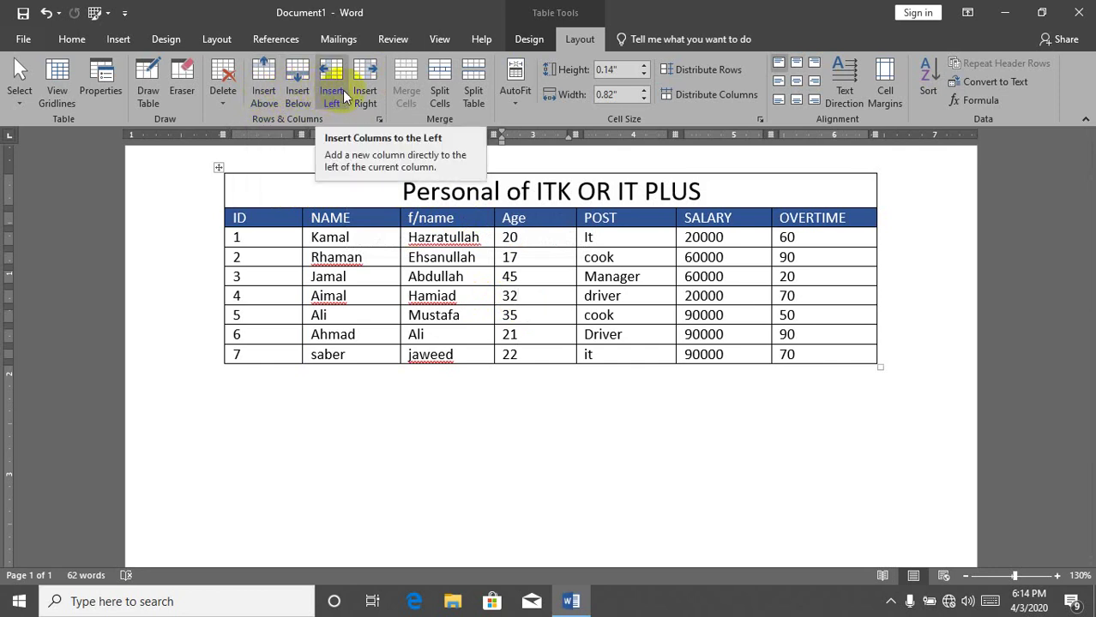
click(377, 120)
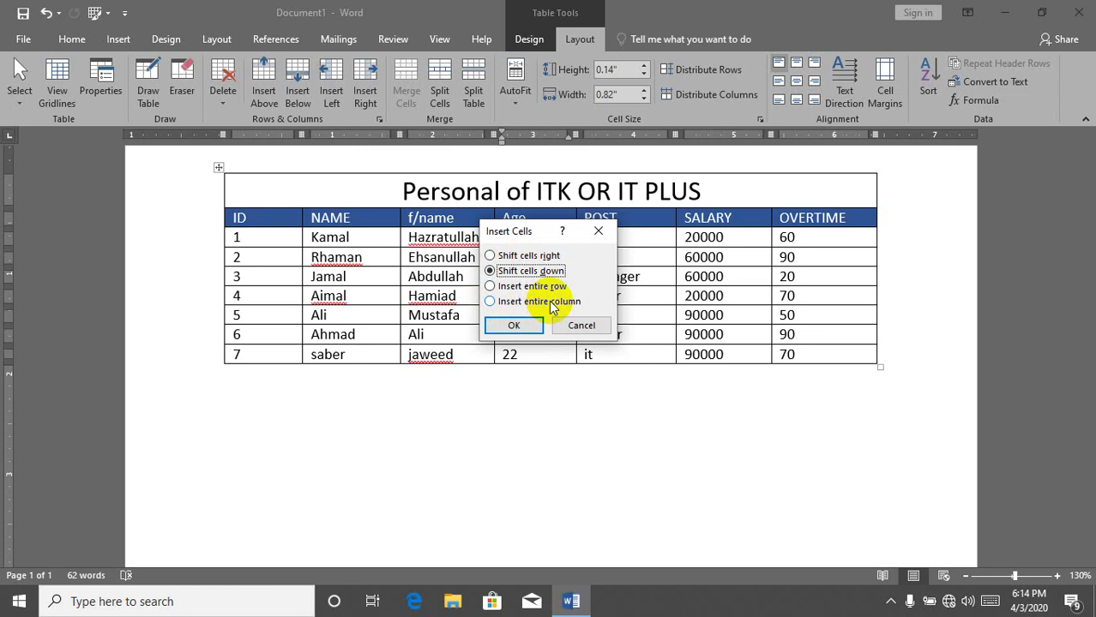
click(599, 231)
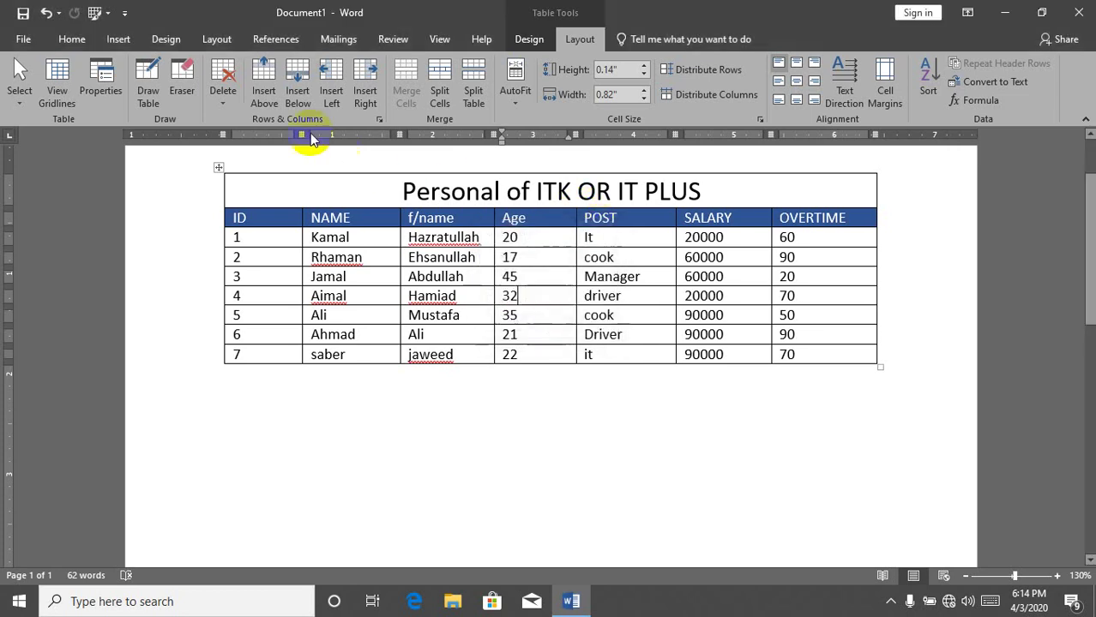
Add an empty paragraph below the employee table
click(378, 120)
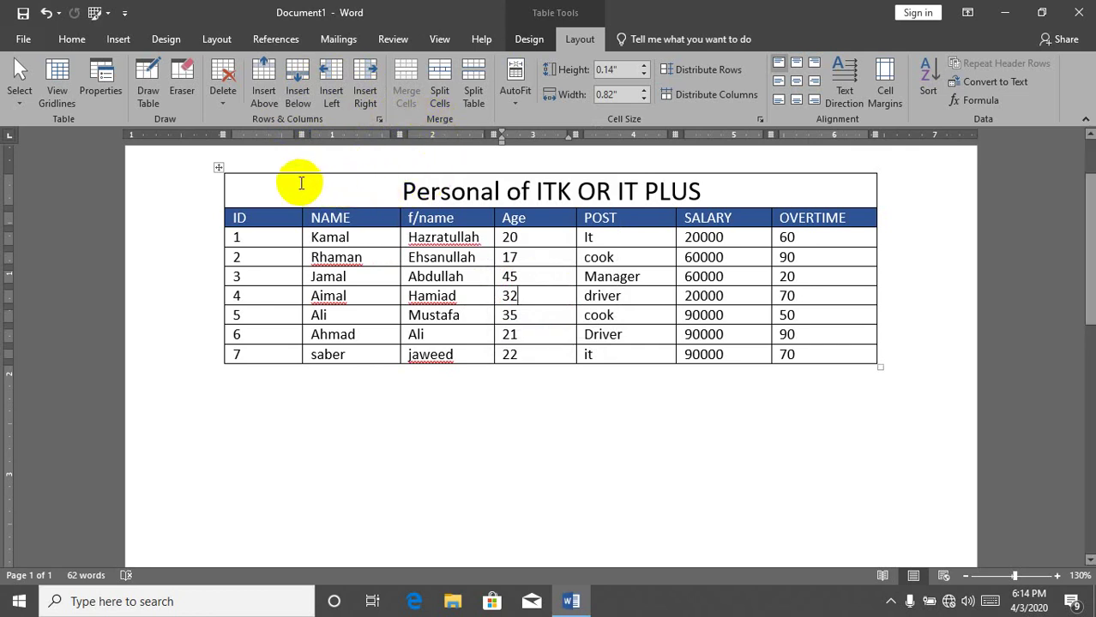
click(275, 194)
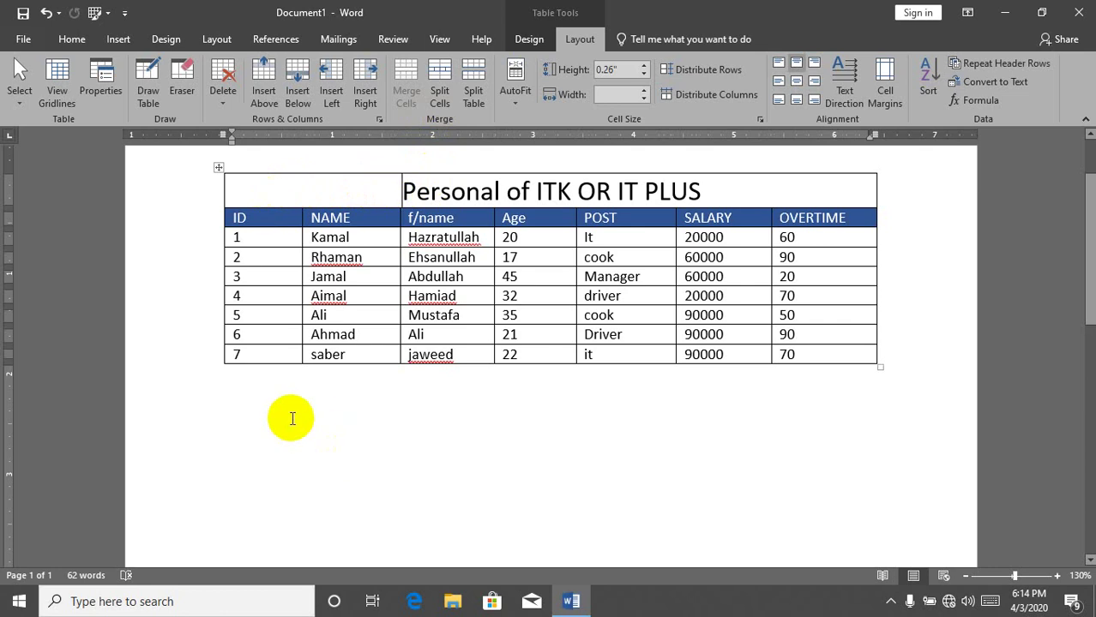
click(252, 473)
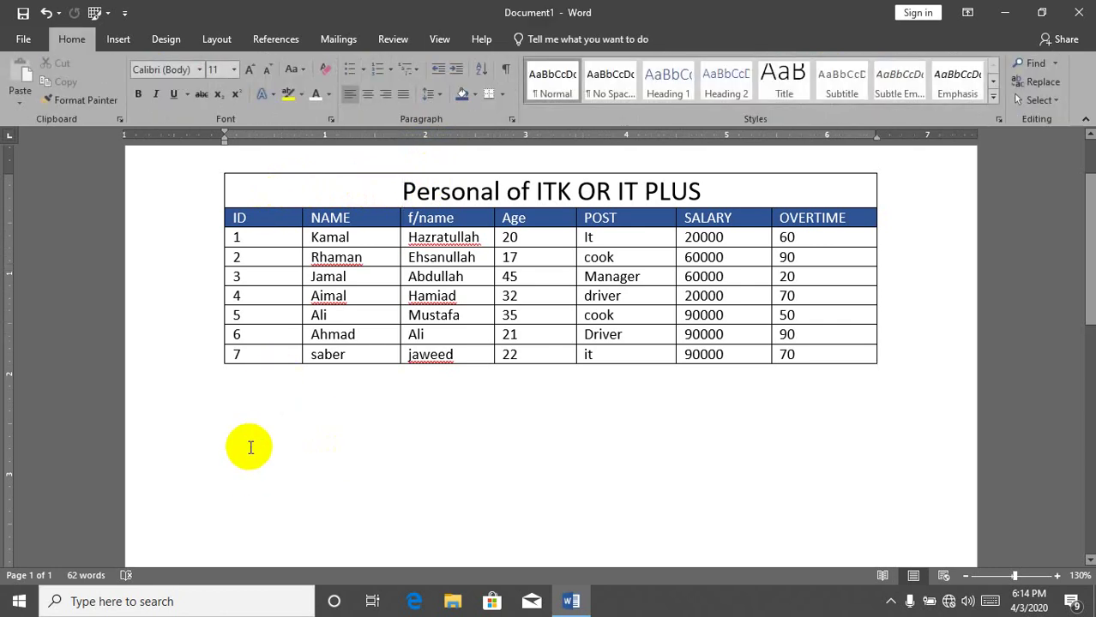
key(Return)
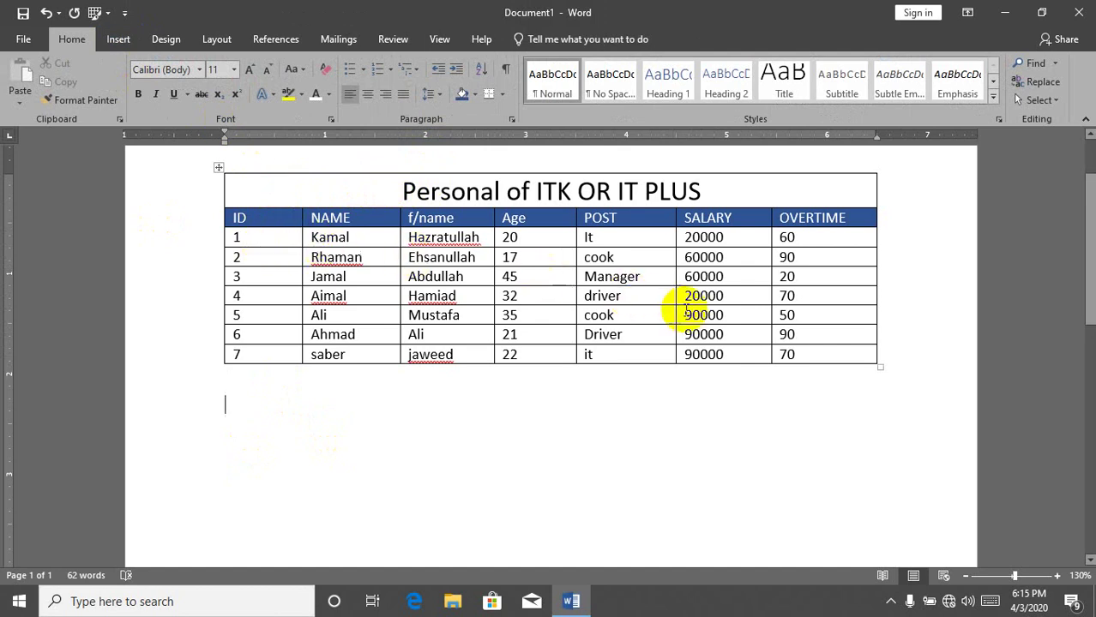
Insert a seven-column table below the first one and add extra rows to it
click(106, 41)
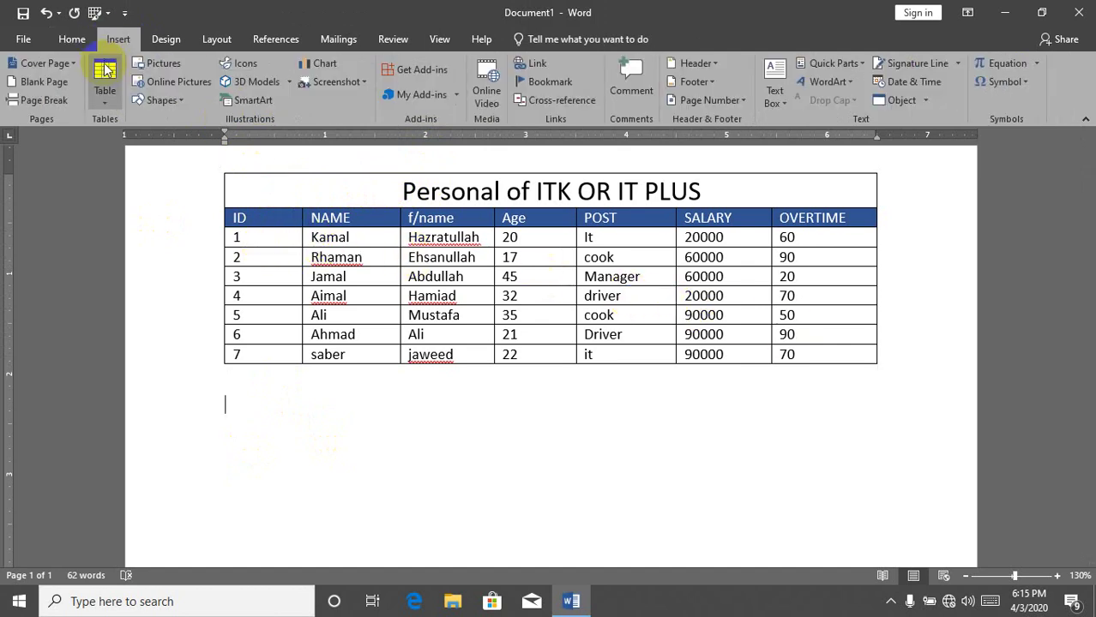
click(105, 81)
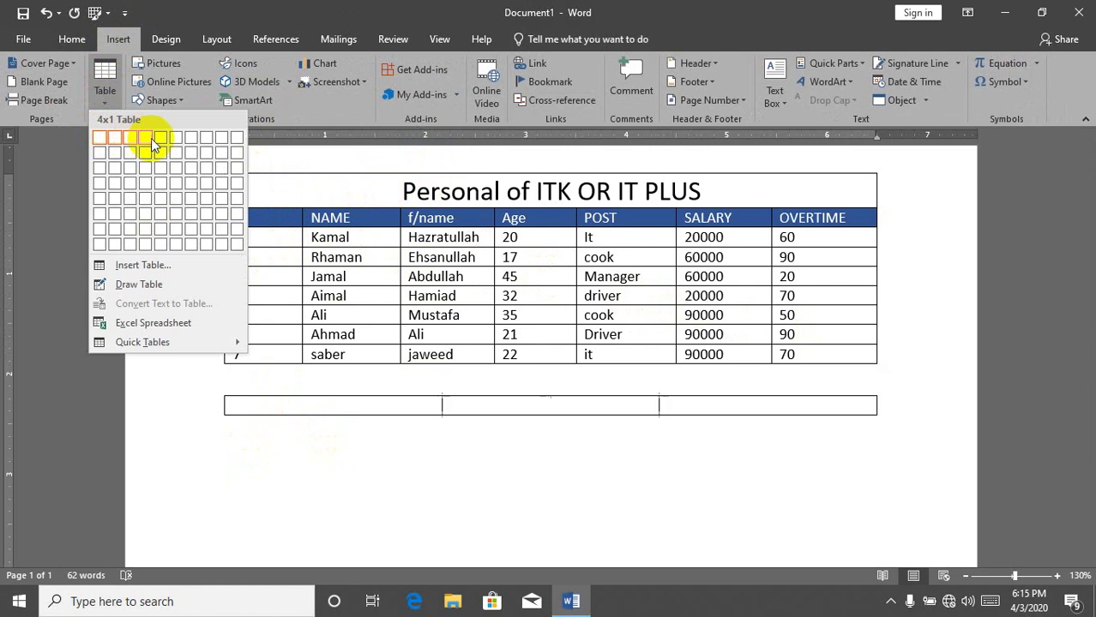
click(198, 146)
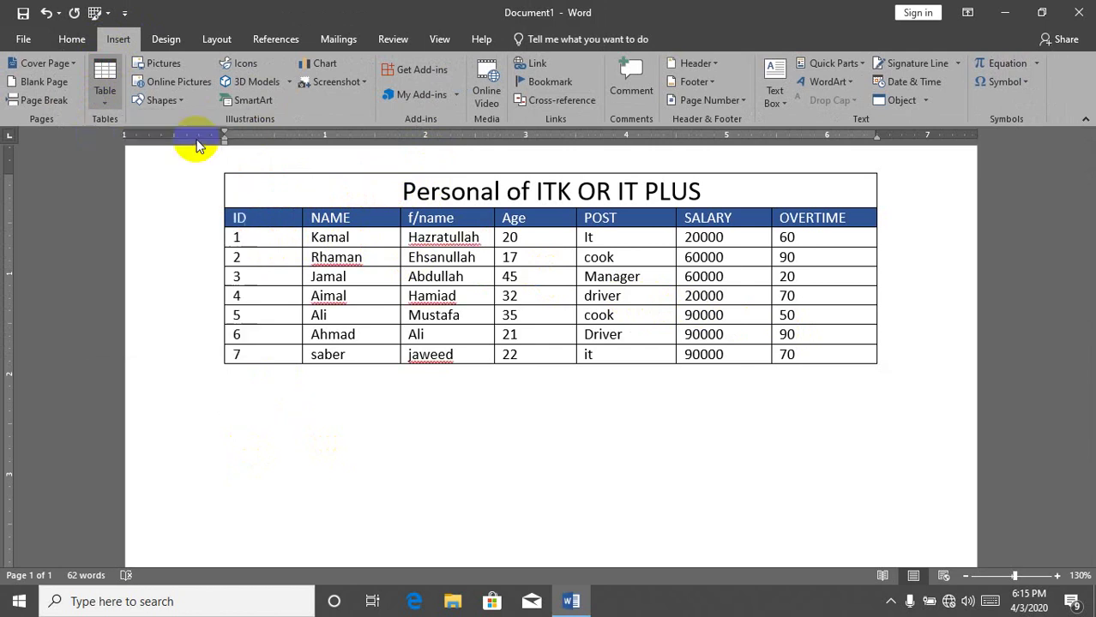
key(Return)
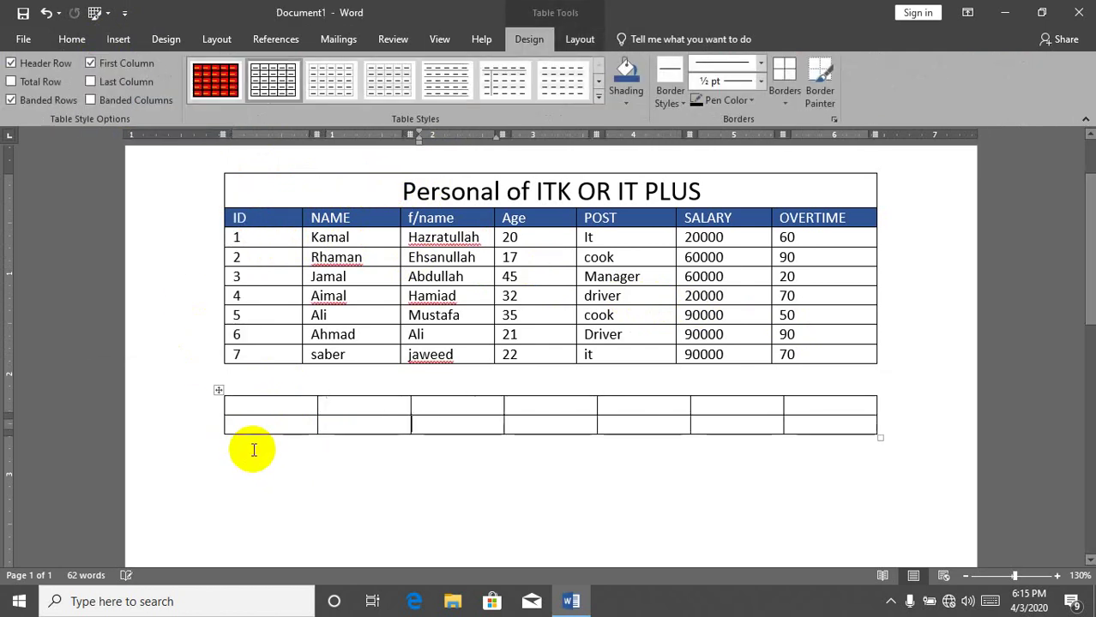
key(Return)
key(Return)
key(Return)
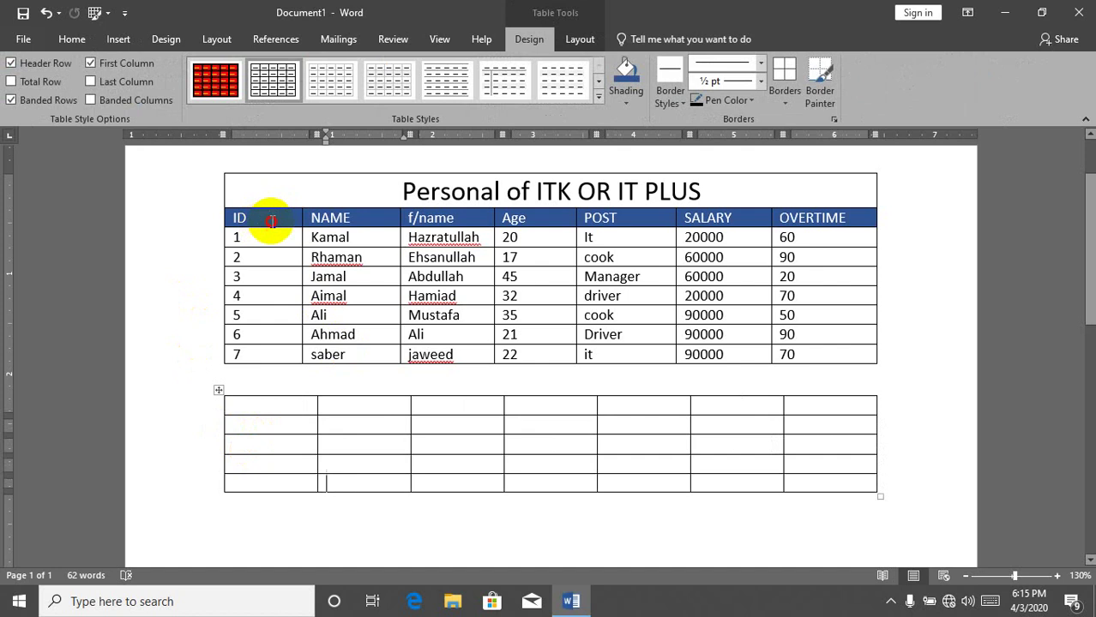
Paste copies of employee rows 1 to 6 into the new table's rows
drag(267, 237, 796, 341)
key(ctrl+c)
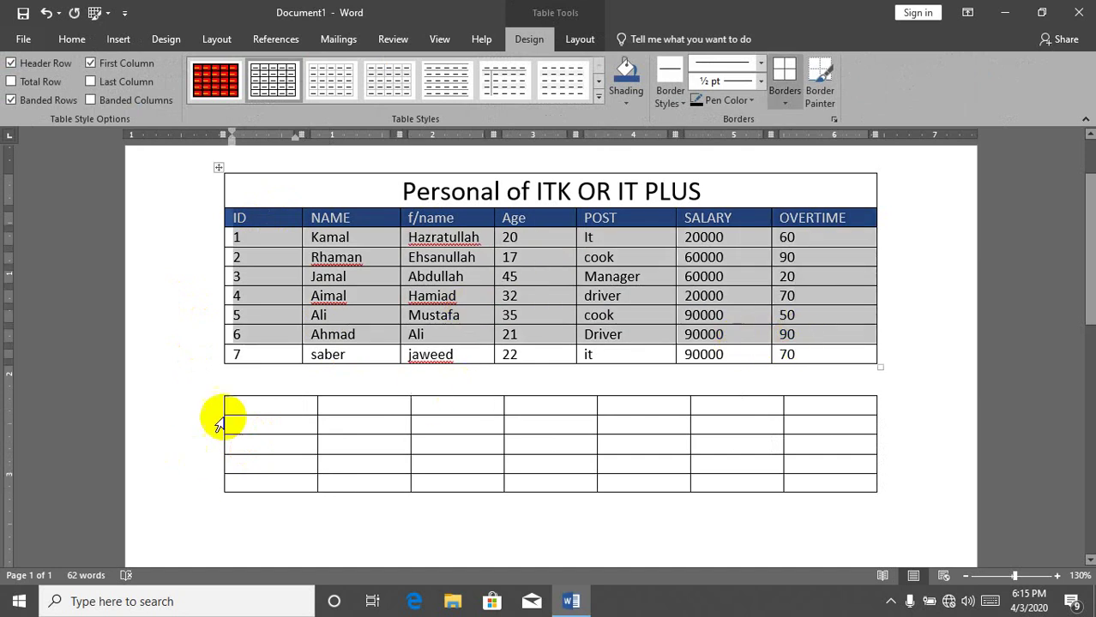
drag(244, 421, 703, 499)
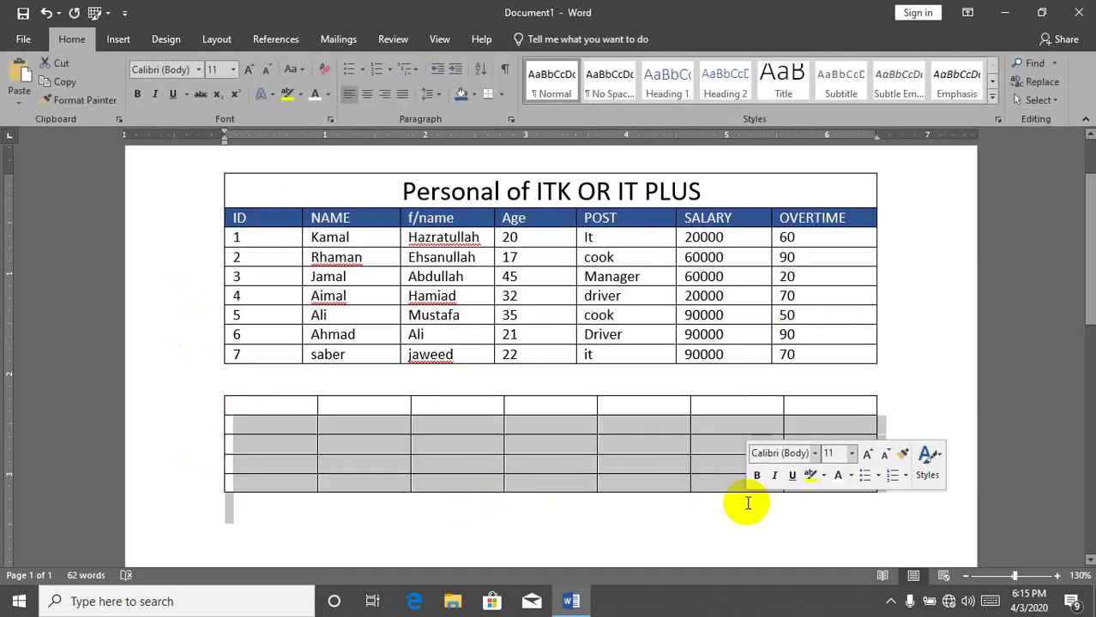
key(ctrl+v)
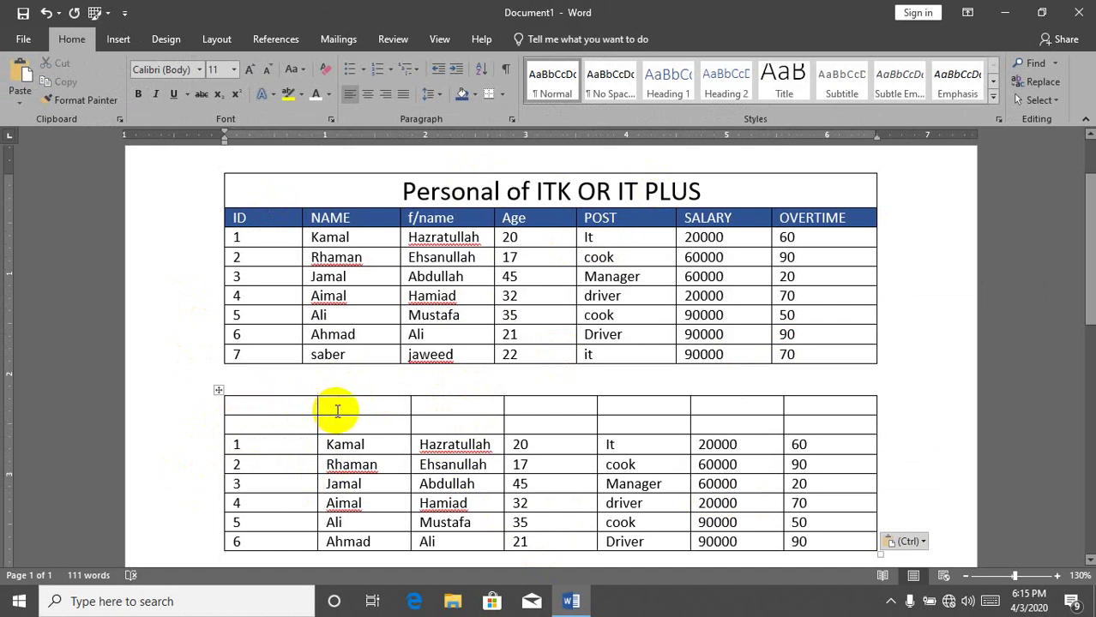
Merge the lower table's two empty top rows into a single full-width cell
click(586, 484)
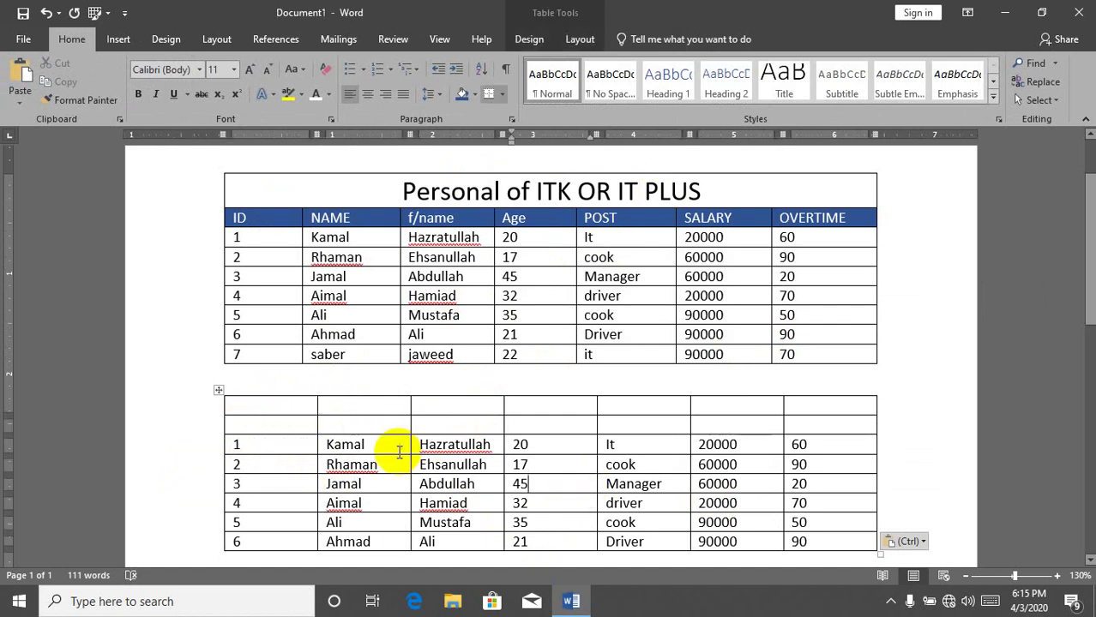
mouse_move(244, 399)
mouse_down()
mouse_move(407, 396)
mouse_move(795, 421)
mouse_up()
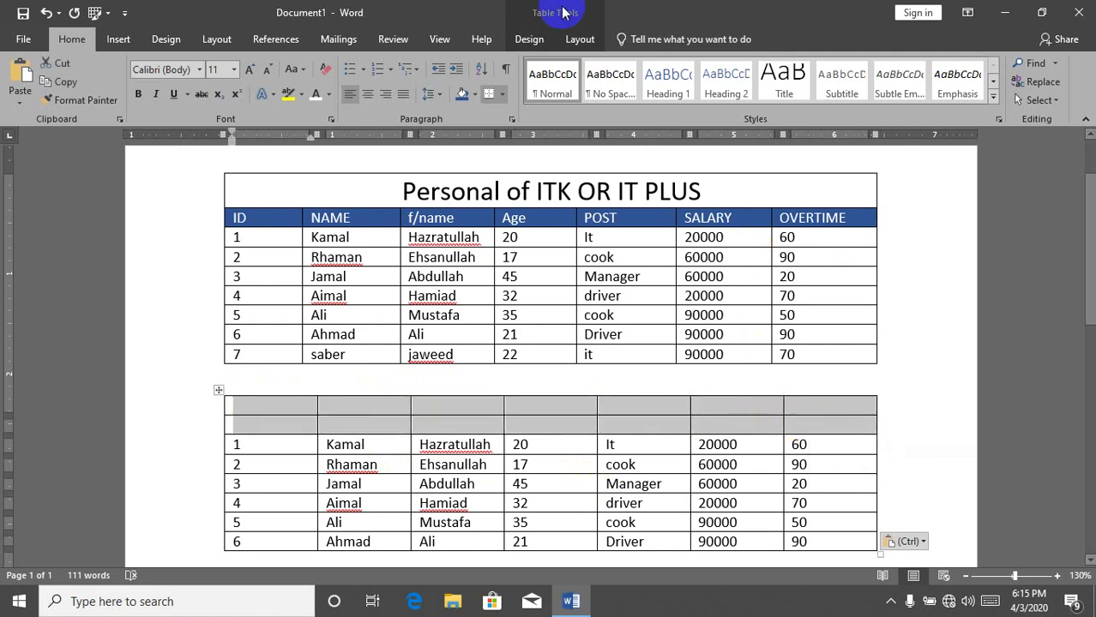
click(579, 39)
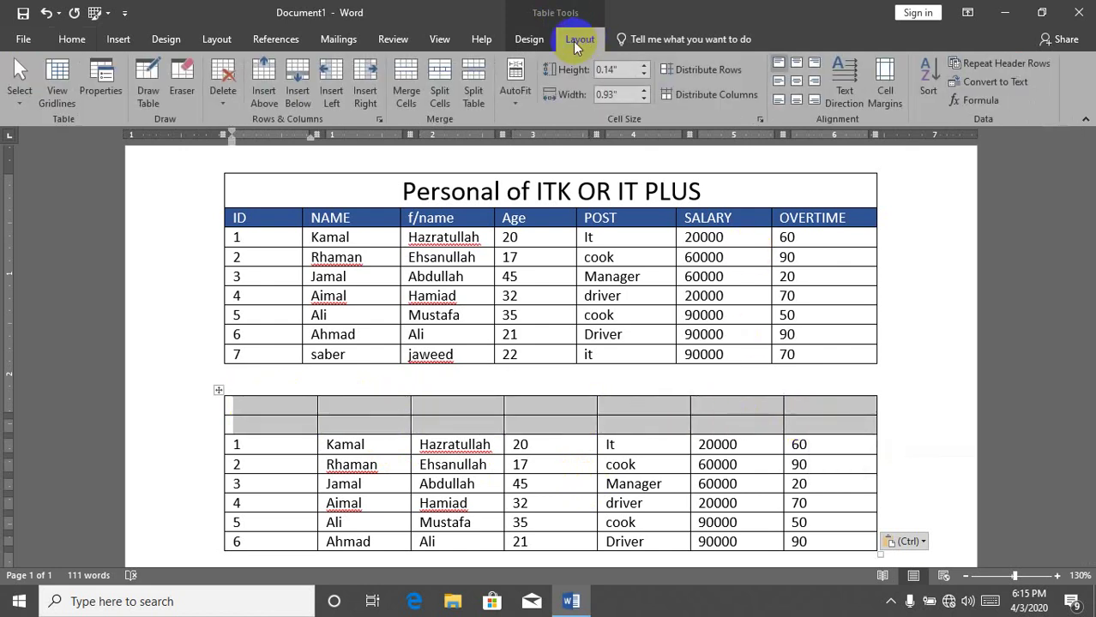
click(391, 420)
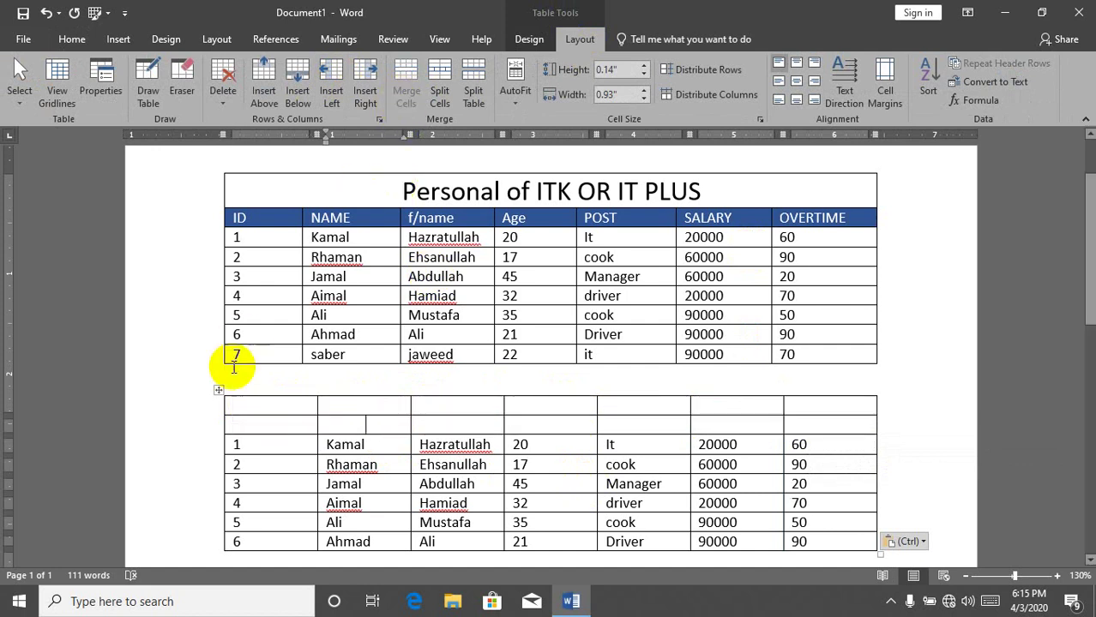
mouse_move(247, 403)
mouse_down()
mouse_move(254, 420)
mouse_move(404, 414)
mouse_move(805, 428)
mouse_up()
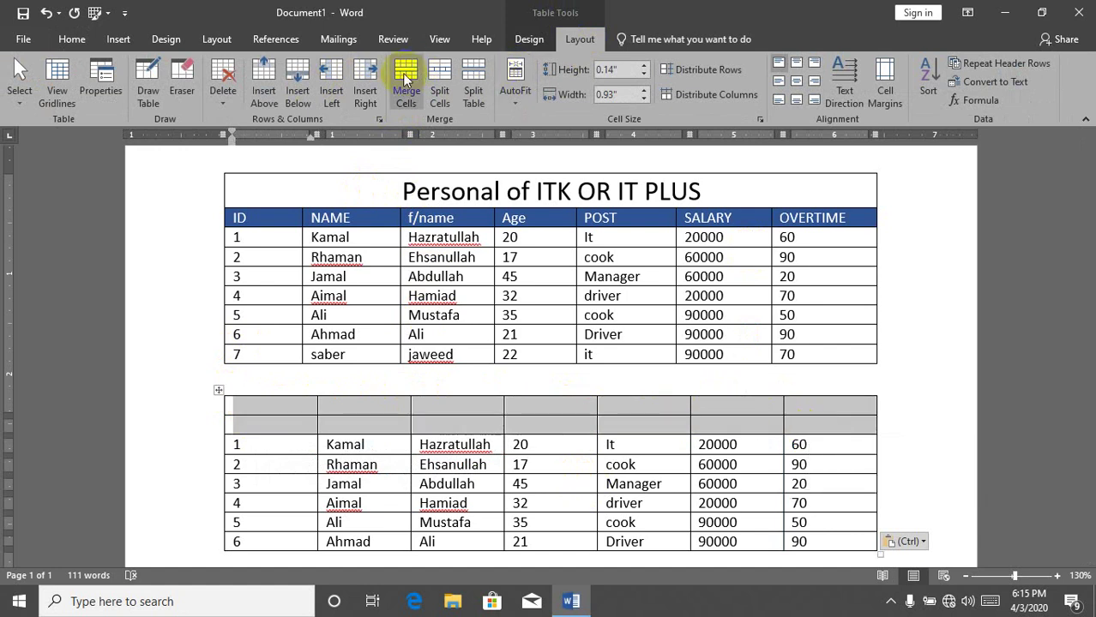
click(407, 79)
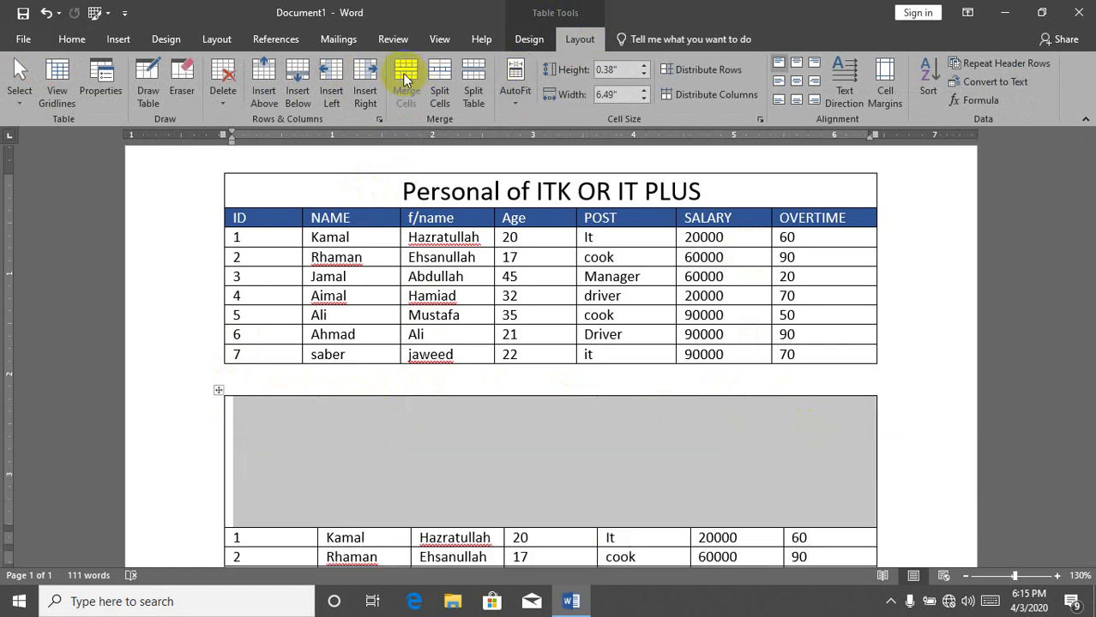
click(604, 529)
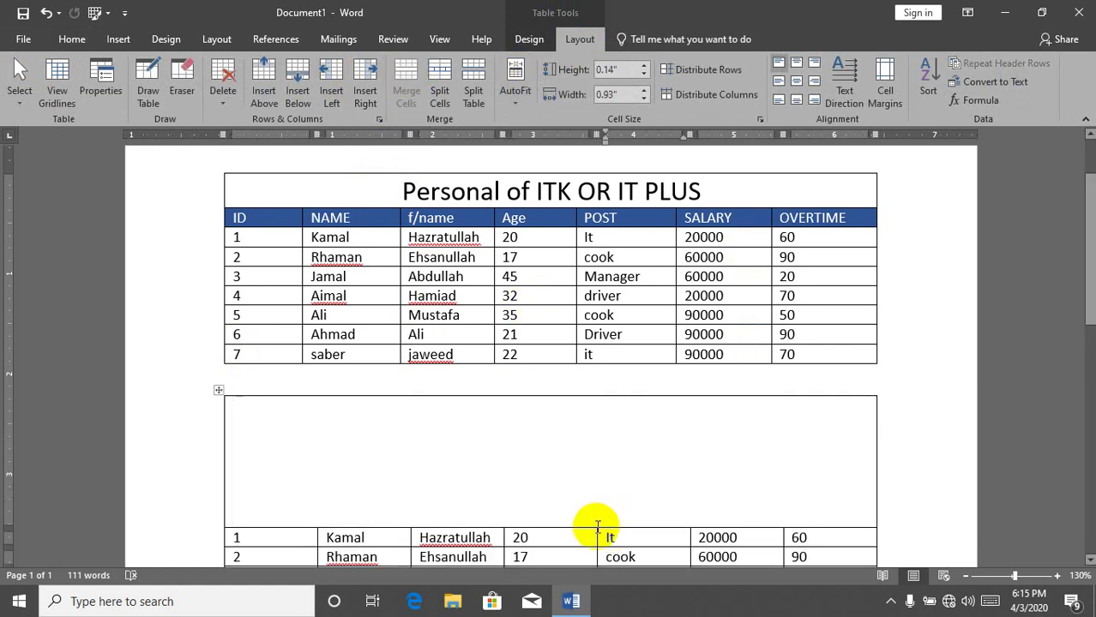
click(597, 525)
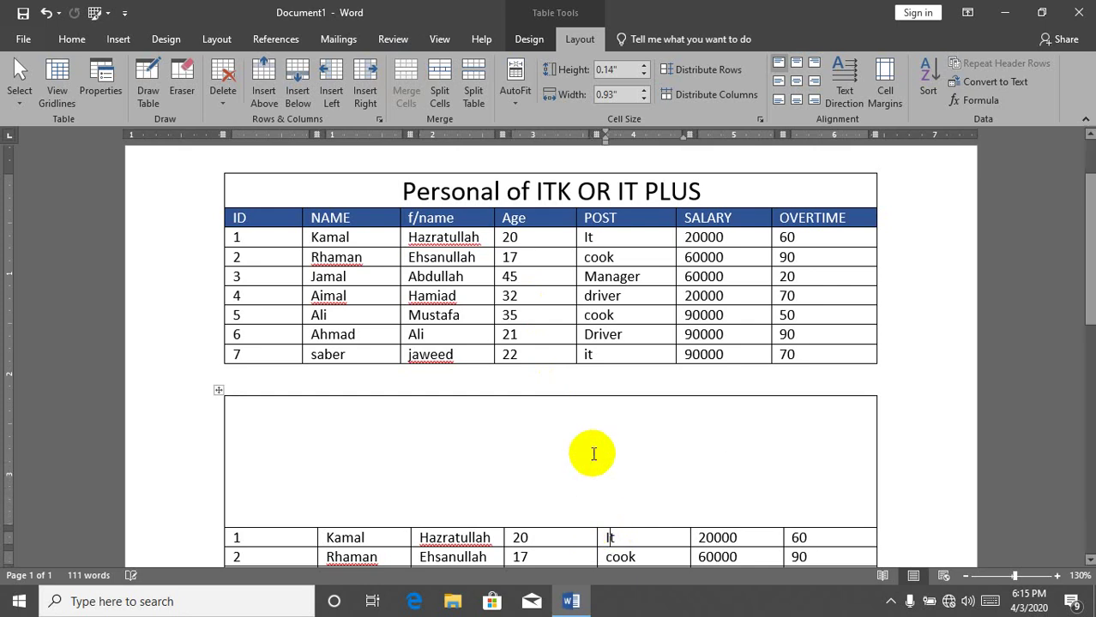
Recolour the hidden IDPersonal text in the merged cell so it becomes visible
click(498, 412)
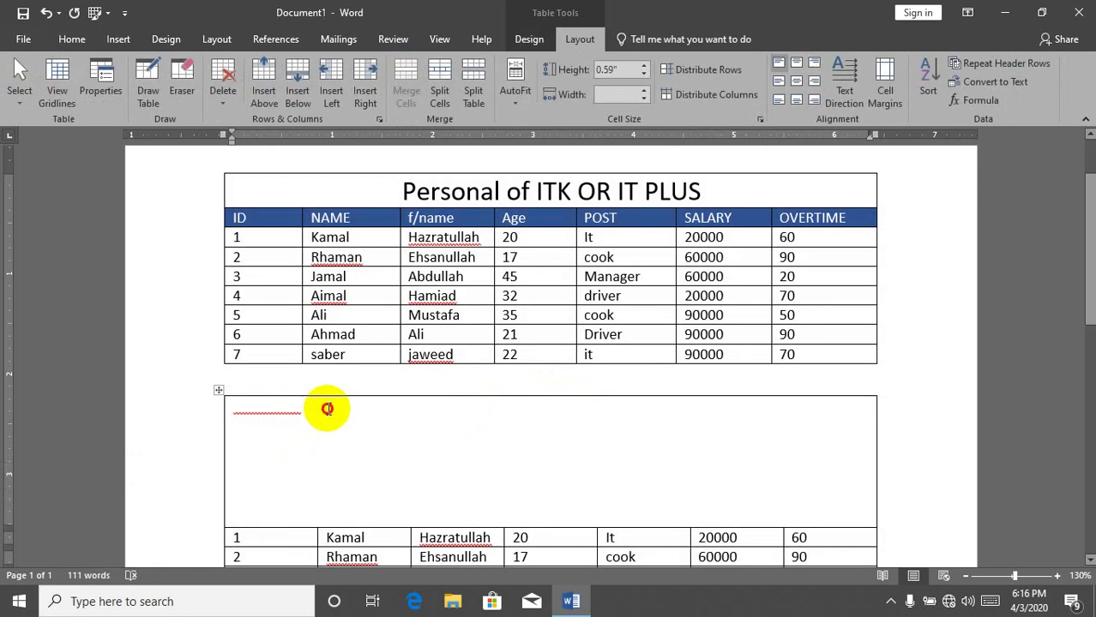
drag(318, 408, 225, 410)
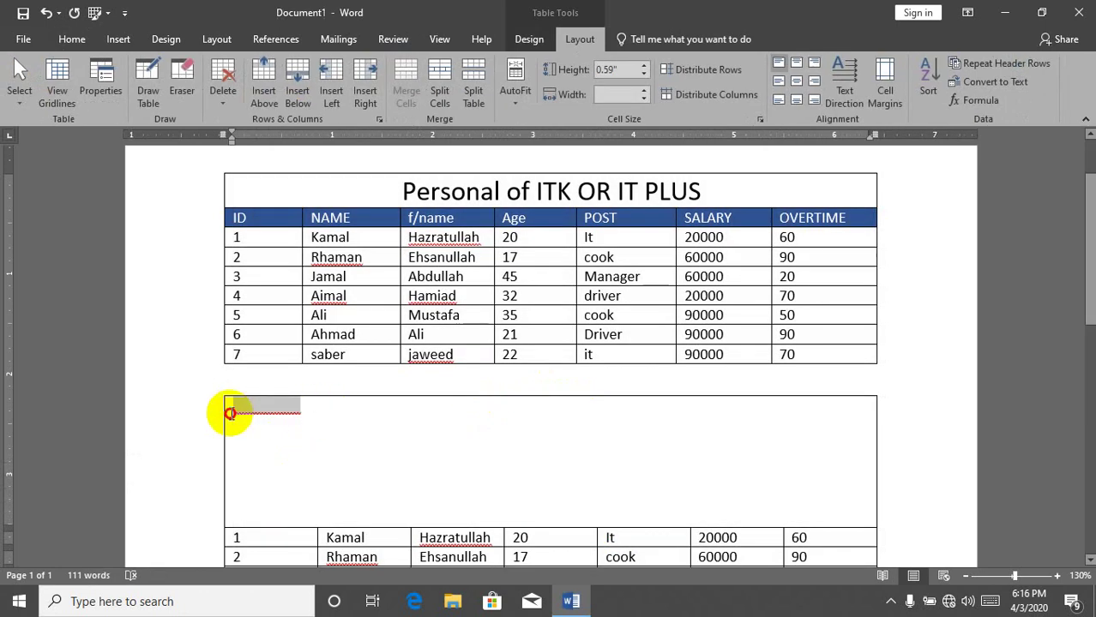
click(72, 38)
click(328, 95)
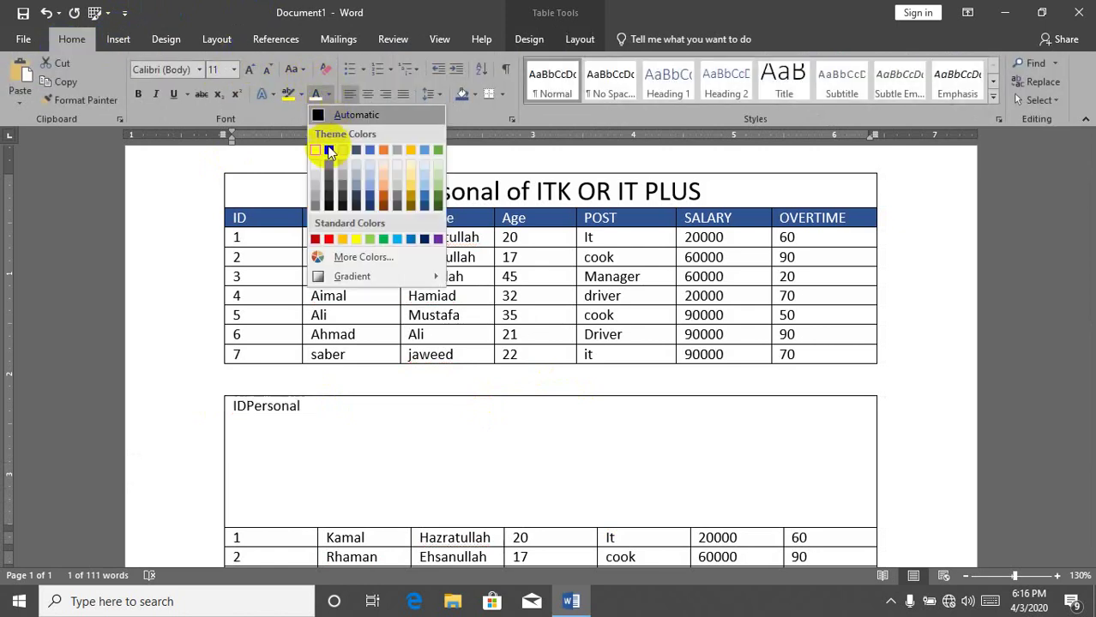
click(325, 147)
click(341, 420)
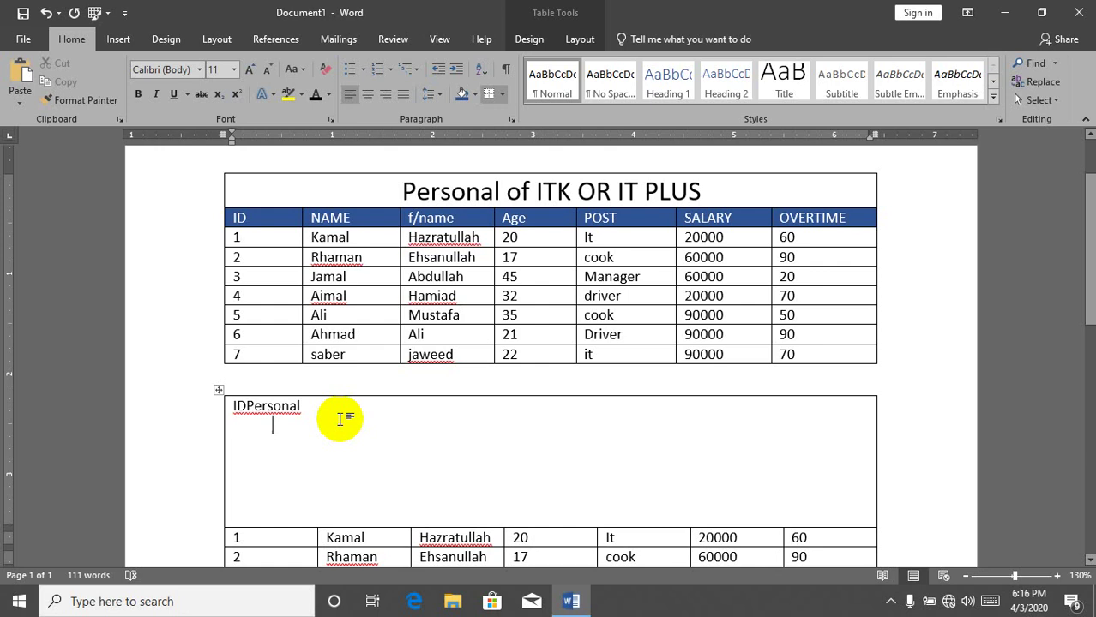
Undo the recolouring and the merge, then select the new table's second row
key(ctrl+z)
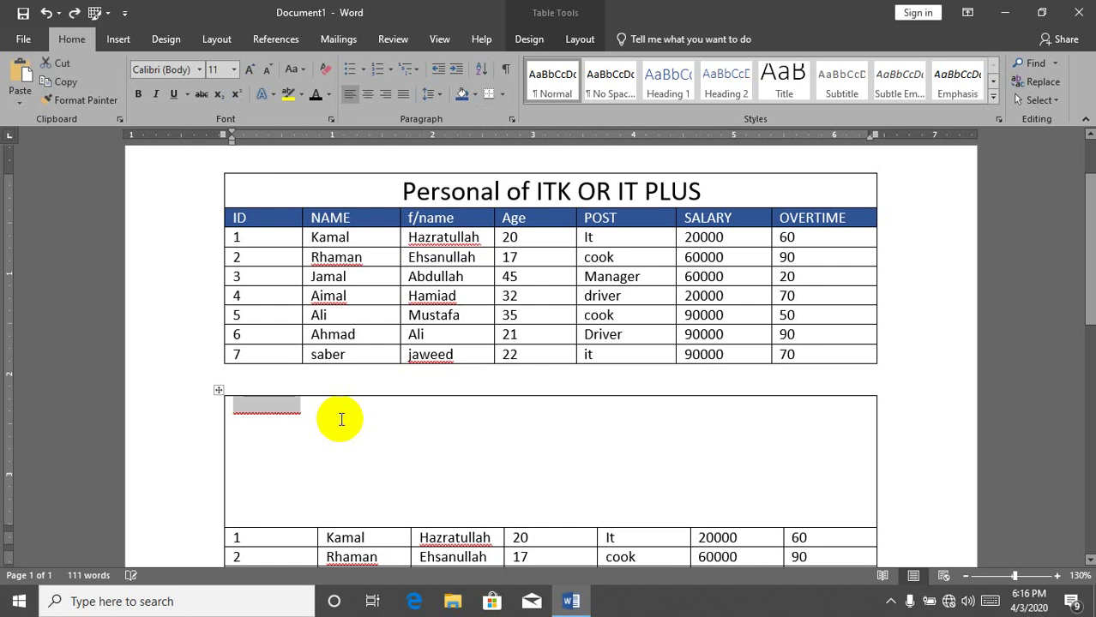
key(ctrl+z)
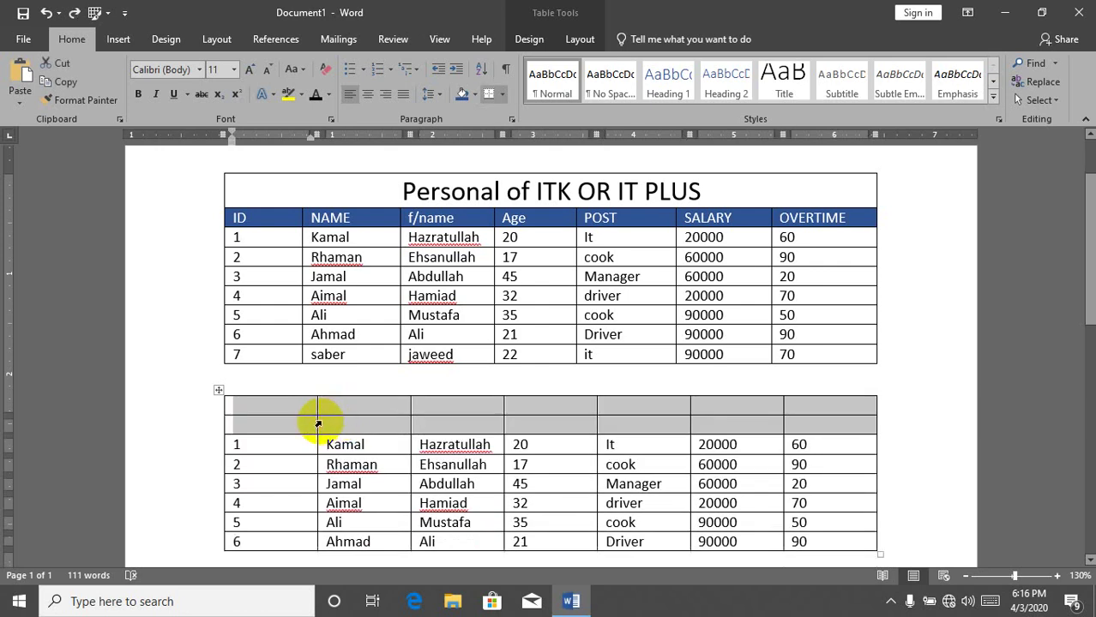
drag(262, 424, 599, 424)
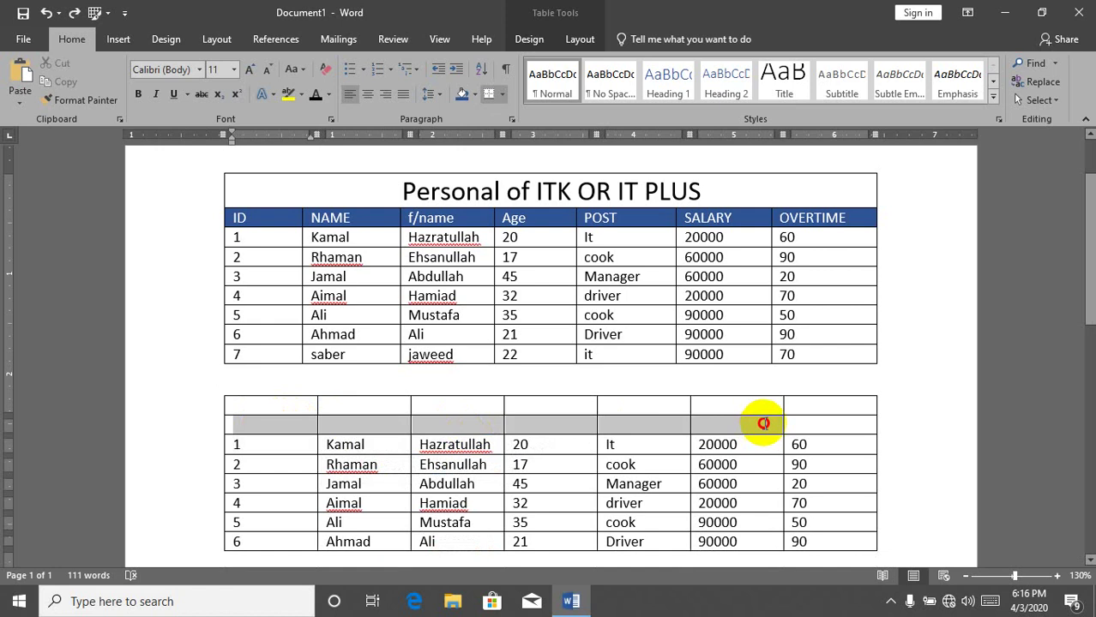
drag(599, 424, 783, 421)
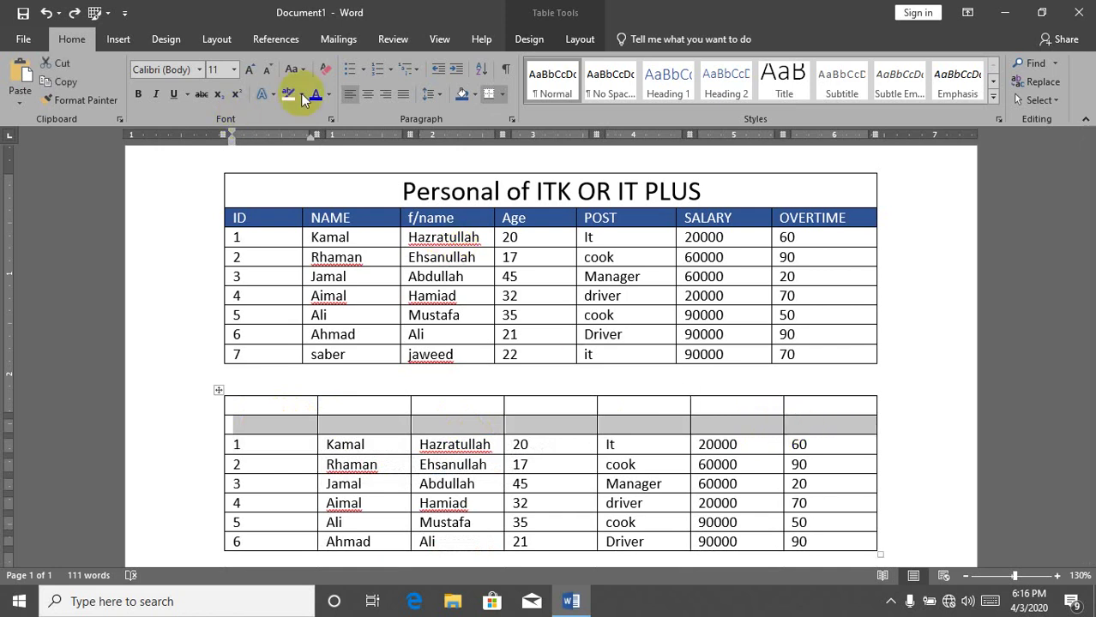
Shade the second row blue and merge the empty top row into one cell
click(462, 94)
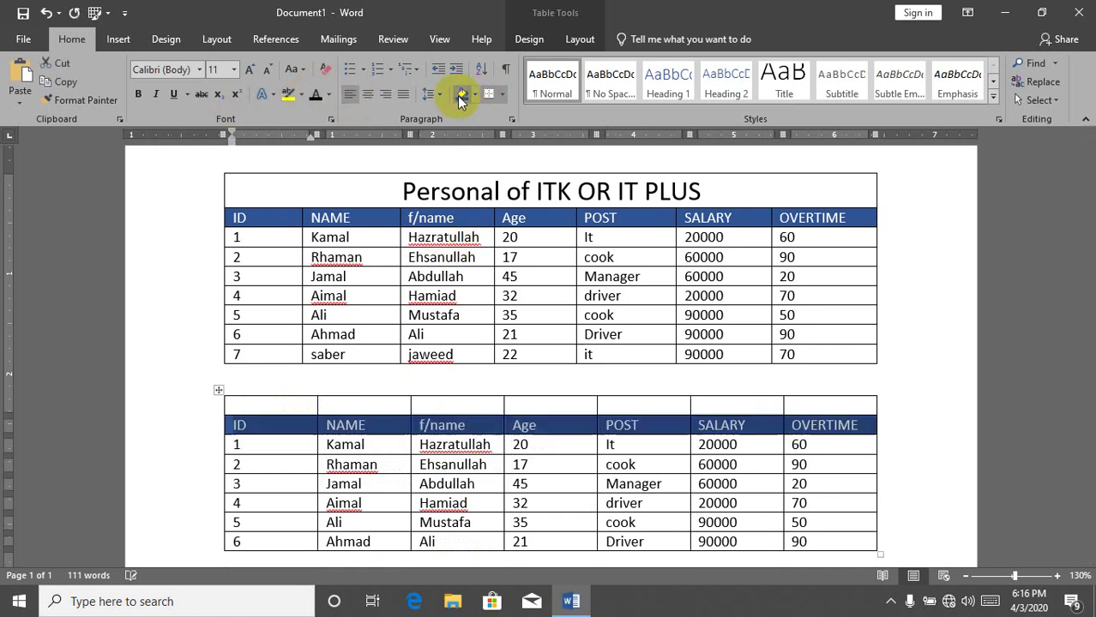
click(257, 401)
drag(256, 401, 843, 400)
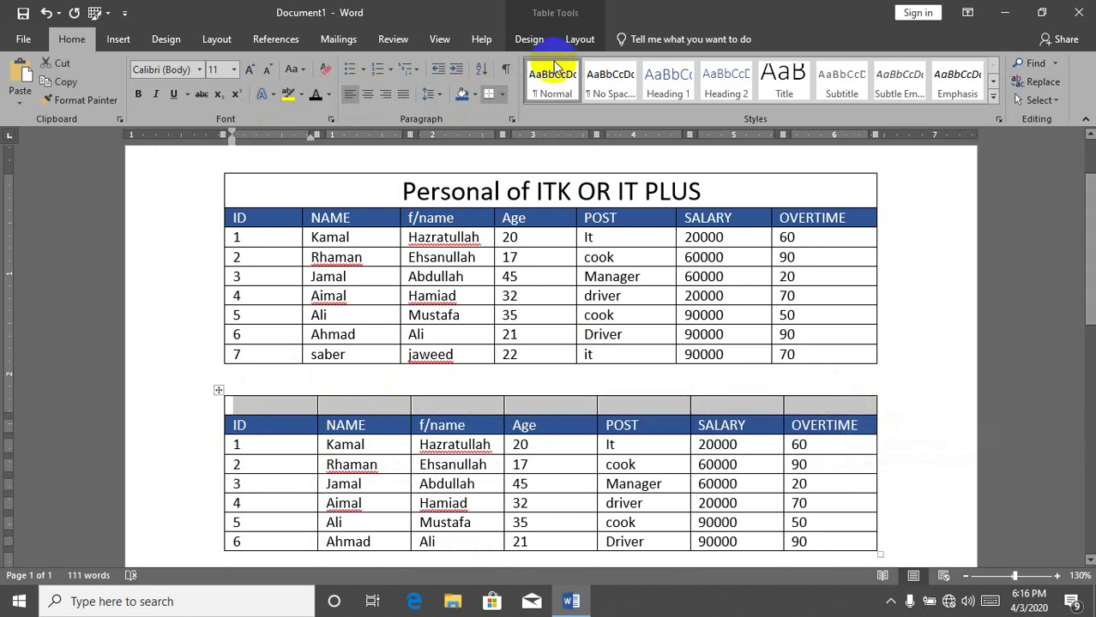
click(579, 39)
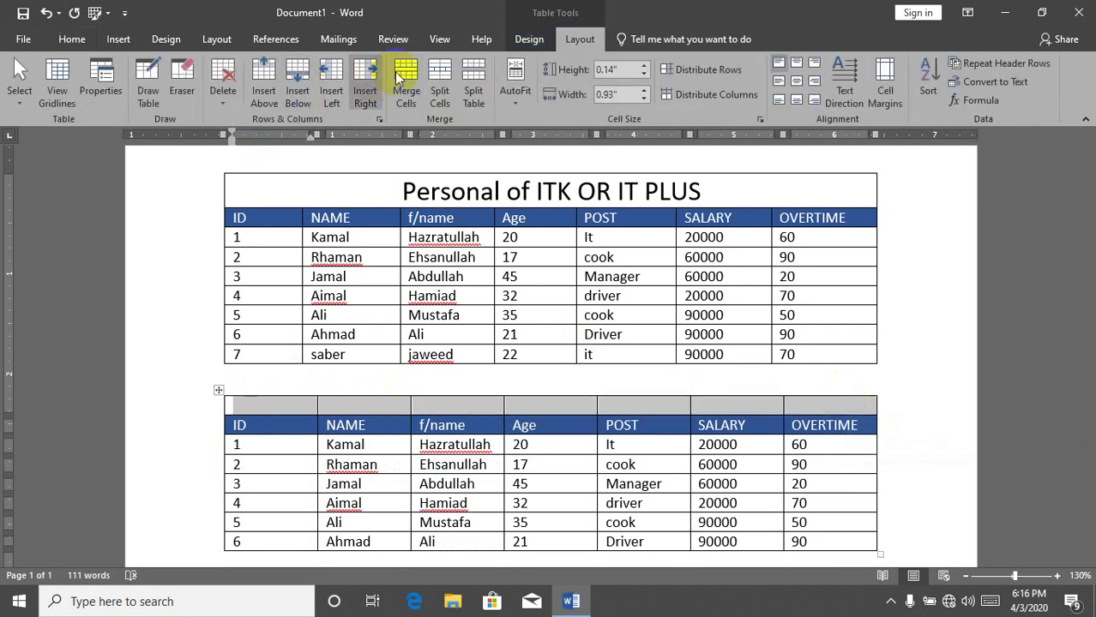
click(401, 79)
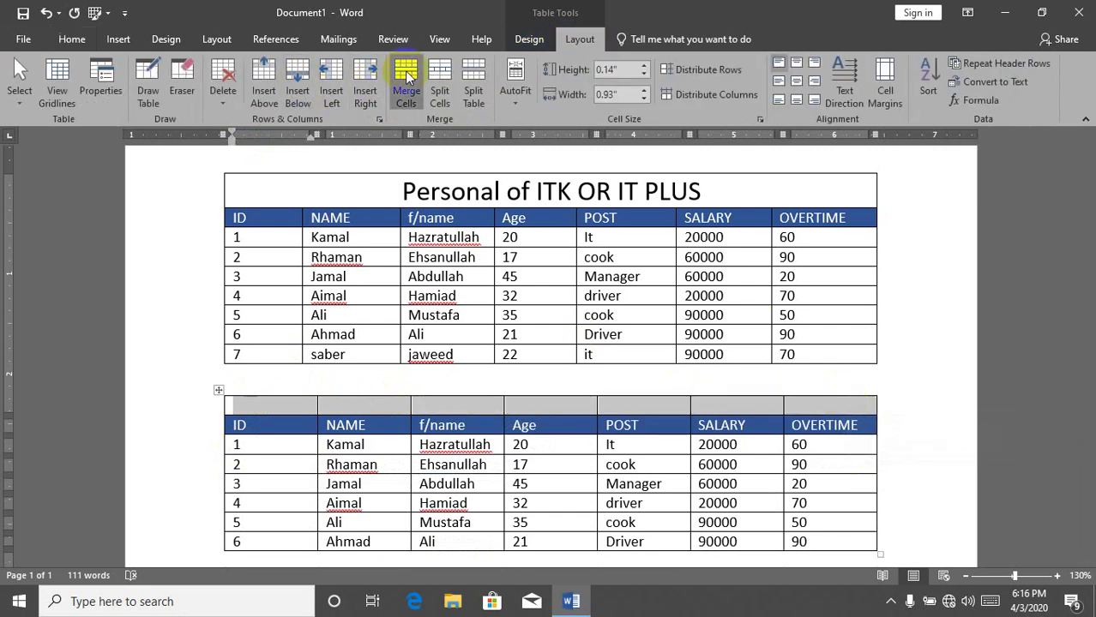
Type the title 'Personal of IT Plus', centre it and enlarge its font
click(415, 404)
text(Per)
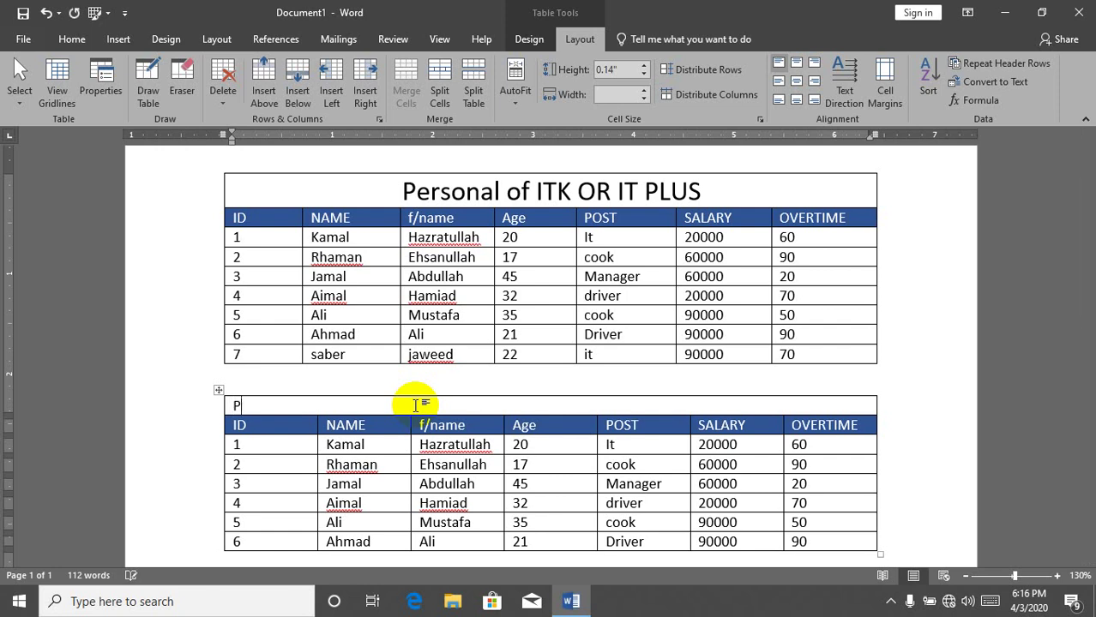
text(sonal of I)
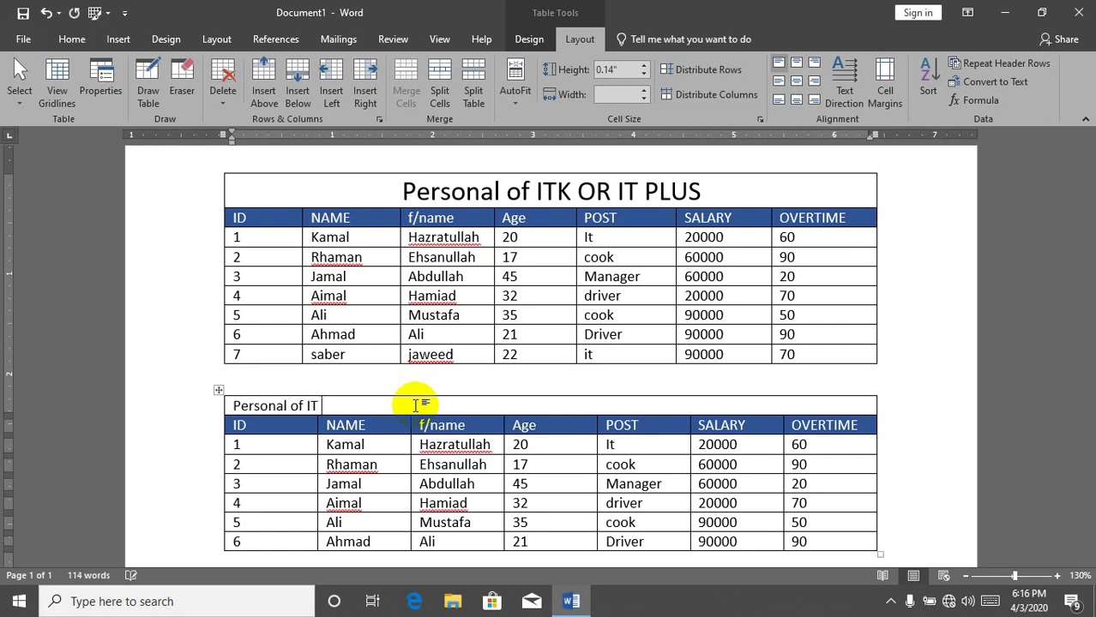
text(T)
key(ctrl+e)
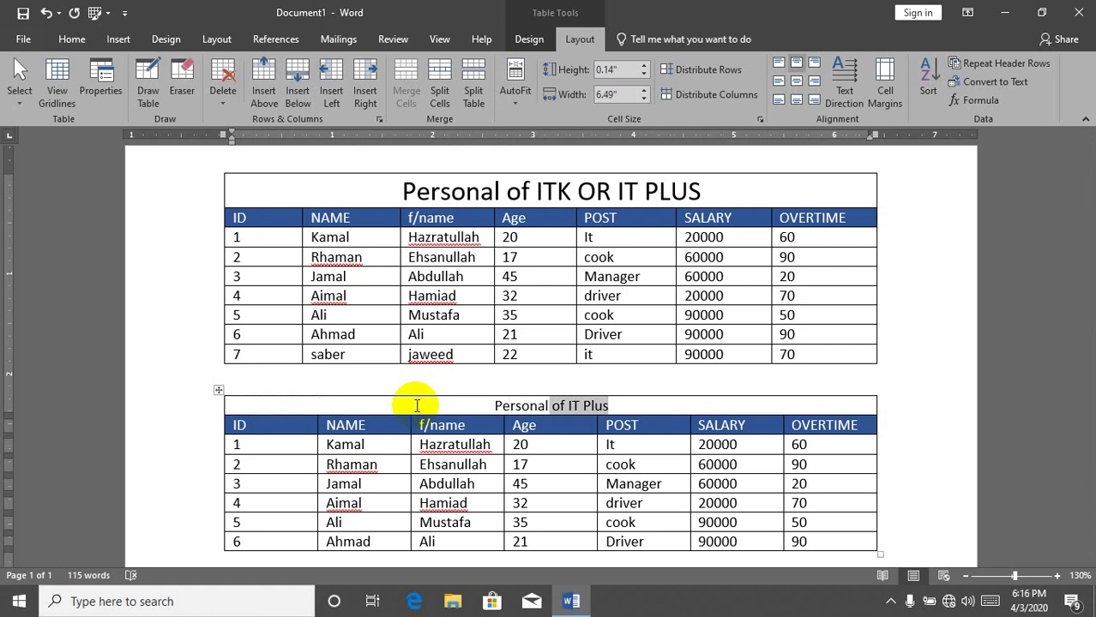
key(shift+Left)
key(shift+Left)
key(shift+Left)
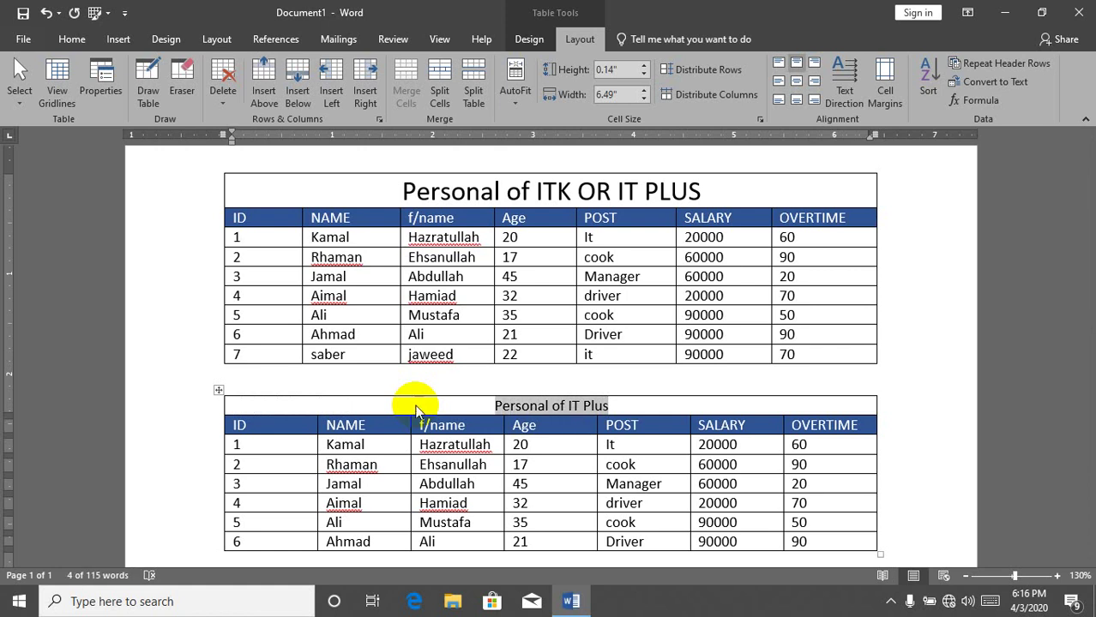
key(ctrl+shift+period)
key(ctrl+shift+period)
key(ctrl+shift+period)
key(ctrl+shift+period)
key(ctrl+shift+period)
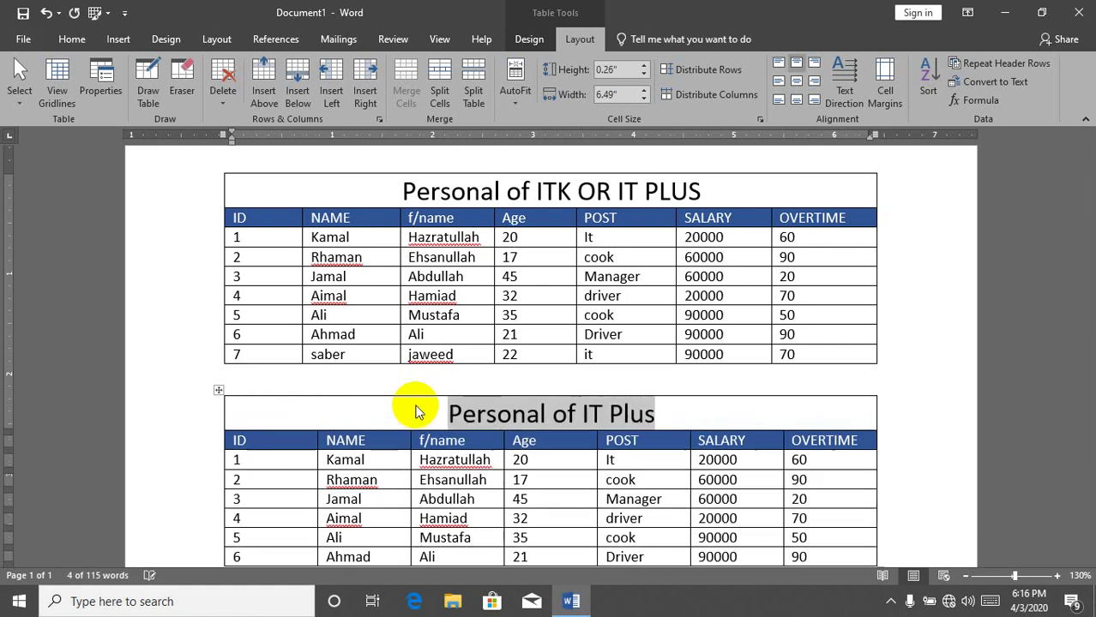
key(ctrl+shift+period)
key(ctrl+shift+period)
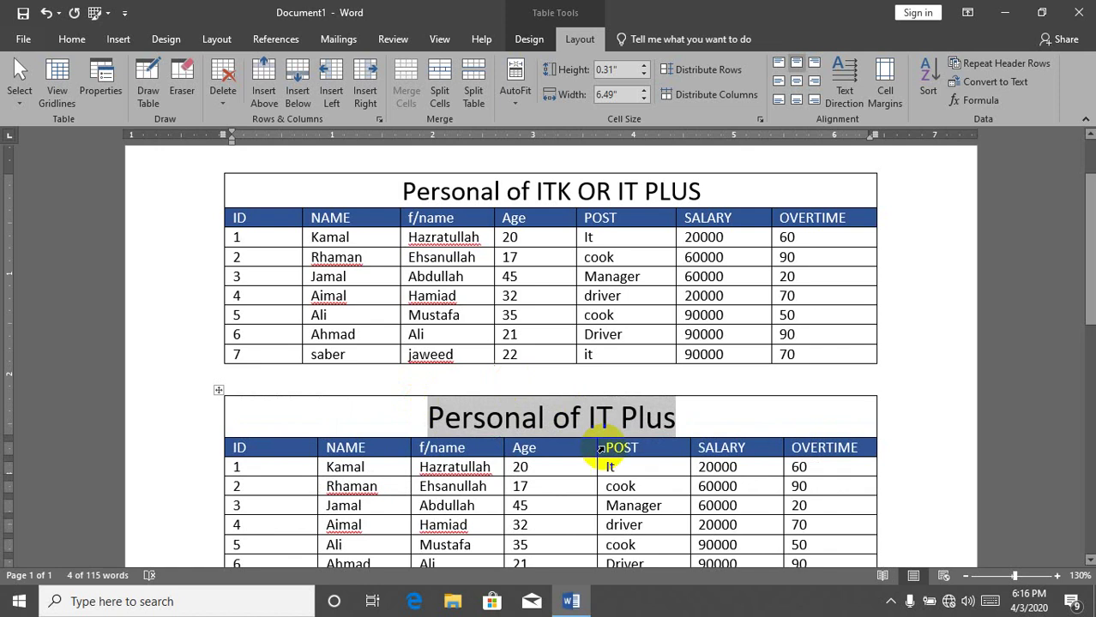
click(684, 421)
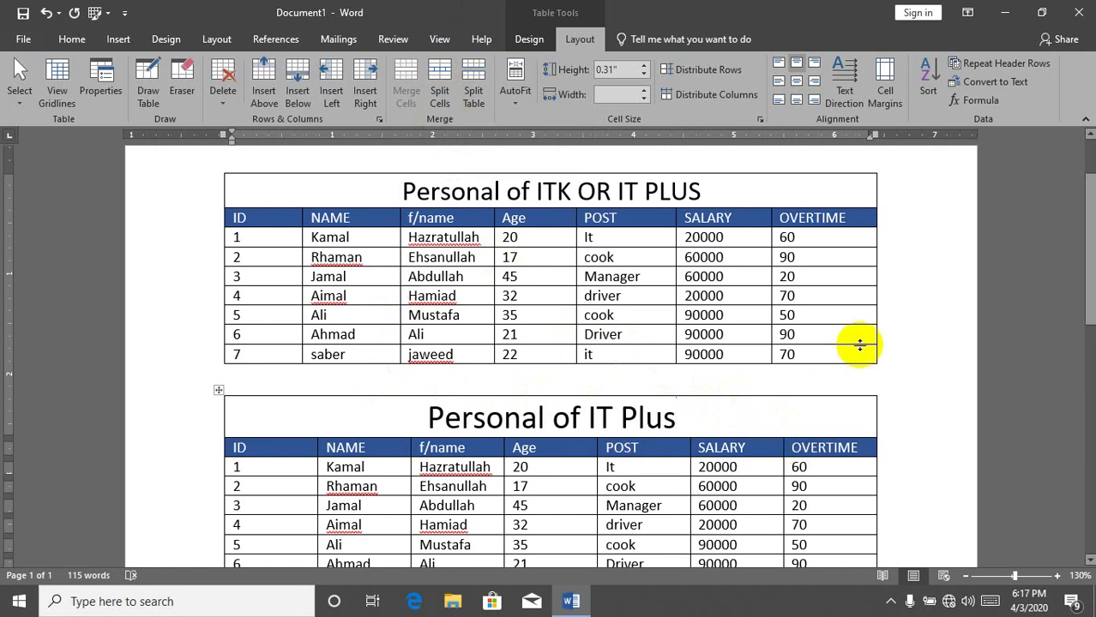
Insert a column right of OVERTIME in the first table, head it Sex, and select its cells
click(830, 226)
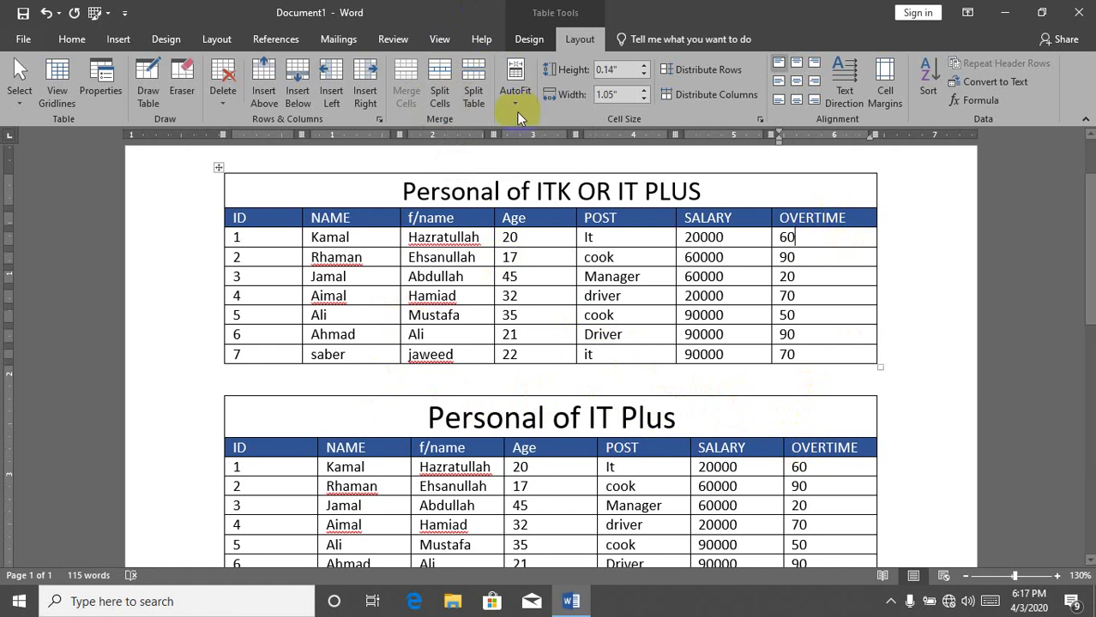
click(358, 95)
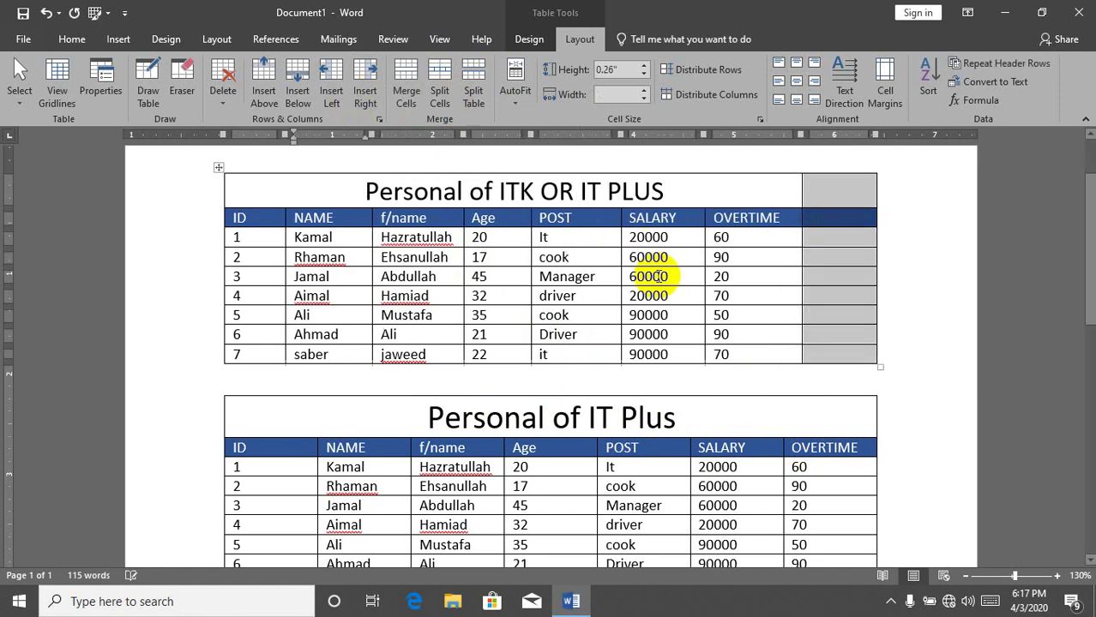
click(837, 240)
text(Sex)
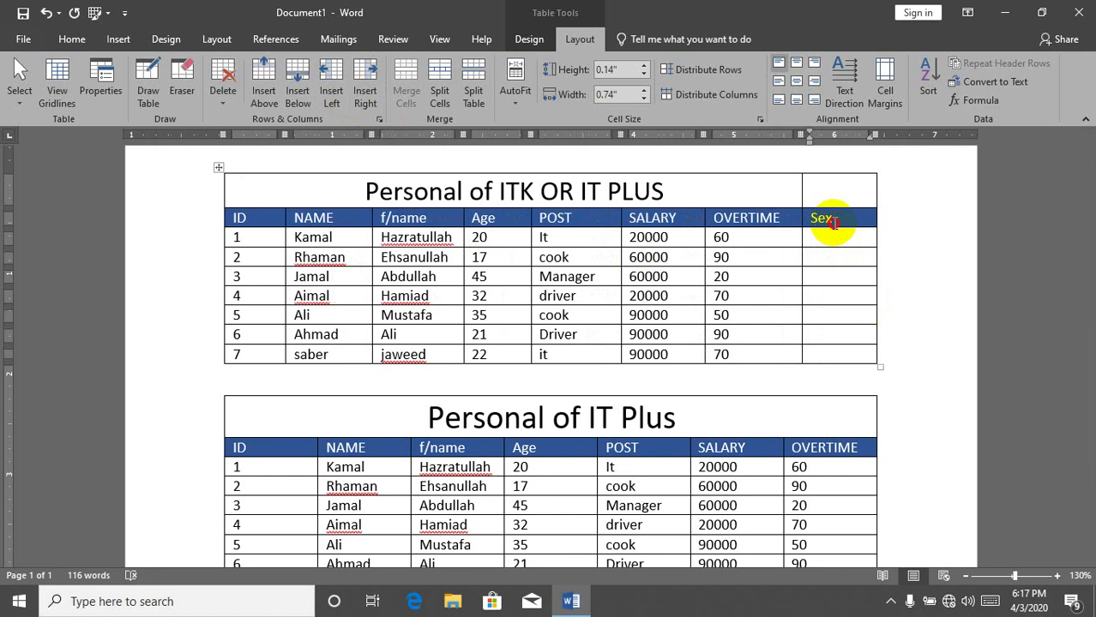
click(819, 242)
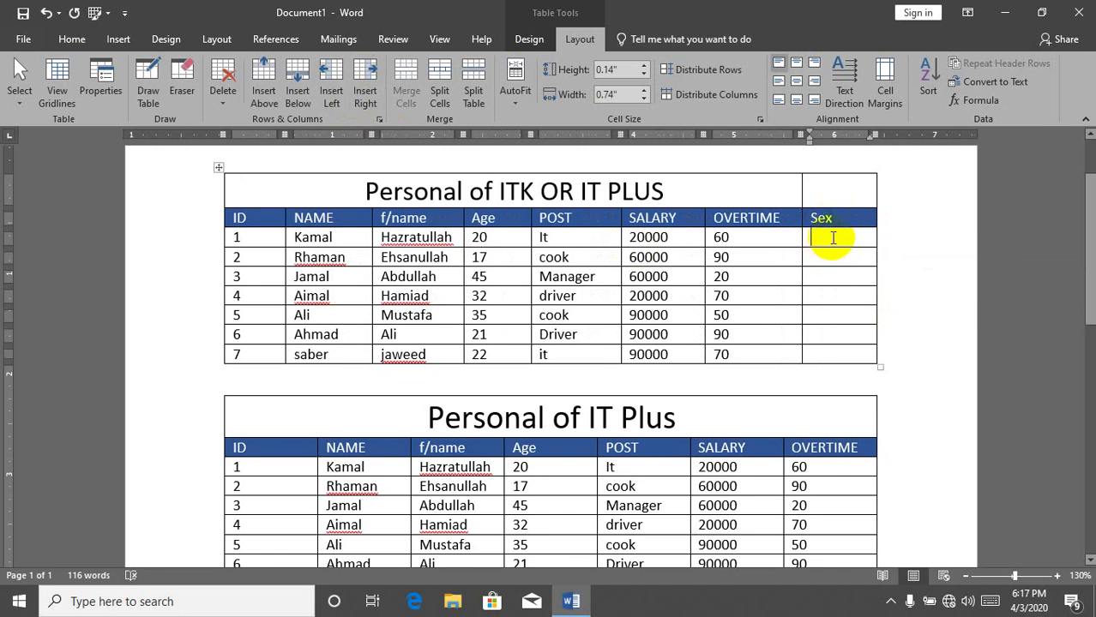
drag(832, 236, 830, 350)
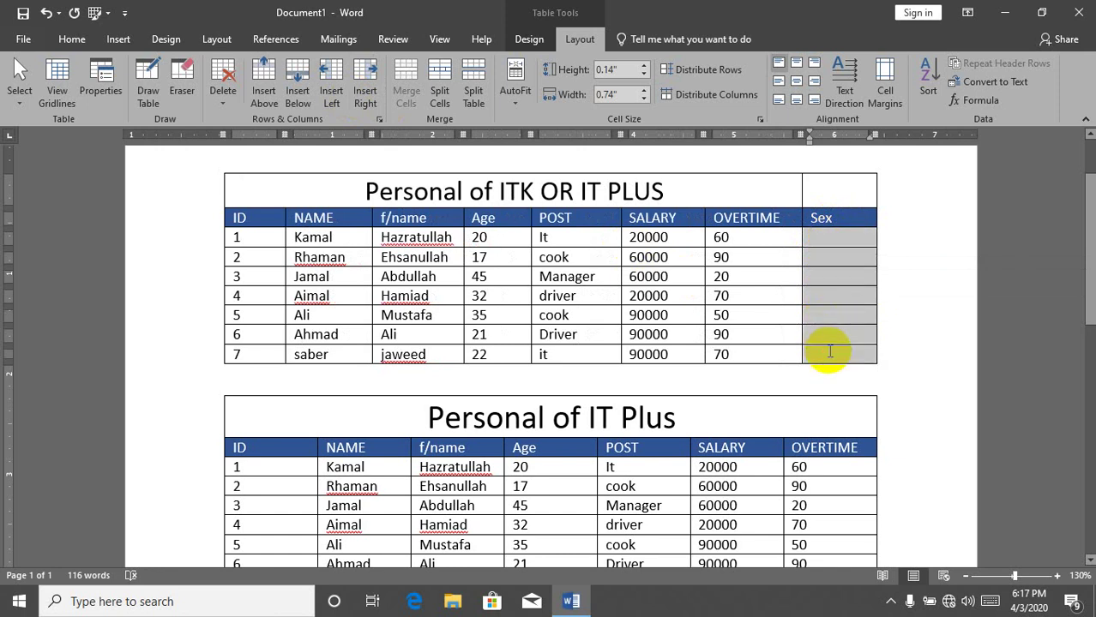
Split the selected Sex column cells into two columns
click(442, 98)
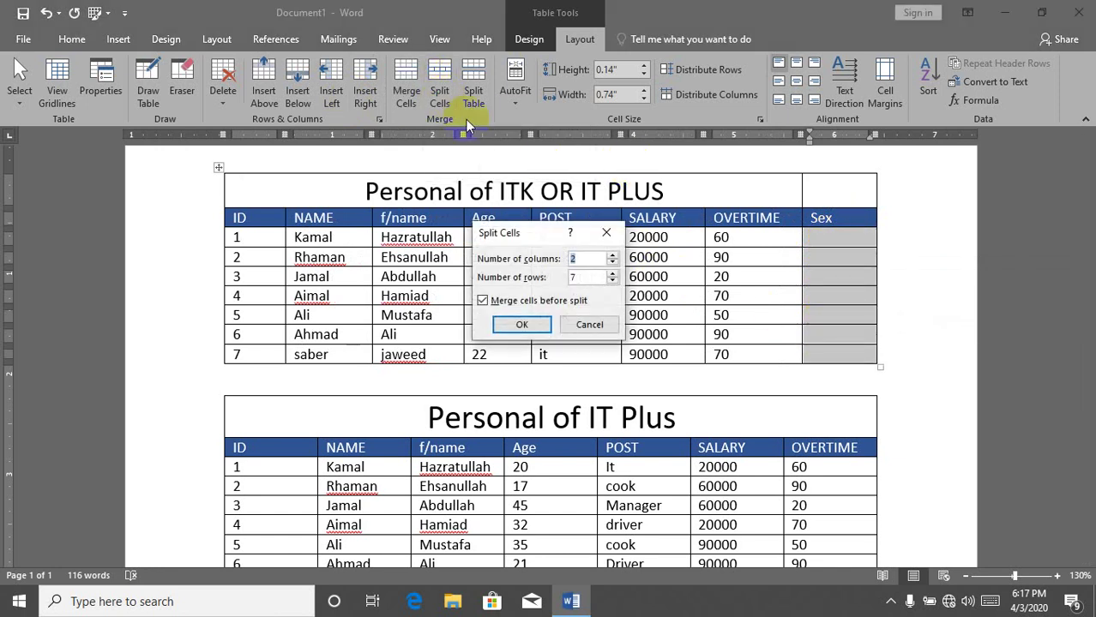
click(513, 324)
click(811, 313)
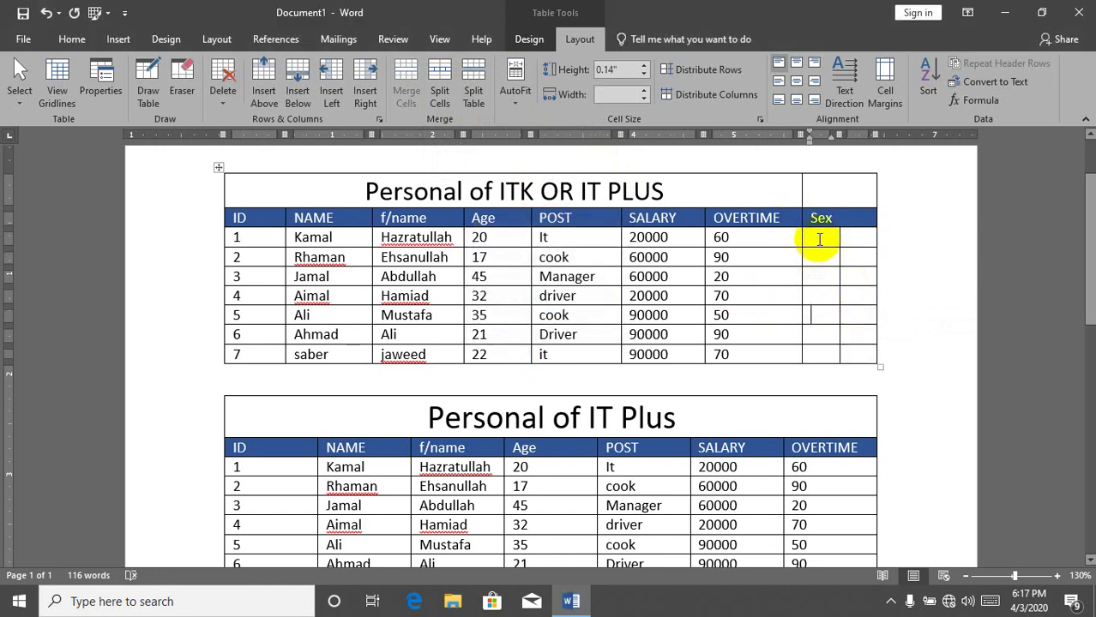
Rename the header to Gender and enter 'man' and 'waman' in row 1's two cells
click(840, 218)
key(BackSpace)
key(BackSpace)
text(Gender)
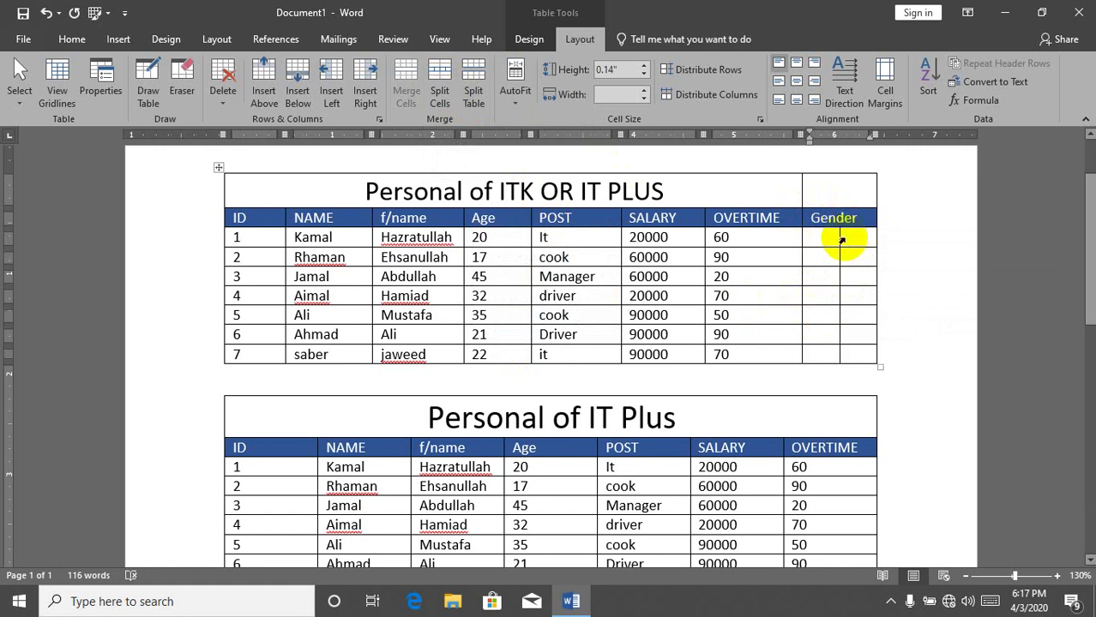
click(824, 239)
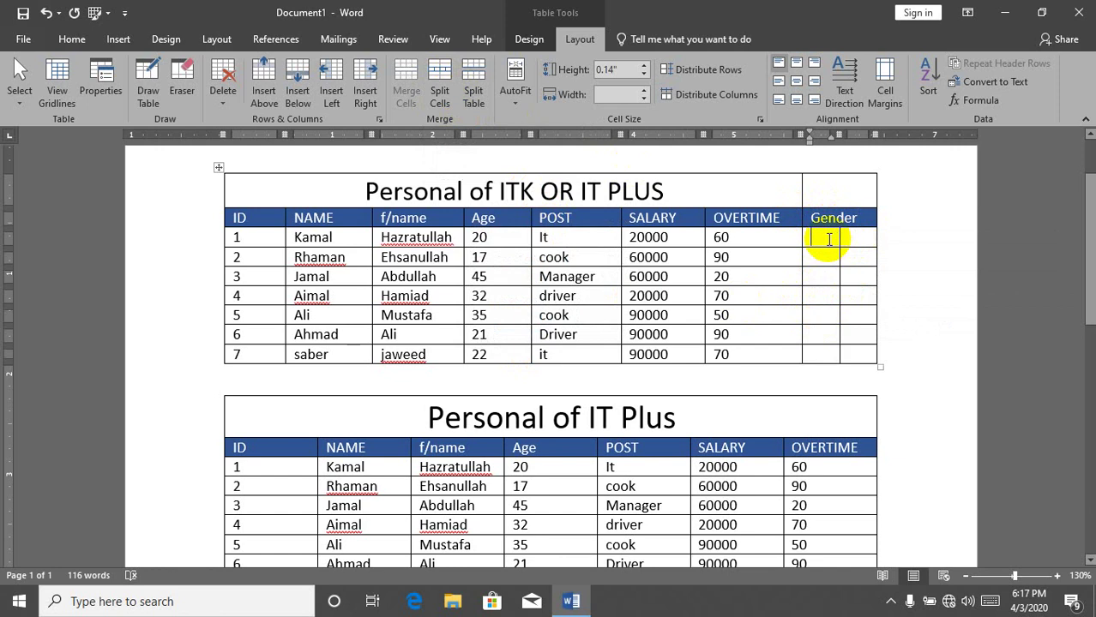
text(man)
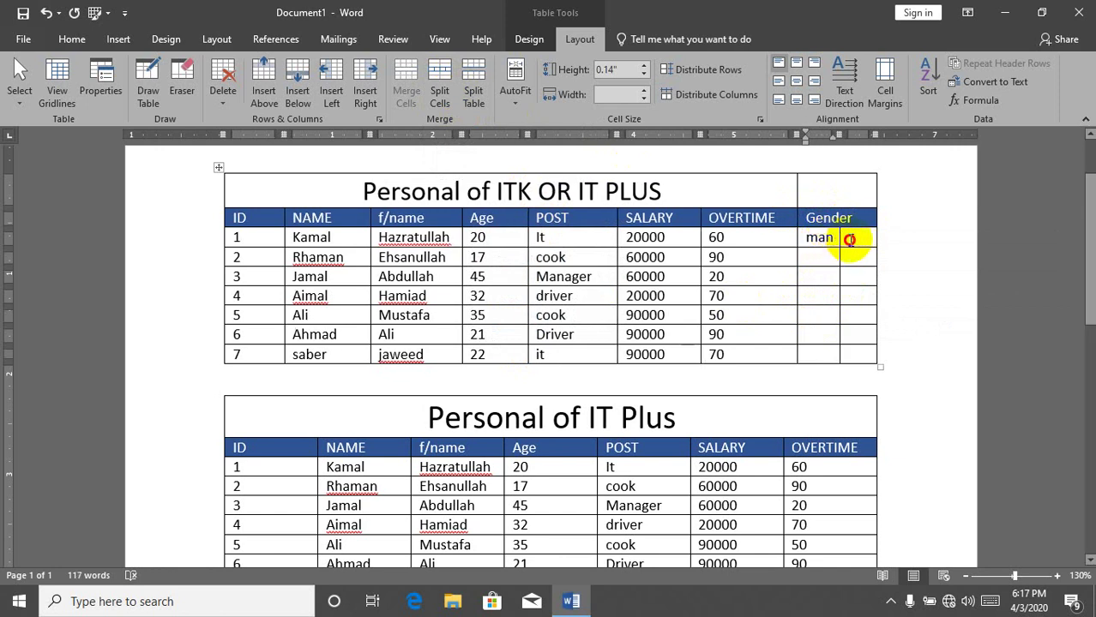
click(850, 239)
text(w)
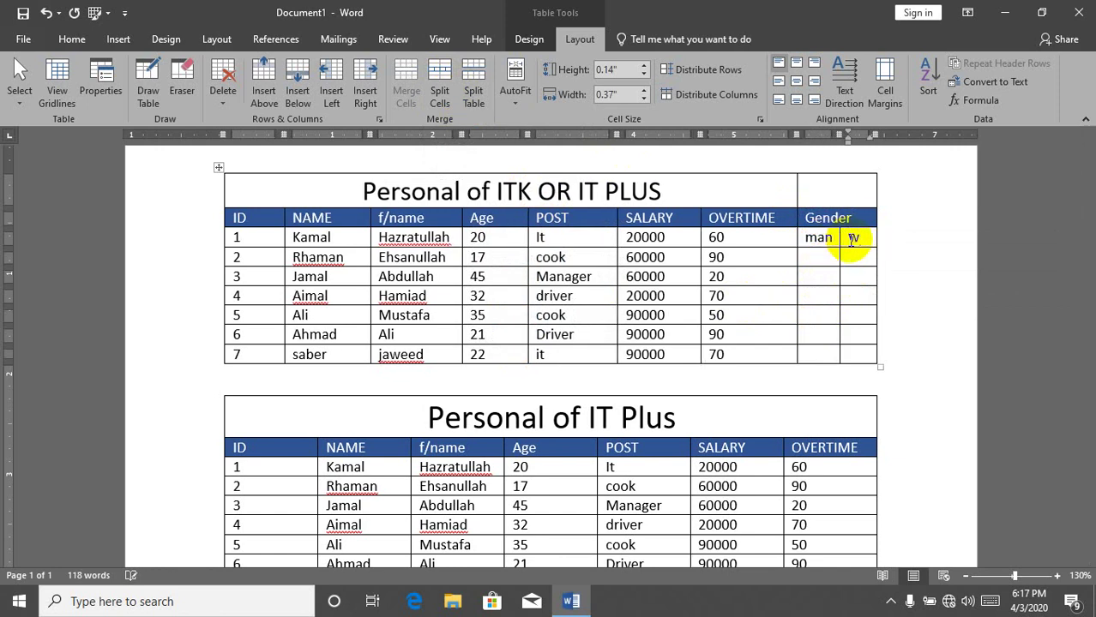
text(aman)
click(800, 257)
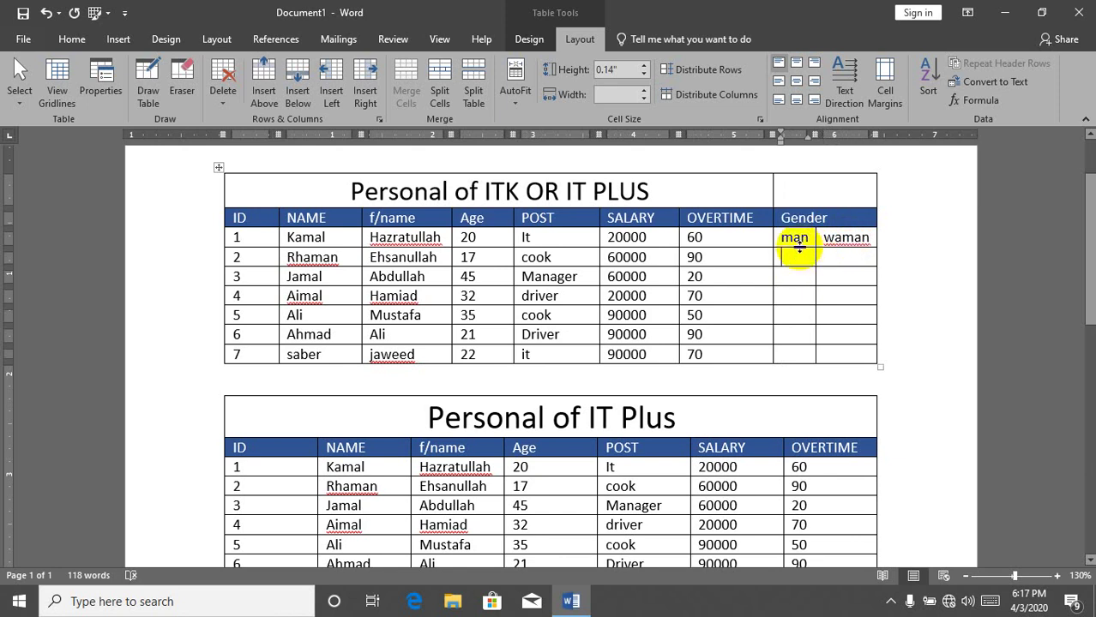
drag(1091, 240, 1091, 273)
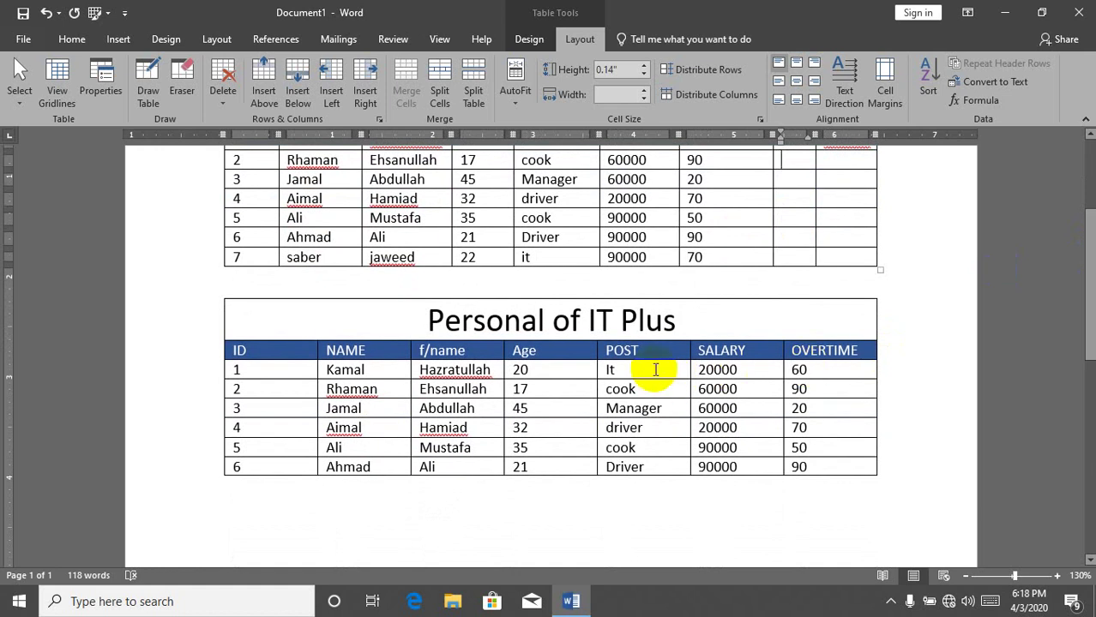
Clear the POST–OVERTIME cells in the second table and split POST into two columns
drag(655, 370, 794, 460)
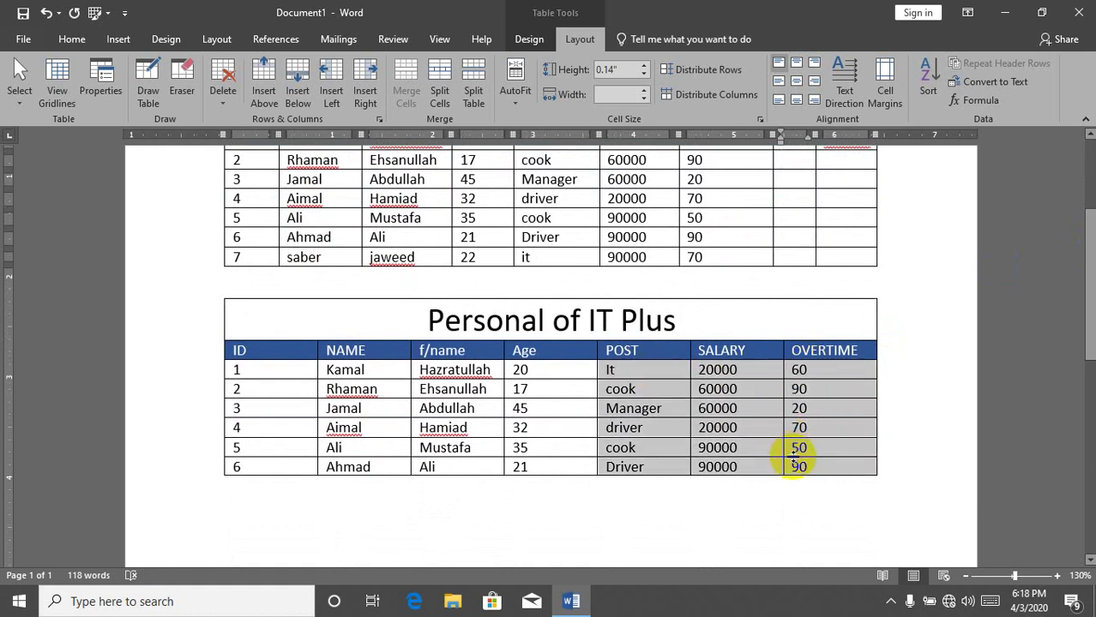
key(Delete)
click(644, 368)
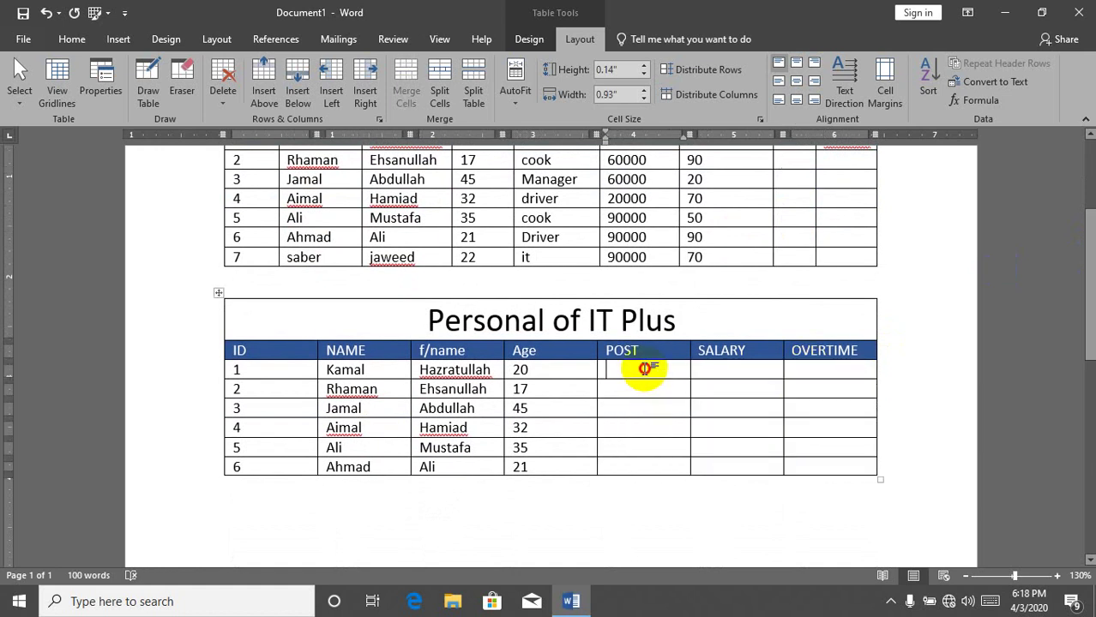
drag(645, 369, 644, 457)
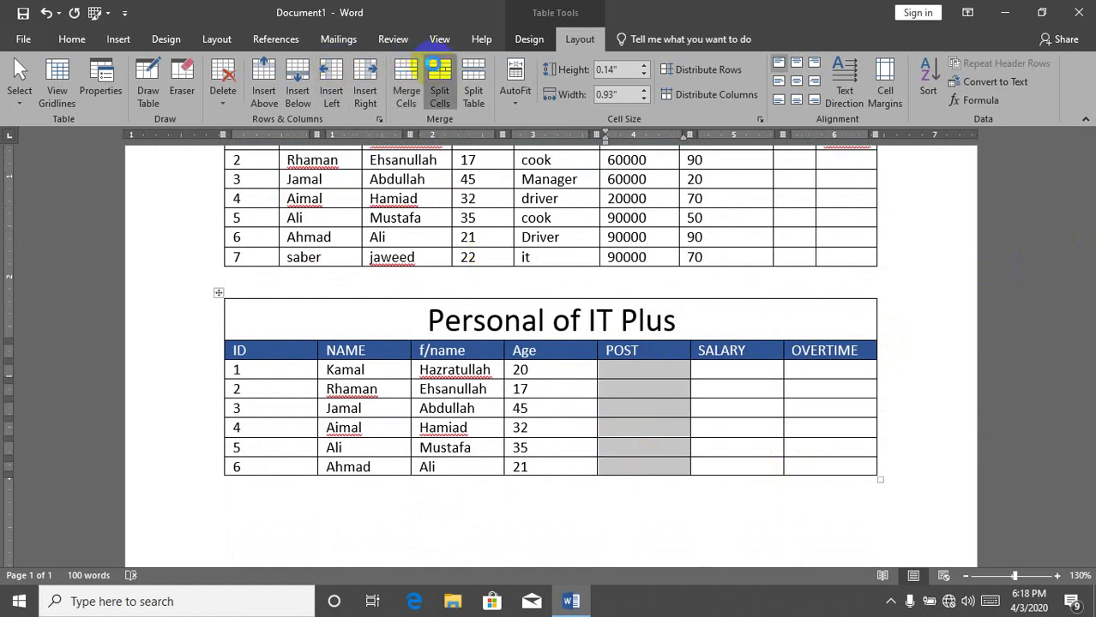
click(439, 69)
click(519, 323)
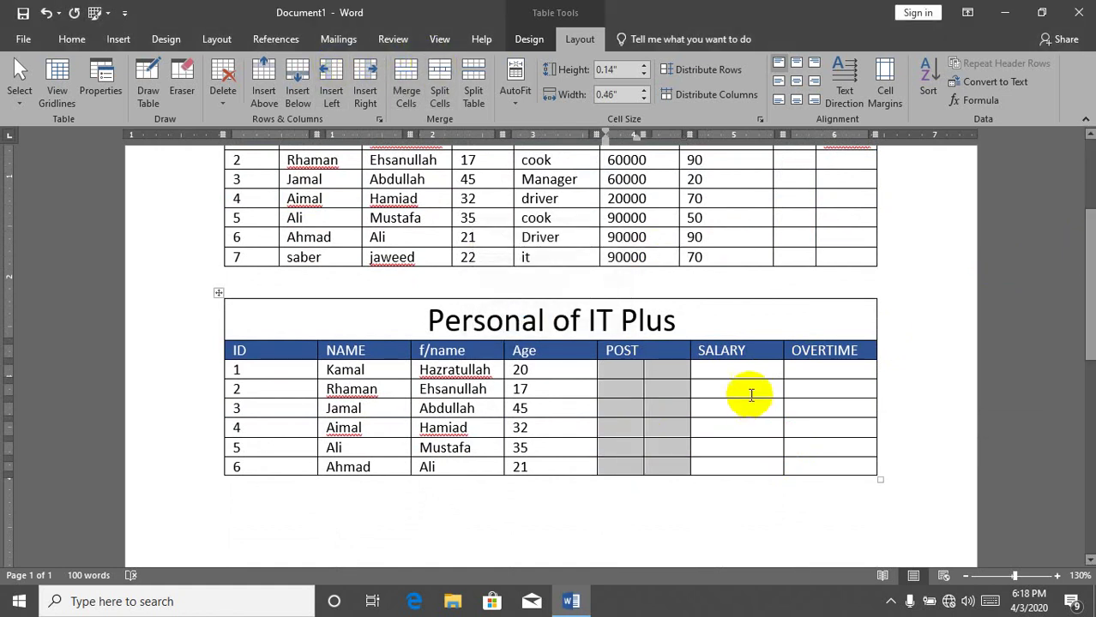
Split the table below its header row, then undo the split and the blank line
drag(729, 371, 726, 465)
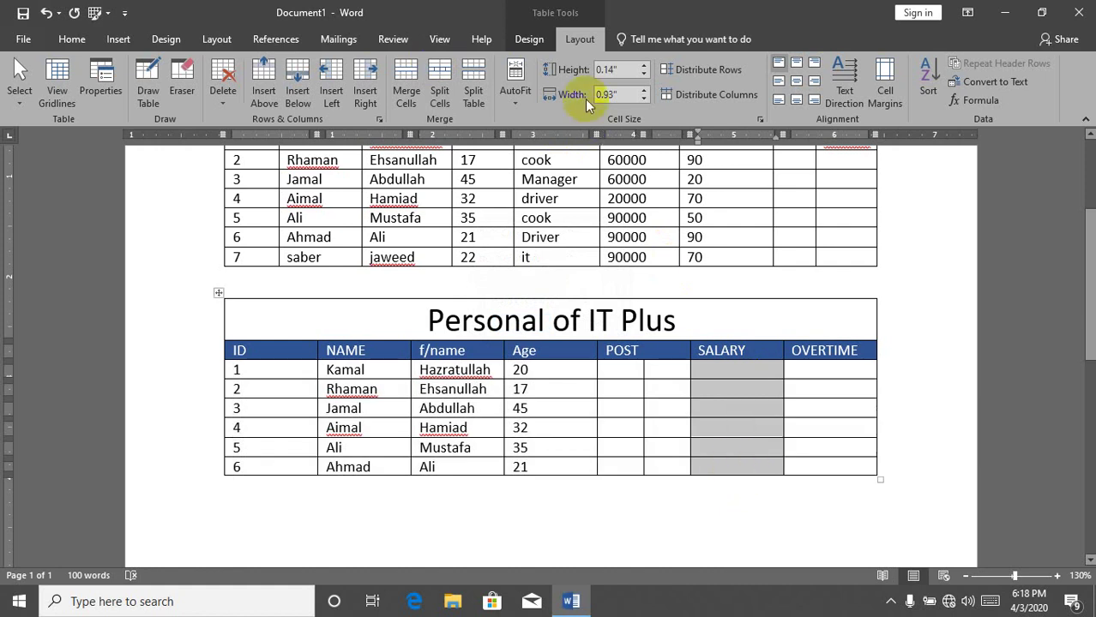
click(476, 90)
key(Return)
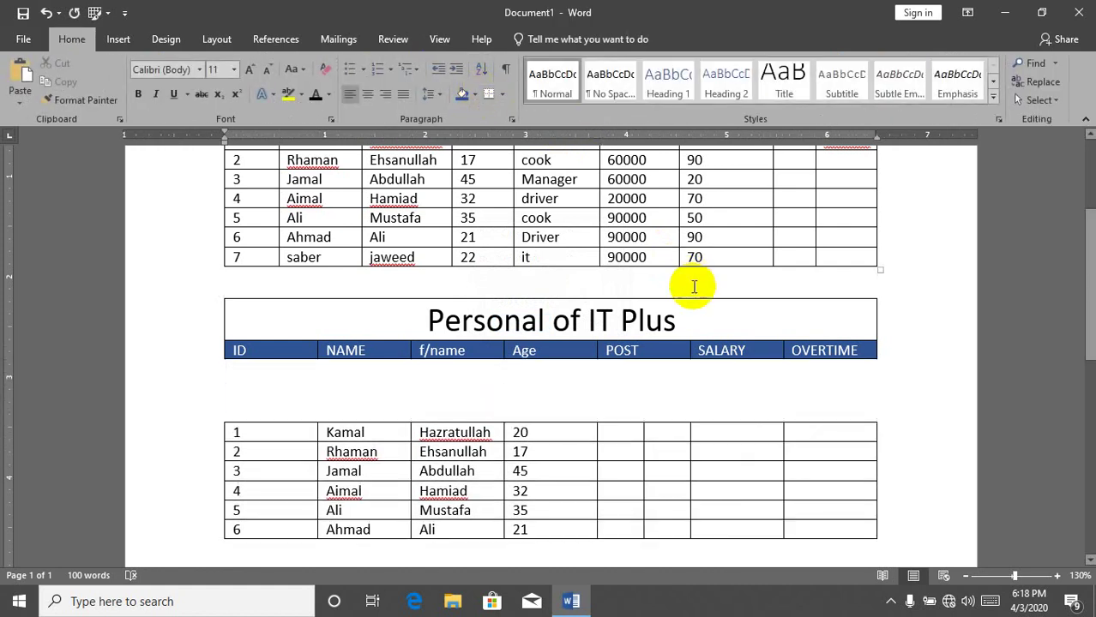
drag(758, 430, 741, 543)
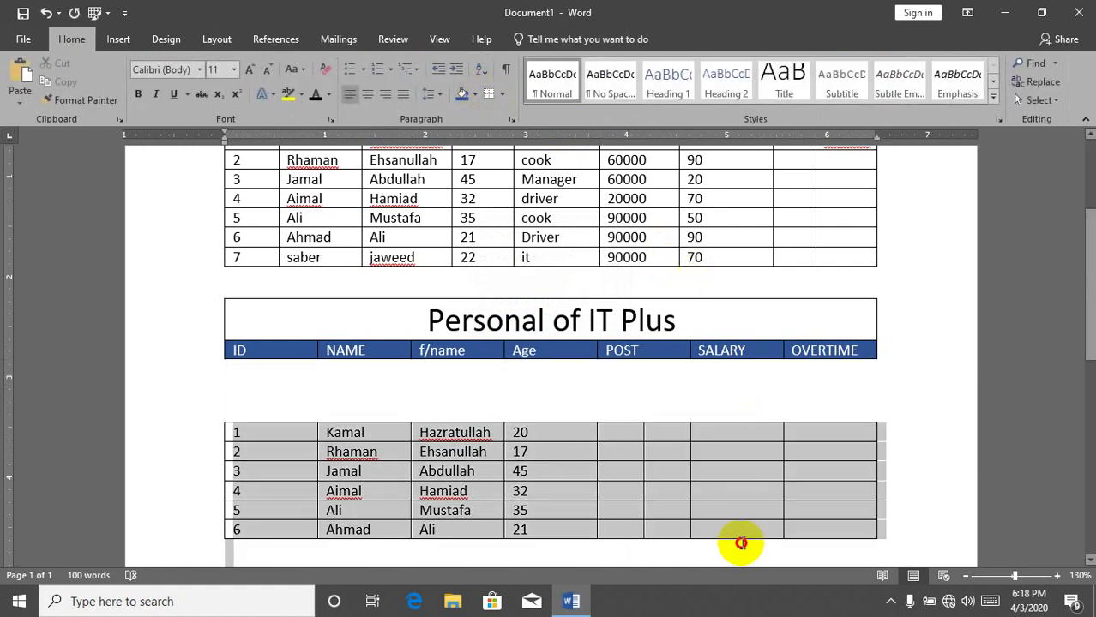
key(ctrl+z)
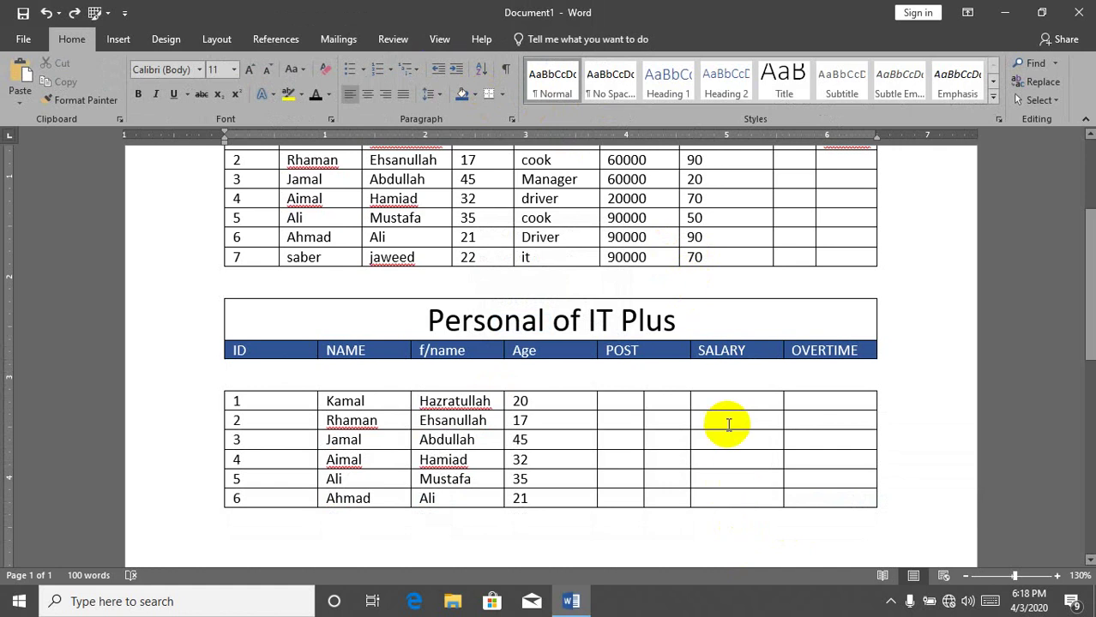
drag(735, 400, 731, 460)
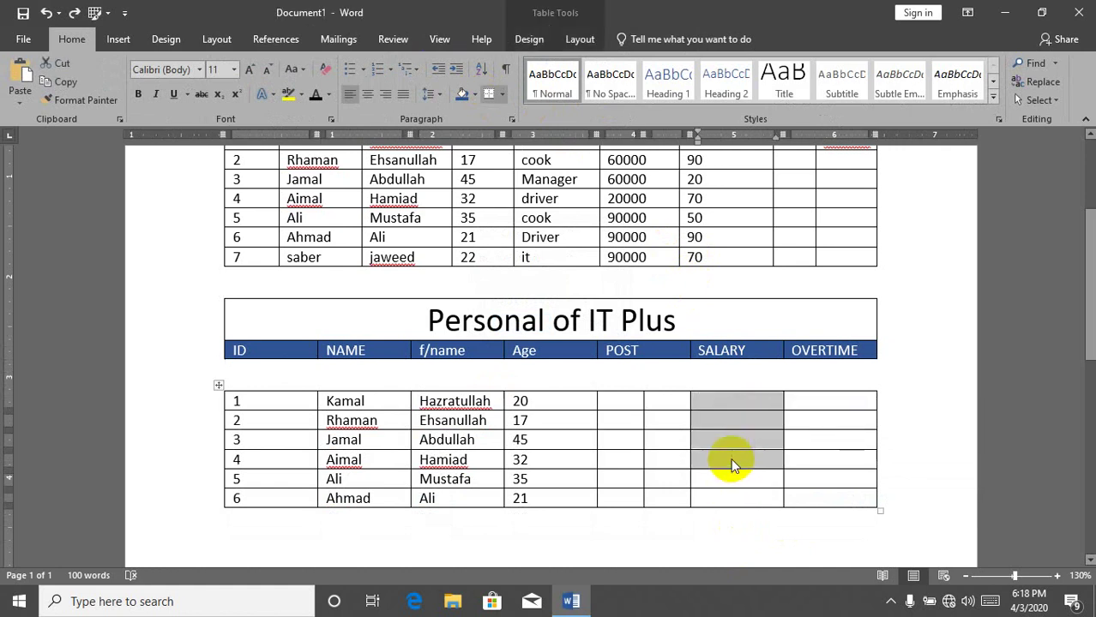
key(ctrl+z)
Split the SALARY cells into two columns, then split the right half into two again
drag(735, 370, 735, 468)
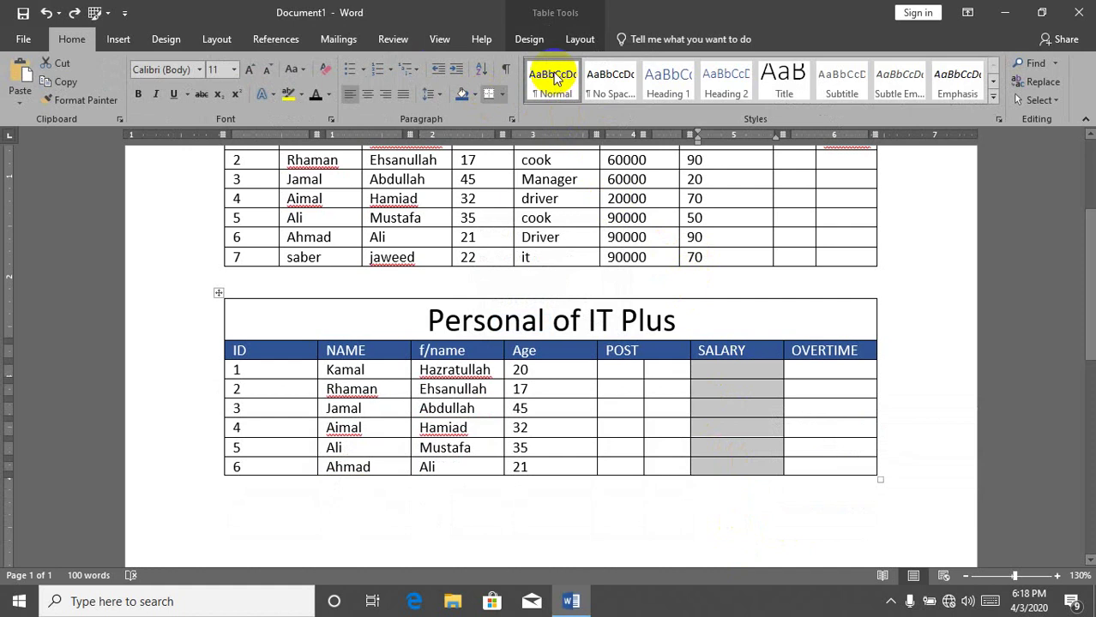
click(579, 39)
click(445, 81)
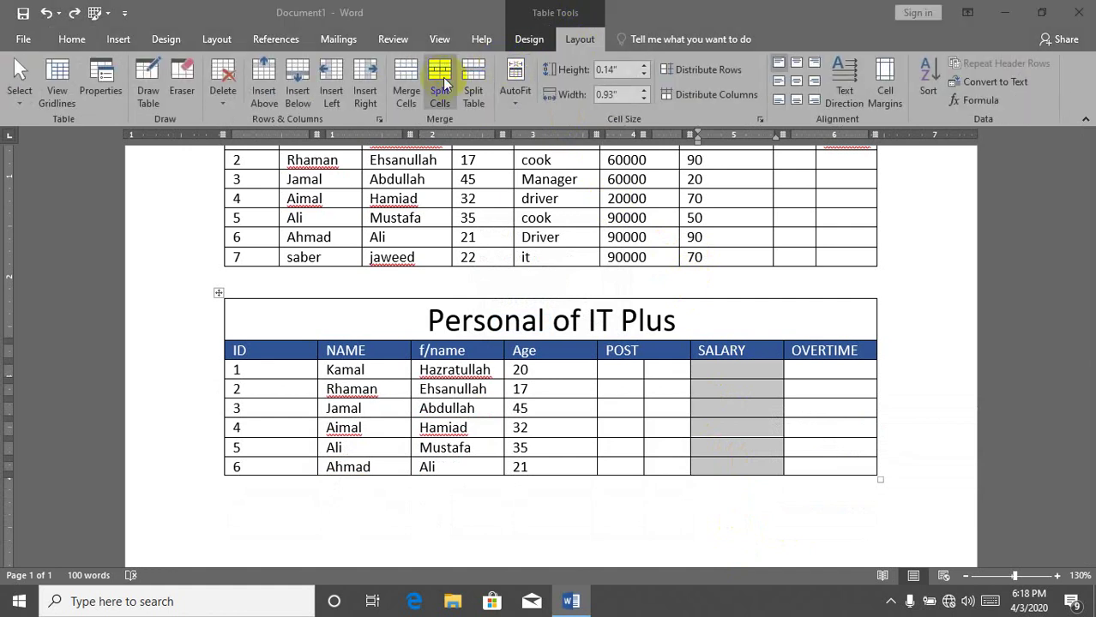
click(506, 322)
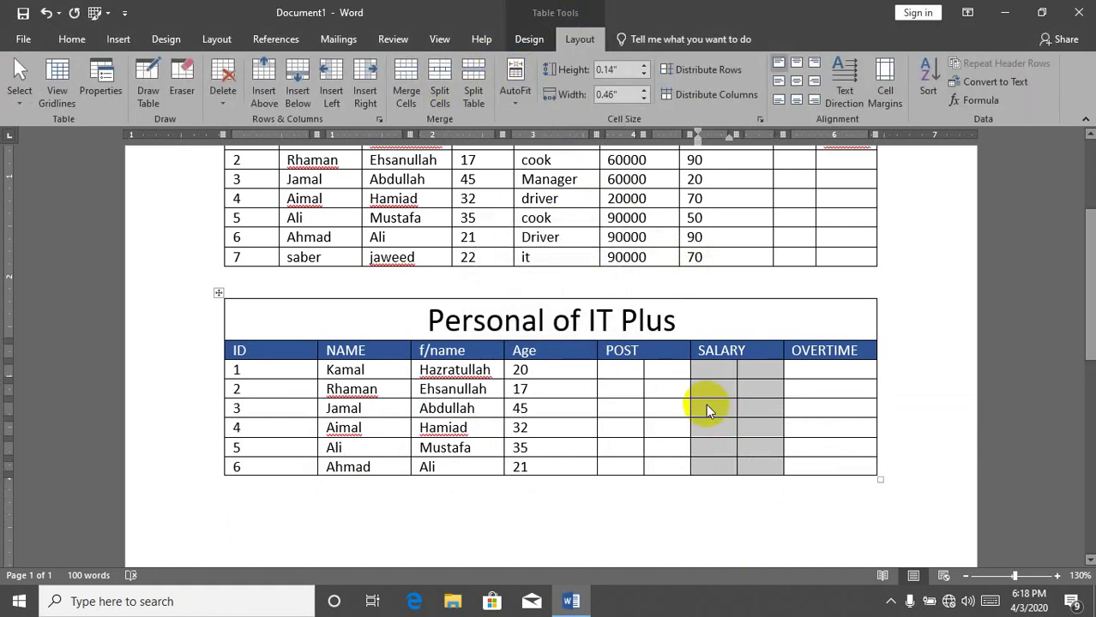
drag(758, 373, 759, 473)
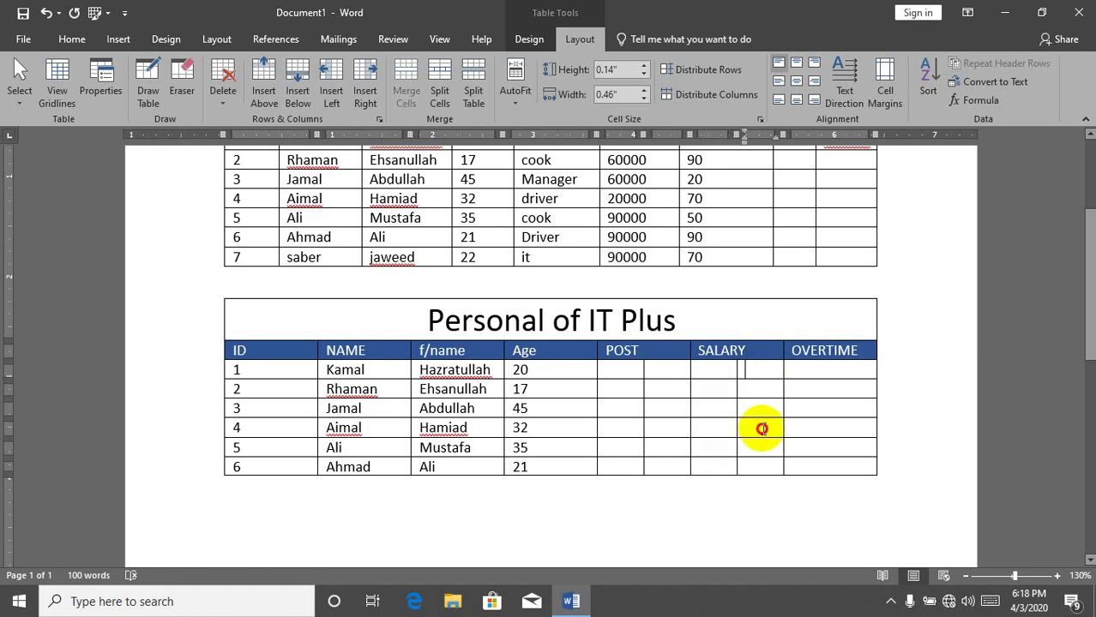
click(439, 86)
click(514, 324)
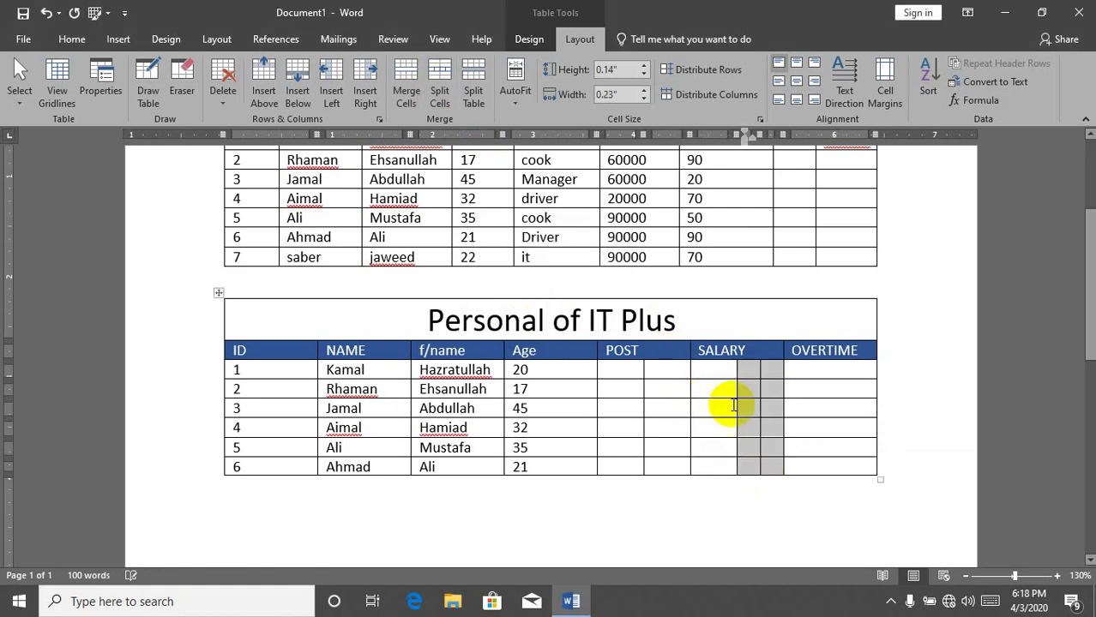
click(764, 417)
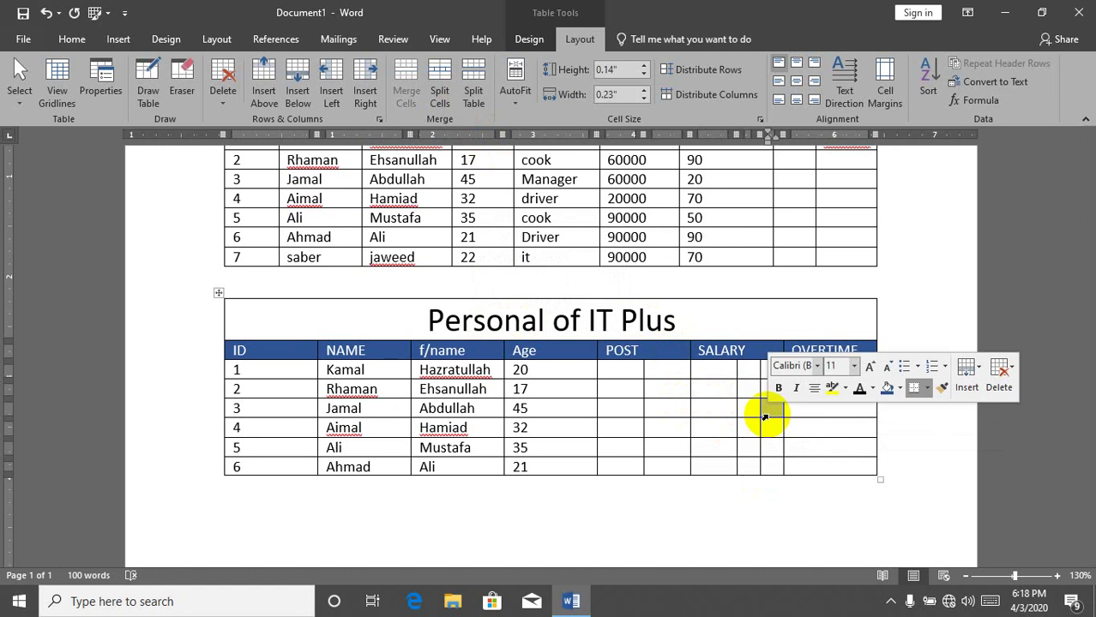
Undo four times to revert the SALARY split and Gender edits, then delete the lower 'Personal of IT Plus' table
key(ctrl+z)
key(ctrl+z)
key(ctrl+z)
key(ctrl+z)
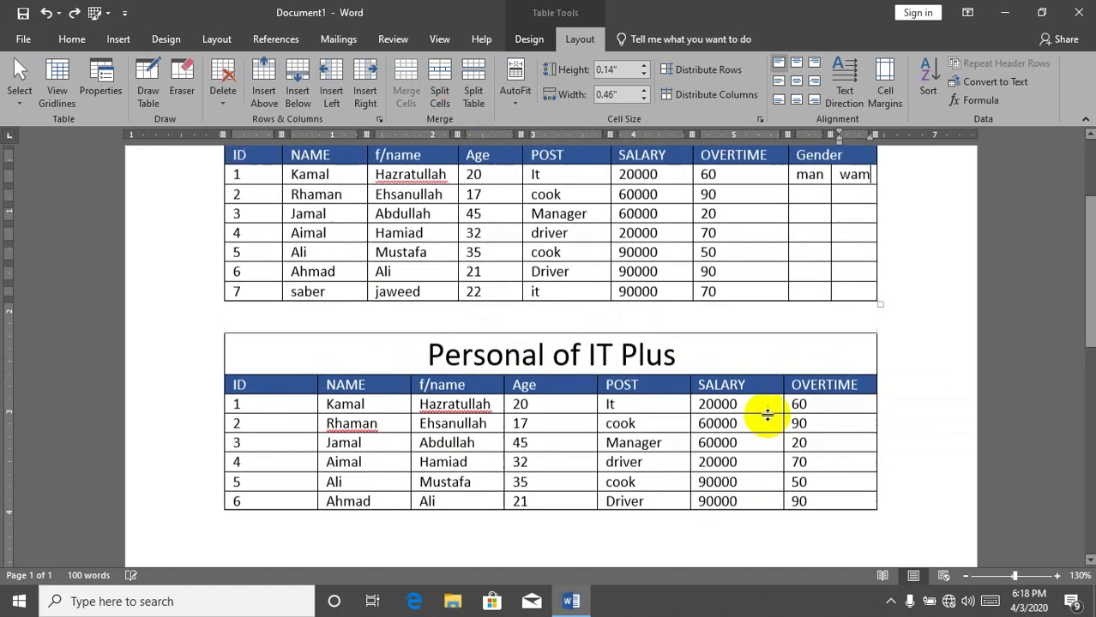
key(ctrl+z)
key(ctrl+z)
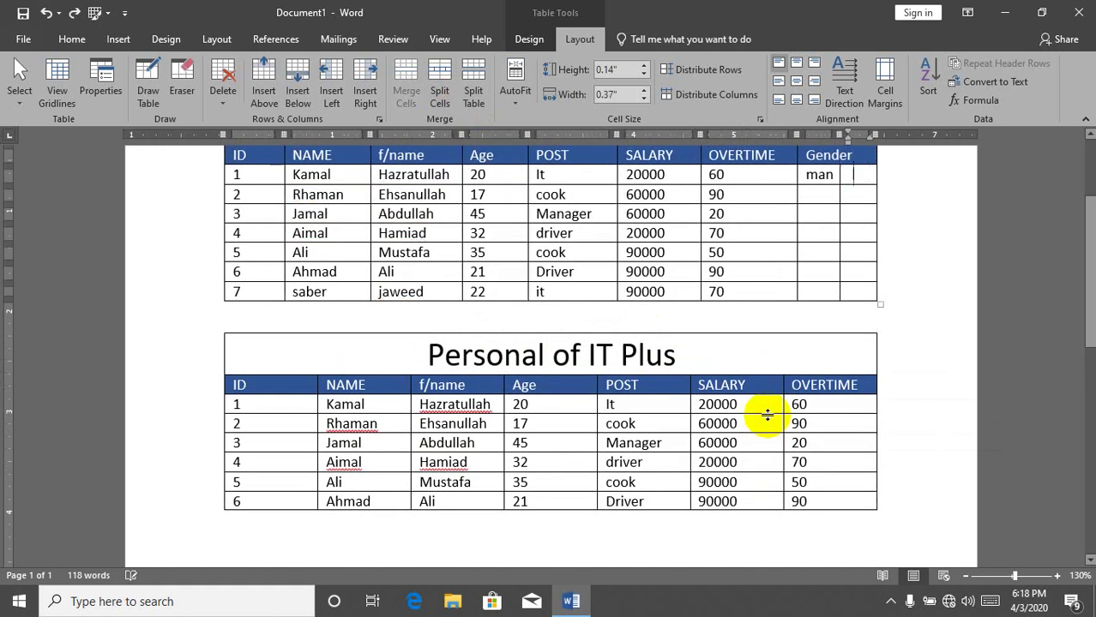
key(ctrl+z)
key(ctrl+z)
key(ctrl+z)
key(ctrl+z)
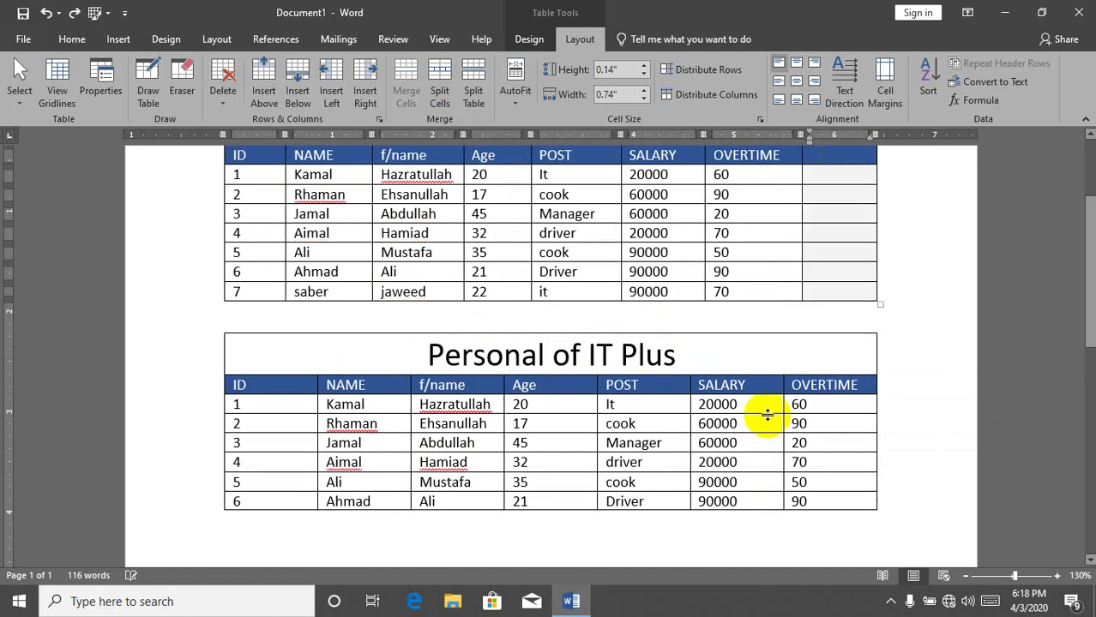
key(ctrl+z)
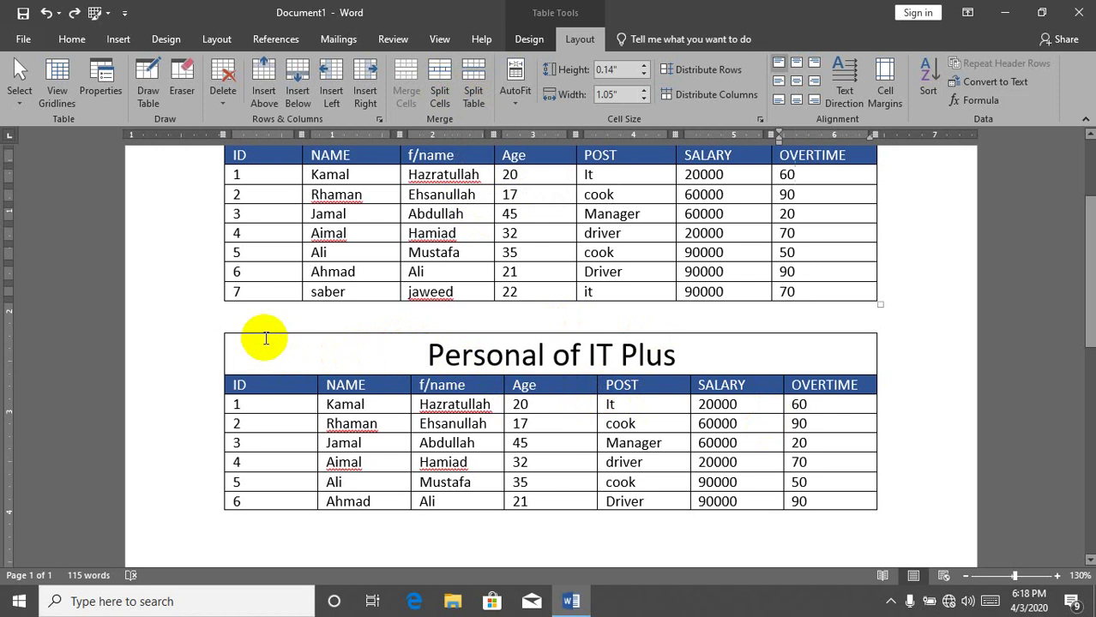
click(219, 329)
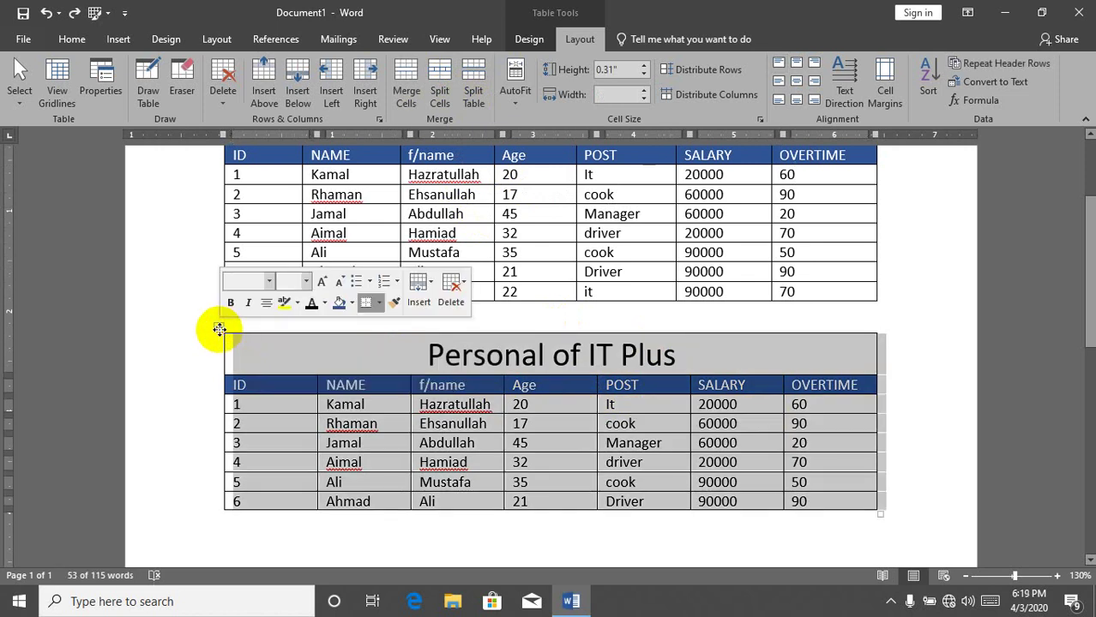
key(BackSpace)
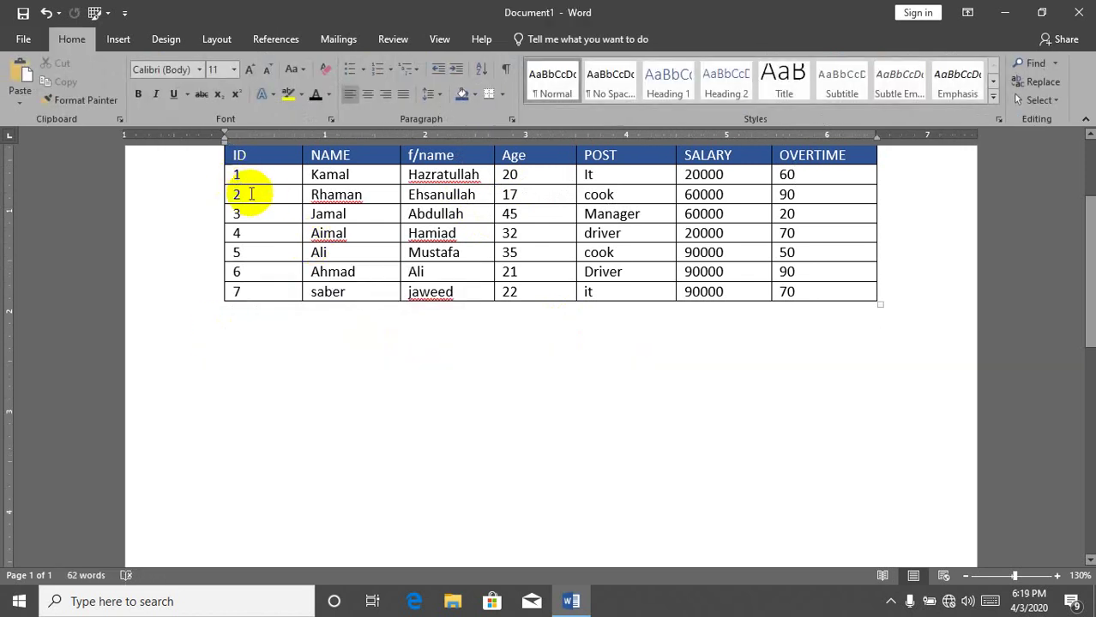
Append empty rows after the first table's last row
click(271, 294)
key(Tab)
key(Tab)
key(Tab)
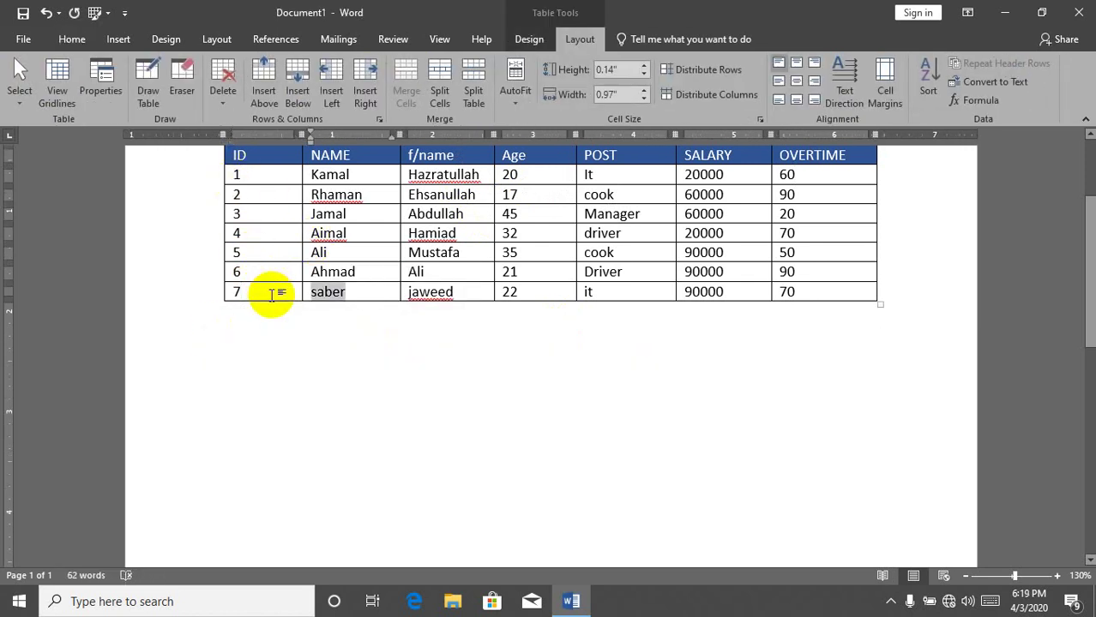
key(Tab)
key(Tab)
key(Tab)
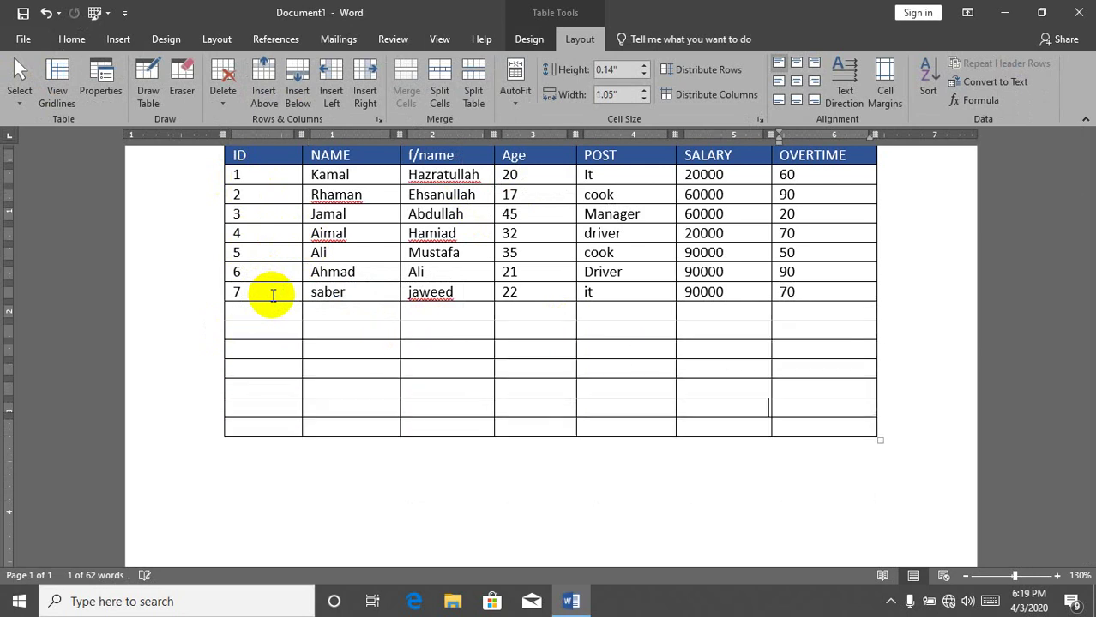
key(Tab)
key(Tab)
key(Tab)
Paste copies of employee rows 1–7 into the empty rows and split the table above the repeated Kamal row
drag(257, 176, 813, 282)
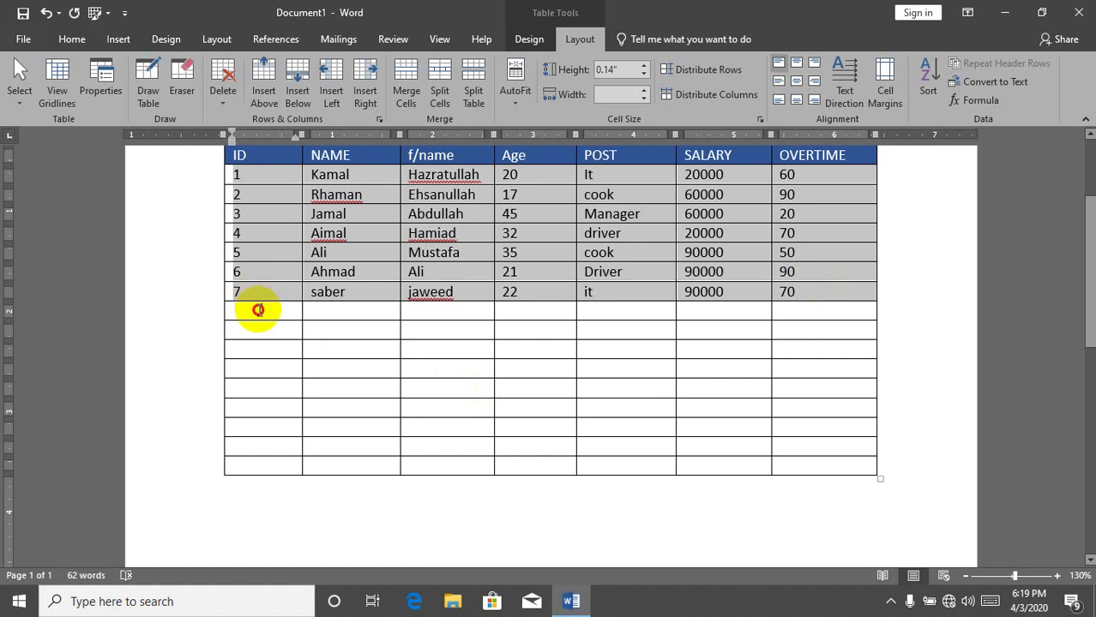
drag(258, 309, 845, 458)
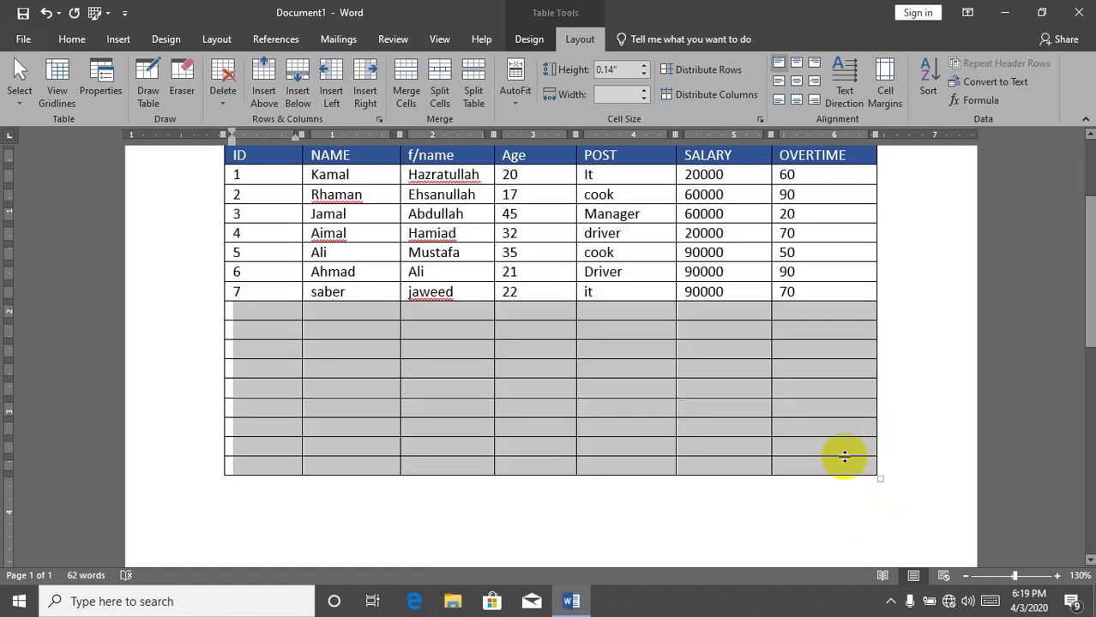
key(ctrl+v)
click(604, 351)
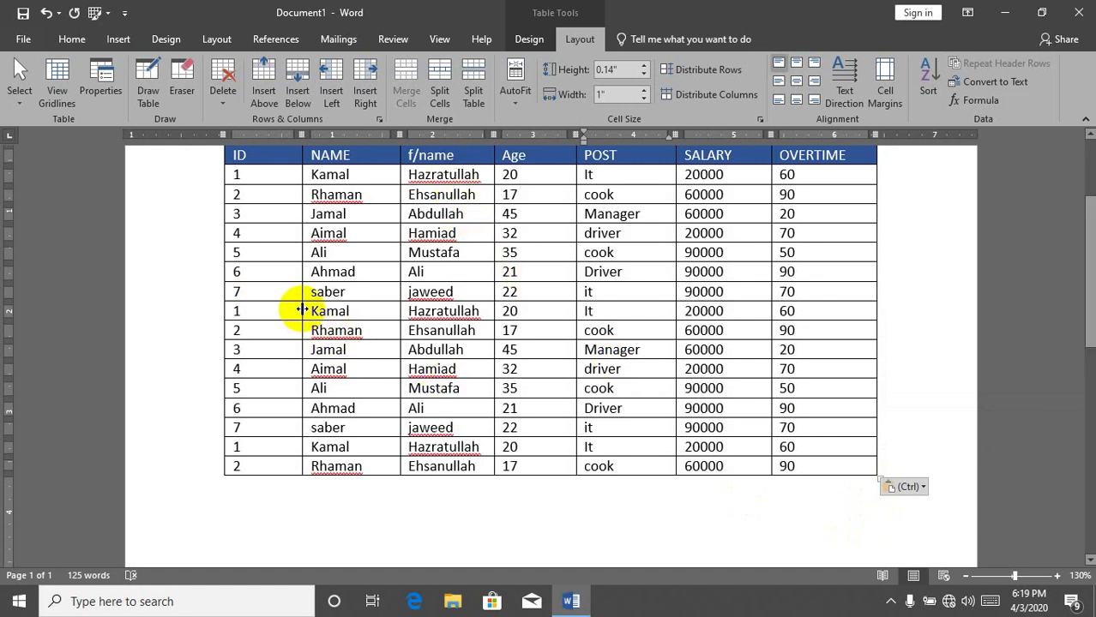
click(348, 291)
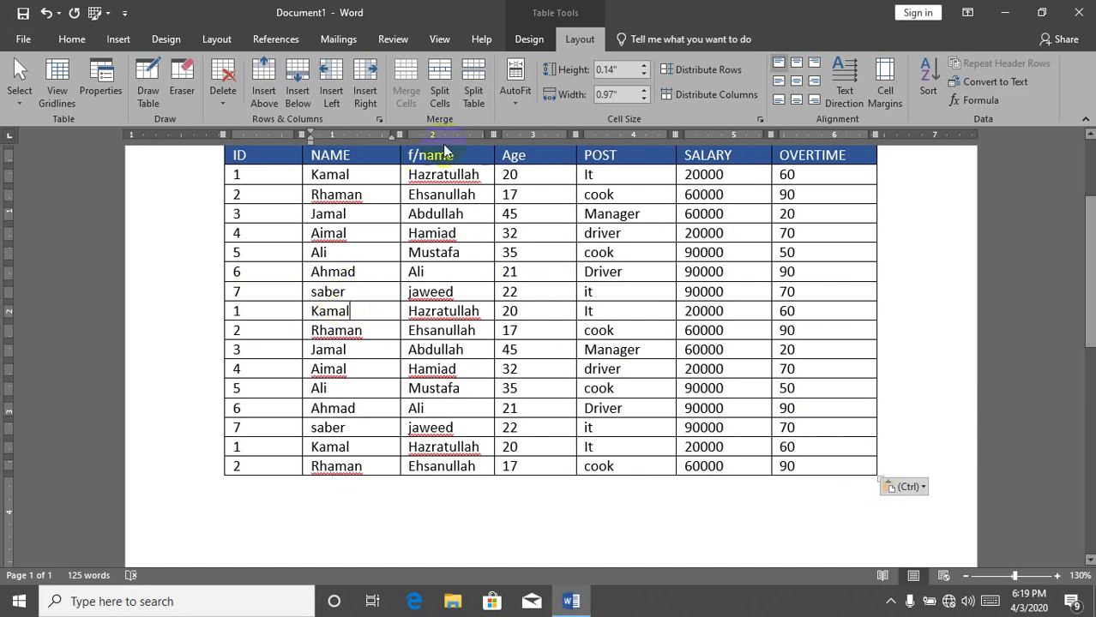
click(469, 82)
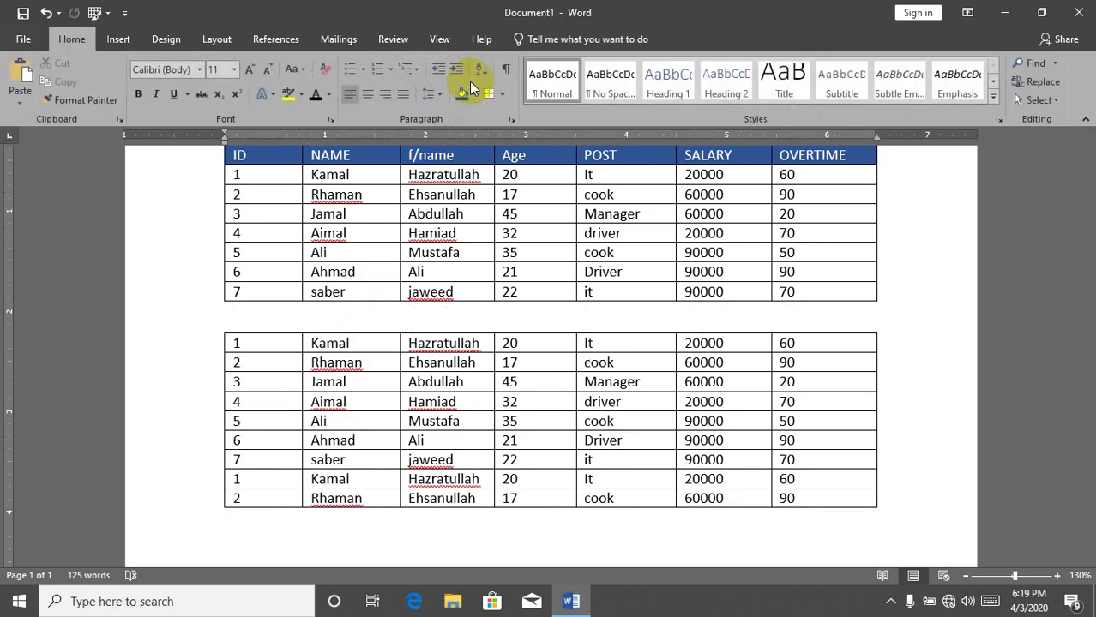
Add a blank line between the tables and insert an empty row above the second table
key(Return)
key(Return)
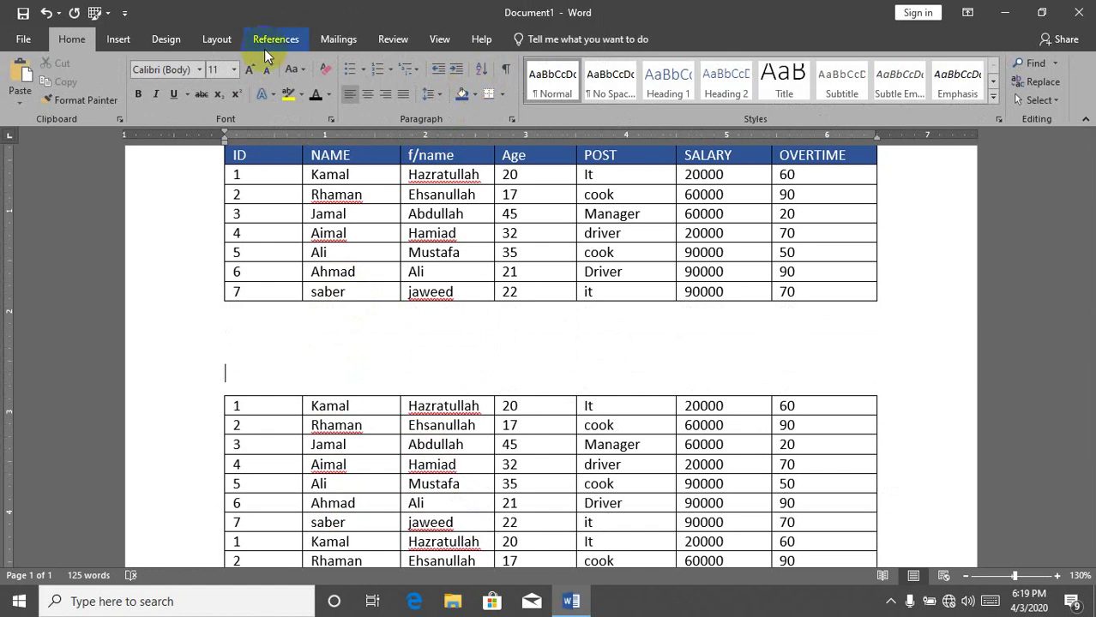
click(1032, 302)
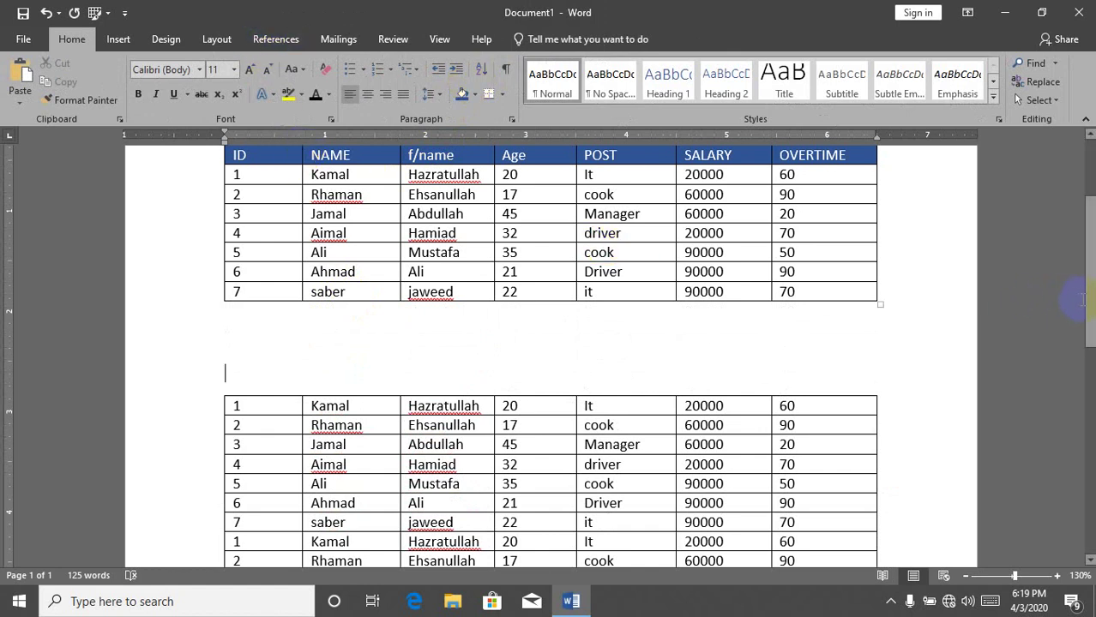
scroll(1082, 298, up, 1)
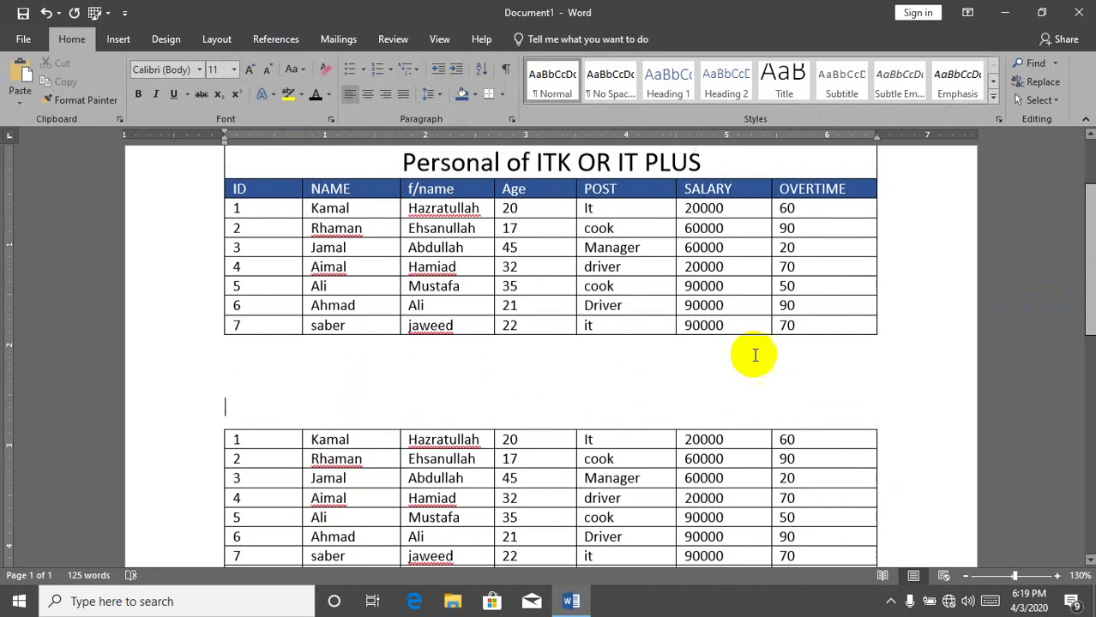
click(270, 439)
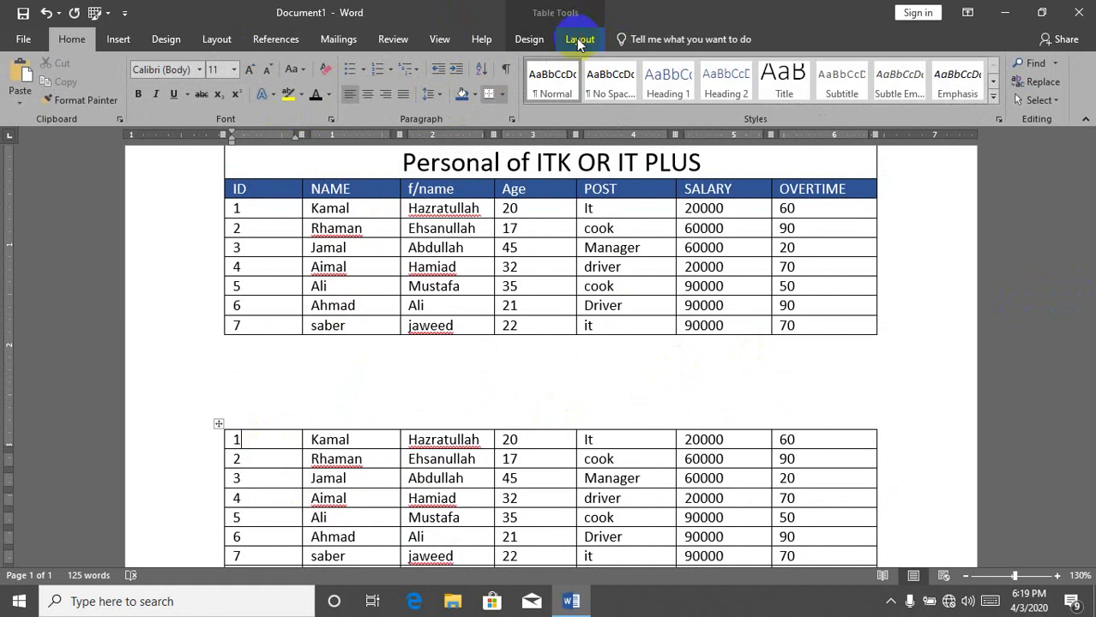
click(579, 39)
click(276, 41)
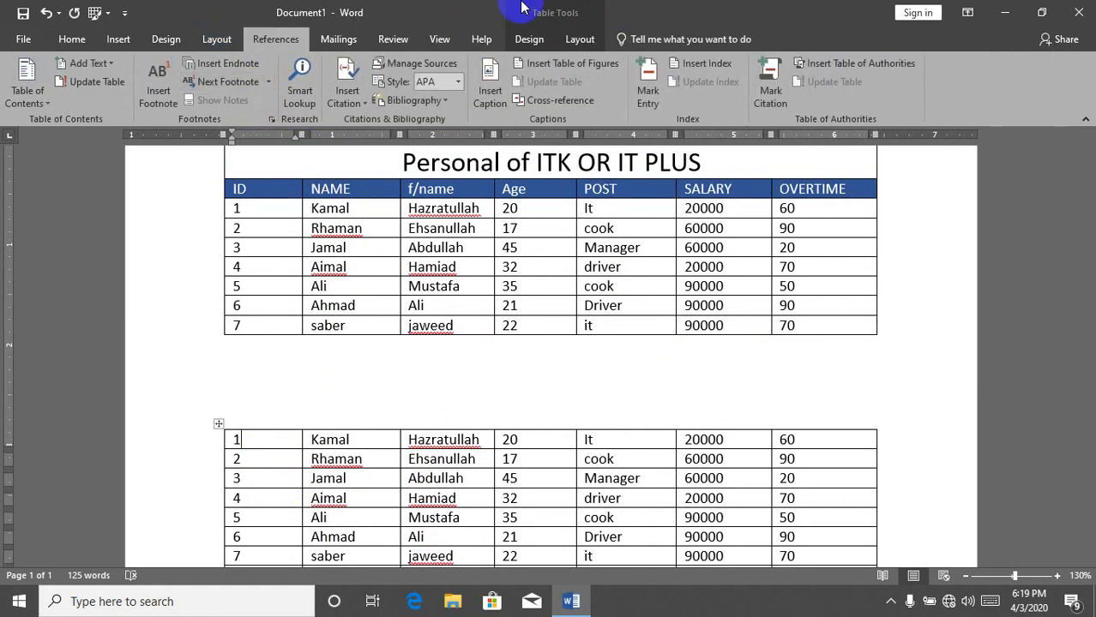
click(579, 40)
click(273, 79)
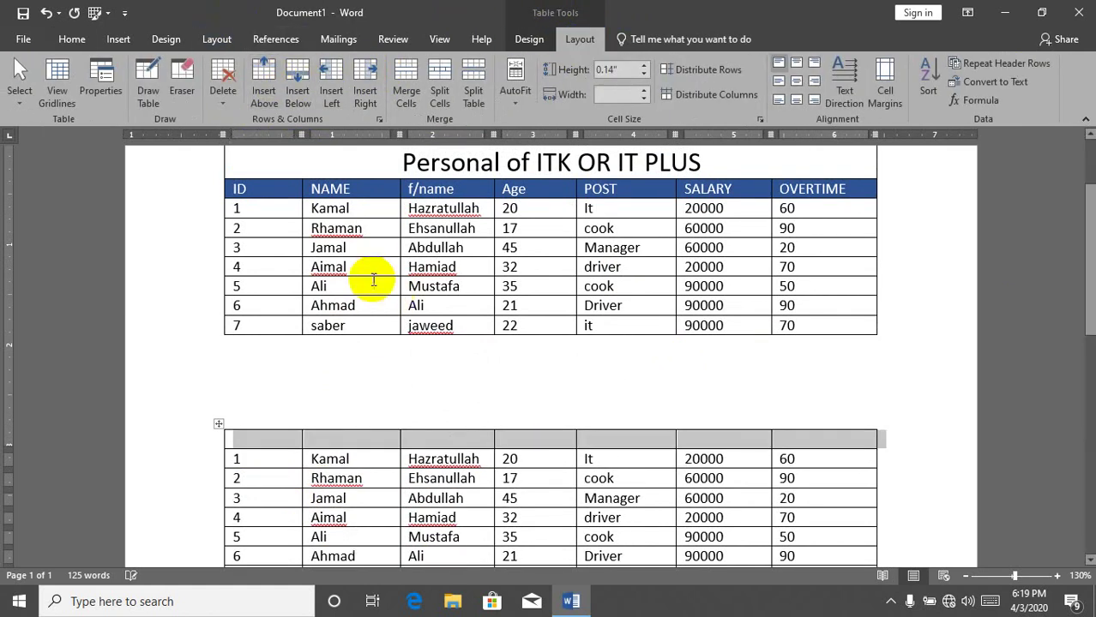
Paste the copied ID–OVERTIME header row into the second table's new top row
click(799, 204)
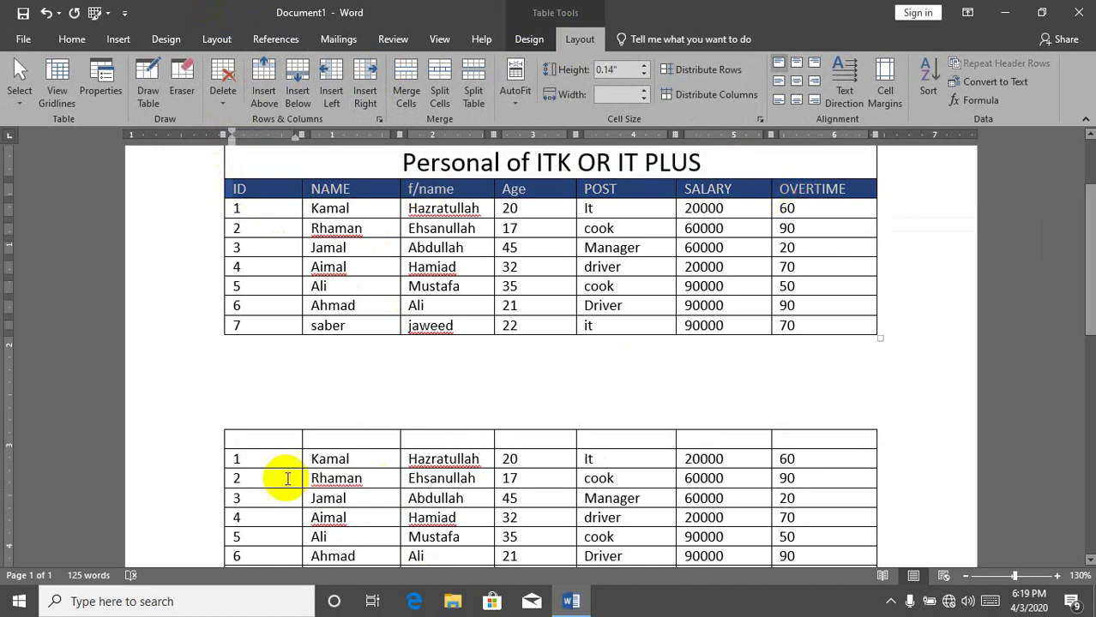
click(411, 437)
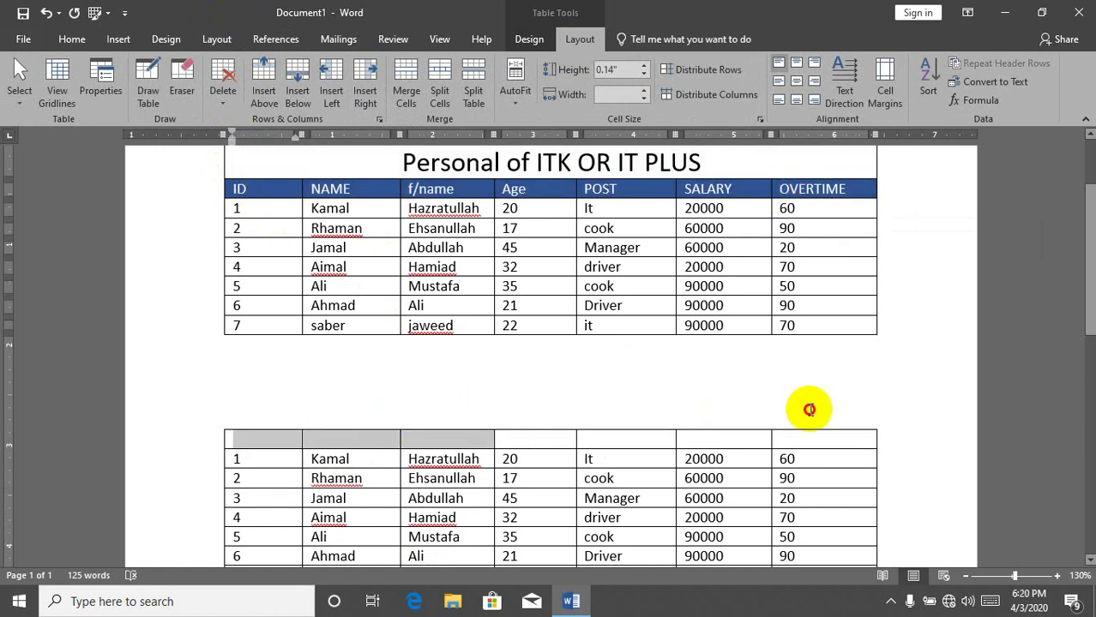
drag(410, 437, 831, 439)
key(ctrl+v)
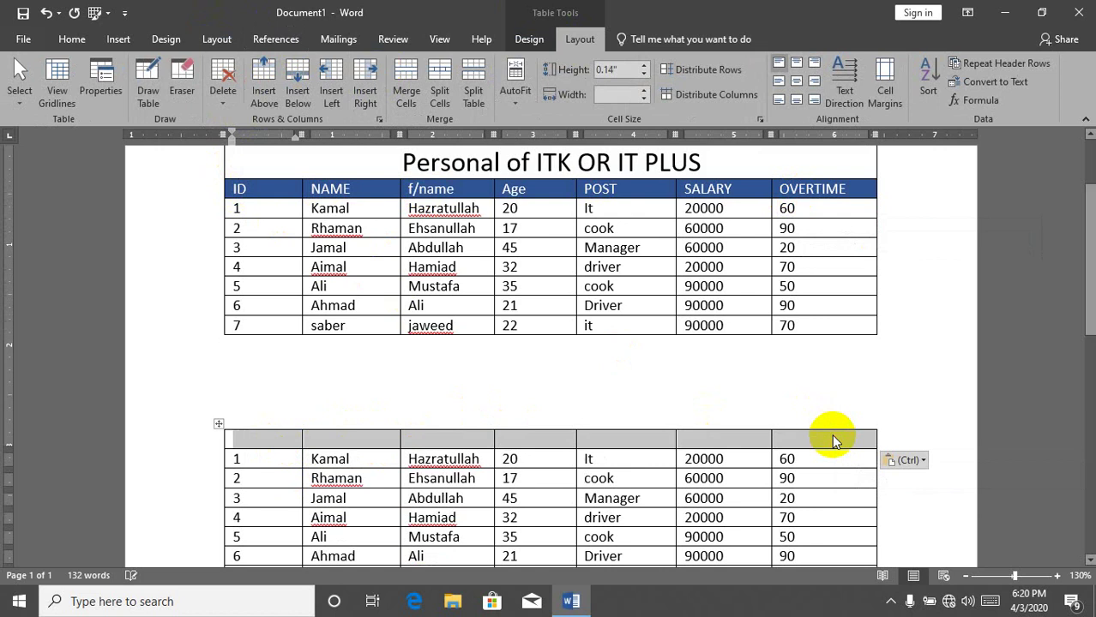
Insert an empty row above the second table's header and merge it into one cell
click(72, 39)
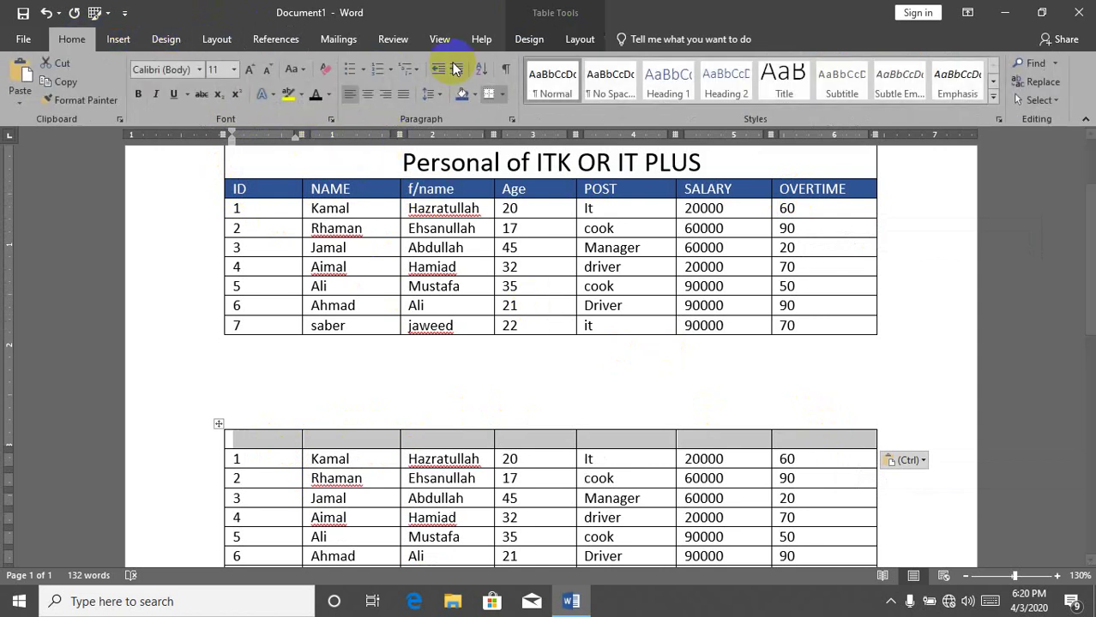
click(367, 421)
click(377, 450)
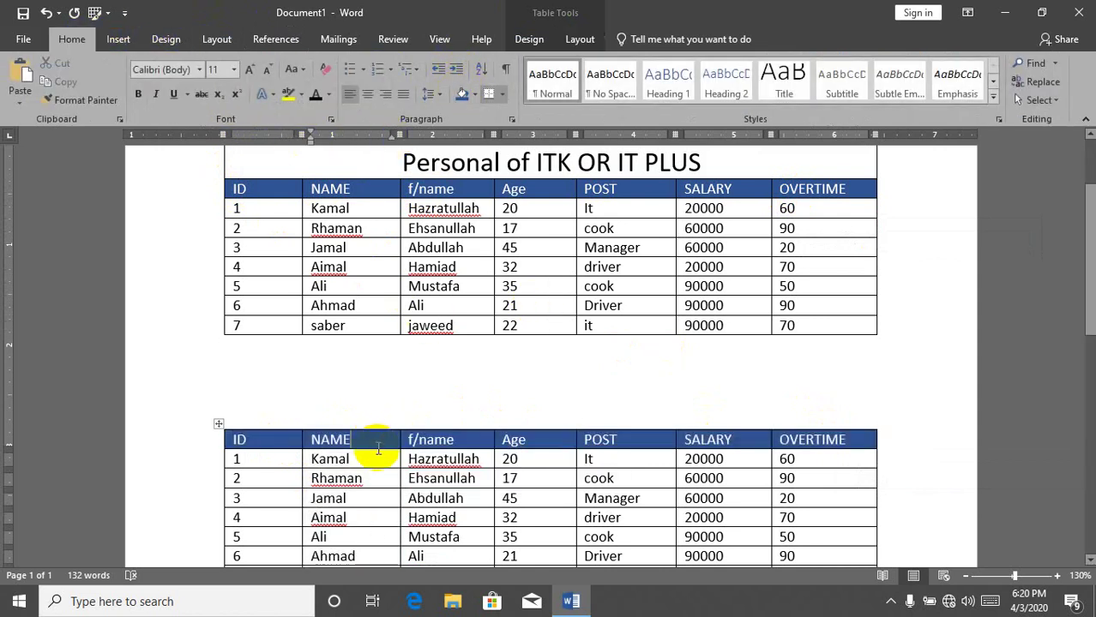
click(579, 39)
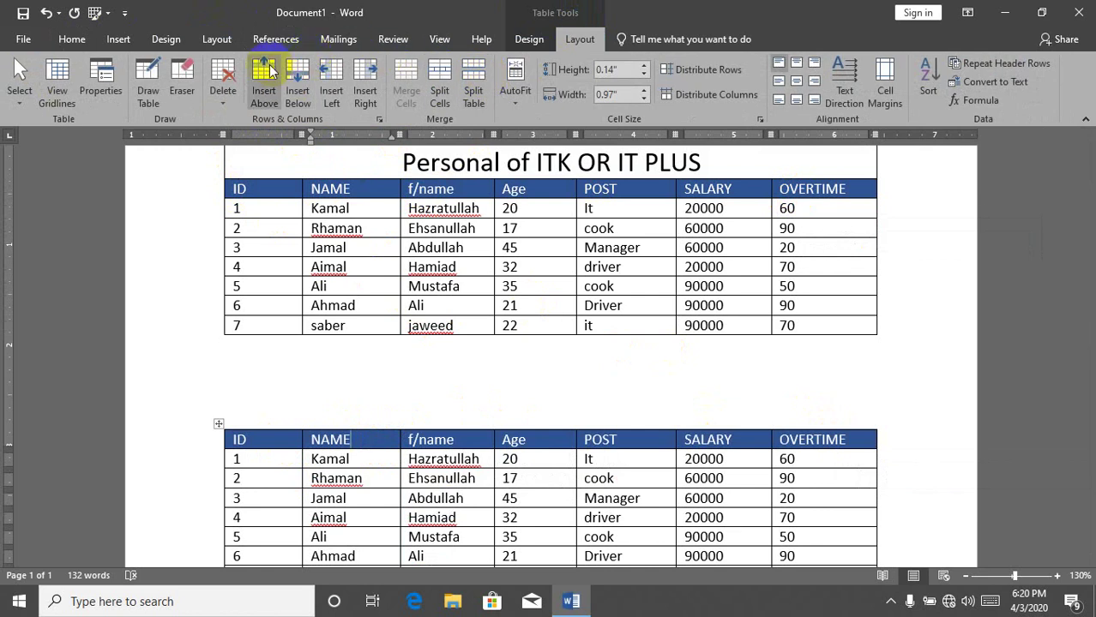
click(266, 77)
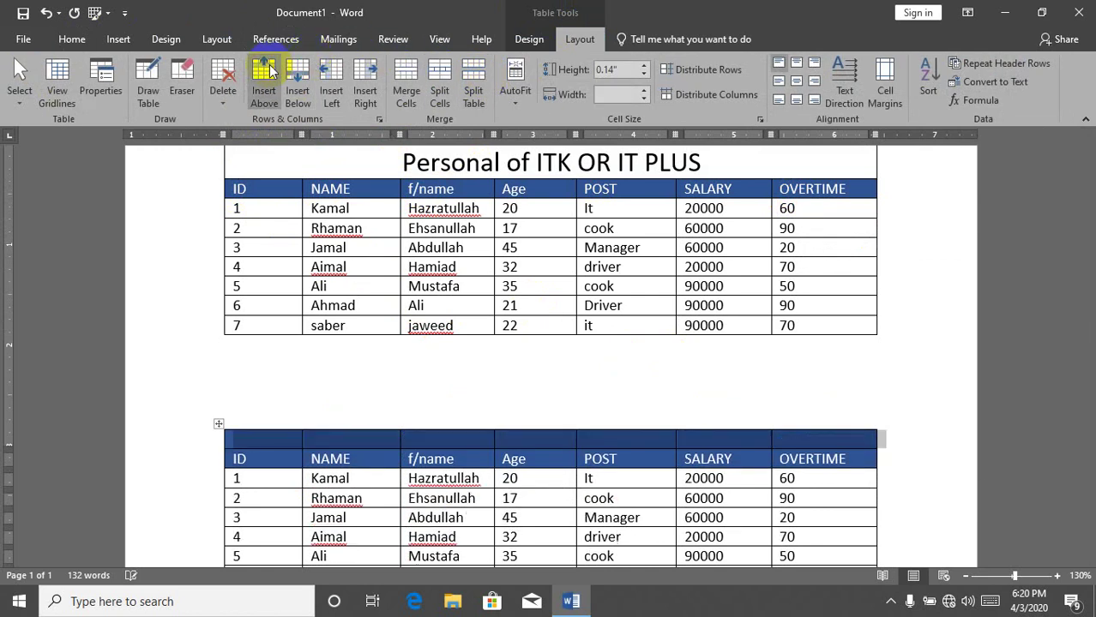
click(412, 86)
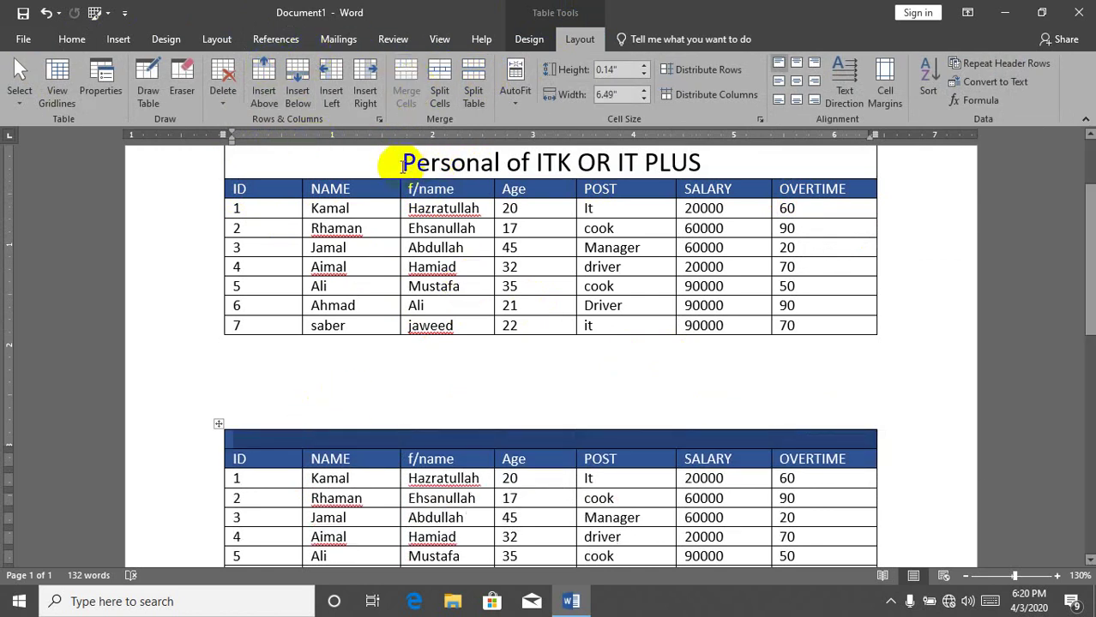
Paste the title 'Personal of ITK OR IT PLUS' into the merged top row
drag(400, 162, 718, 161)
key(ctrl+c)
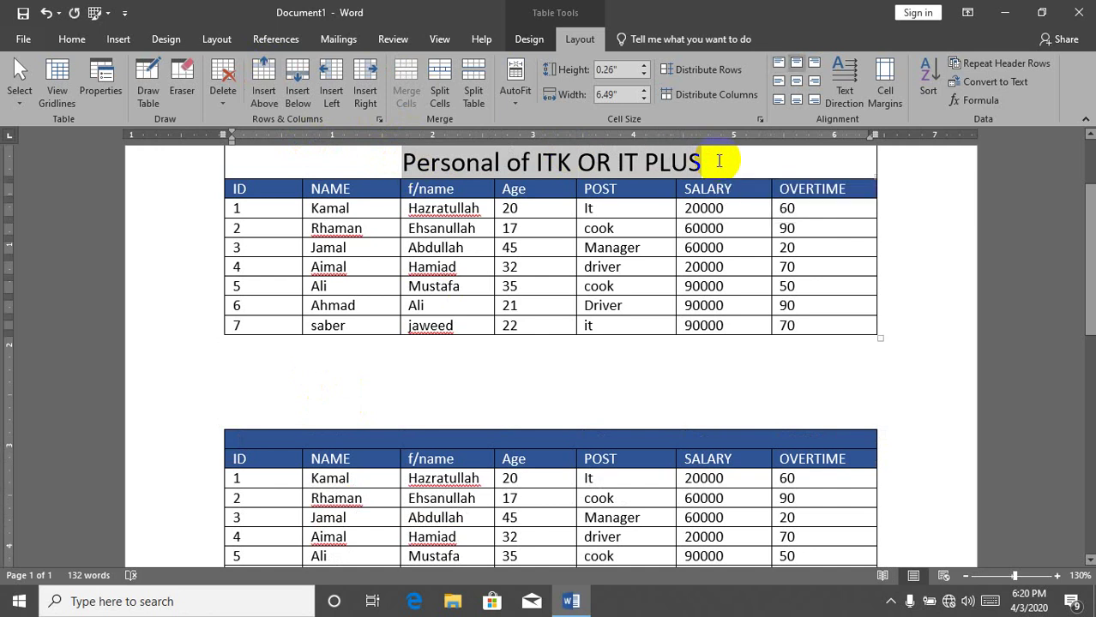
click(469, 438)
key(ctrl+v)
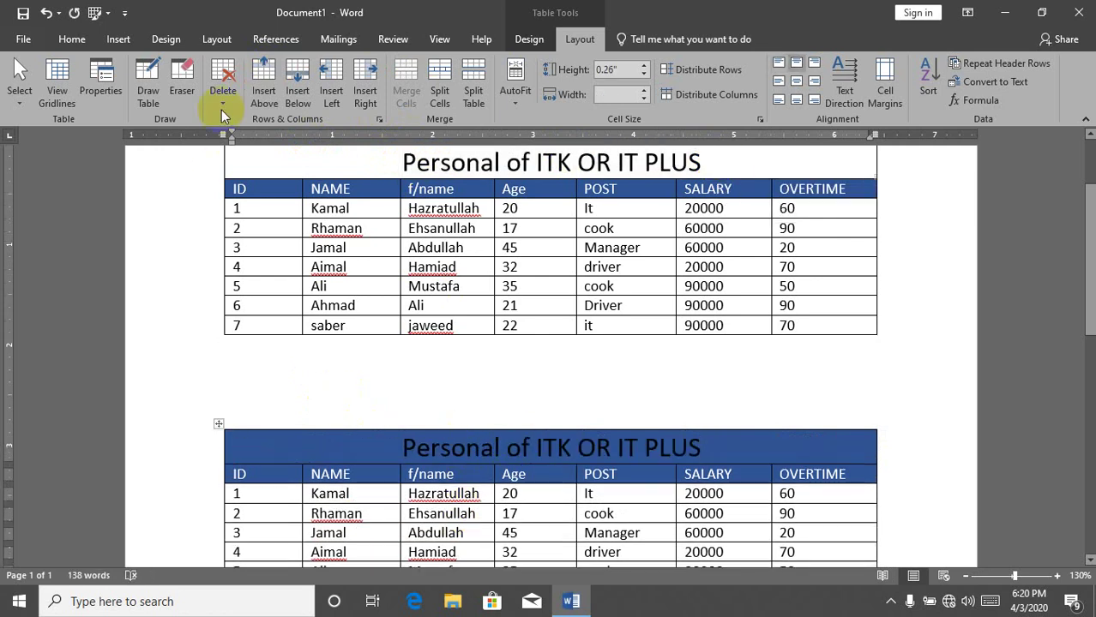
Set the title row's shading to No Color, then select the entire second table
click(72, 39)
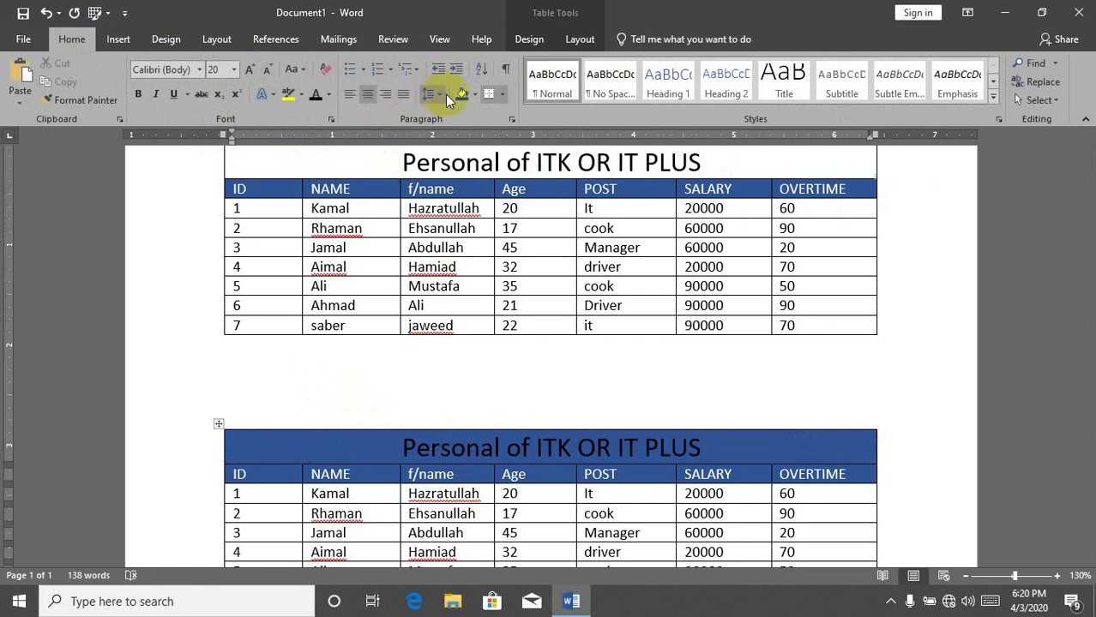
click(474, 97)
click(476, 238)
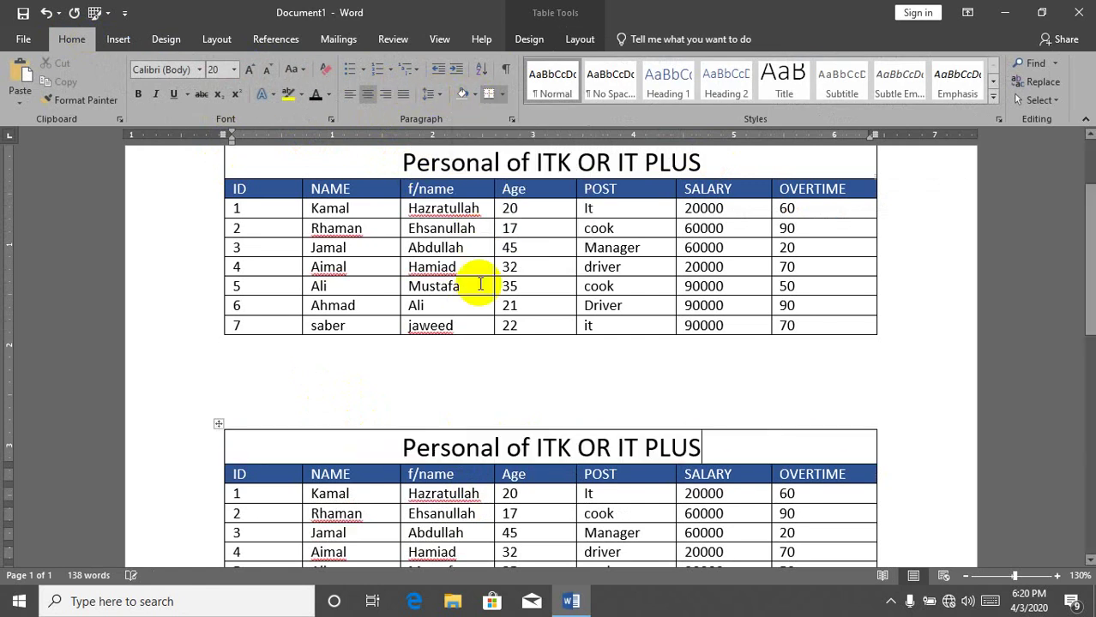
click(485, 470)
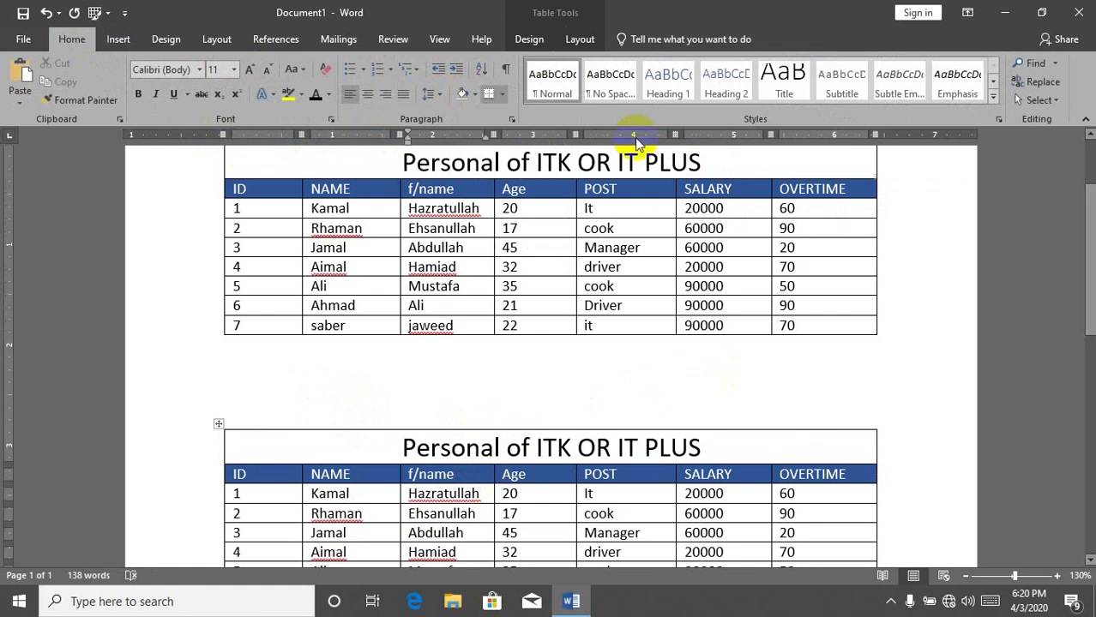
click(580, 39)
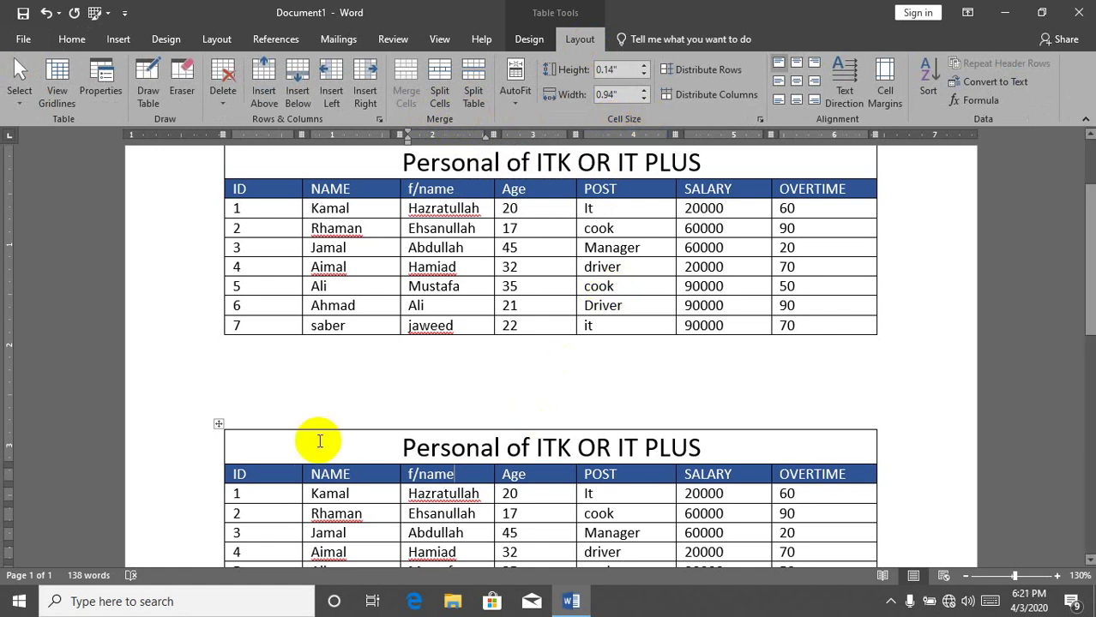
click(219, 424)
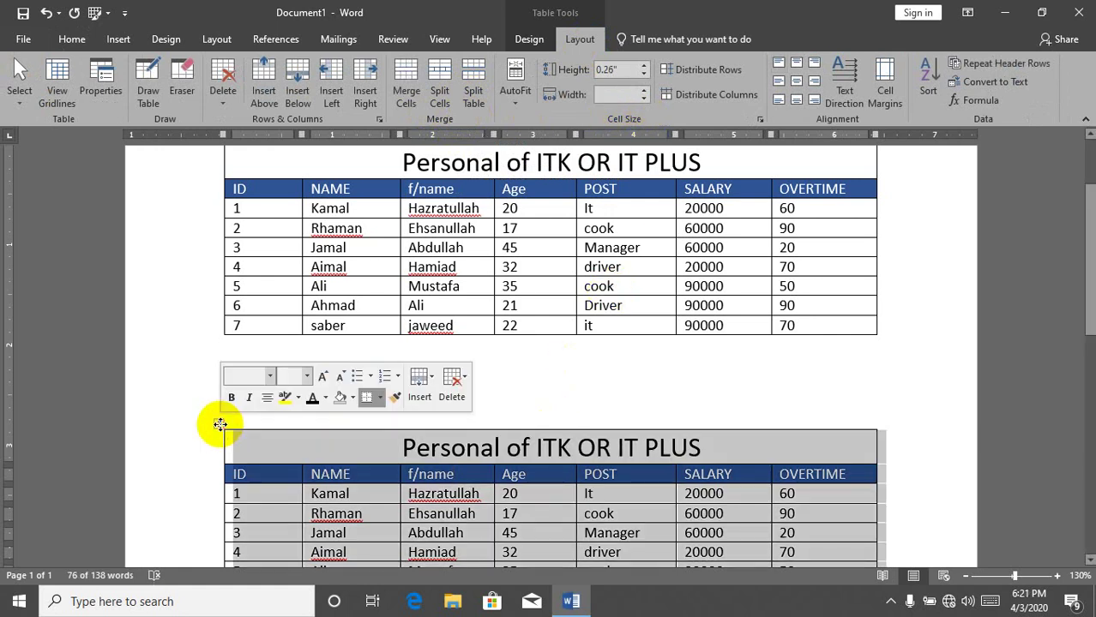
Delete the duplicate table with Backspace and select the remaining employee table
key(BackSpace)
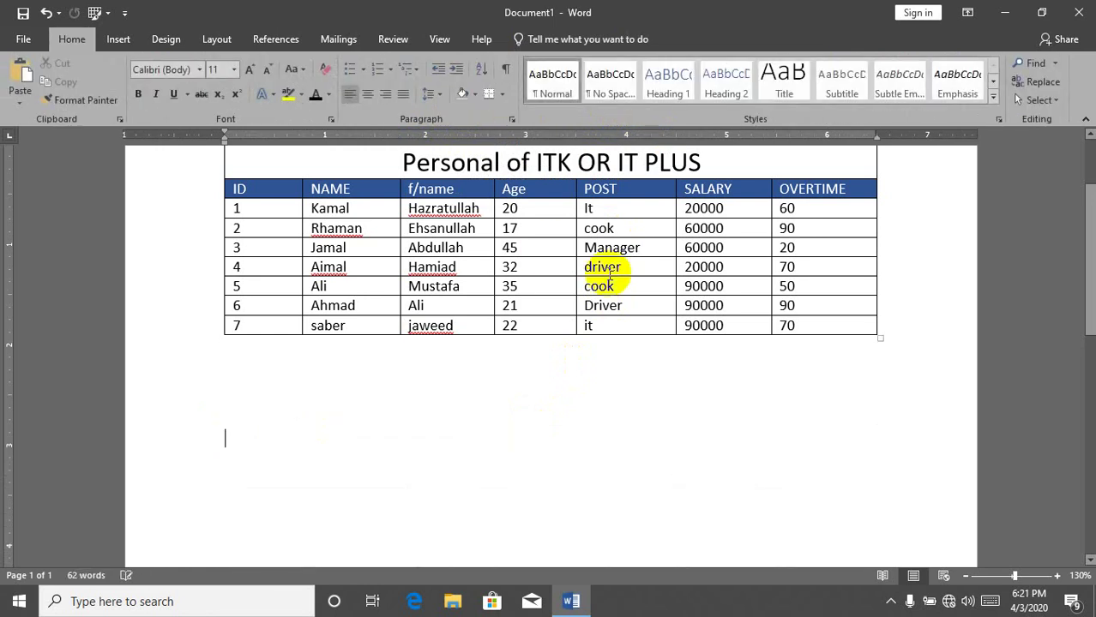
drag(1087, 223, 1088, 175)
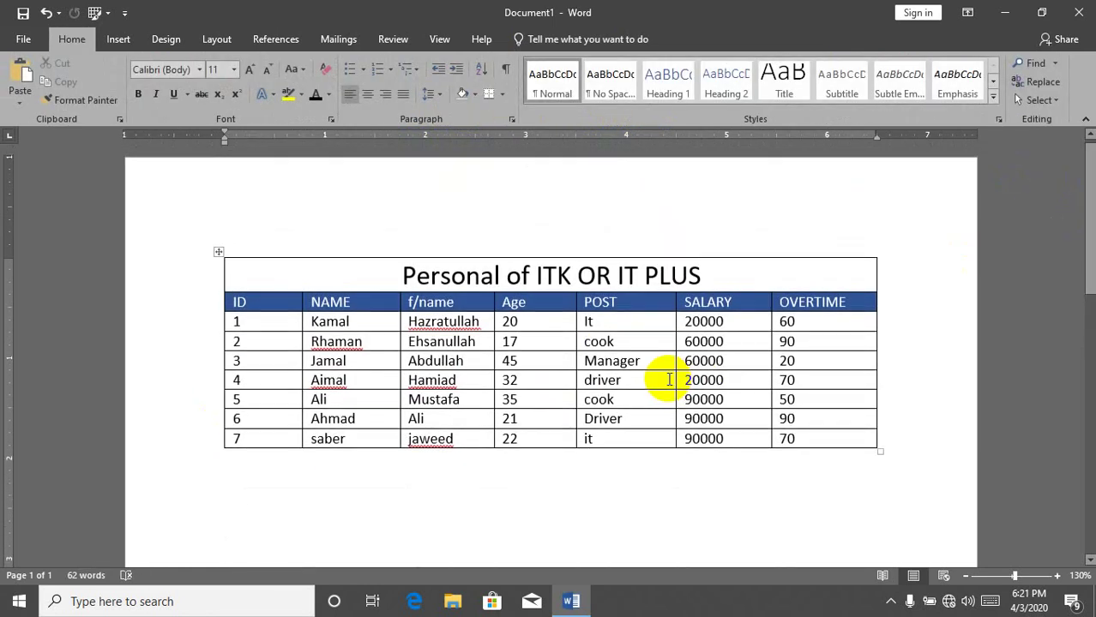
click(665, 377)
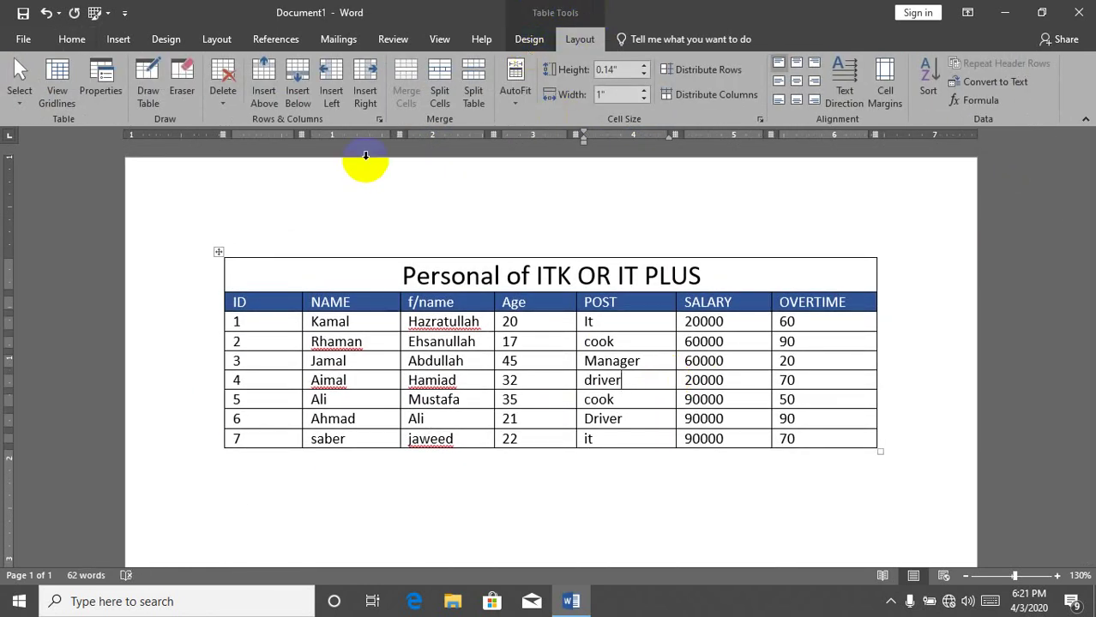
click(519, 98)
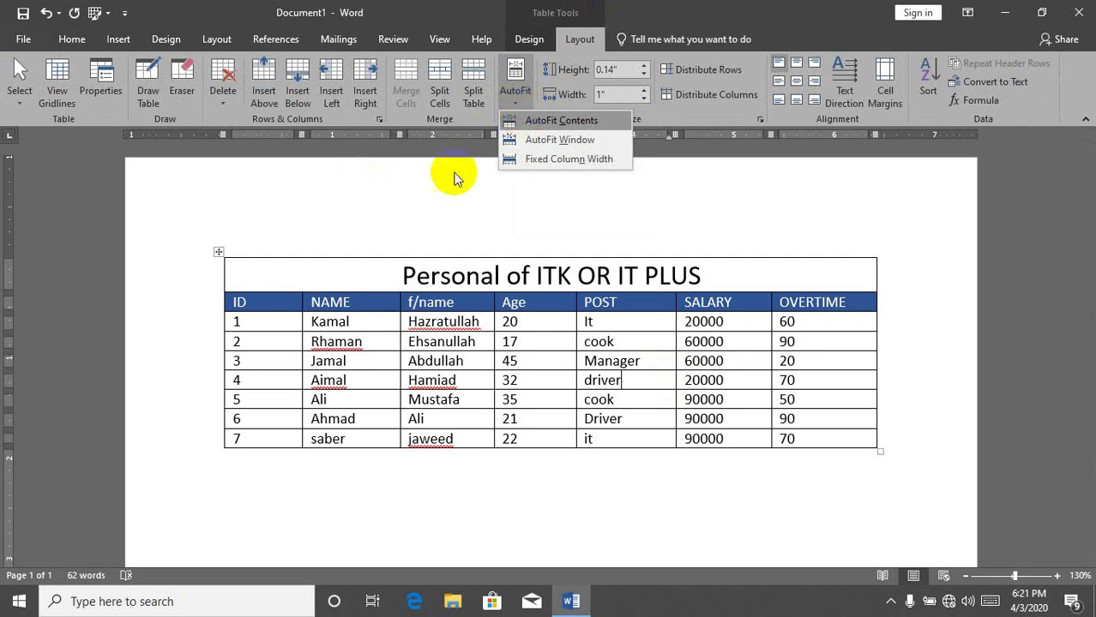
click(403, 214)
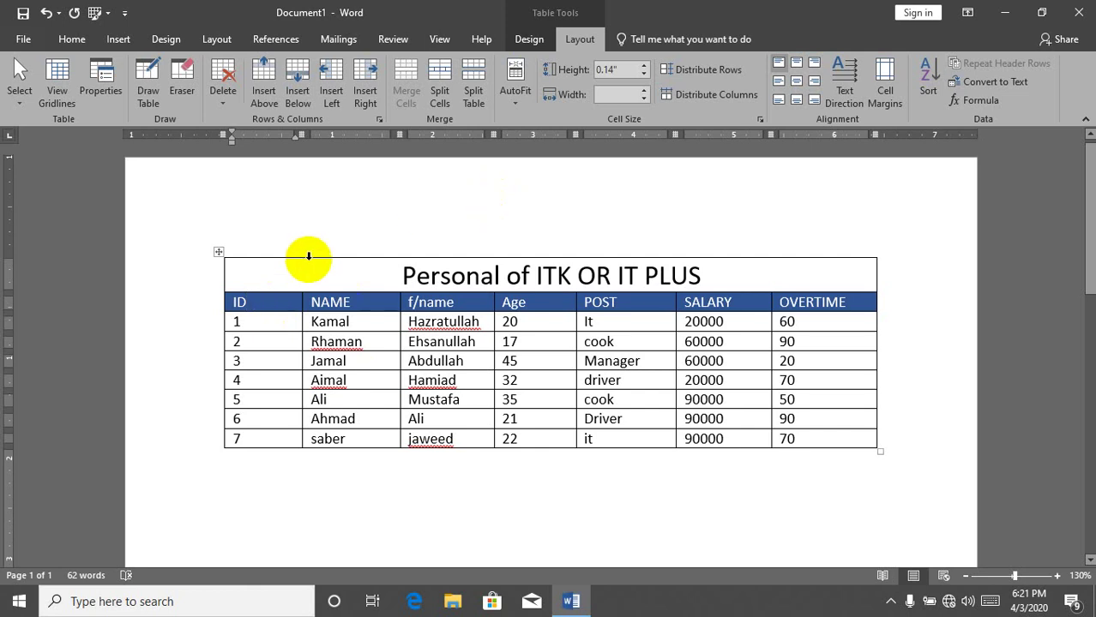
click(219, 253)
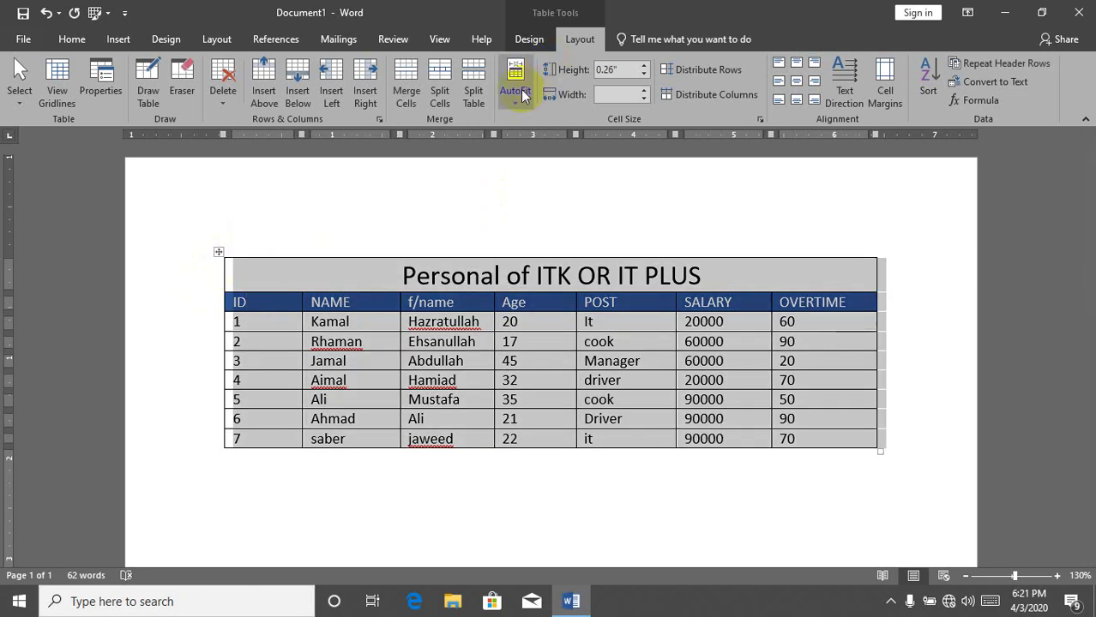
Apply AutoFit Contents and test it with temporary text after Hamiad, then delete it
click(519, 90)
click(526, 120)
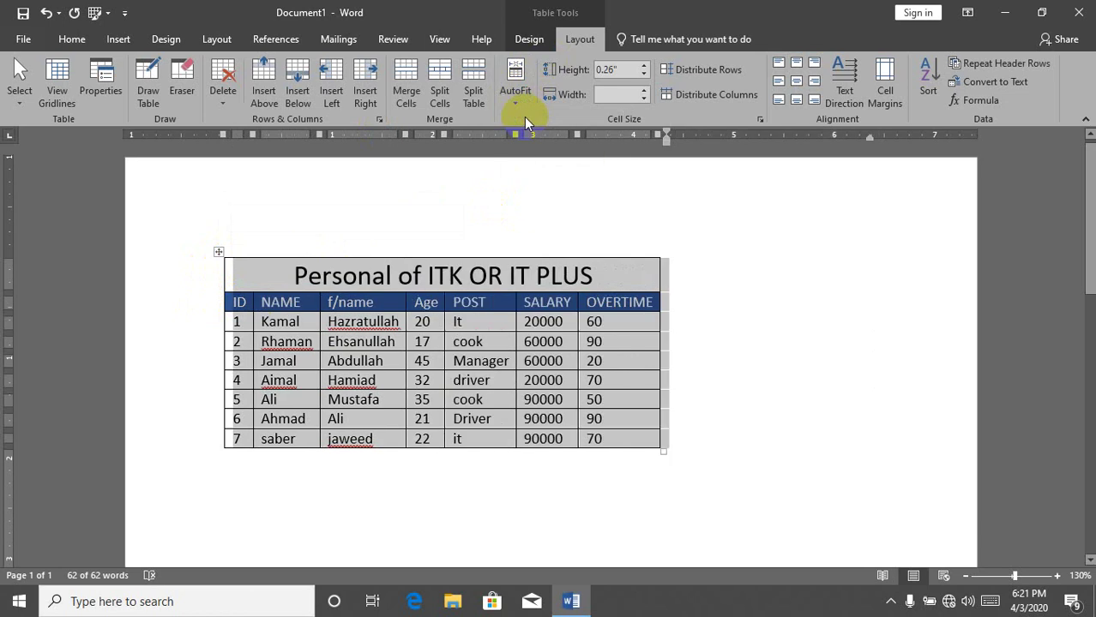
click(248, 318)
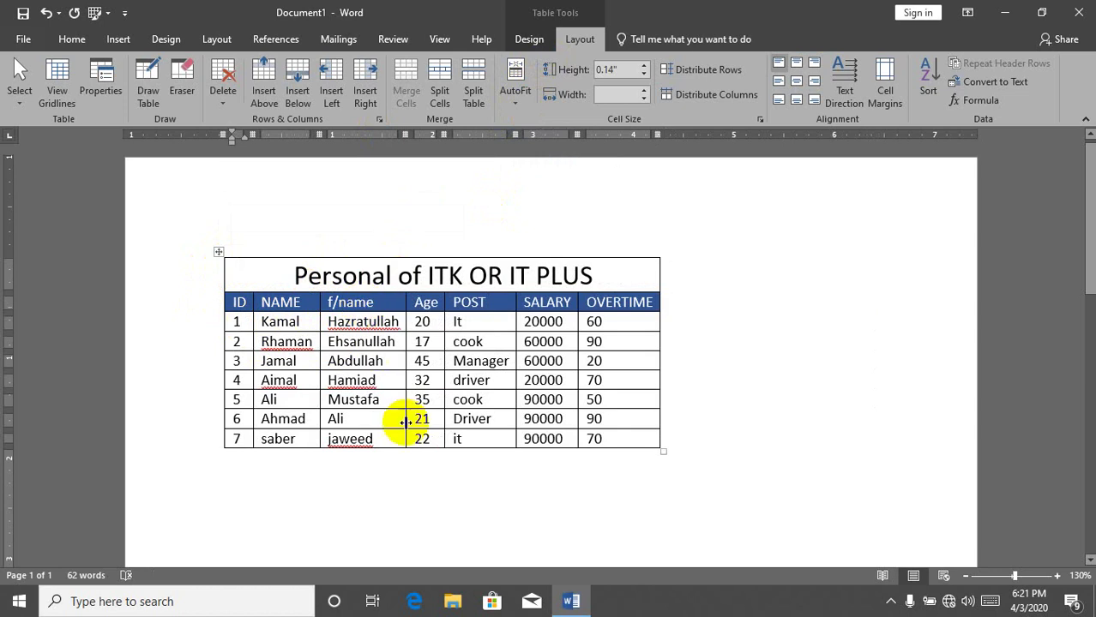
click(395, 364)
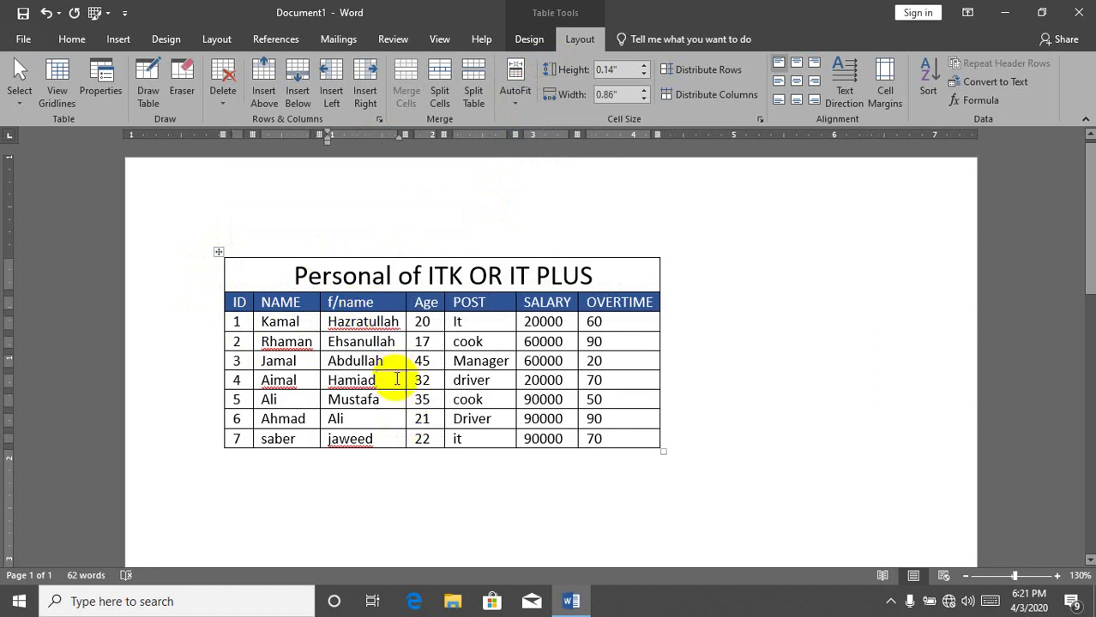
click(397, 379)
text(ijhnogfuiojhiiogiogjhip)
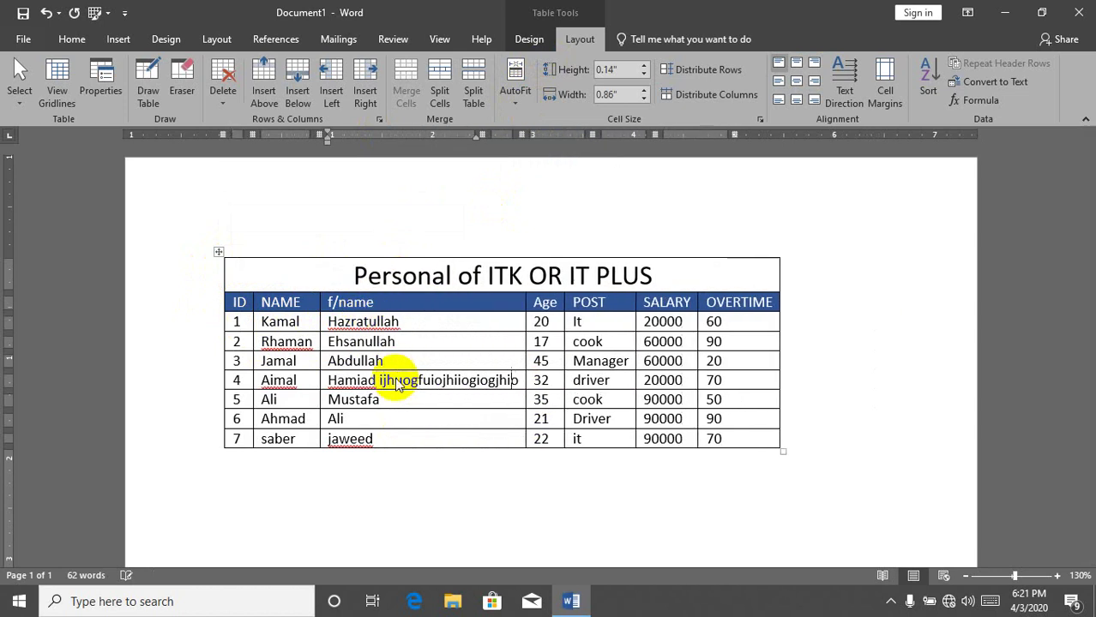
text(gfjhifjhigjhioiighjifhjihijhijij)
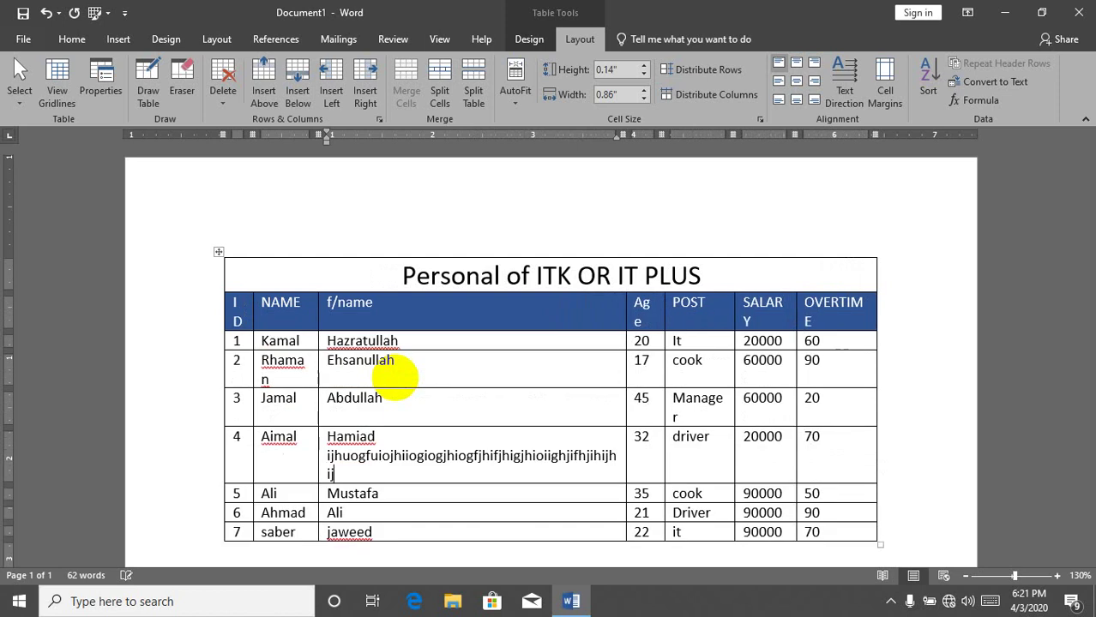
text(hijighiijhifjihfgihjfgihjfgi)
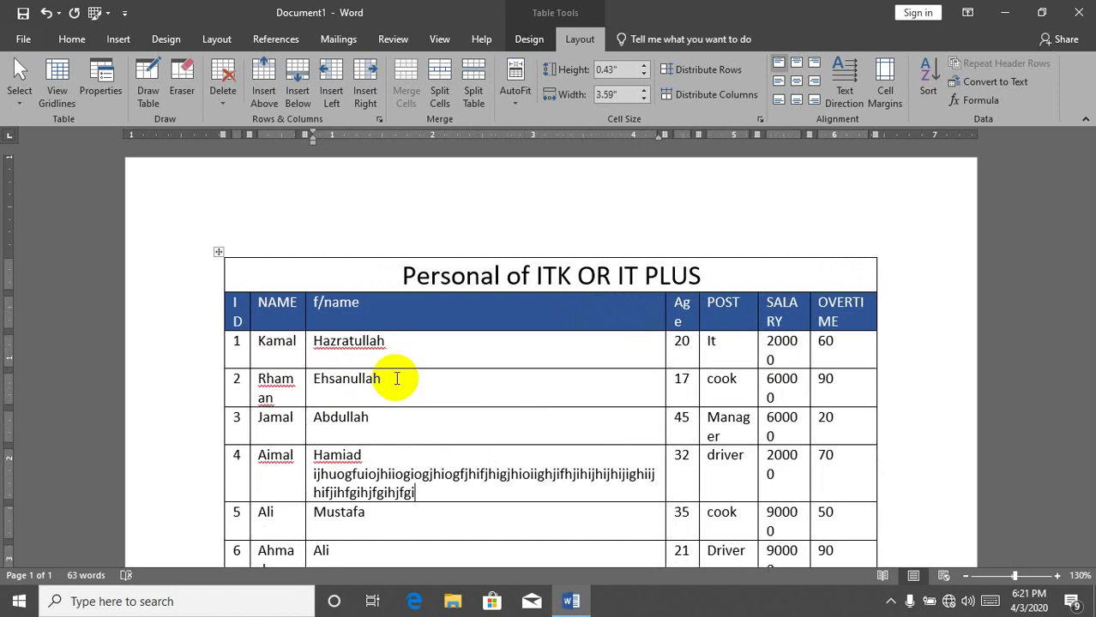
key(BackSpace)
key(BackSpace)
key(BackSpace)
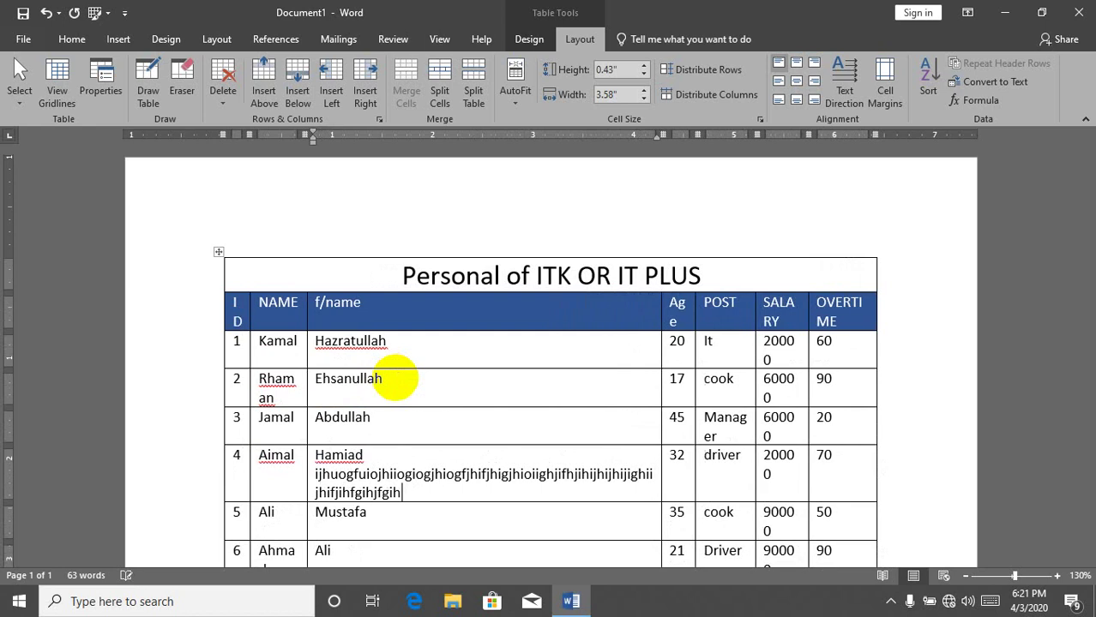
key(BackSpace)
key(BackSpace)
key(BackSpace)
key(BackSpace)
key(BackSpace)
key(BackSpace)
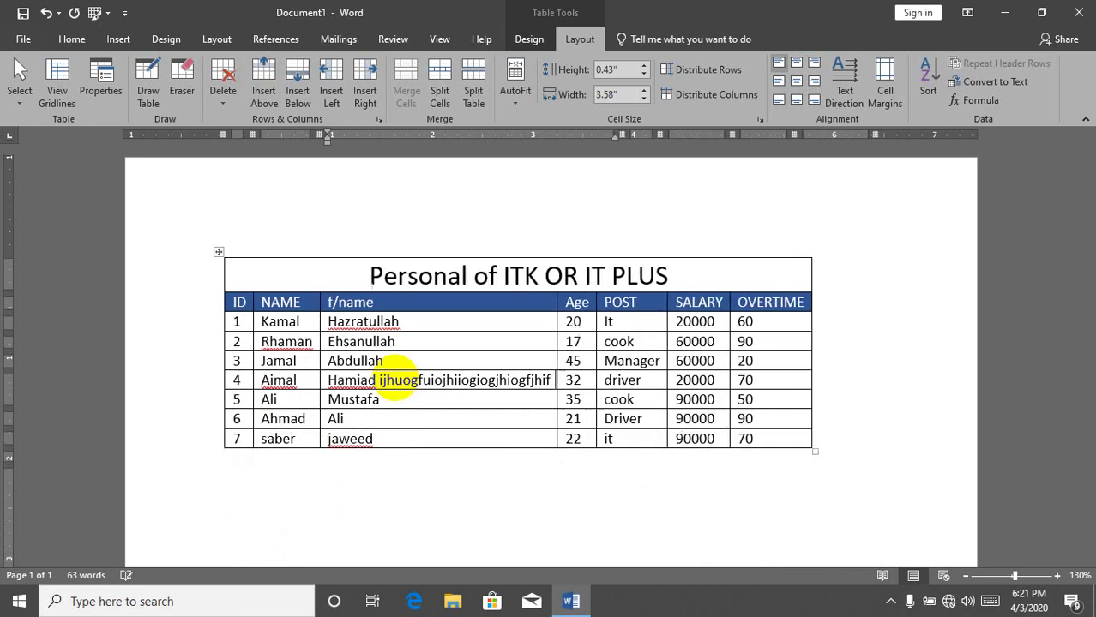
key(BackSpace)
key(BackSpace)
key(BackSpace)
key(BackSpace)
key(BackSpace)
key(BackSpace)
key(BackSpace)
key(BackSpace)
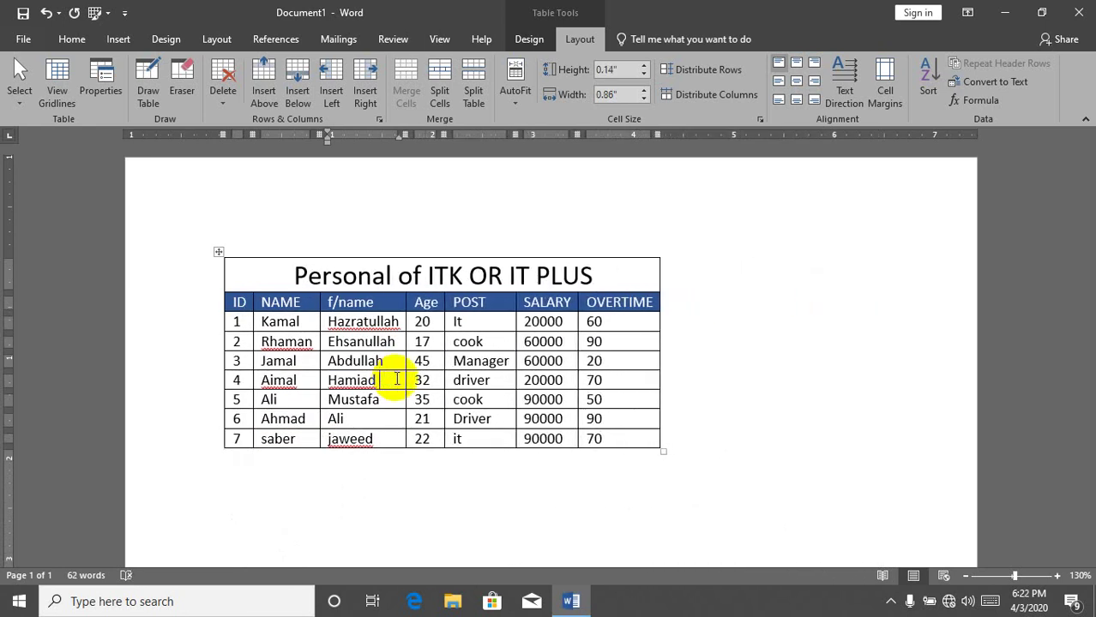
Apply AutoFit Window, retest with temporary text after Hamiad, and select the whole table
click(519, 95)
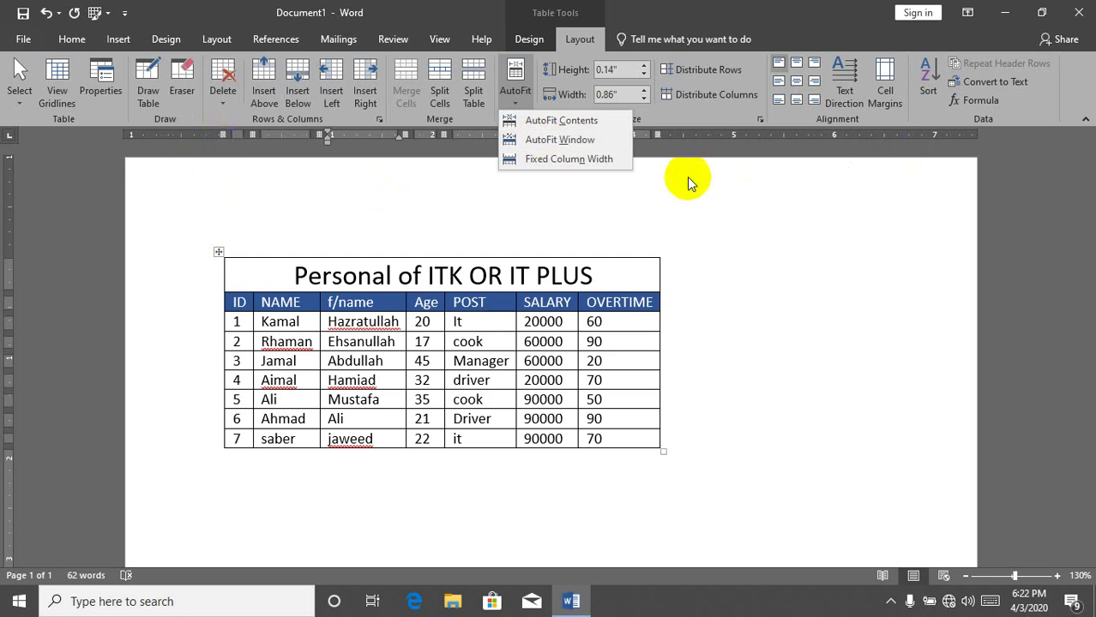
click(596, 144)
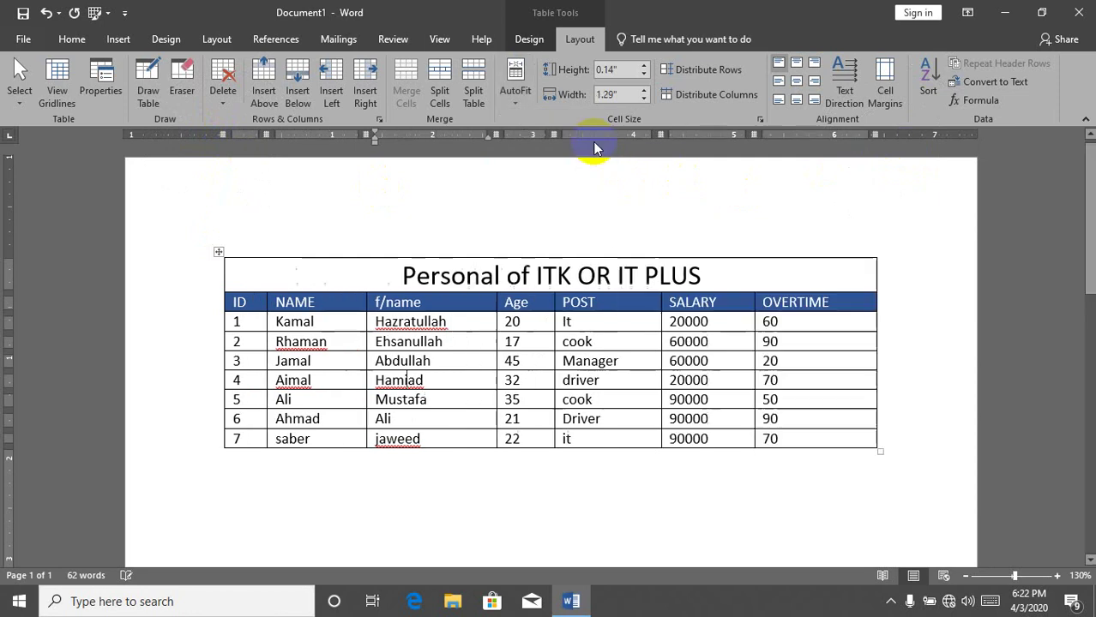
text(iad k)
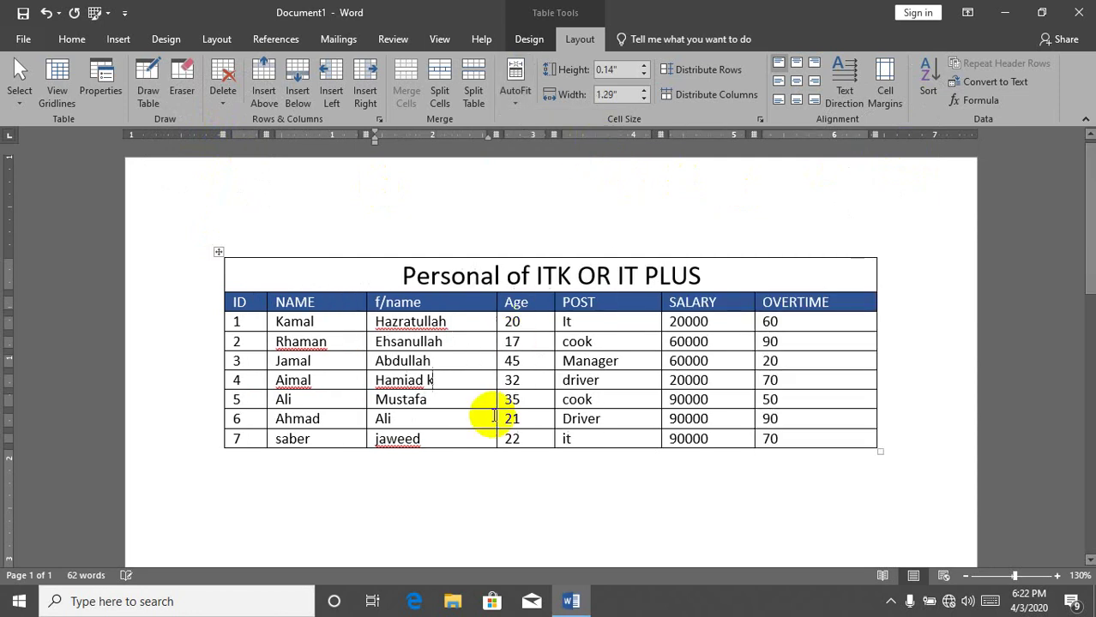
text(kbmklmklmklbkbmckmkkcvklbkbk)
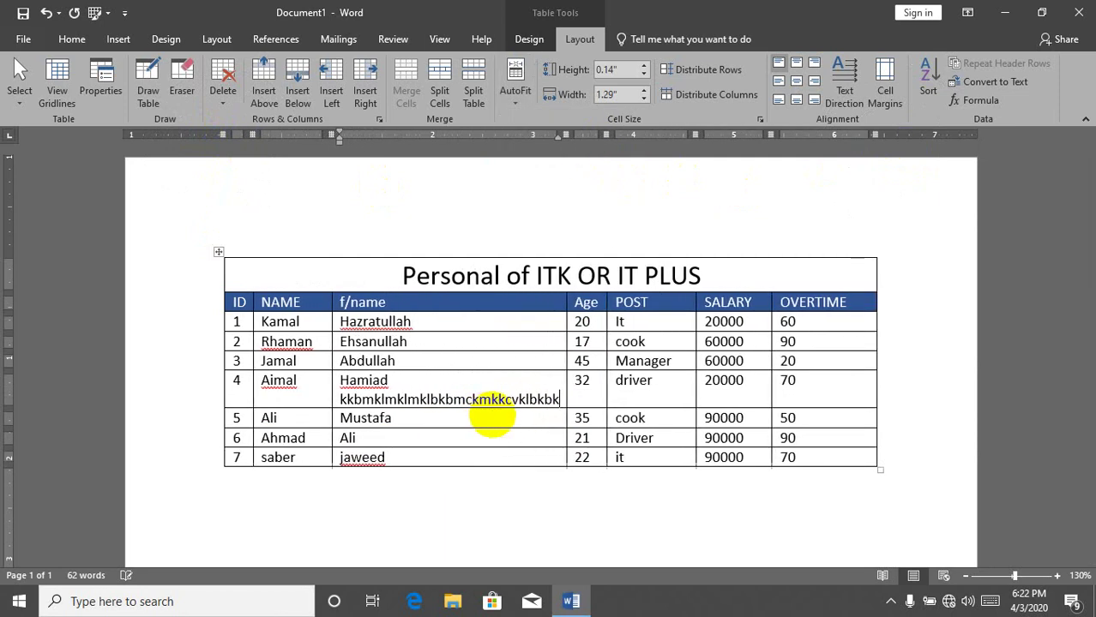
text(cbkvkbkcvbkkbbkkkvckk)
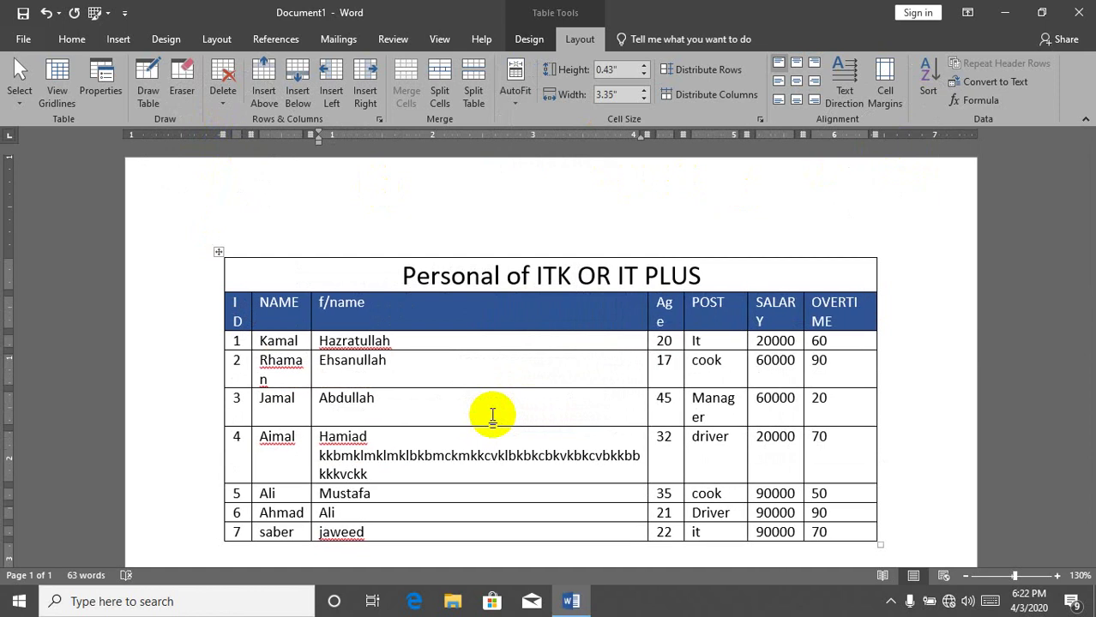
key(BackSpace)
key(BackSpace)
key(BackSpace)
key(BackSpace)
key(BackSpace)
key(BackSpace)
key(BackSpace)
key(BackSpace)
key(BackSpace)
key(BackSpace)
key(BackSpace)
key(BackSpace)
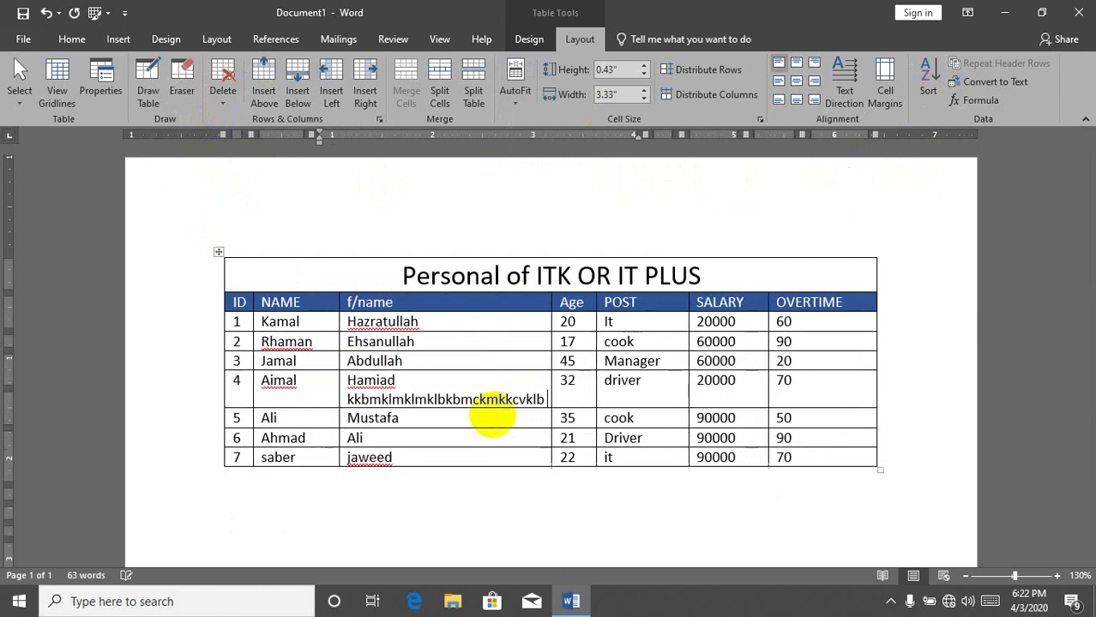
key(BackSpace)
key(BackSpace)
key(BackSpace)
key(BackSpace)
key(BackSpace)
key(BackSpace)
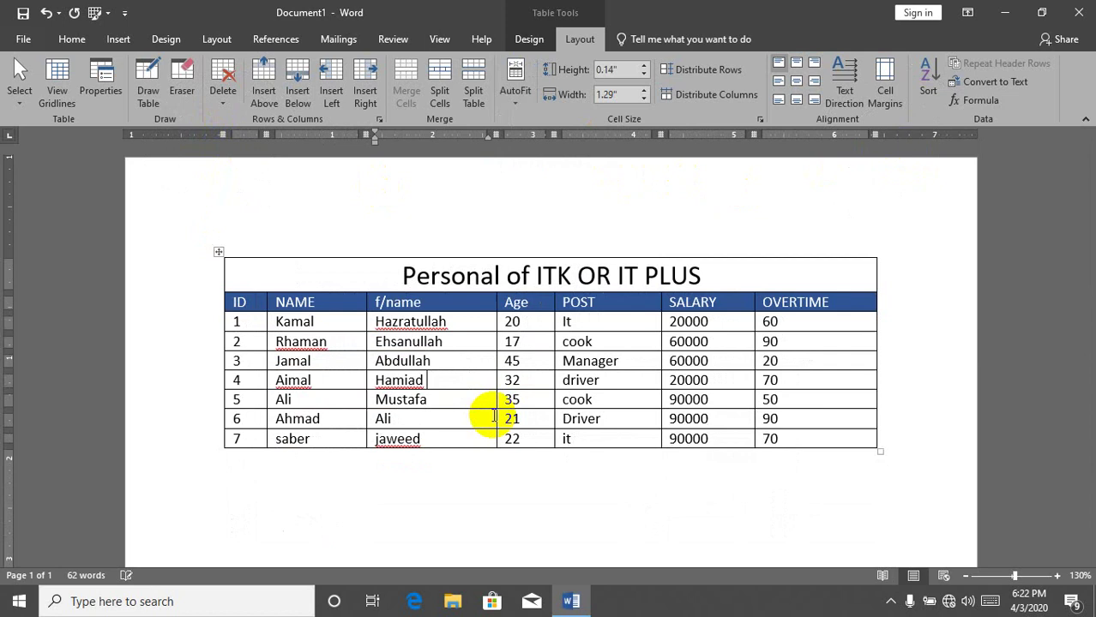
click(218, 255)
Set Fixed Column Width, then type and partly delete test letters after Ehsanullah
click(514, 90)
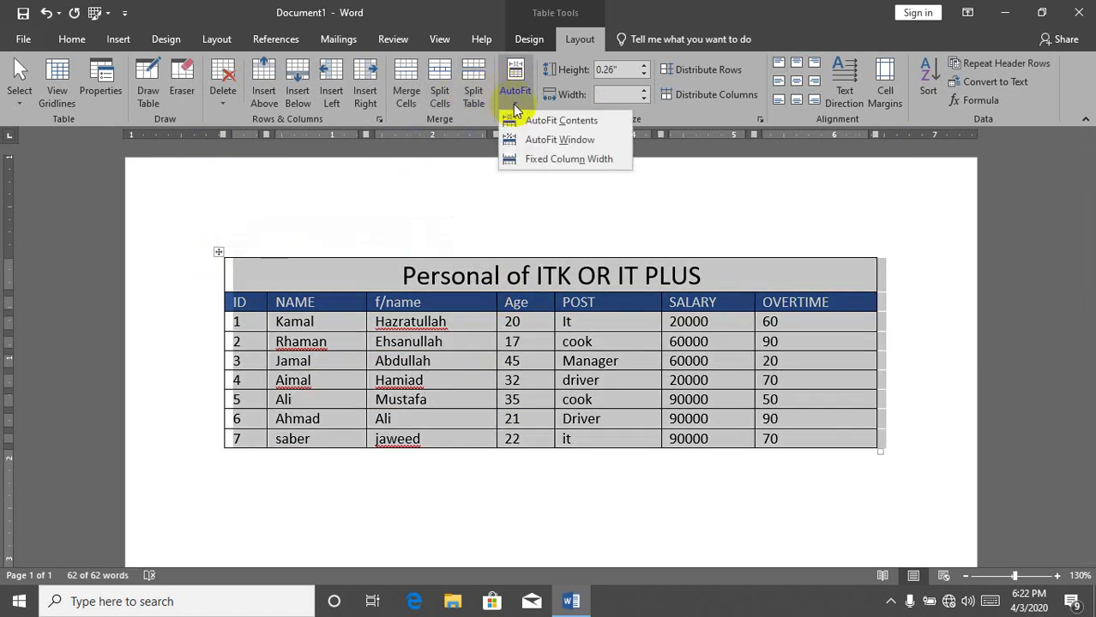
click(541, 162)
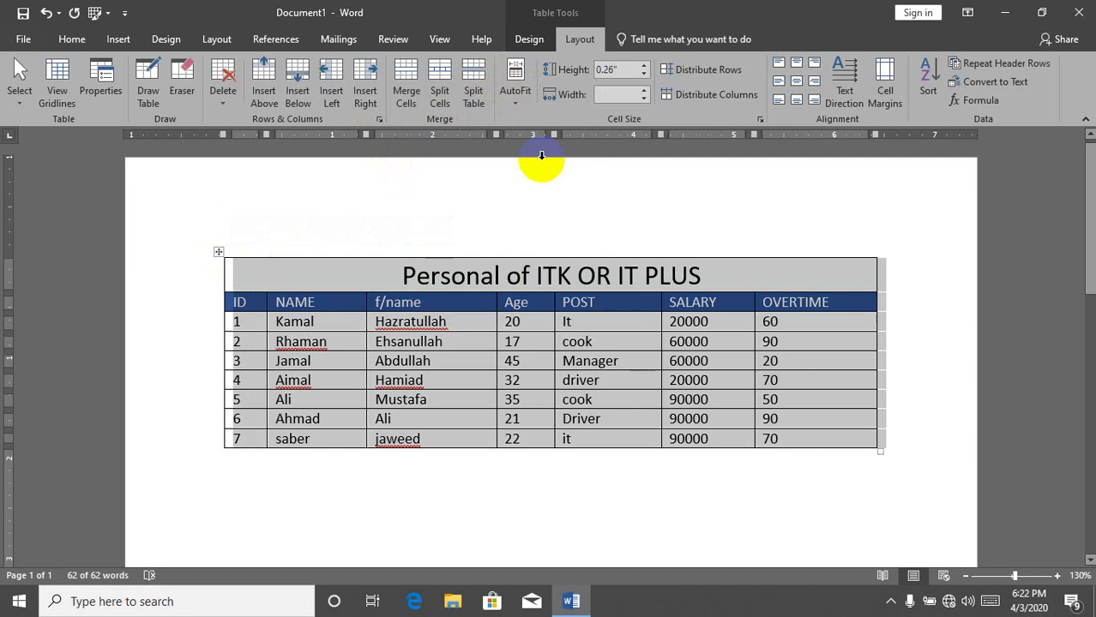
click(465, 341)
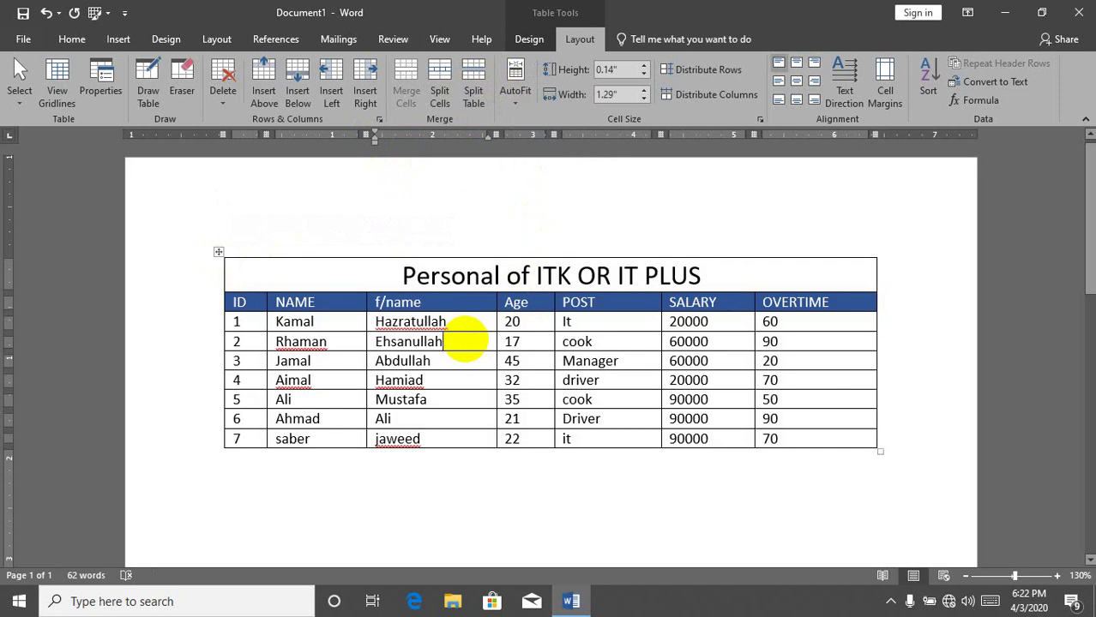
text(nmvbjvnbjcvnbjcvnjbcvnjbncvmbnmcvbncmvbnmcv)
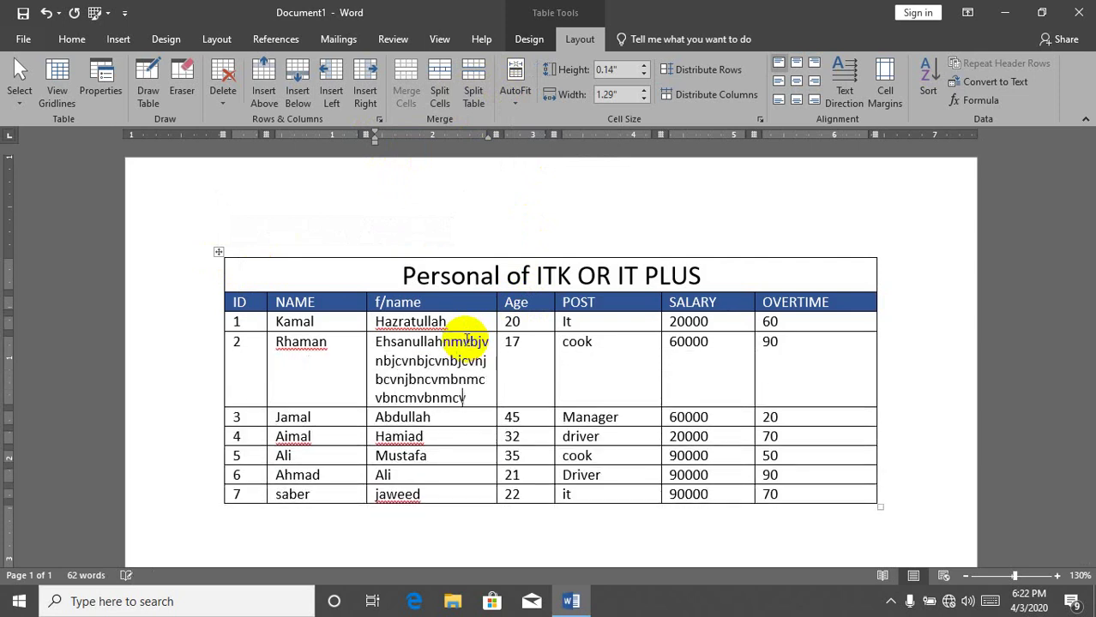
text(bncvmbncmvbncvmbncvmbncvmbncvbm)
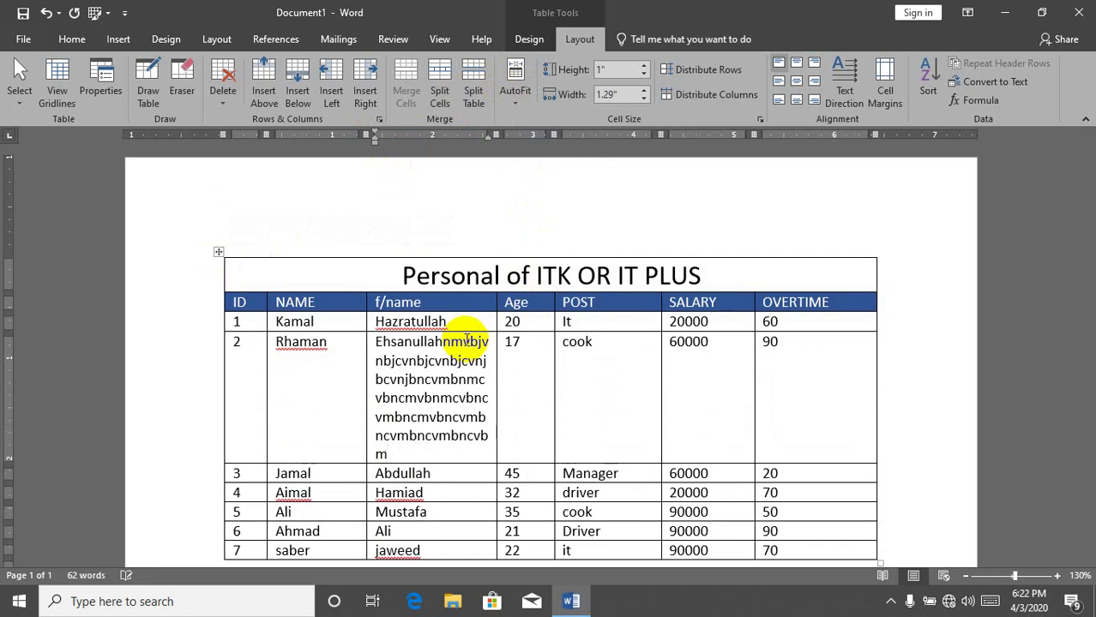
key(BackSpace)
key(BackSpace)
key(BackSpace)
key(BackSpace)
key(BackSpace)
key(BackSpace)
key(BackSpace)
key(BackSpace)
key(BackSpace)
key(BackSpace)
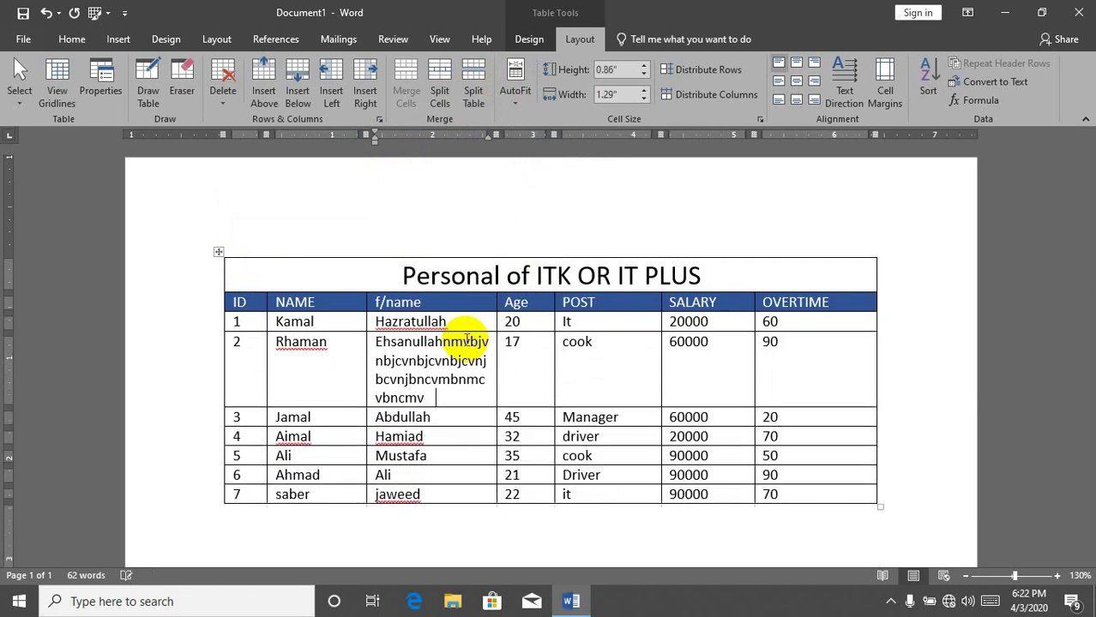
key(BackSpace)
key(BackSpace)
key(BackSpace)
key(BackSpace)
key(BackSpace)
key(BackSpace)
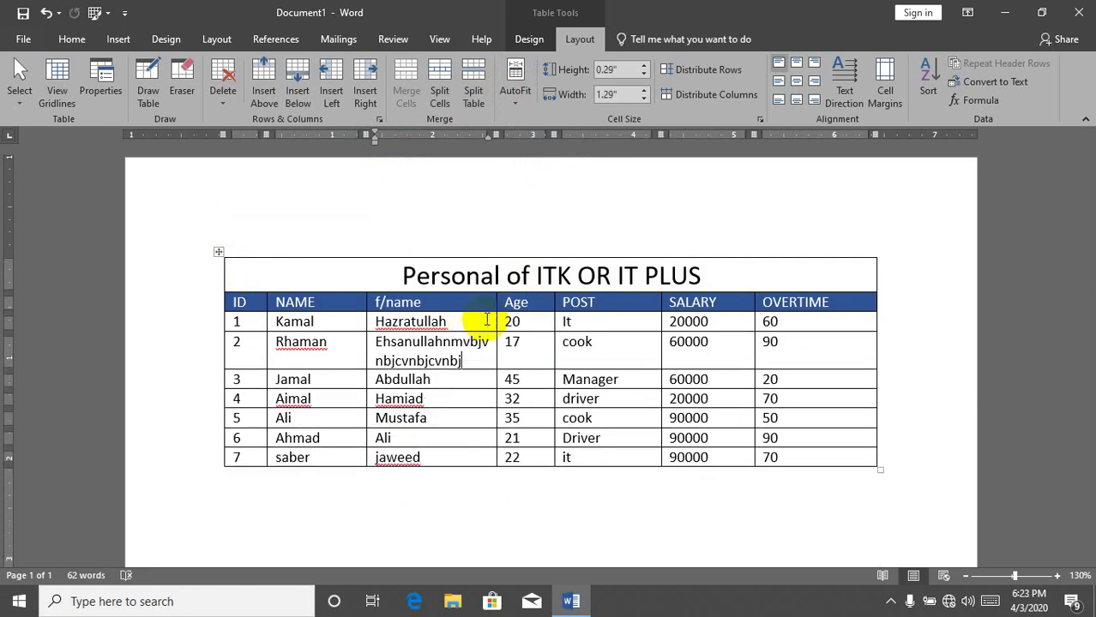
key(BackSpace)
key(BackSpace)
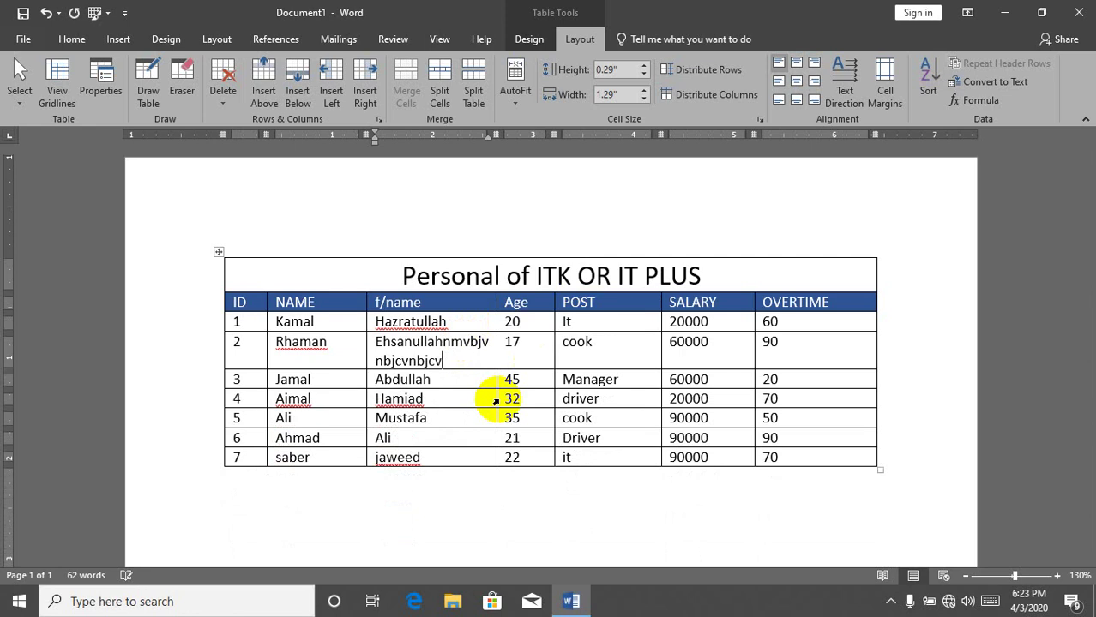
key(BackSpace)
key(BackSpace)
key(BackSpace)
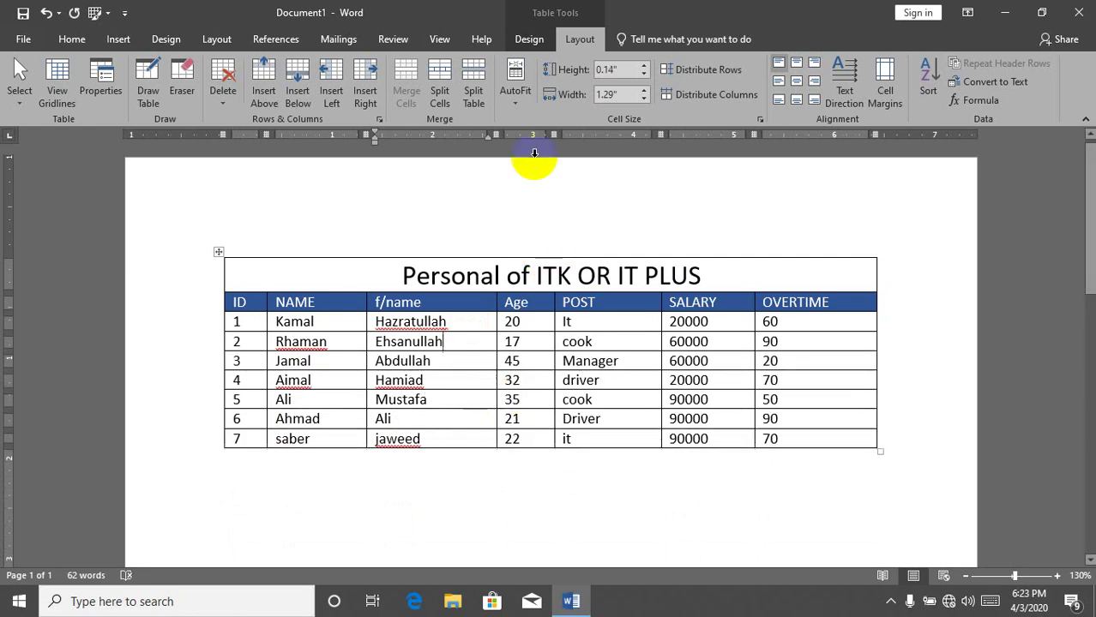
click(506, 102)
click(507, 103)
click(217, 252)
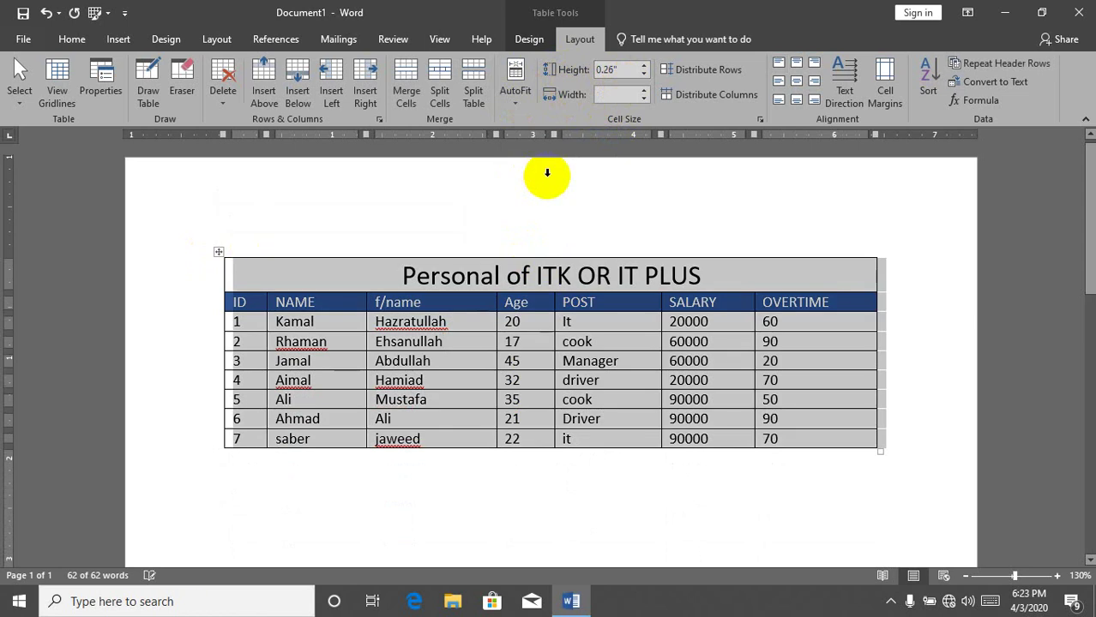
click(643, 66)
click(643, 66)
click(643, 66)
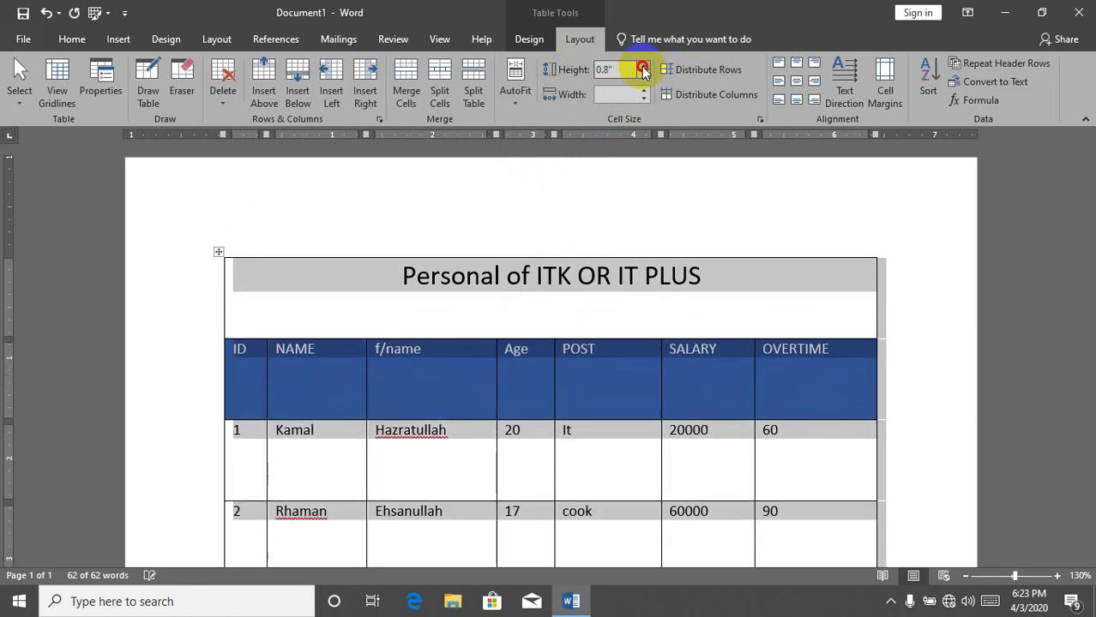
click(643, 66)
click(643, 66)
click(643, 66)
click(643, 66)
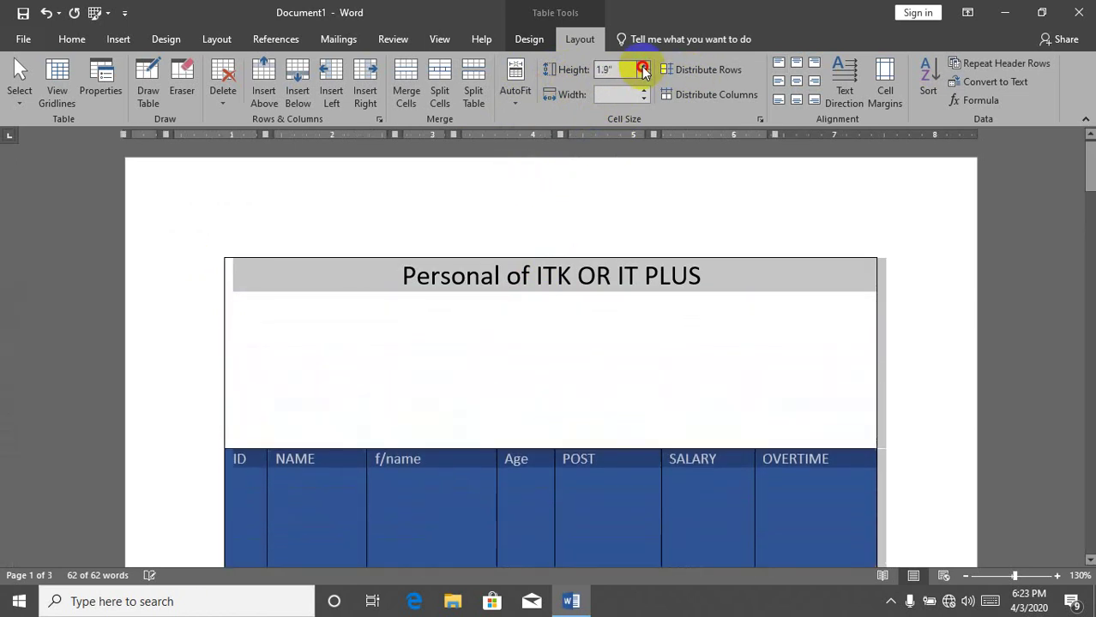
click(643, 66)
click(643, 66)
click(644, 74)
click(644, 75)
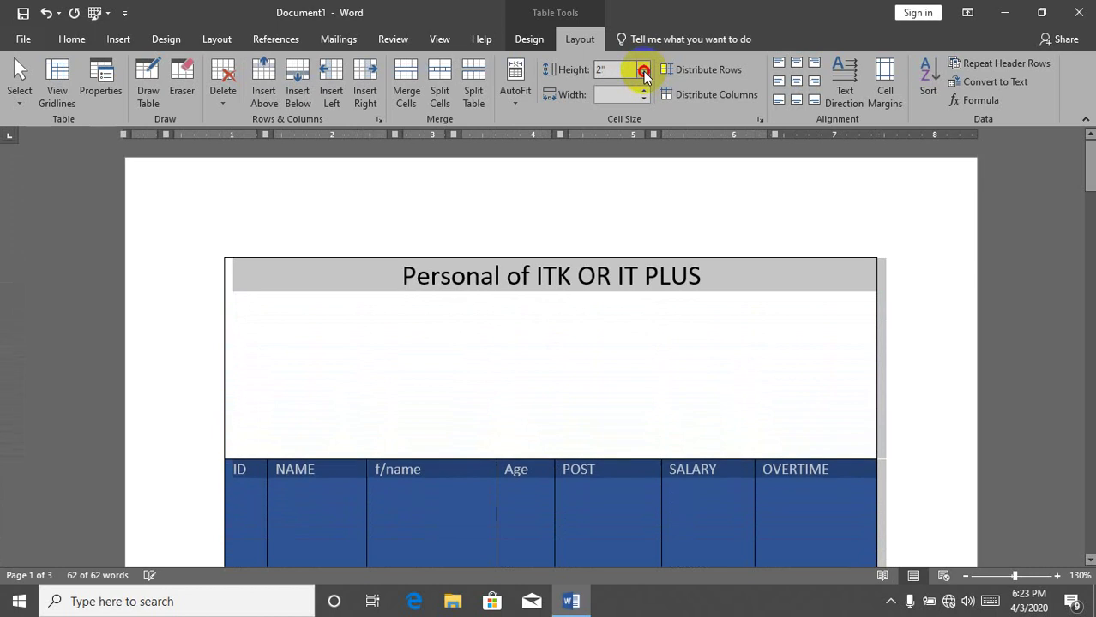
click(644, 74)
click(644, 75)
click(644, 74)
click(644, 74)
click(644, 74)
click(644, 75)
click(644, 74)
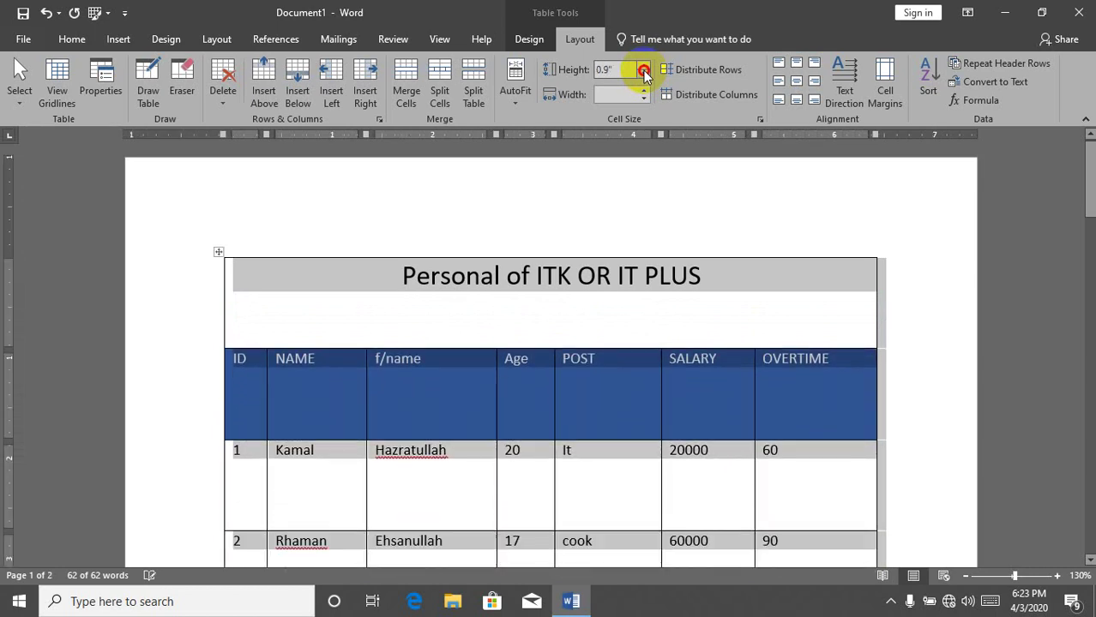
click(644, 75)
click(644, 74)
click(644, 75)
click(644, 74)
click(644, 74)
click(644, 75)
click(644, 74)
click(644, 75)
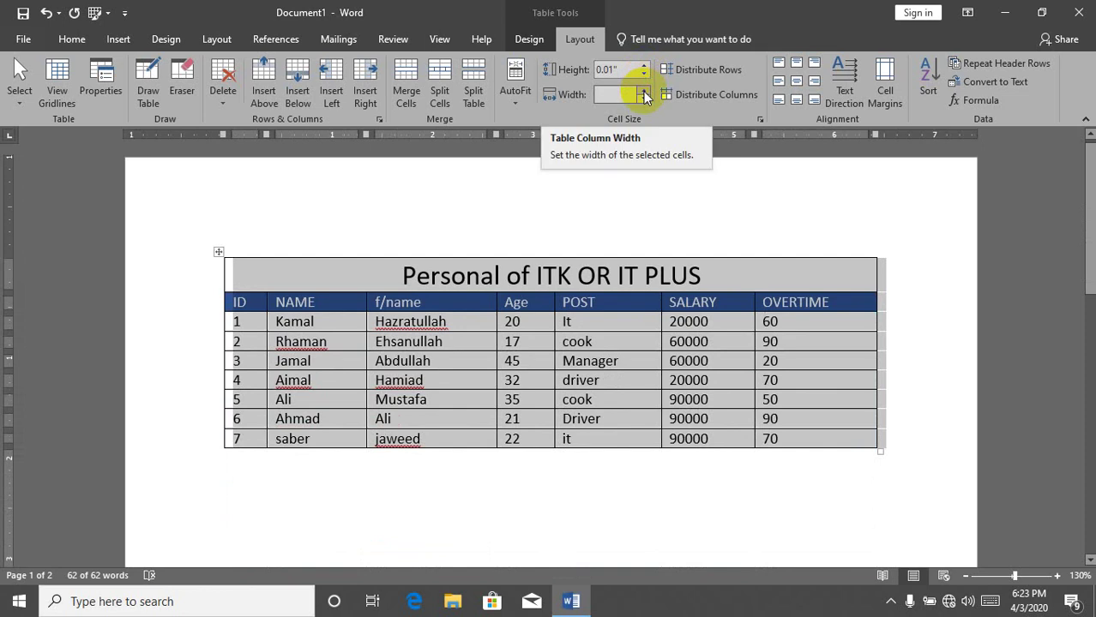
Adjust the column Width spinner, undo the last change, then distribute rows evenly at 0.34"
click(644, 90)
click(644, 90)
click(644, 91)
click(644, 90)
click(644, 90)
click(644, 90)
click(644, 90)
click(644, 90)
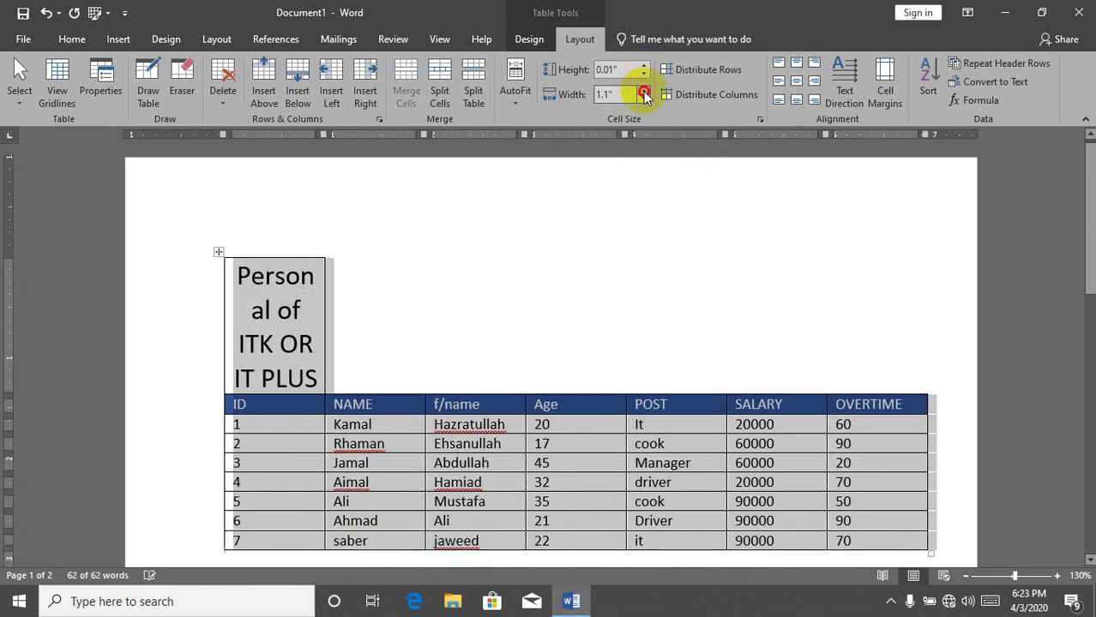
click(644, 90)
click(644, 90)
click(644, 90)
click(644, 90)
click(643, 90)
click(643, 90)
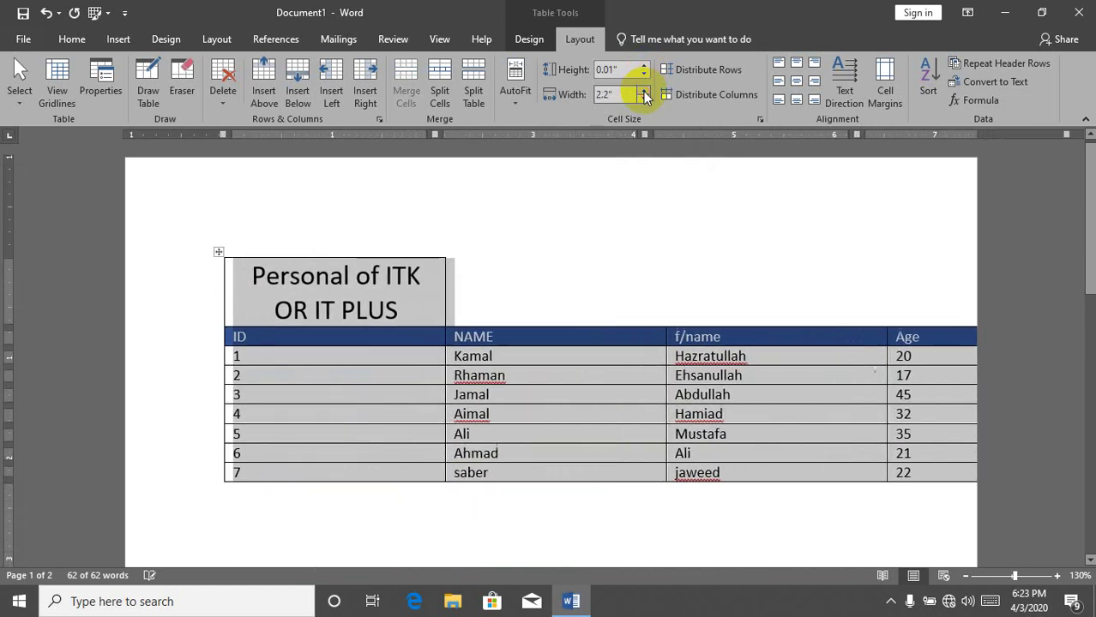
click(644, 90)
click(643, 90)
click(643, 90)
click(643, 90)
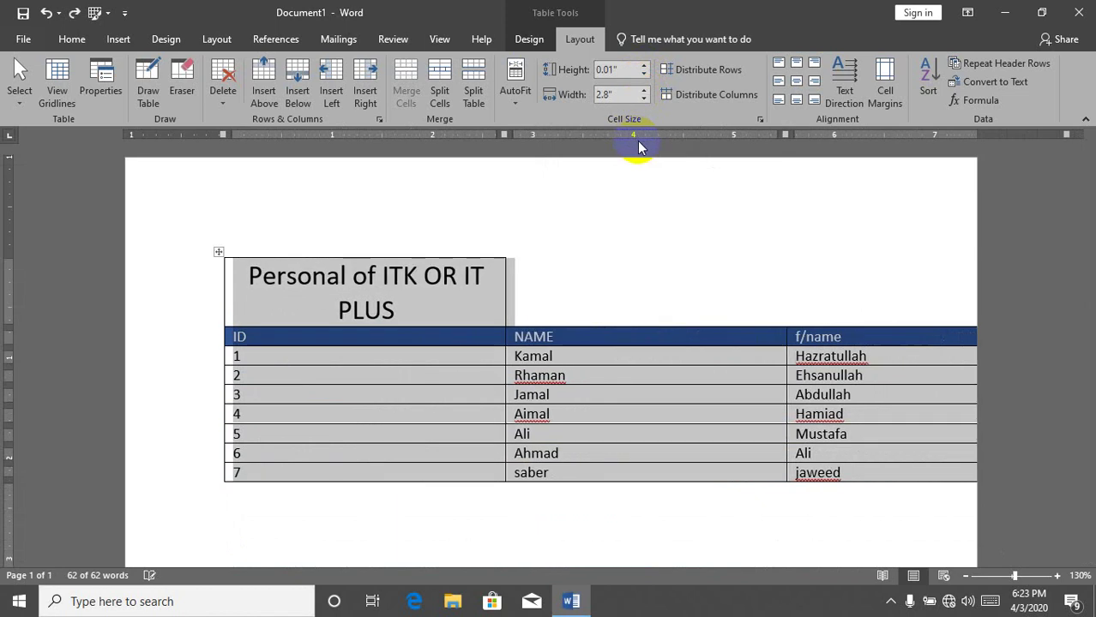
key(ctrl+z)
key(ctrl+z)
key(ctrl+z)
key(ctrl+z)
key(ctrl+z)
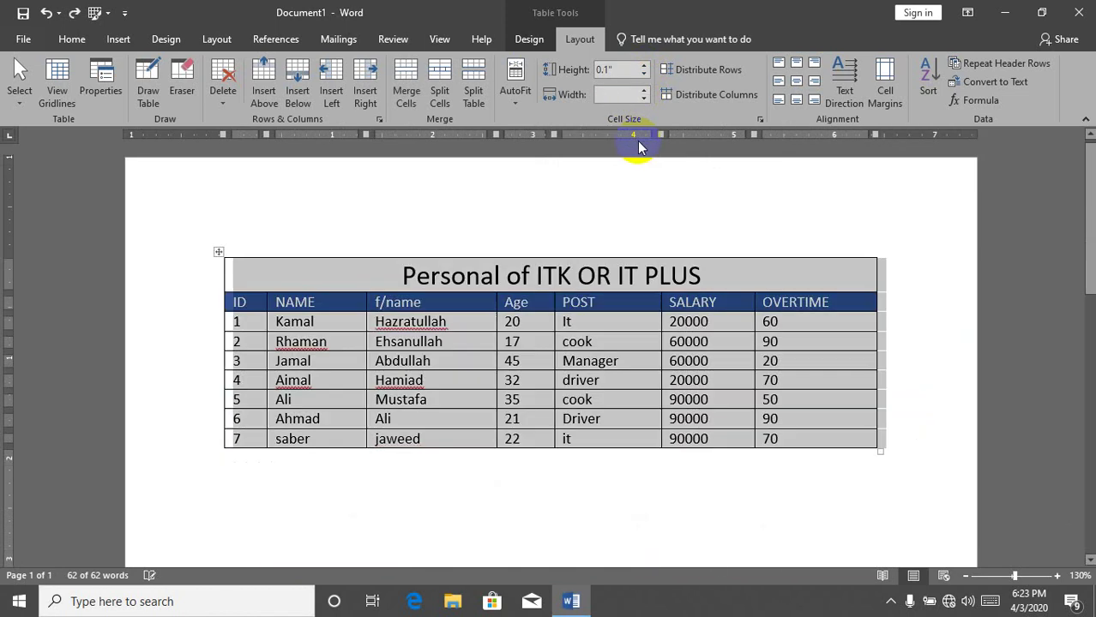
click(670, 77)
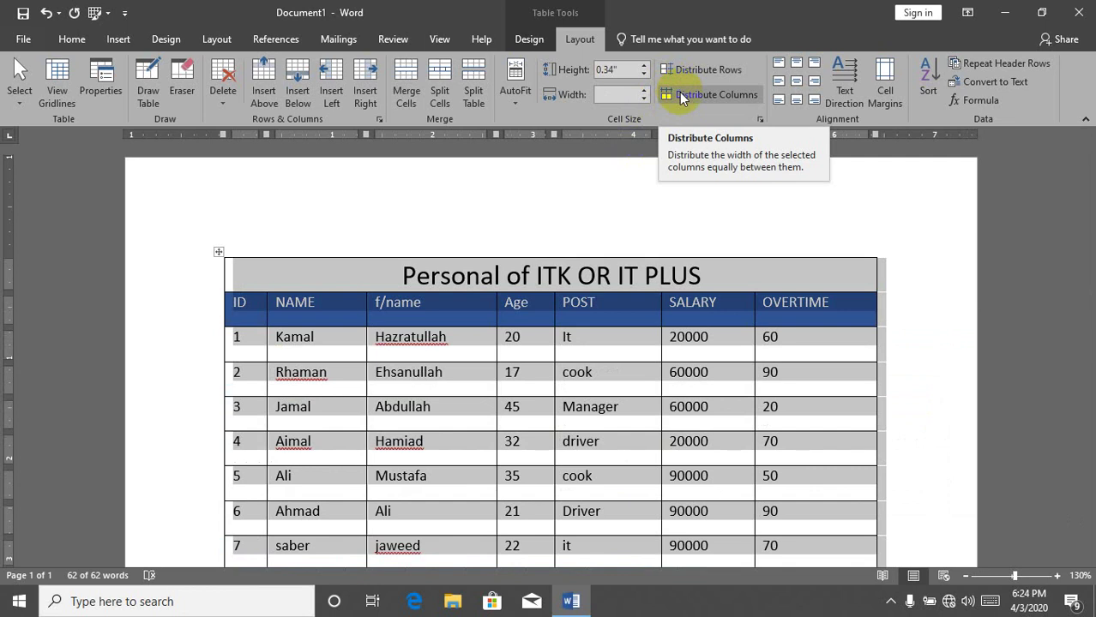
Distribute the columns to equal widths, undoing Distribute Rows to keep rows at 0.1"
click(679, 92)
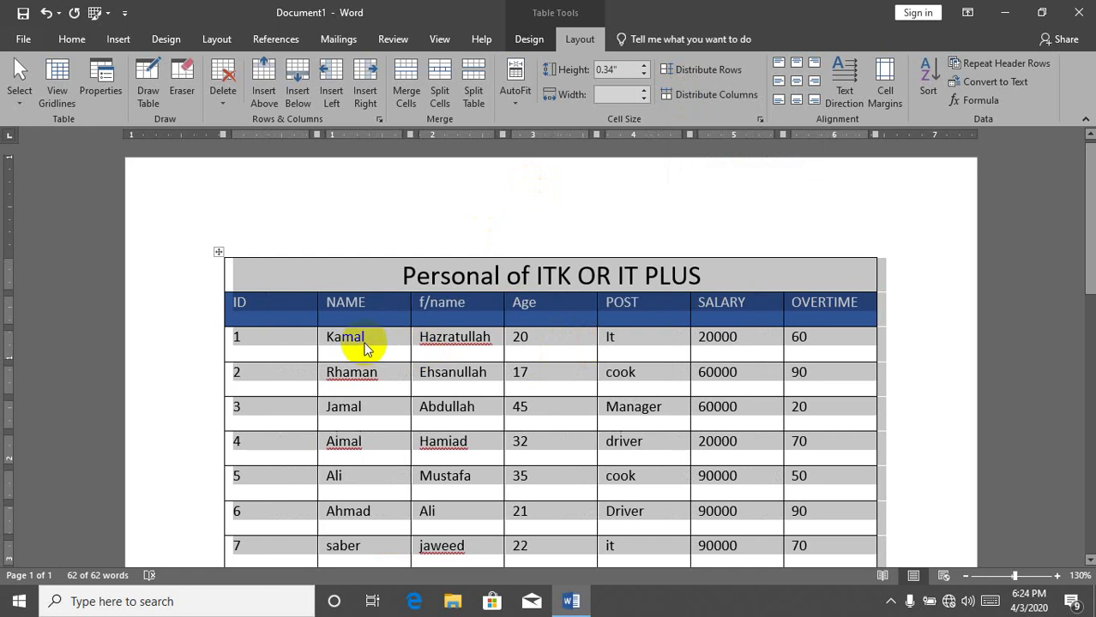
click(669, 96)
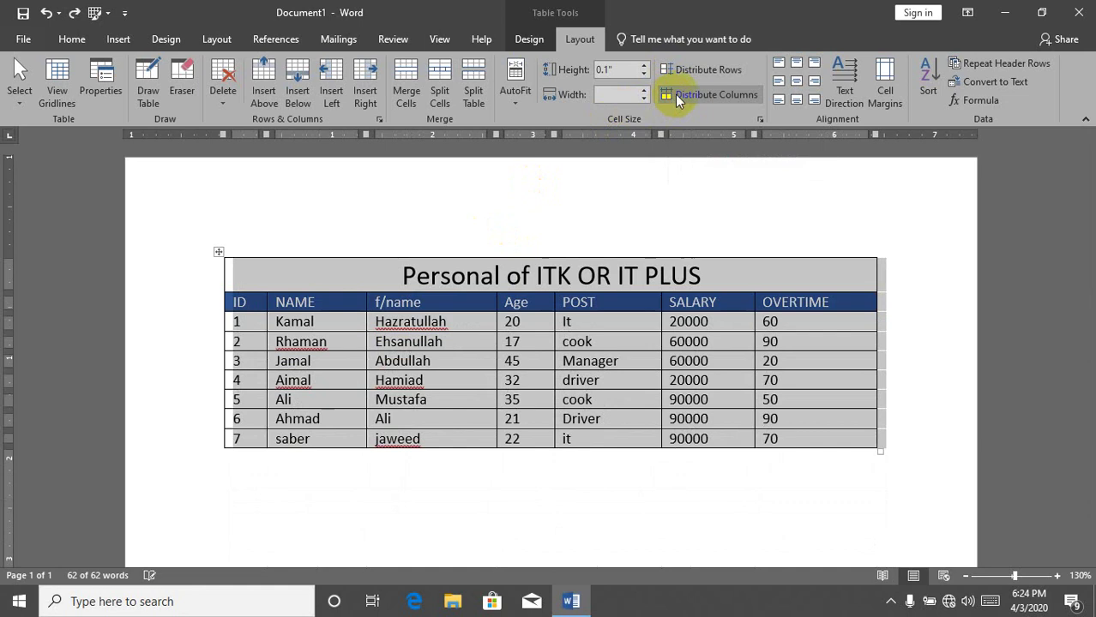
click(678, 95)
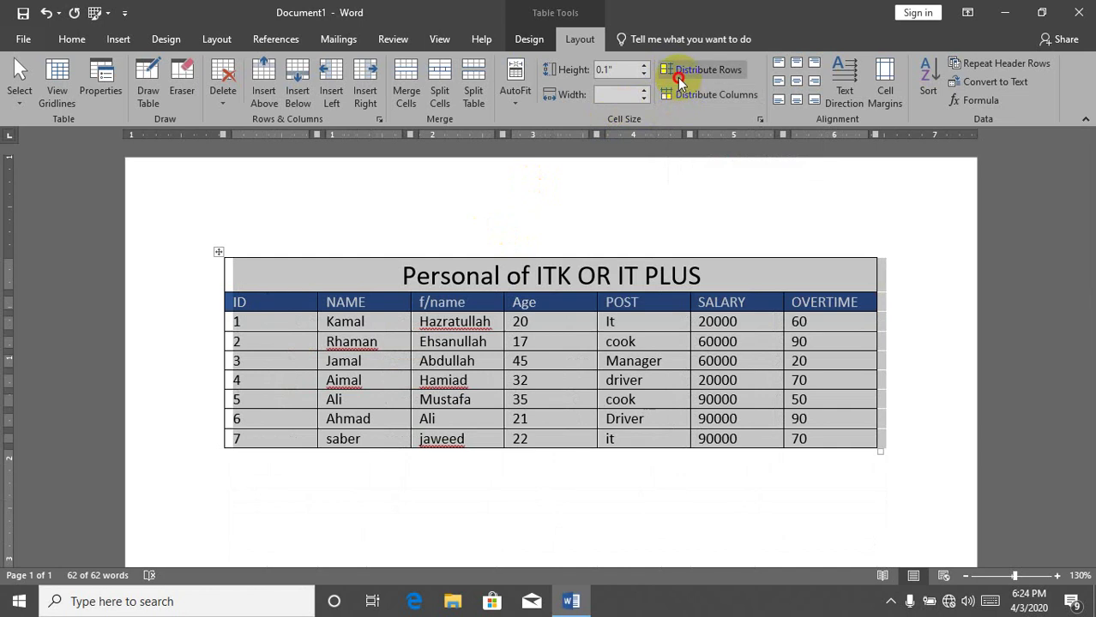
click(677, 73)
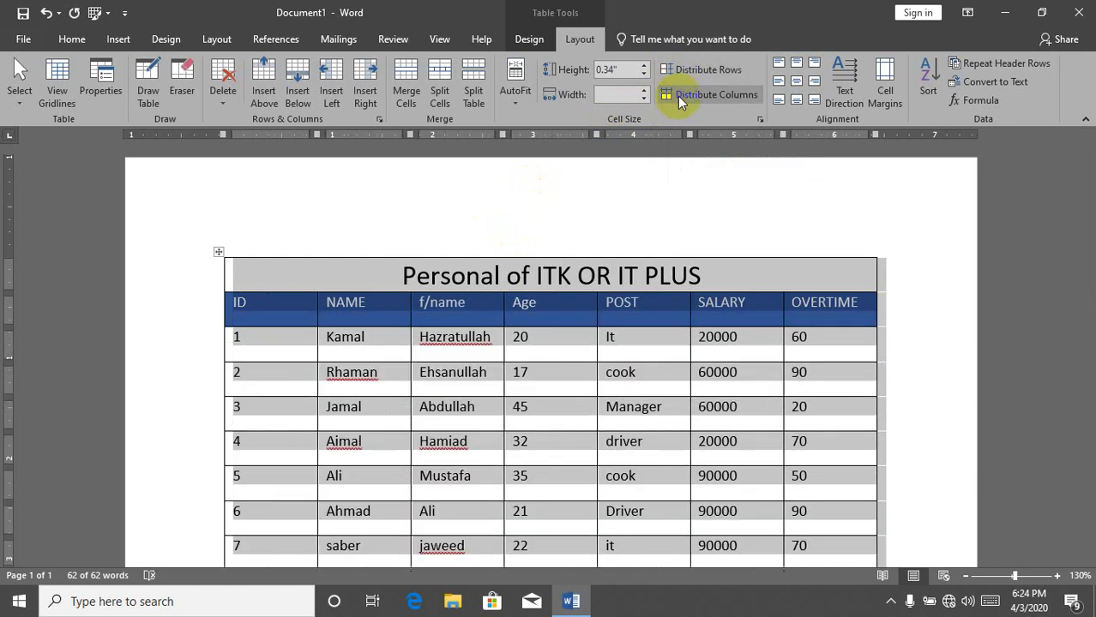
key(ctrl+z)
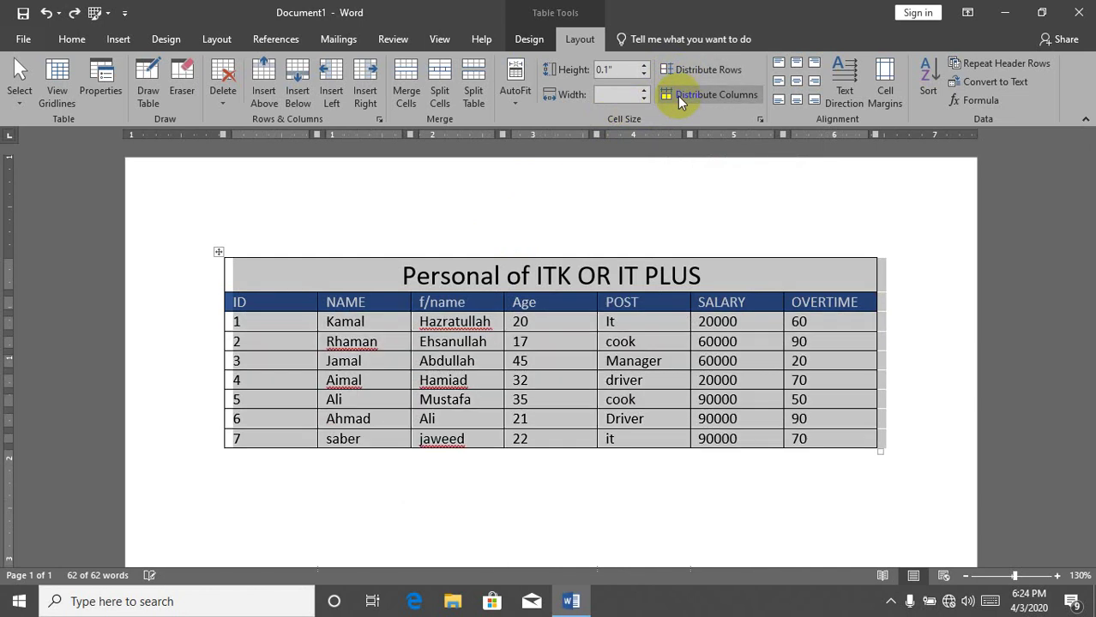
In Table Properties, set alt text title 'personals of it plus' with a short description
click(759, 119)
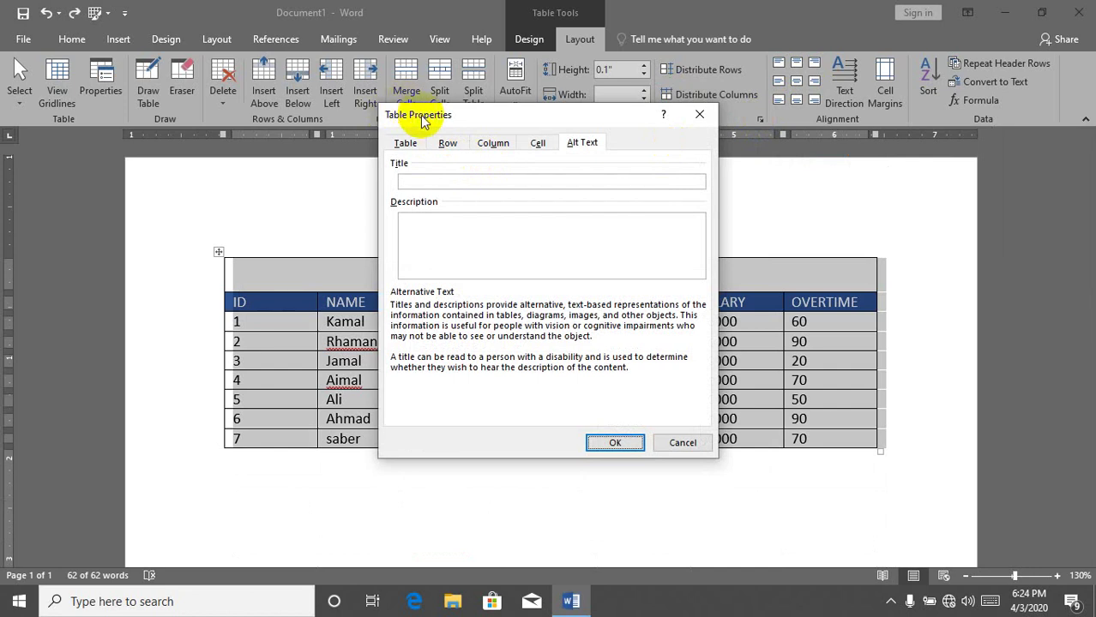
click(405, 144)
click(439, 148)
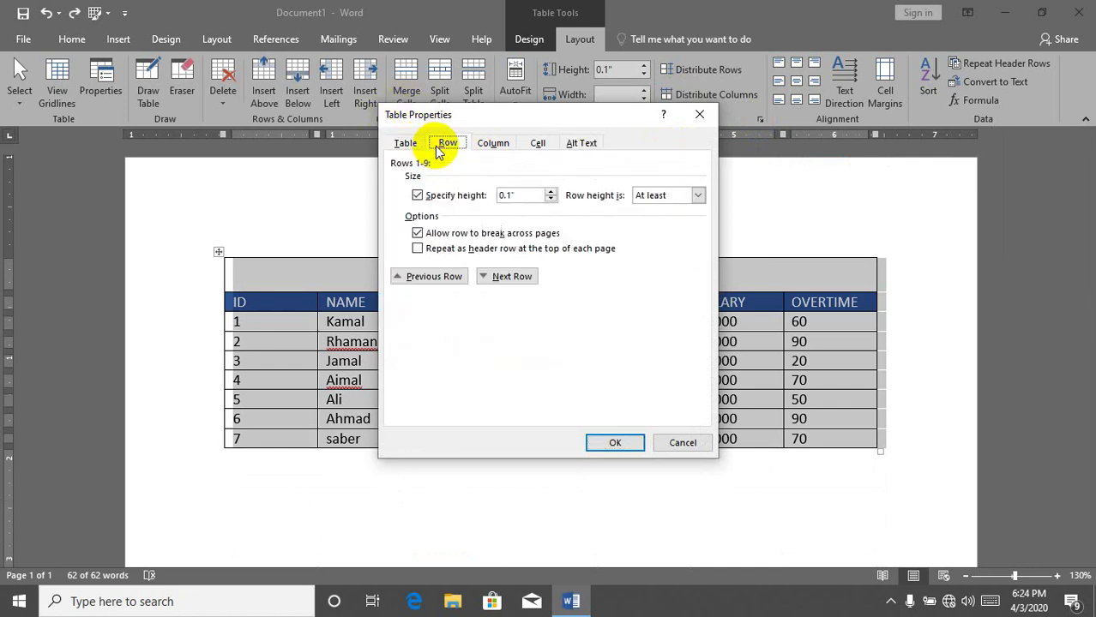
click(487, 148)
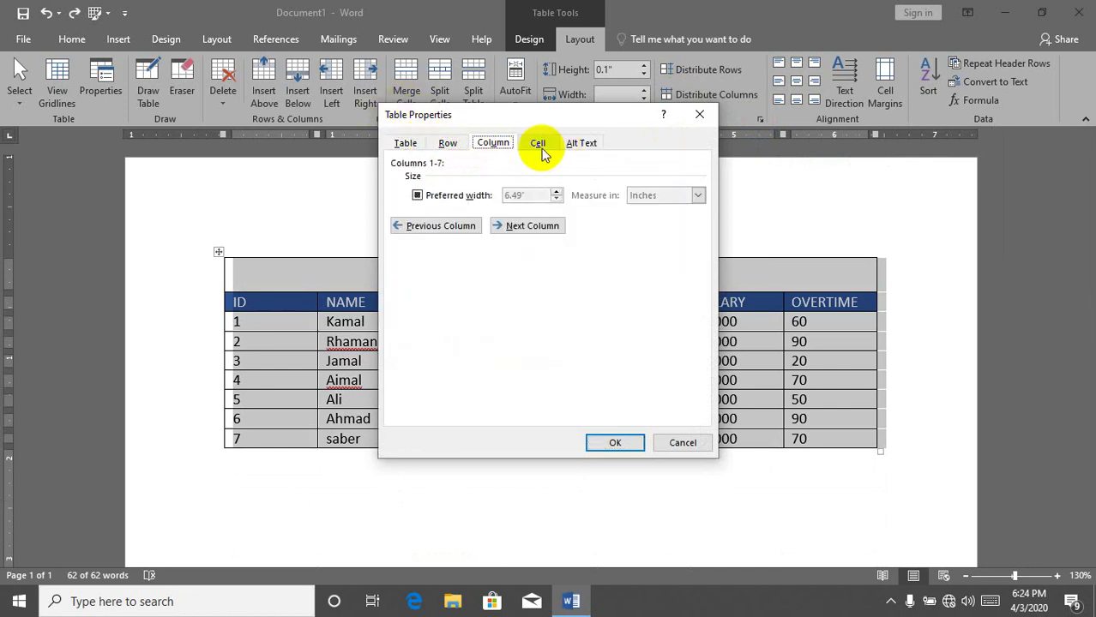
click(539, 146)
click(580, 144)
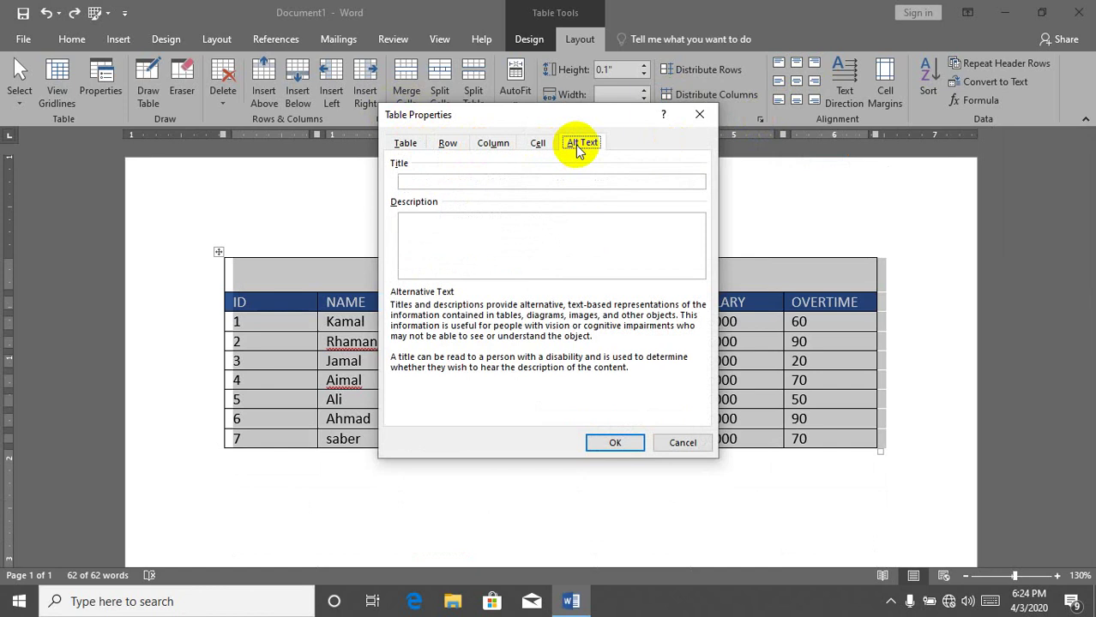
click(468, 182)
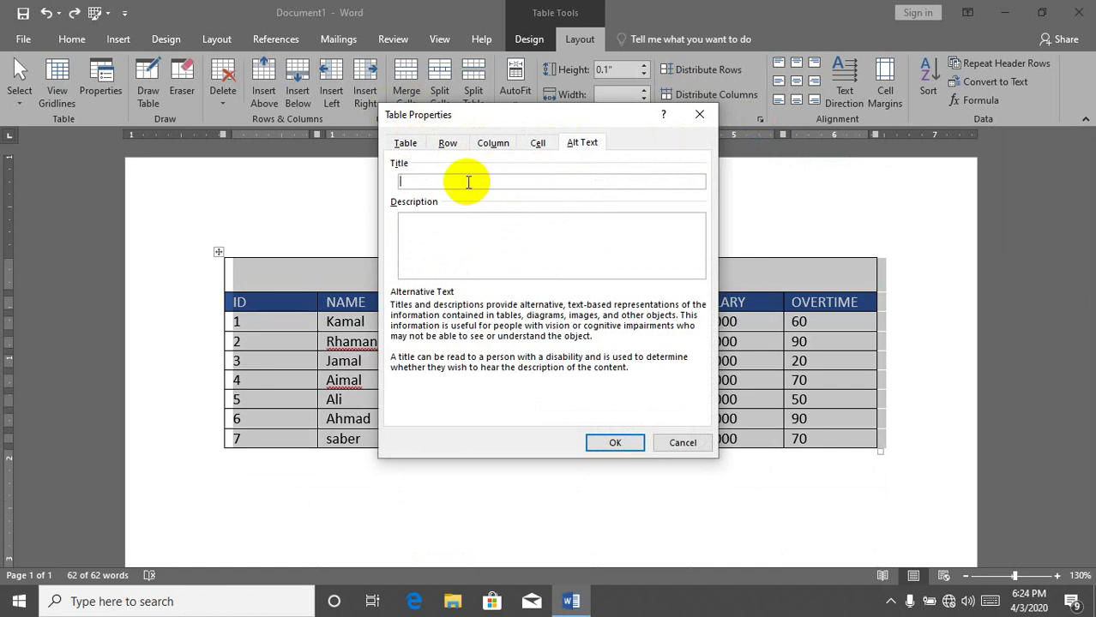
text(person)
text(als o)
text(f it p)
text(lus)
click(492, 232)
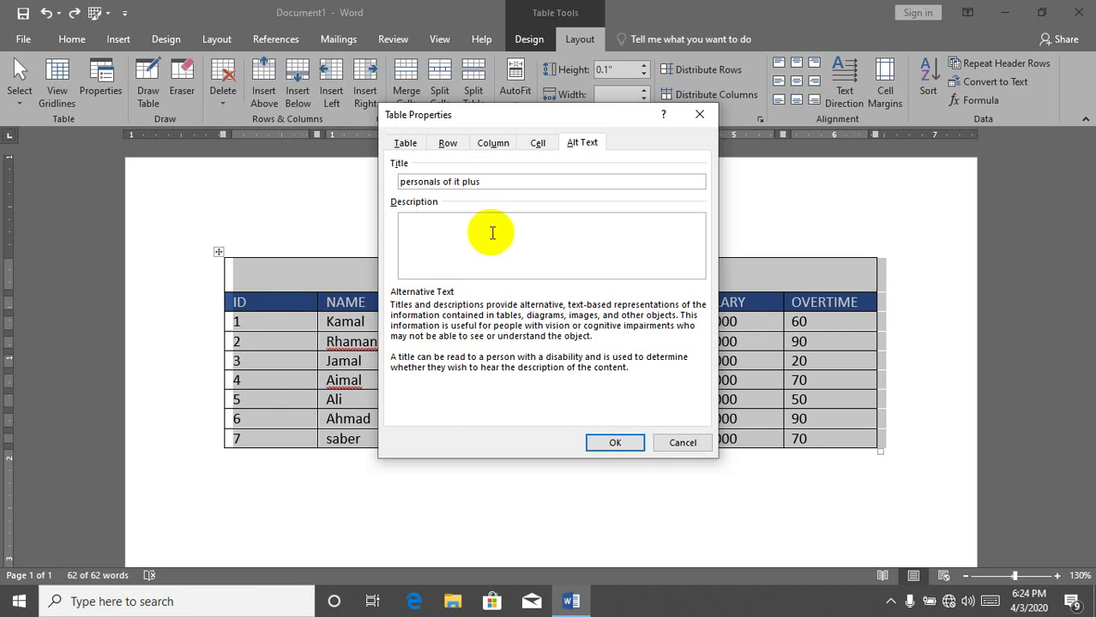
text(nmxcbnmxcbvxcn vm,xcn vmxcvbnxcmvcmk)
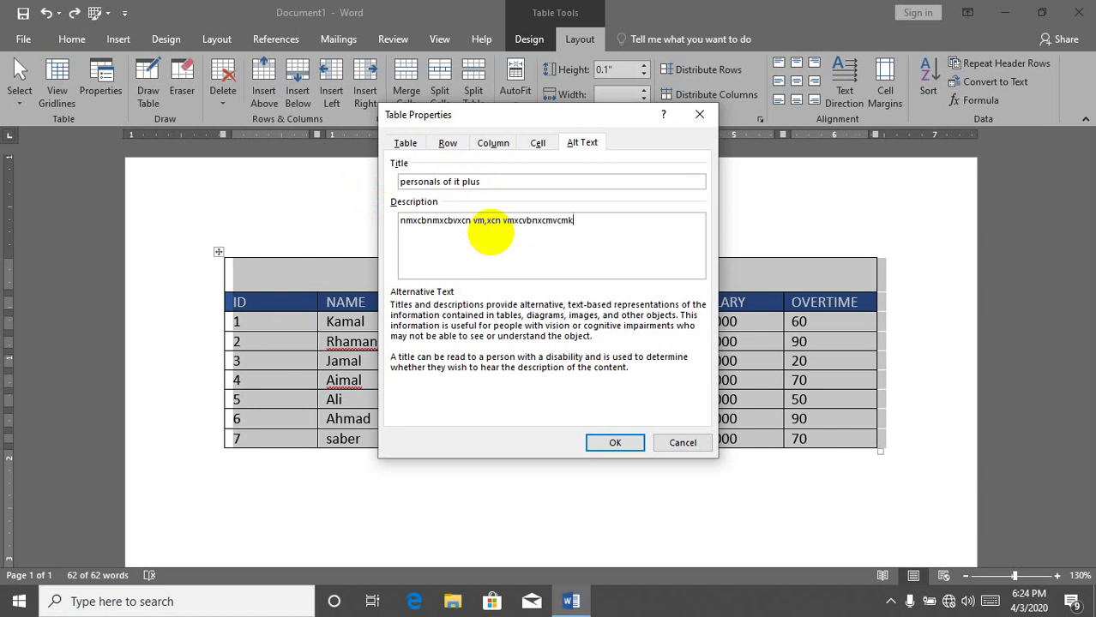
click(620, 443)
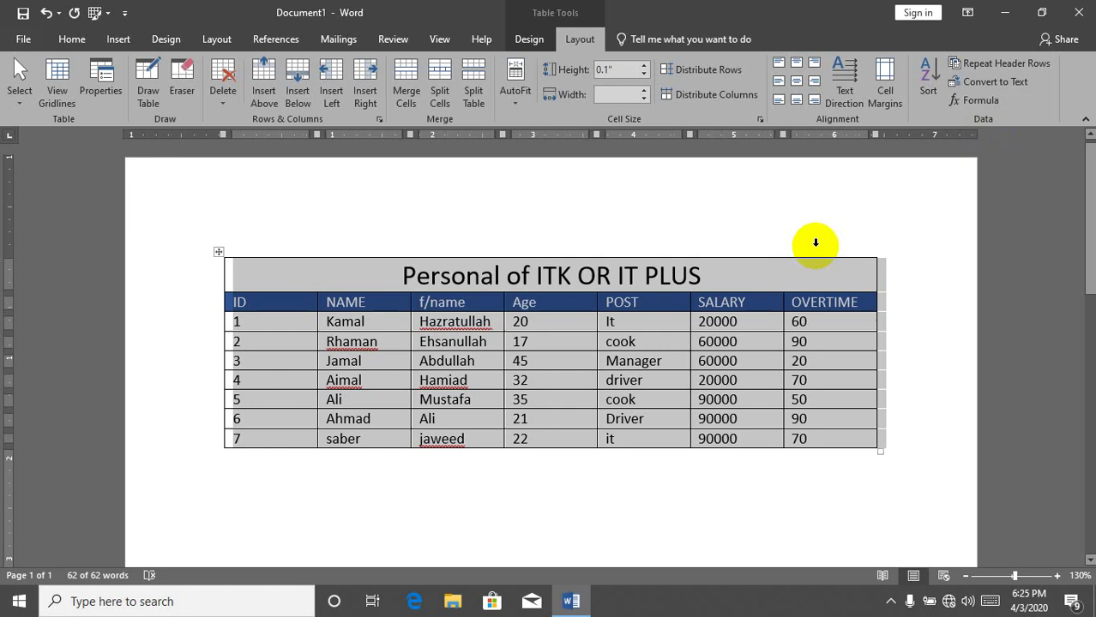
Close Word with Alt+F4, choosing Don't Save
key(alt+F4)
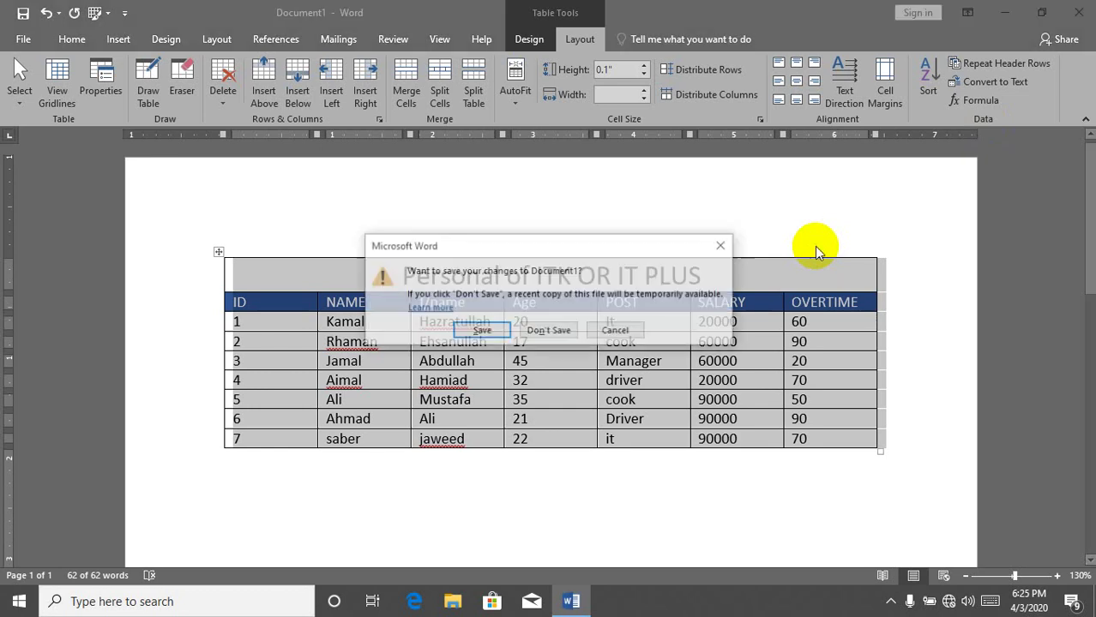
key(Tab)
key(Return)
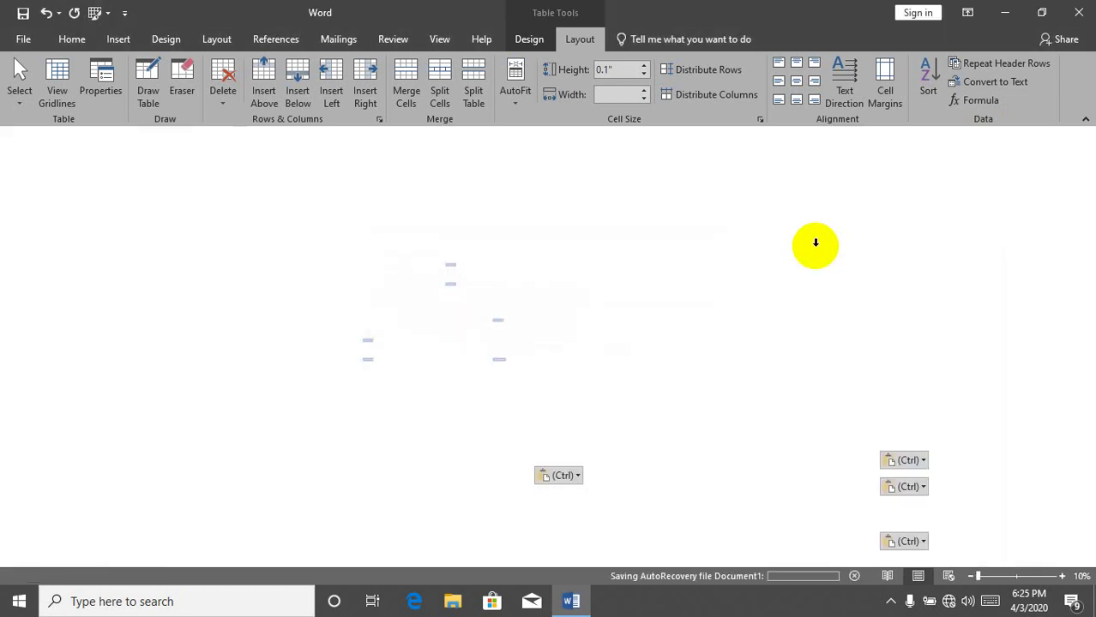